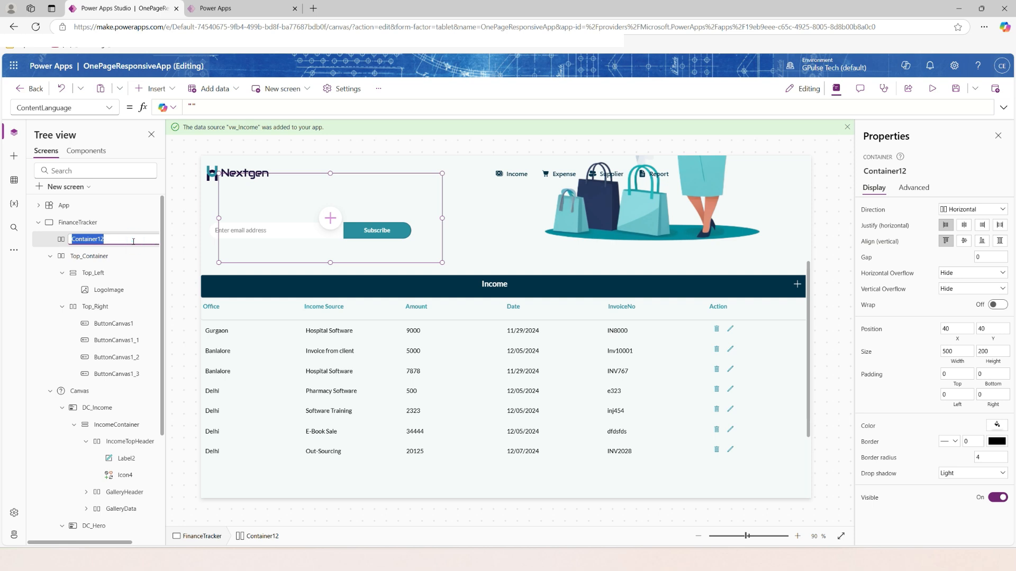
Rename the new container as Popup and set its position to X 0 and Y 0.
{"action": "type", "text": "Popup"}
{"action": "key", "text": "Return"}
{"action": "left_click", "coordinate": [957, 329]}
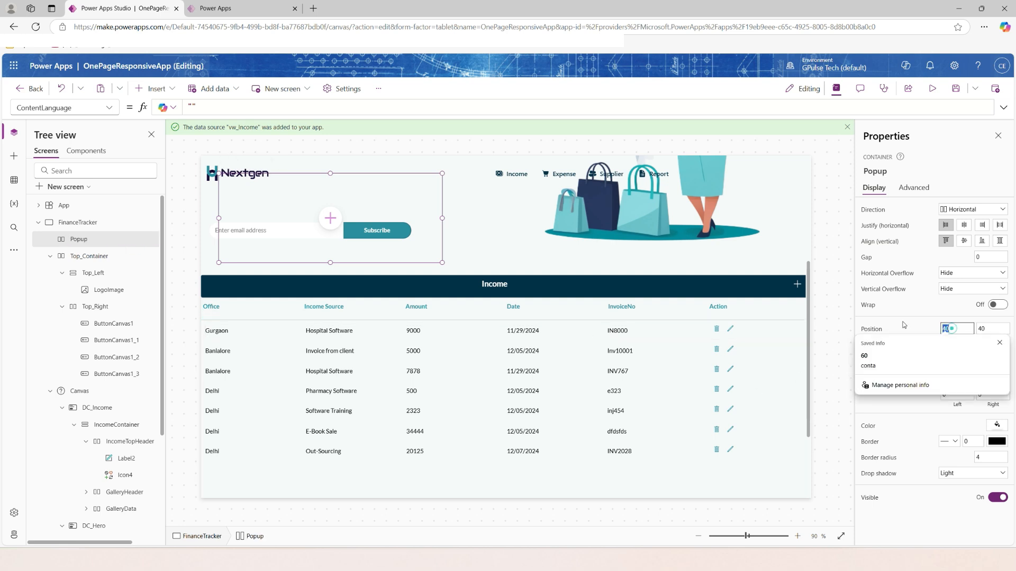
{"action": "type", "text": "0"}
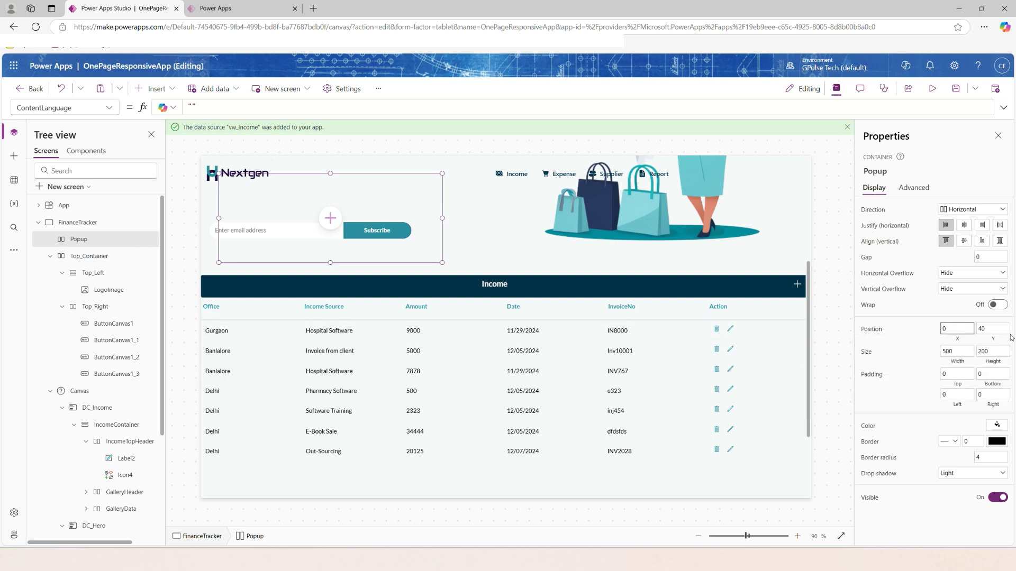
{"action": "left_click", "coordinate": [991, 328]}
{"action": "type", "text": "0"}
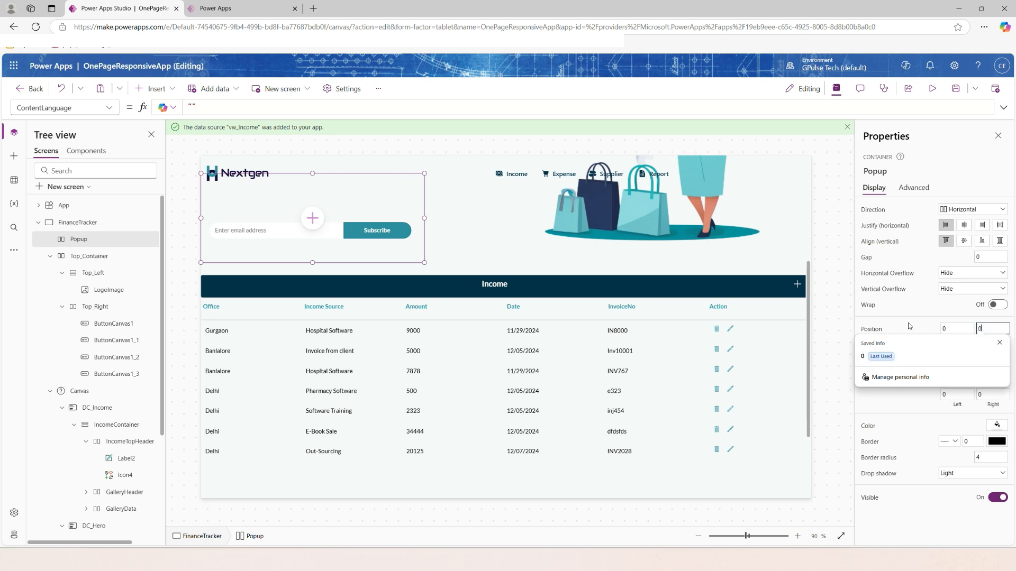
{"action": "key", "text": "Return"}
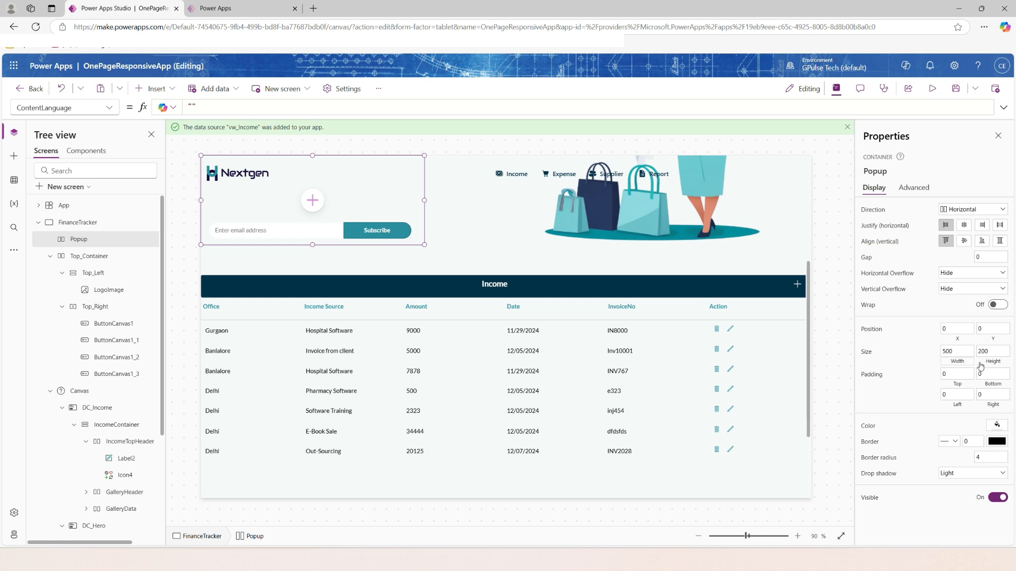
Set the Popup container's width to Parent.Width and its height to Parent.Height.
{"action": "left_click", "coordinate": [954, 359]}
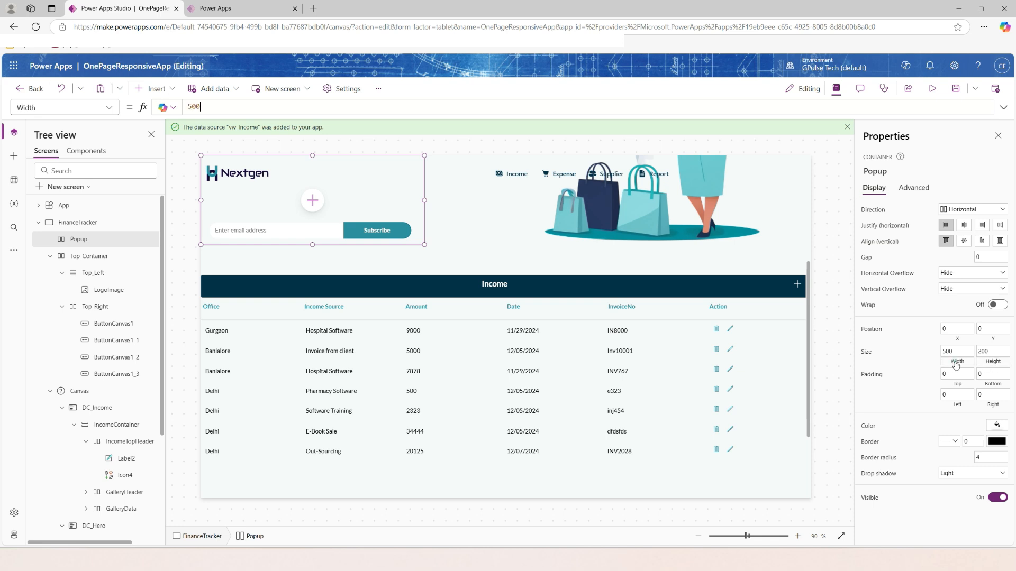
{"action": "double_click", "coordinate": [193, 107]}
{"action": "type", "text": "Parent.Width"}
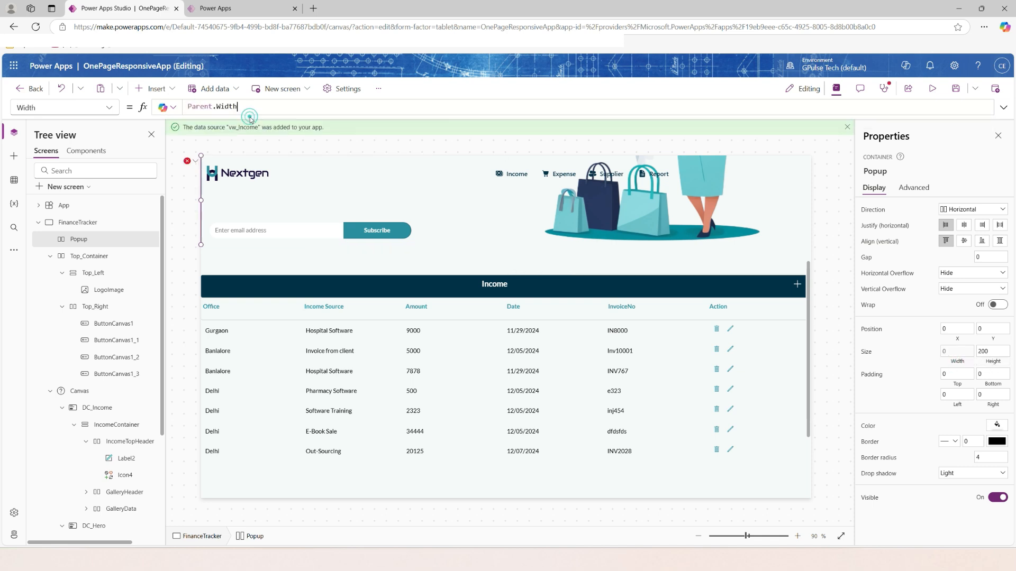
{"action": "left_click", "coordinate": [997, 365]}
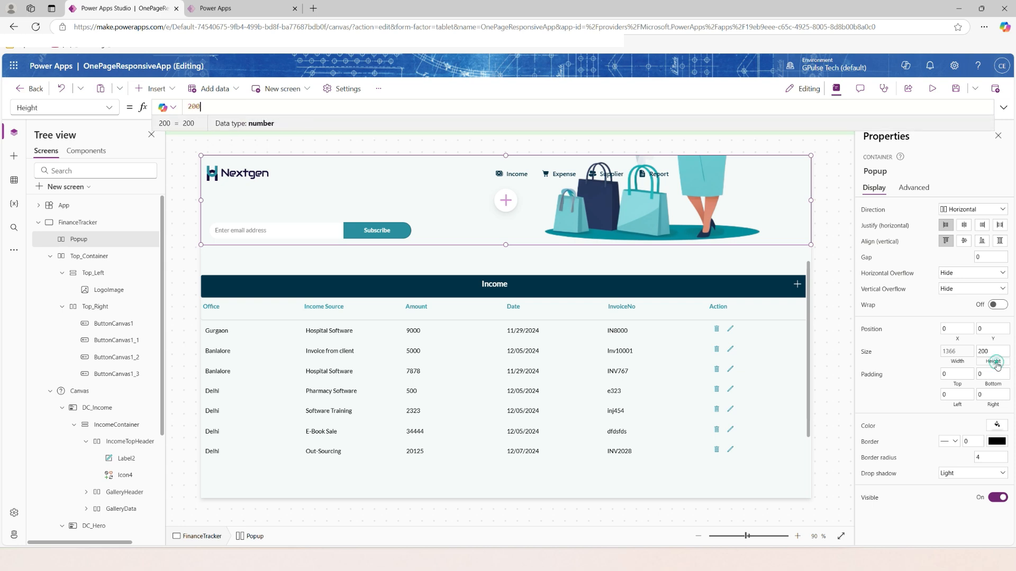
{"action": "double_click", "coordinate": [193, 106]}
{"action": "type", "text": "Parent.Height"}
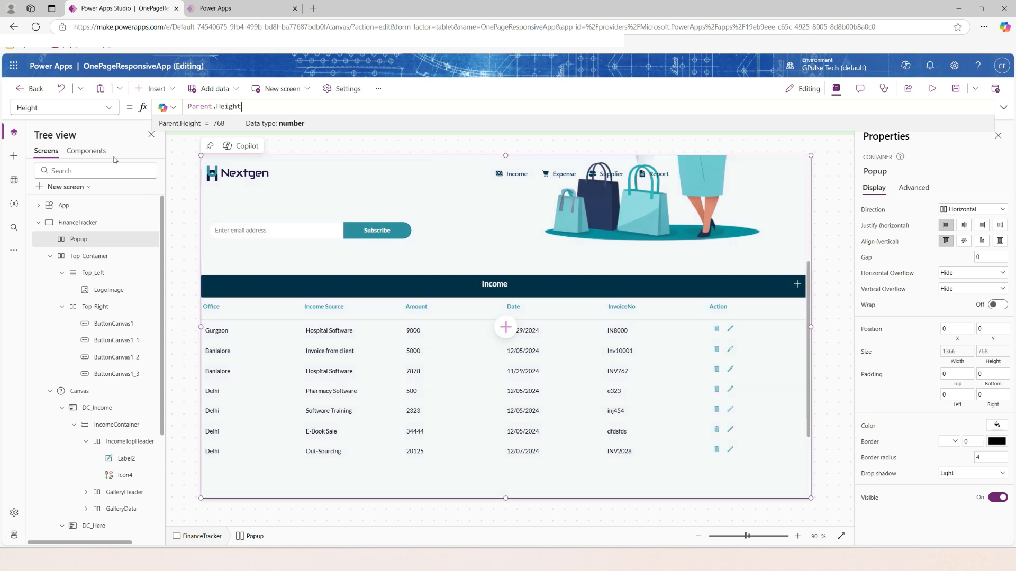
Set the Popup container's Fill to the semi-transparent grey RGBA(169, 169, 169, .75).
{"action": "left_click", "coordinate": [109, 108]}
{"action": "scroll", "coordinate": [110, 287], "scroll_direction": "down", "scroll_amount": 3}
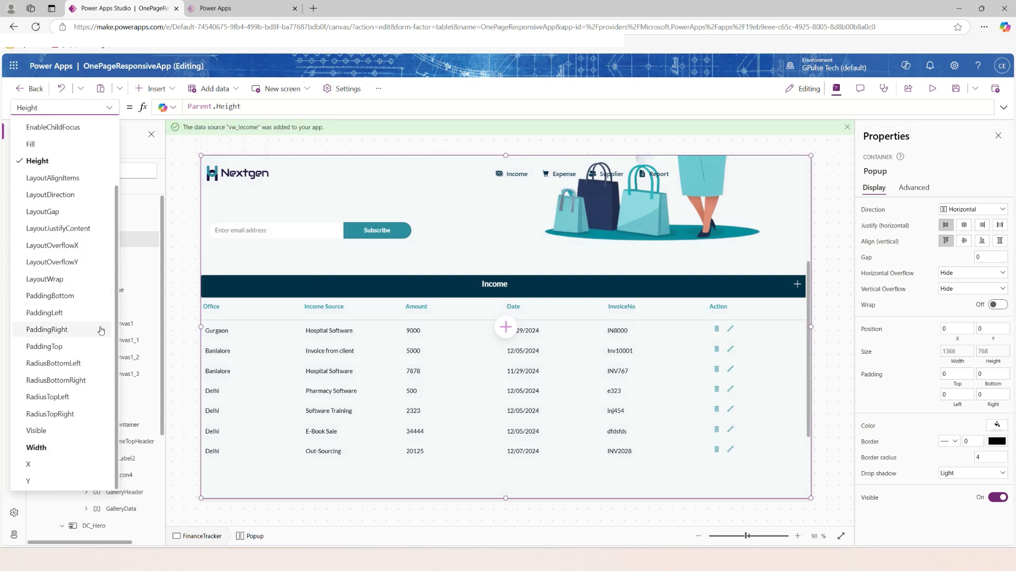
{"action": "left_click", "coordinate": [30, 143]}
{"action": "left_click", "coordinate": [275, 107]}
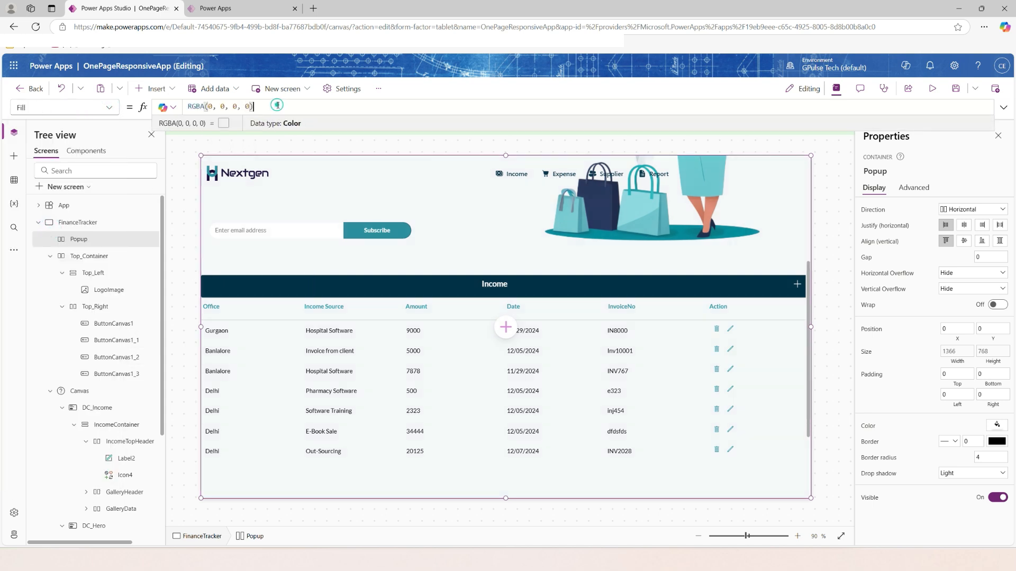
{"action": "left_click", "coordinate": [209, 108]}
{"action": "type", "text": "169"}
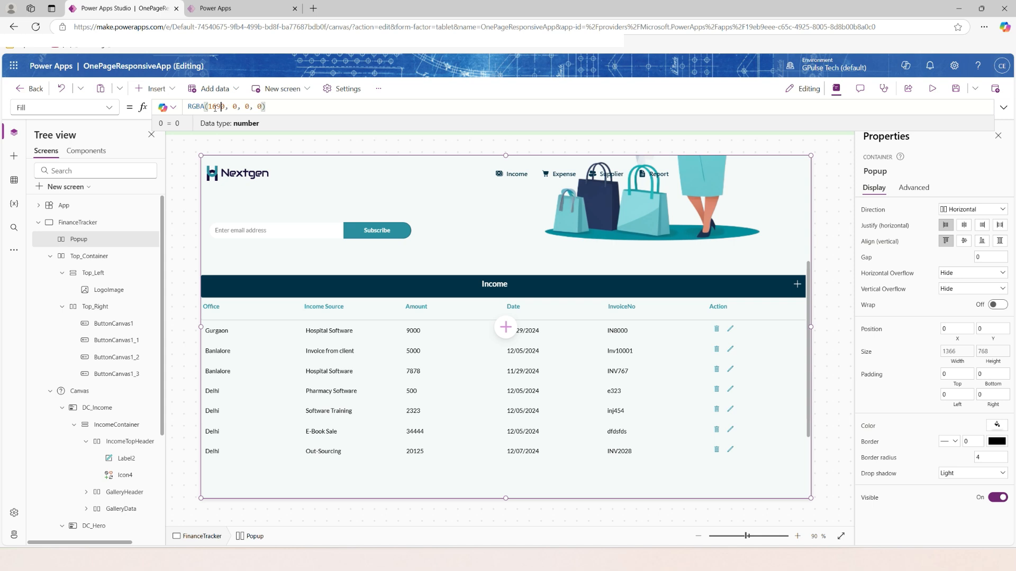
{"action": "key", "text": "Delete"}
{"action": "key", "text": "Right"}
{"action": "key", "text": "Right"}
{"action": "type", "text": "169"}
{"action": "key", "text": "Delete"}
{"action": "key", "text": "Right"}
{"action": "key", "text": "Right"}
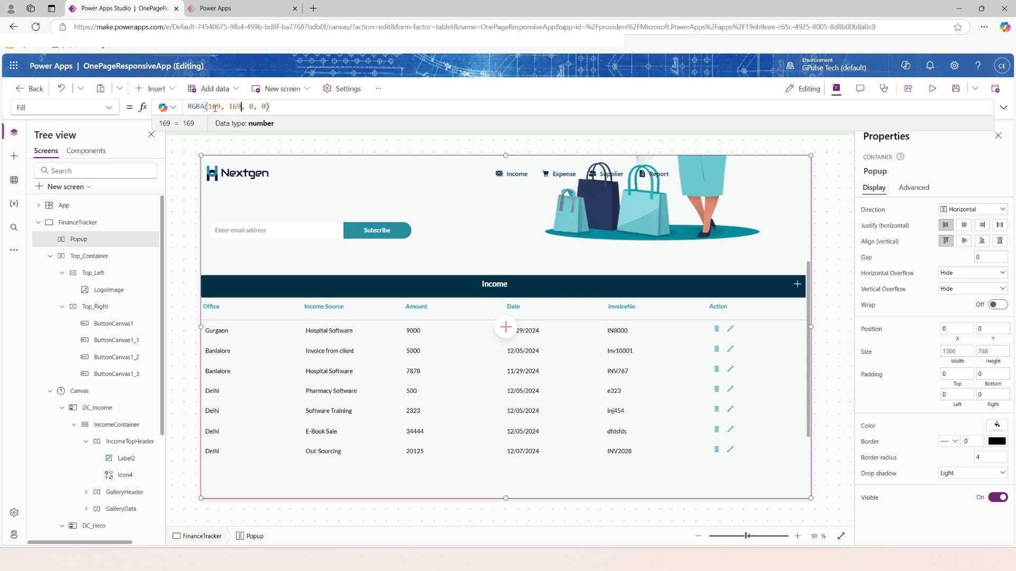
{"action": "type", "text": "169"}
{"action": "key", "text": "Delete"}
{"action": "key", "text": "Right"}
{"action": "key", "text": "Right"}
{"action": "key", "text": "shift+Right"}
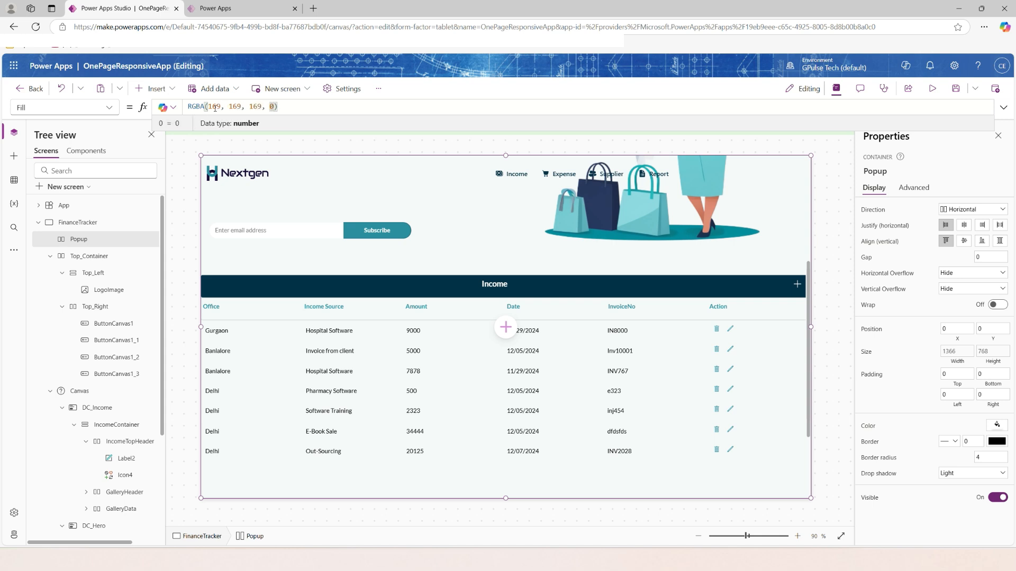
{"action": "type", "text": ".75"}
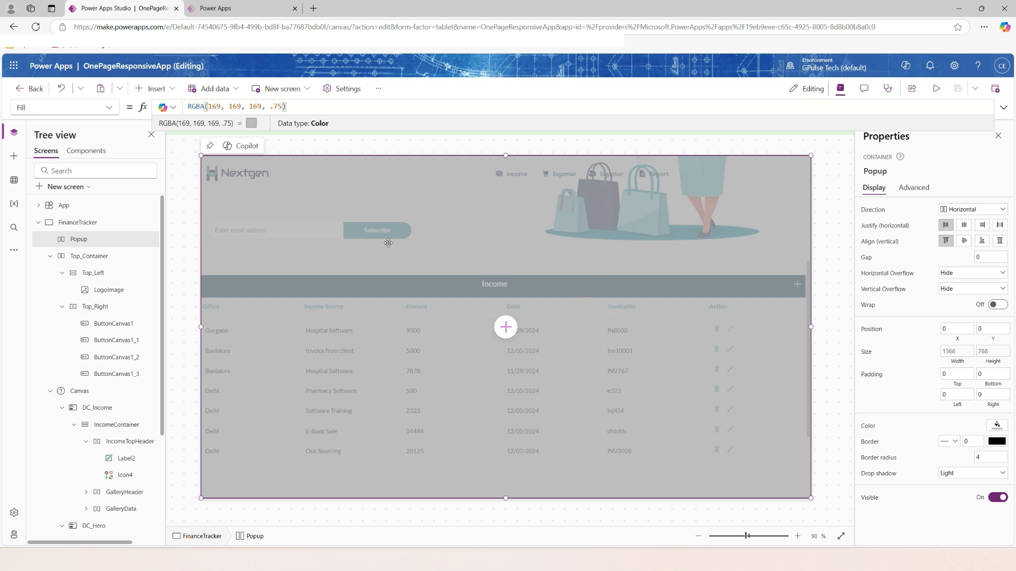
{"action": "left_click", "coordinate": [186, 245]}
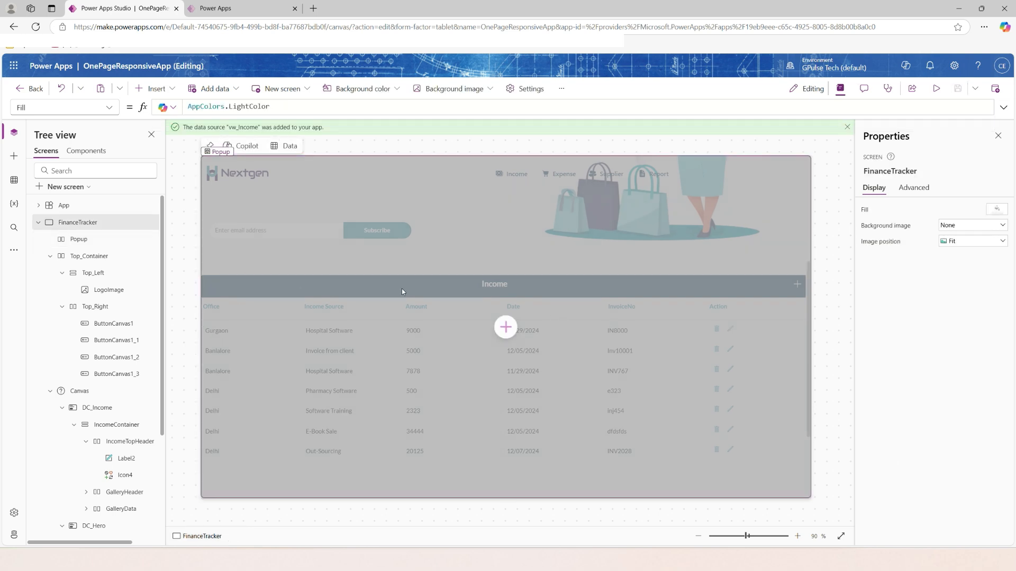
{"action": "left_click", "coordinate": [78, 238]}
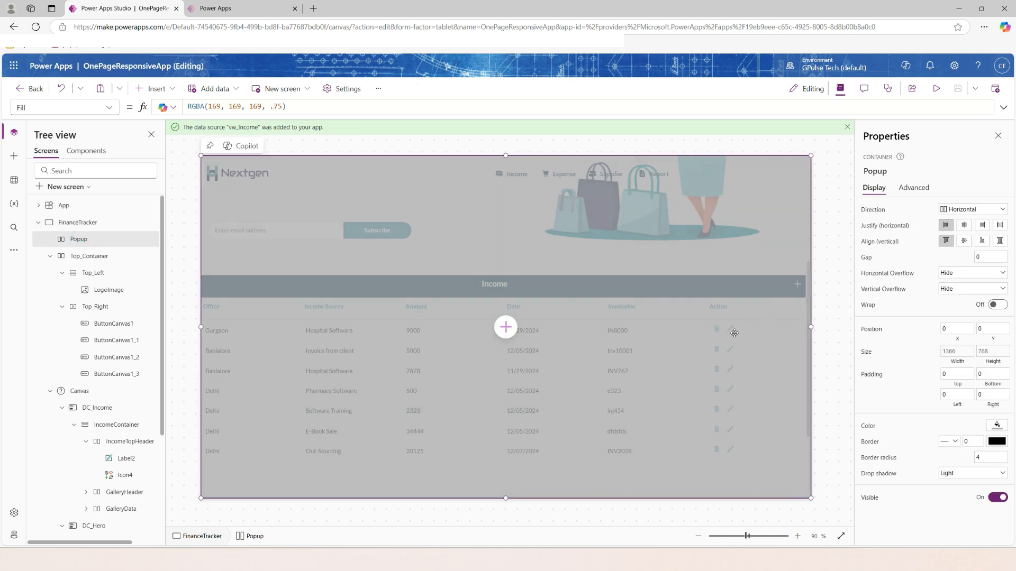
Set the OnSelect formula of Icon4, the add icon in IncomeTopHeader, to Set(bIncomeForm,true).
{"action": "scroll", "coordinate": [119, 427], "scroll_direction": "down", "scroll_amount": 3}
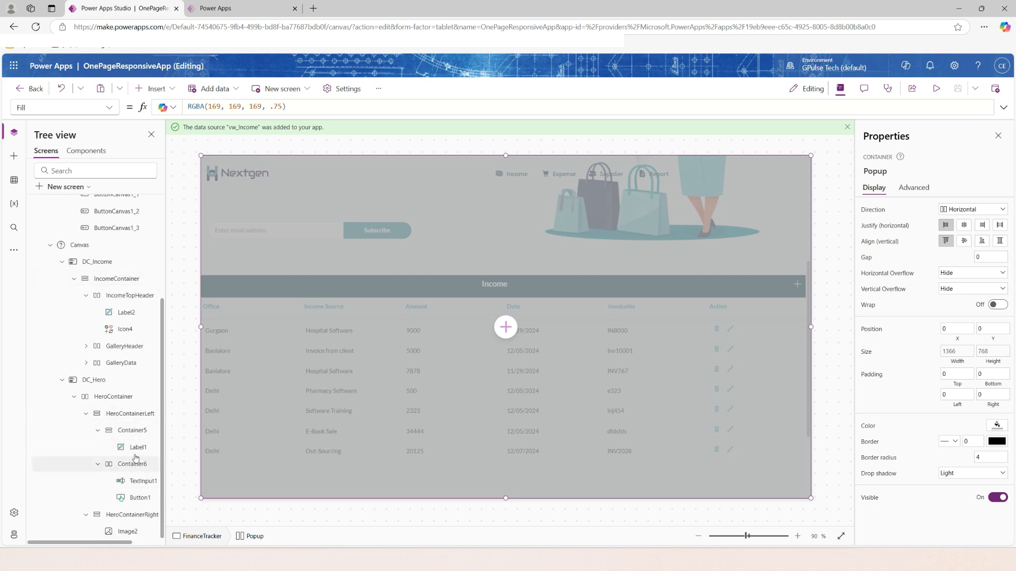
{"action": "left_click", "coordinate": [124, 329]}
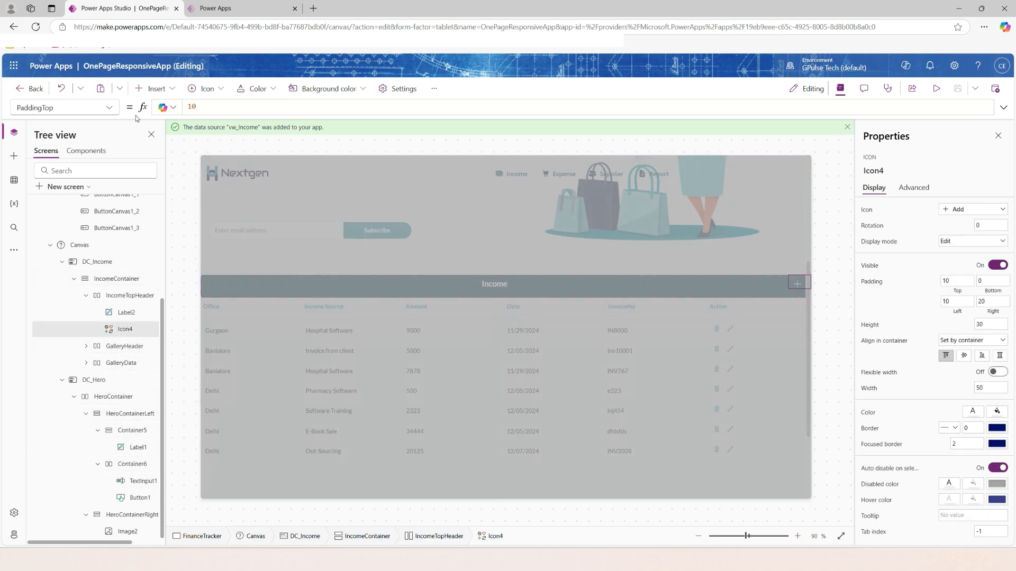
{"action": "left_click", "coordinate": [109, 107]}
{"action": "scroll", "coordinate": [77, 349], "scroll_direction": "down", "scroll_amount": 2}
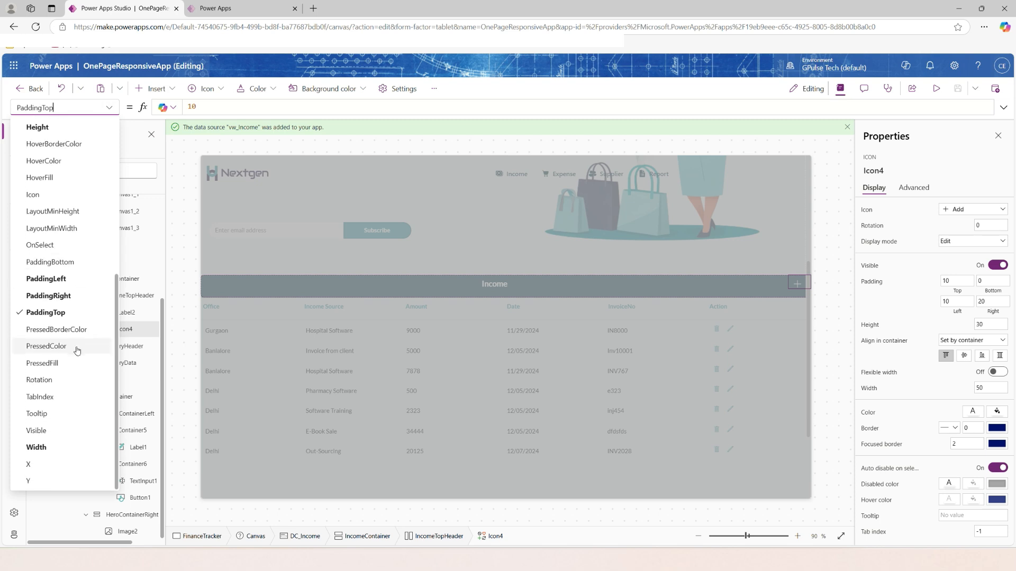
{"action": "scroll", "coordinate": [74, 344], "scroll_direction": "up", "scroll_amount": 5}
{"action": "scroll", "coordinate": [64, 320], "scroll_direction": "down", "scroll_amount": 1}
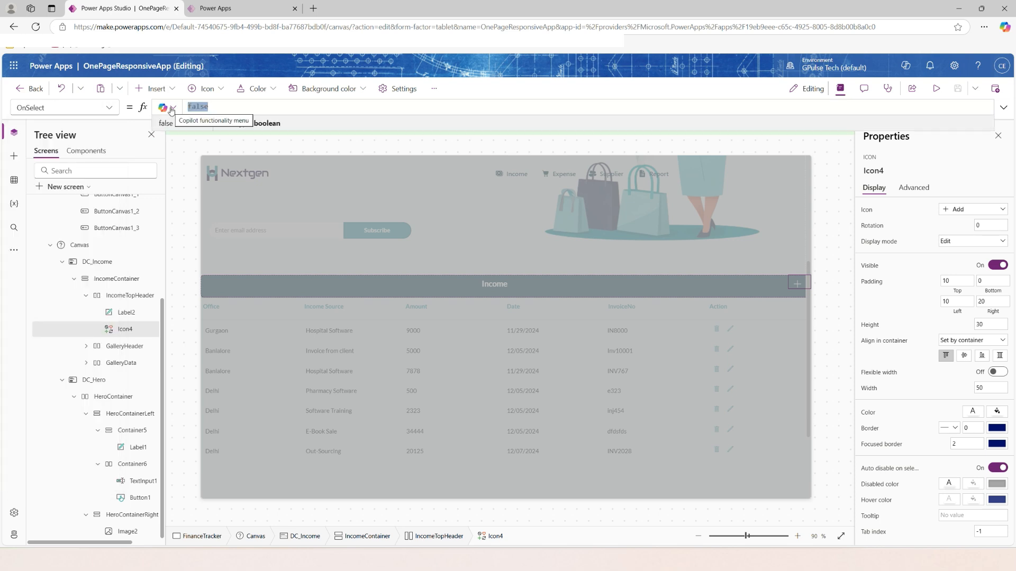
{"action": "type", "text": "Set"}
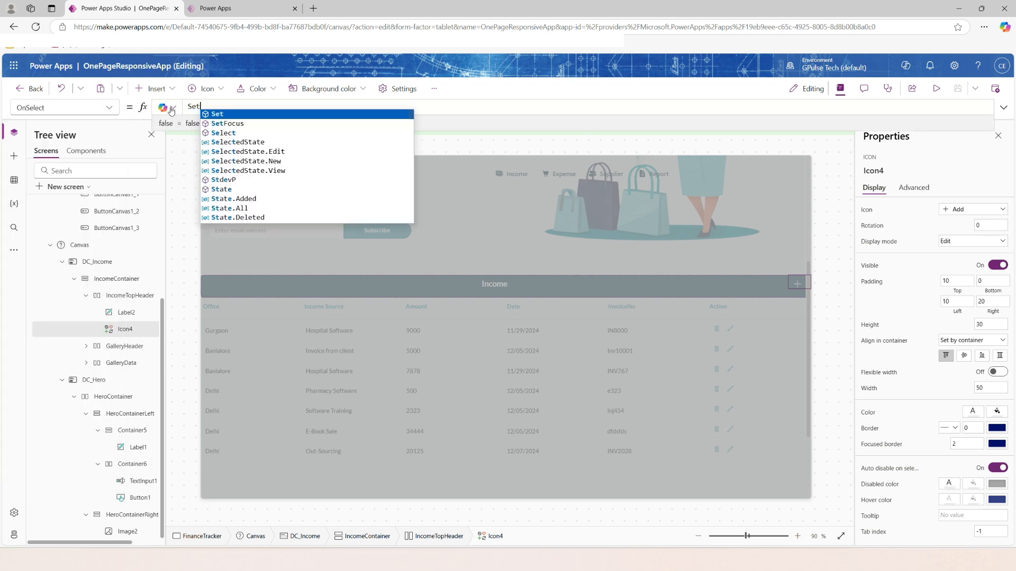
{"action": "type", "text": "(bIncomeForm,"}
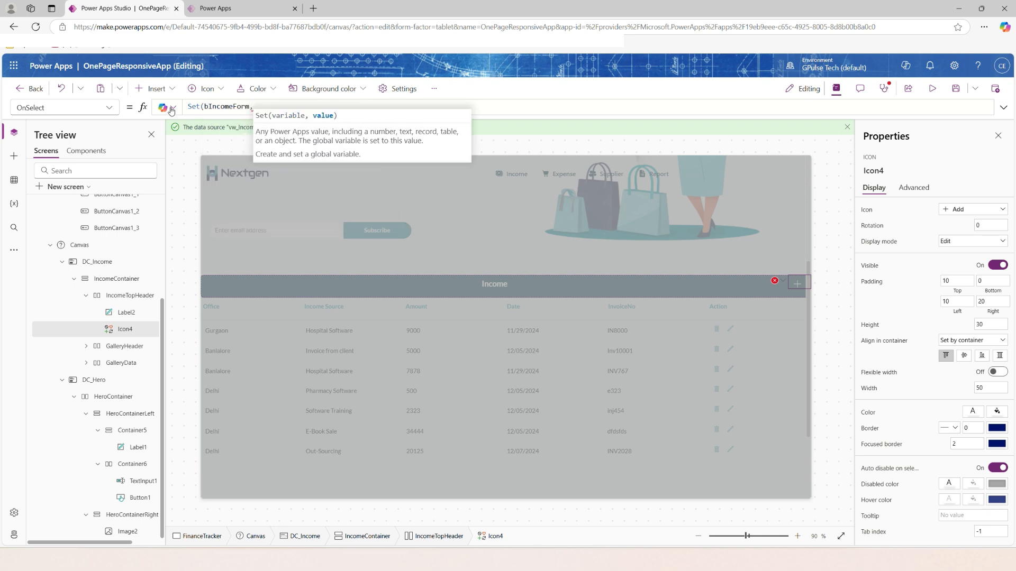
{"action": "type", "text": "true)"}
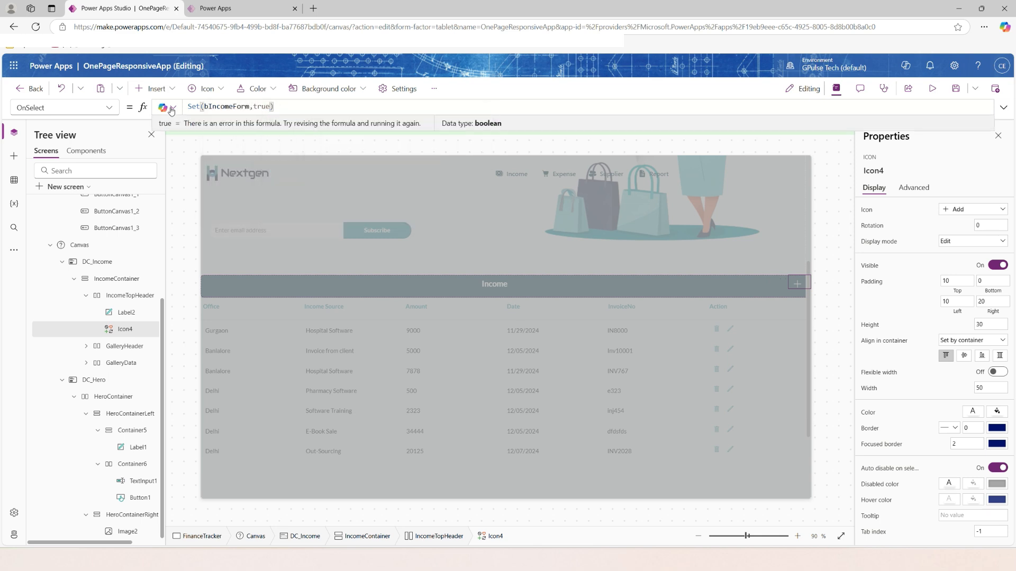
{"action": "key", "text": "shift+Home"}
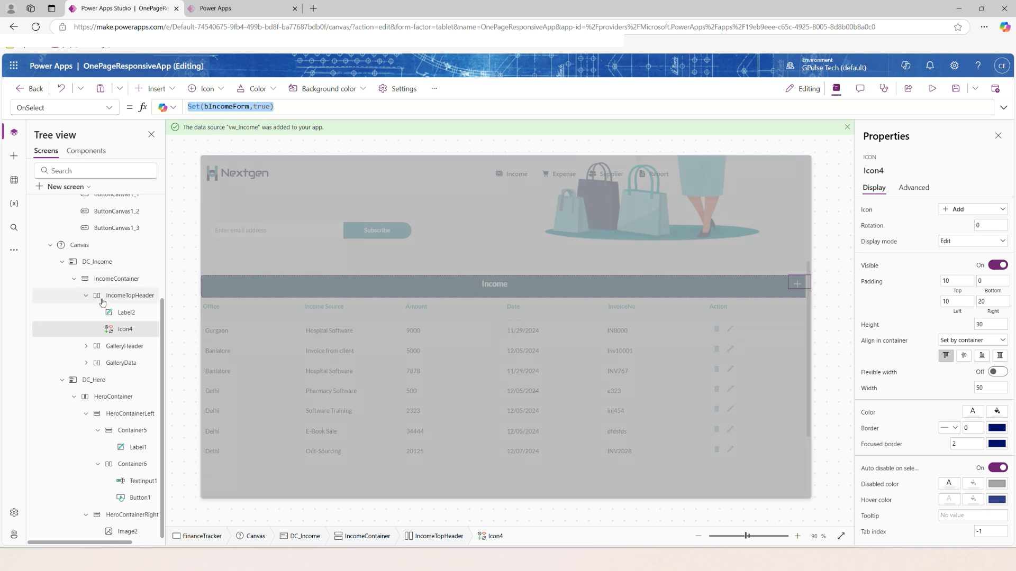
Bind the Popup container's Visible property to the variable bIncomeForm.
{"action": "scroll", "coordinate": [105, 294], "scroll_direction": "up", "scroll_amount": 4}
{"action": "left_click", "coordinate": [77, 238]}
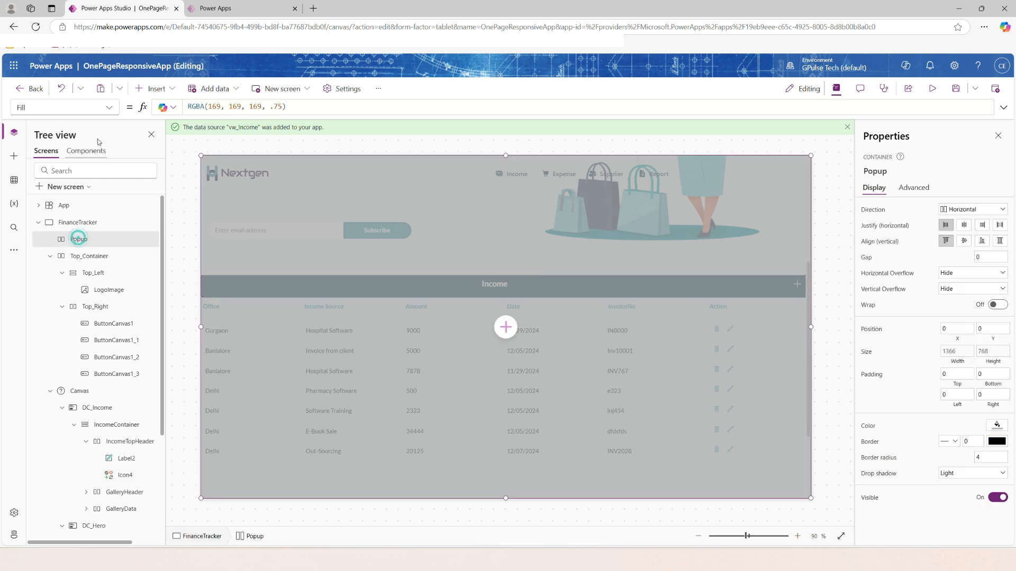
{"action": "left_click", "coordinate": [64, 107]}
{"action": "left_click", "coordinate": [50, 437]}
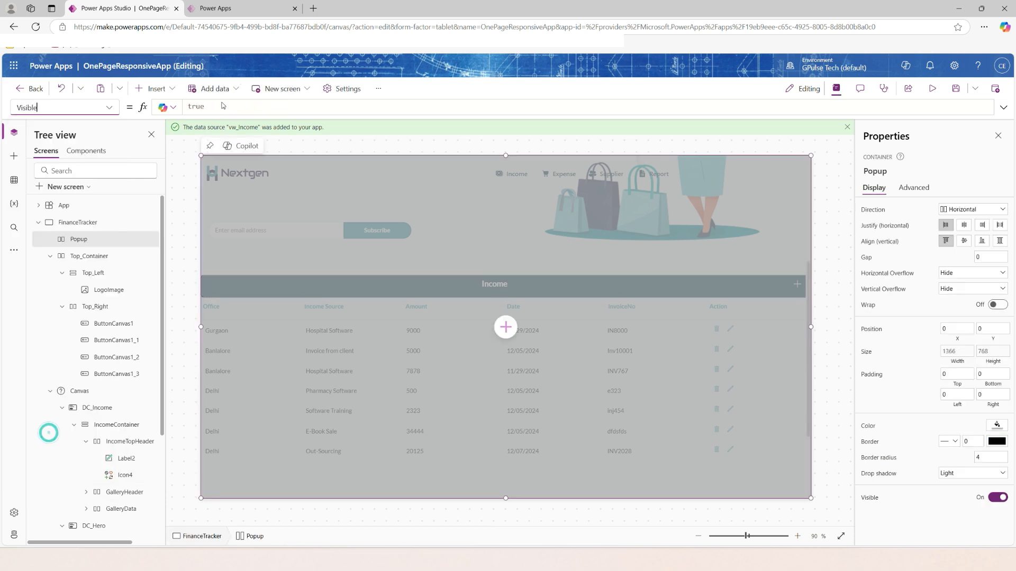
{"action": "left_click_drag", "start_coordinate": [207, 106], "coordinate": [182, 106]}
{"action": "type", "text": "bIncomeForm"}
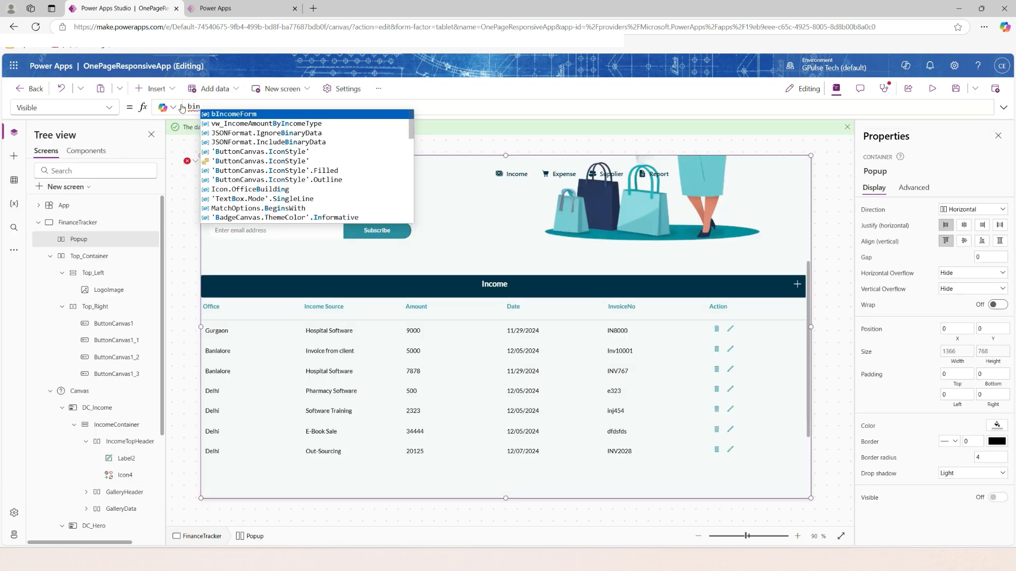
{"action": "left_click", "coordinate": [831, 257]}
Preview the app, test the add icon in the Income header, and return to editing.
{"action": "left_click", "coordinate": [69, 238]}
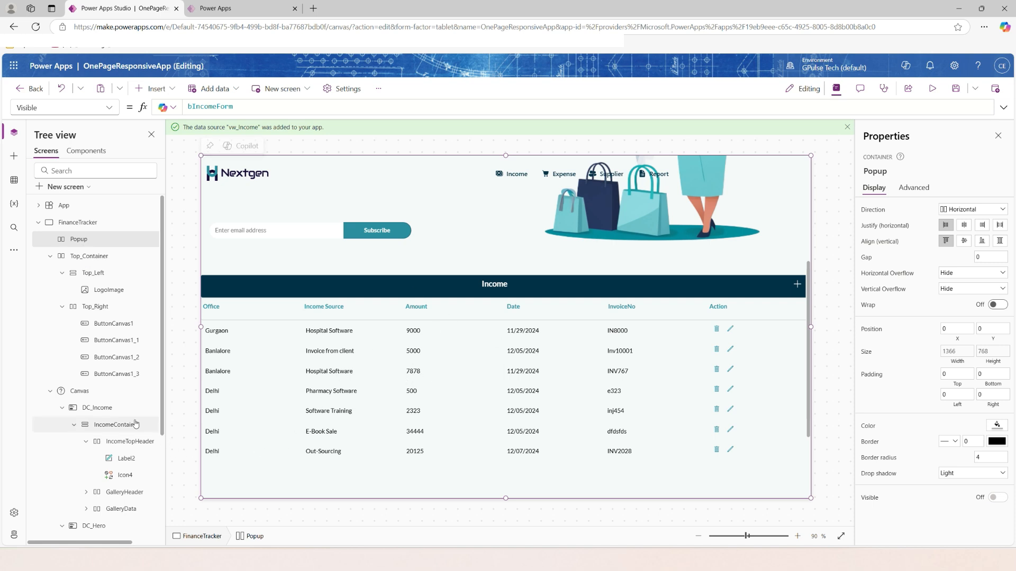
{"action": "scroll", "coordinate": [133, 424], "scroll_direction": "down", "scroll_amount": 3}
{"action": "key", "text": "F5"}
{"action": "left_click", "coordinate": [857, 367]}
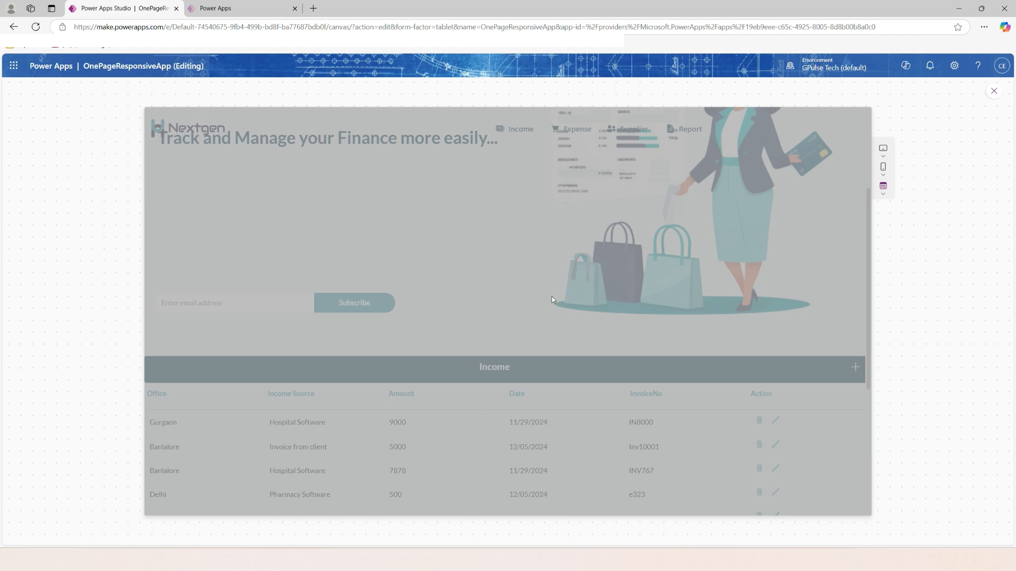
{"action": "key", "text": "Escape"}
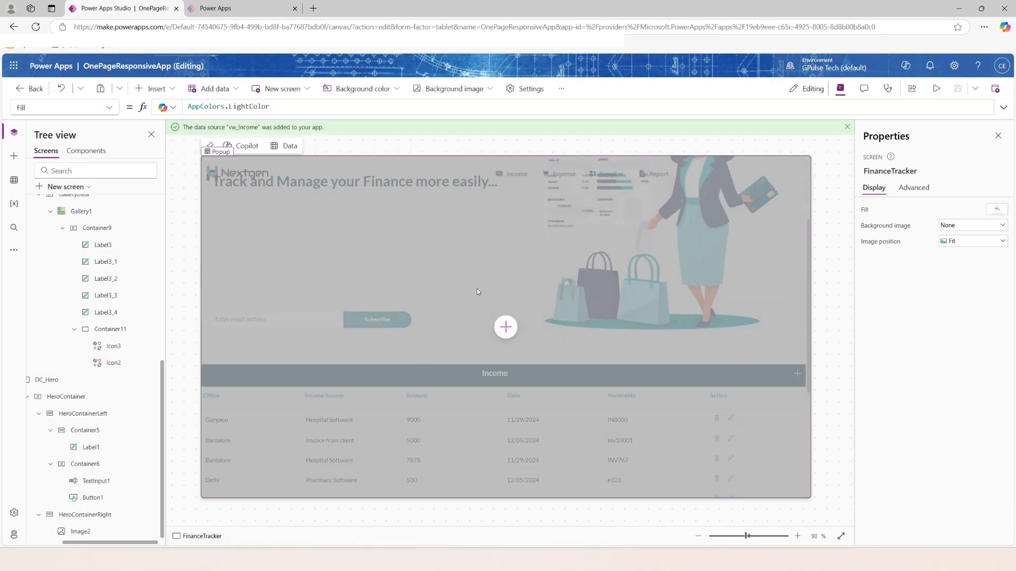
Insert a horizontal container inside the Popup container.
{"action": "scroll", "coordinate": [133, 308], "scroll_direction": "up", "scroll_amount": 3}
{"action": "scroll", "coordinate": [134, 308], "scroll_direction": "up", "scroll_amount": 4}
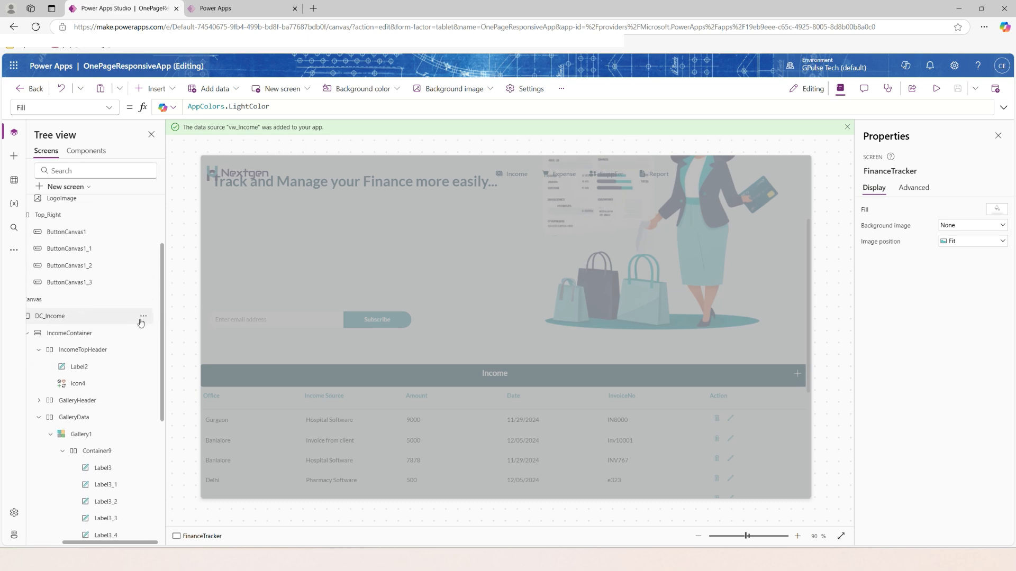
{"action": "left_click_drag", "start_coordinate": [150, 543], "coordinate": [115, 543]}
{"action": "scroll", "coordinate": [136, 340], "scroll_direction": "up", "scroll_amount": 3}
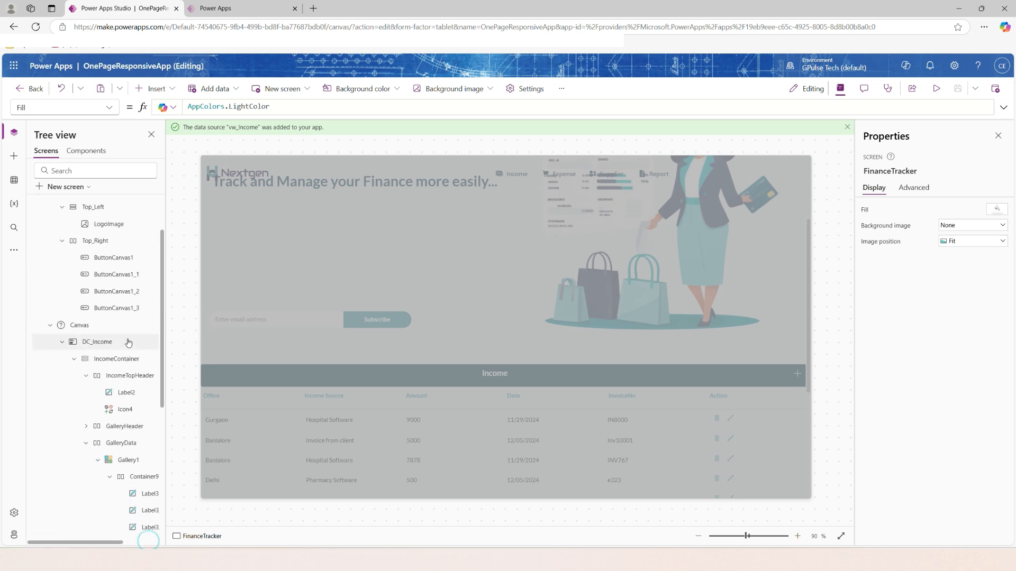
{"action": "left_click", "coordinate": [113, 241]}
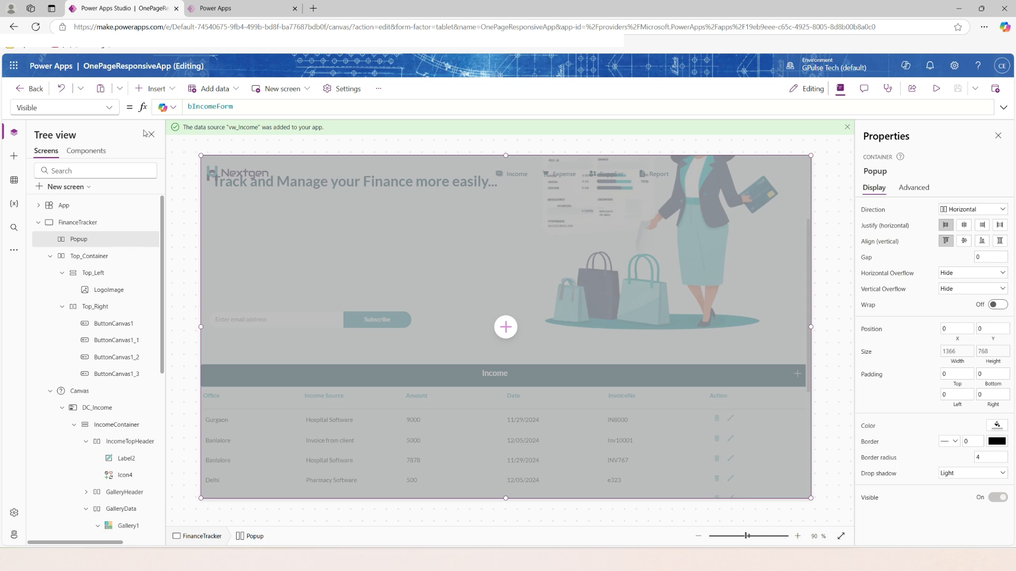
{"action": "left_click", "coordinate": [154, 88]}
{"action": "left_click", "coordinate": [165, 112]}
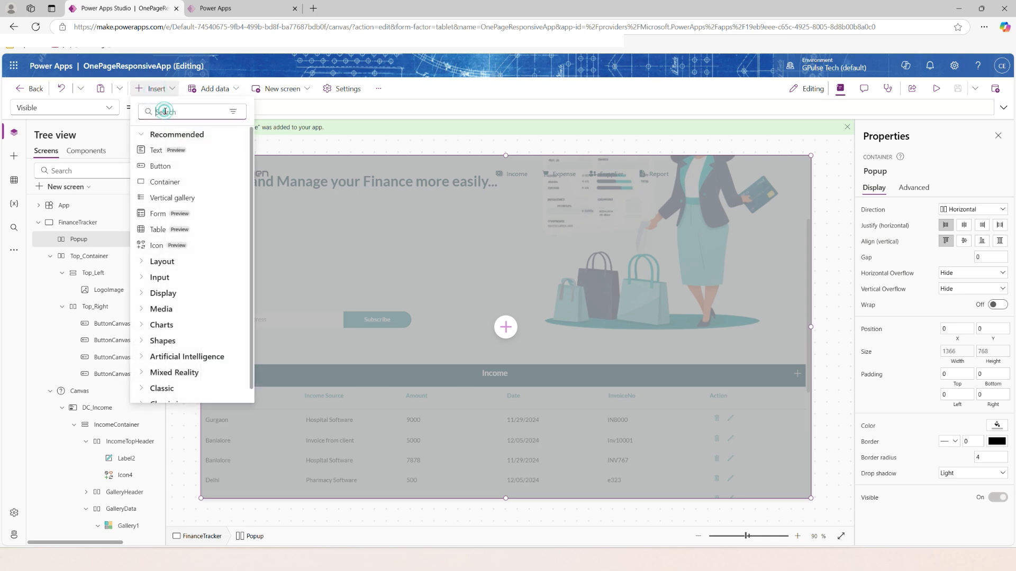
{"action": "type", "text": "hor"}
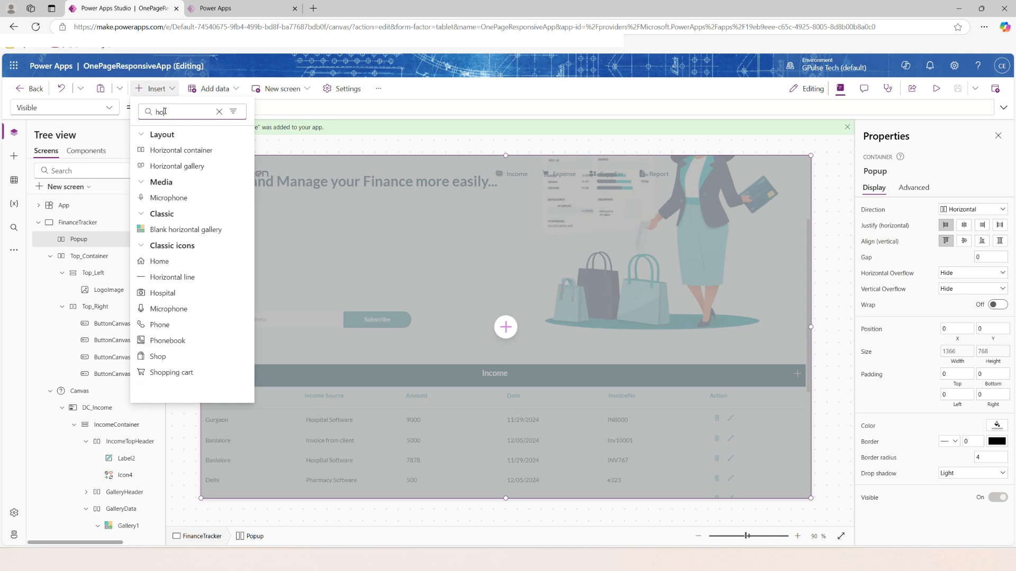
Rename the new container inside Popup as IncomeForm.
{"action": "double_click", "coordinate": [124, 258]}
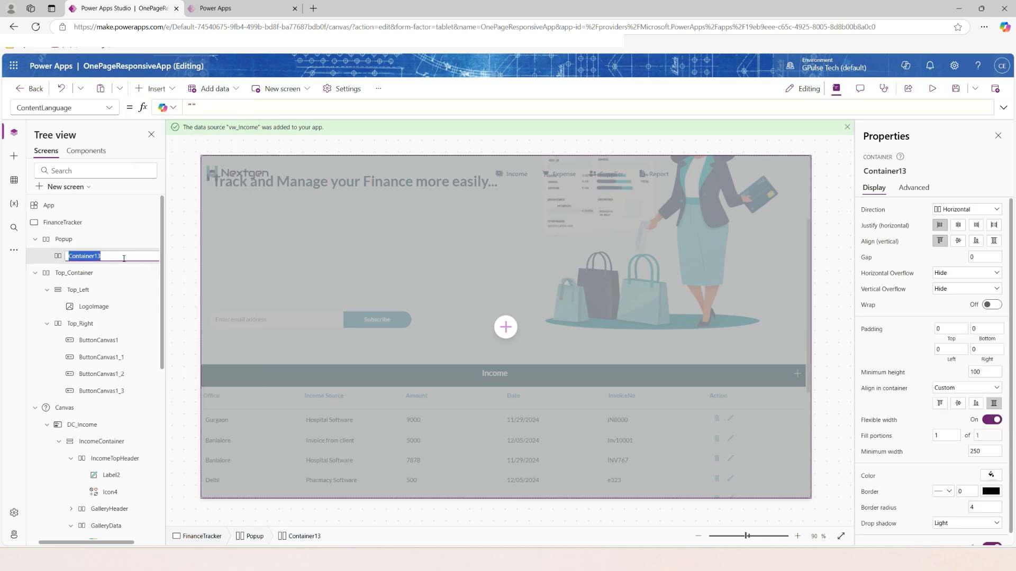
{"action": "key", "text": "BackSpace"}
{"action": "key", "text": "Return"}
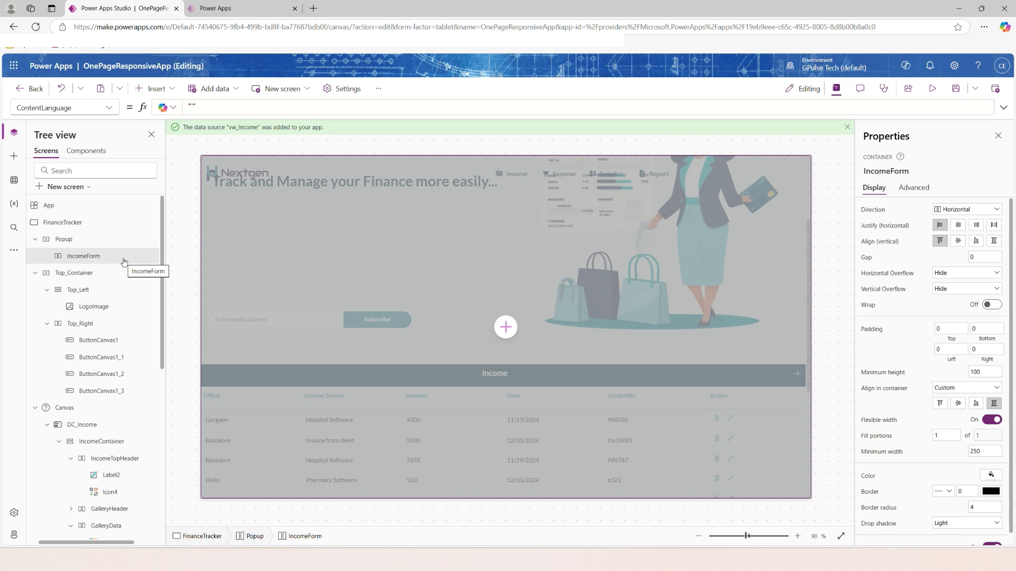
Align the IncomeForm container's content vertically to the centre and set its Fill to AppColors.LightColor.
{"action": "left_click", "coordinate": [958, 241]}
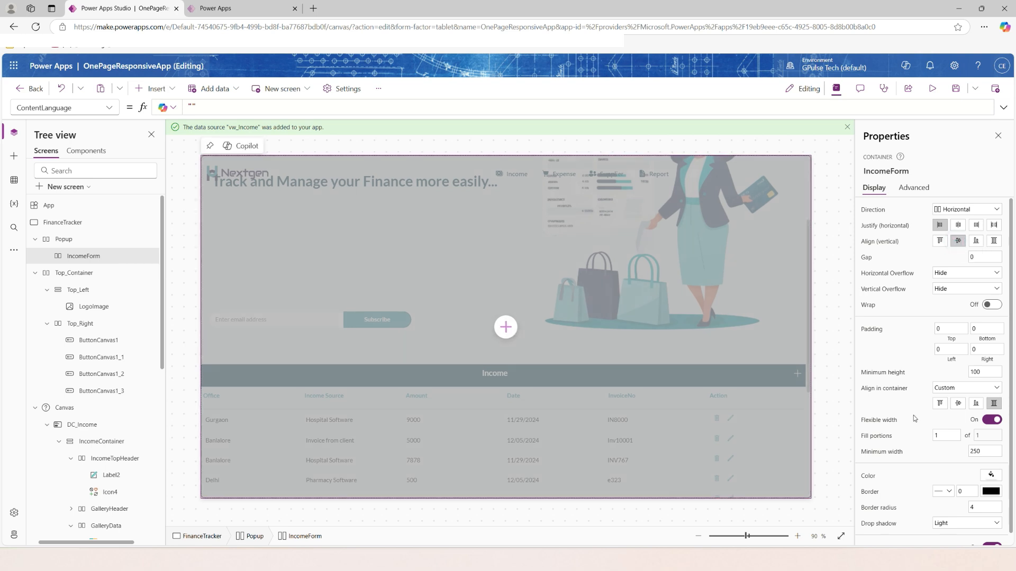
{"action": "scroll", "coordinate": [918, 481], "scroll_direction": "down", "scroll_amount": 1}
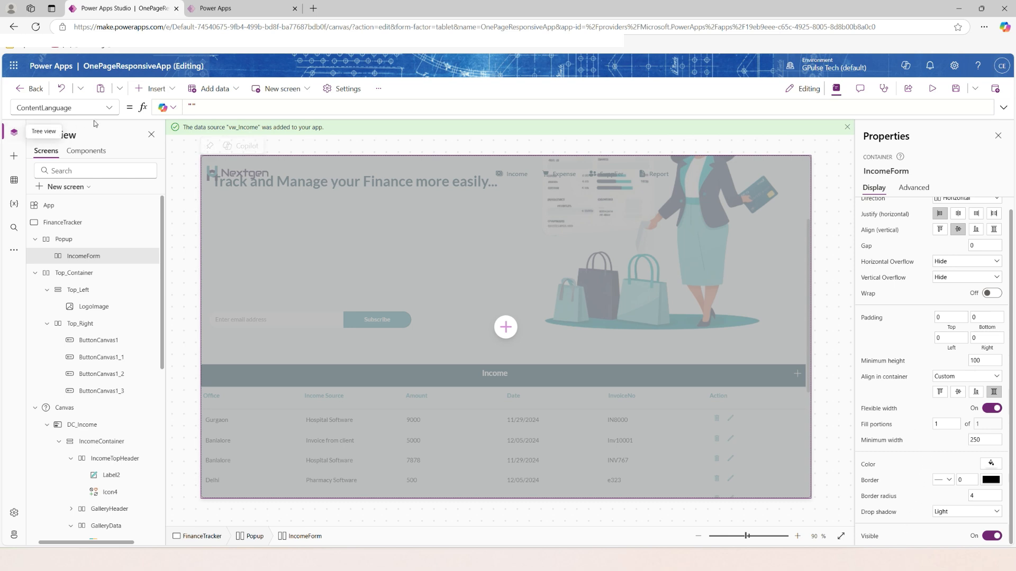
{"action": "left_click", "coordinate": [107, 109]}
{"action": "scroll", "coordinate": [68, 288], "scroll_direction": "down", "scroll_amount": 2}
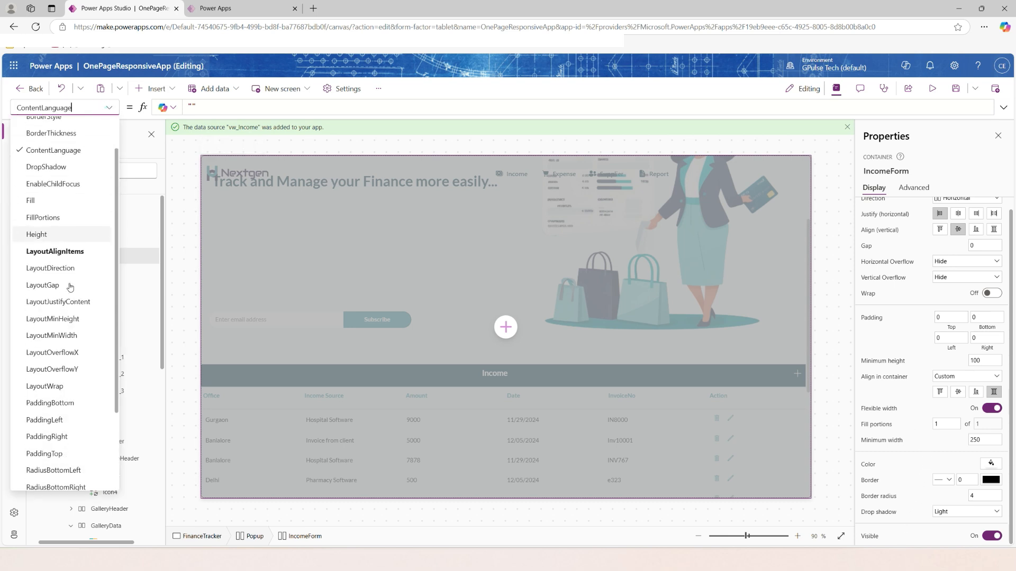
{"action": "left_click", "coordinate": [30, 194]}
{"action": "type", "text": "appColors.LightColor"}
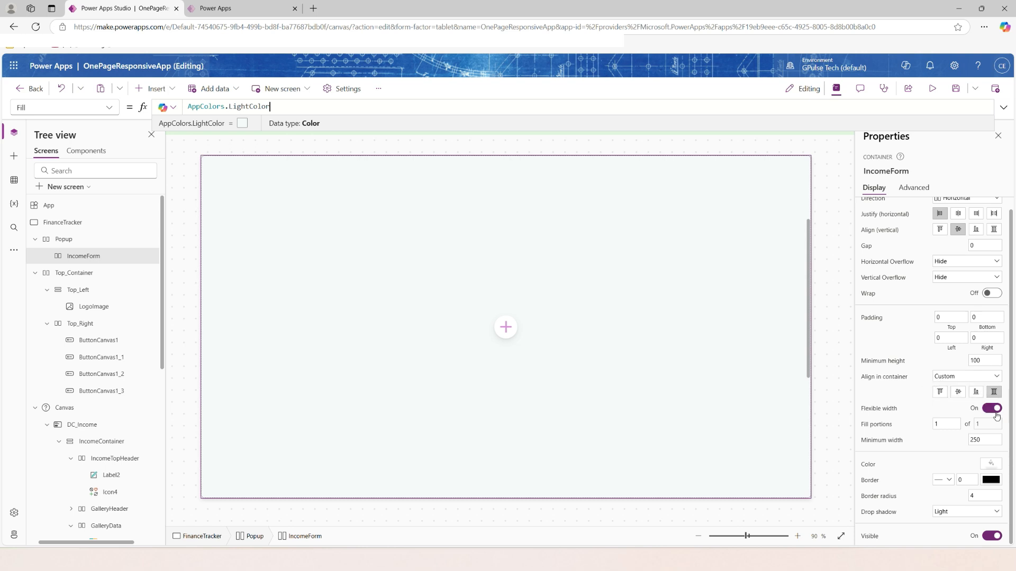
Set IncomeForm's minimum height to 400 and give it a width of 500 with flexible width off.
{"action": "left_click", "coordinate": [983, 360]}
{"action": "type", "text": "400"}
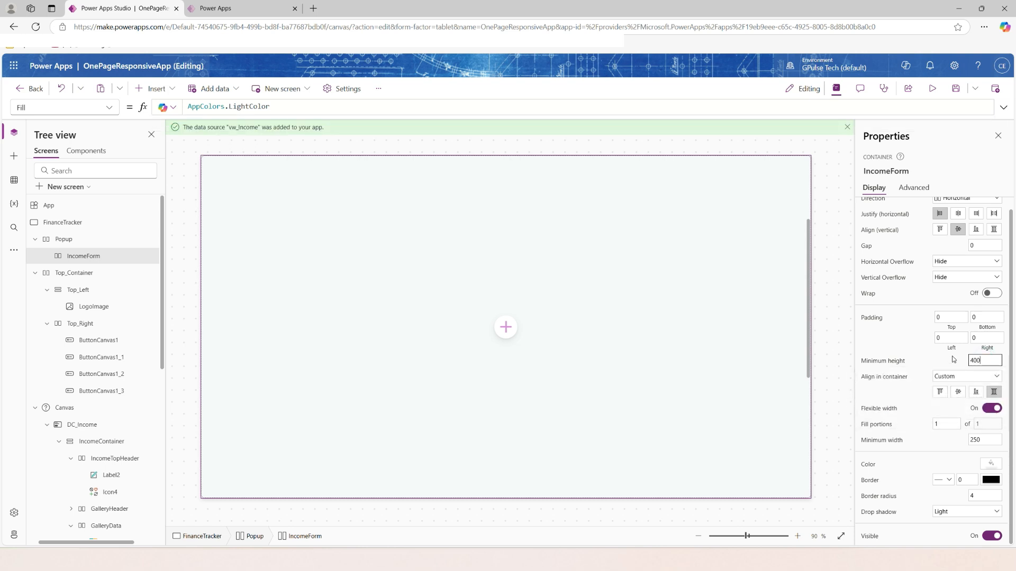
{"action": "left_click", "coordinate": [922, 345]}
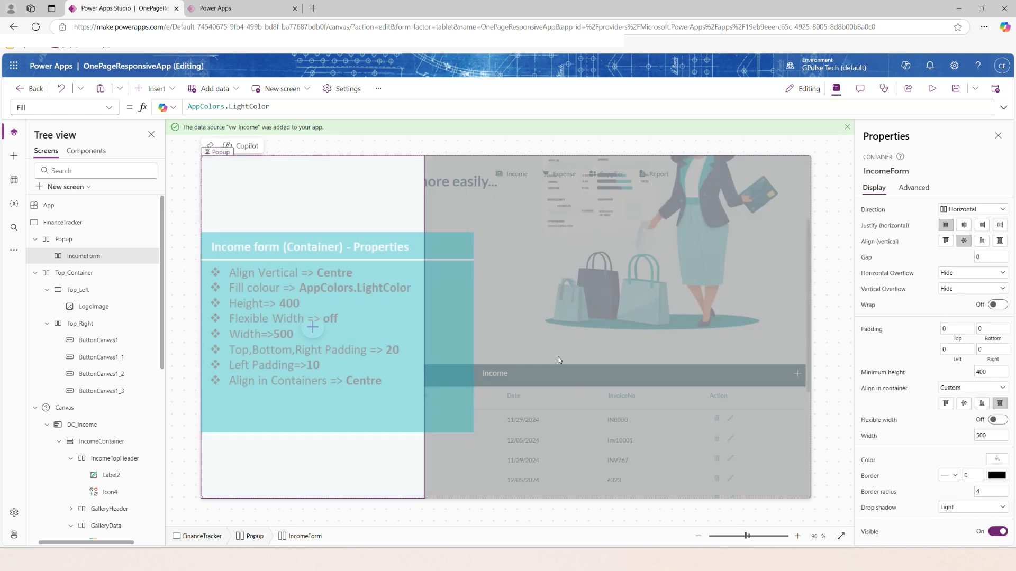
Set IncomeForm's padding to 20 for top, bottom and right, and 10 for left.
{"action": "left_click", "coordinate": [956, 329]}
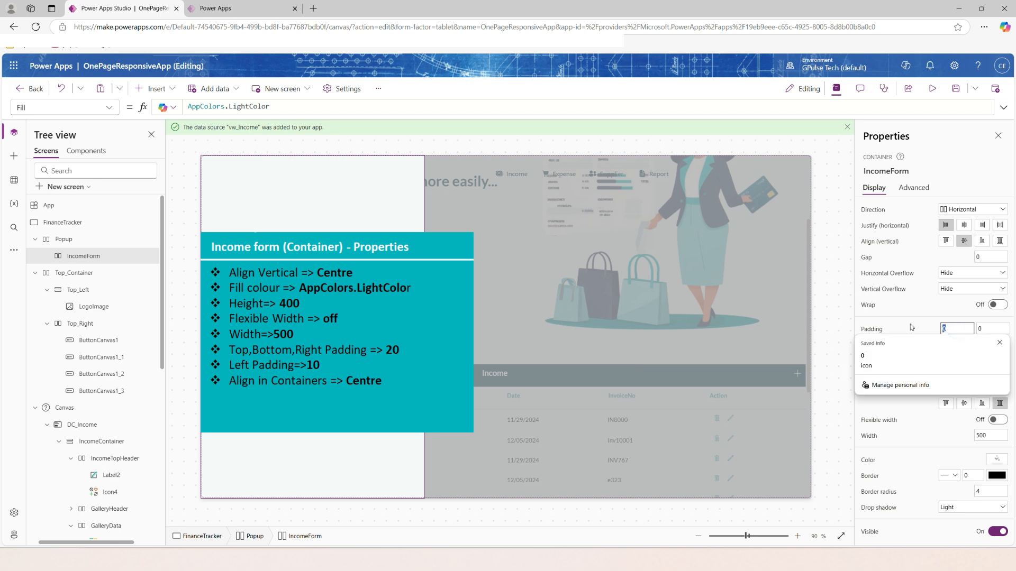
{"action": "type", "text": "20"}
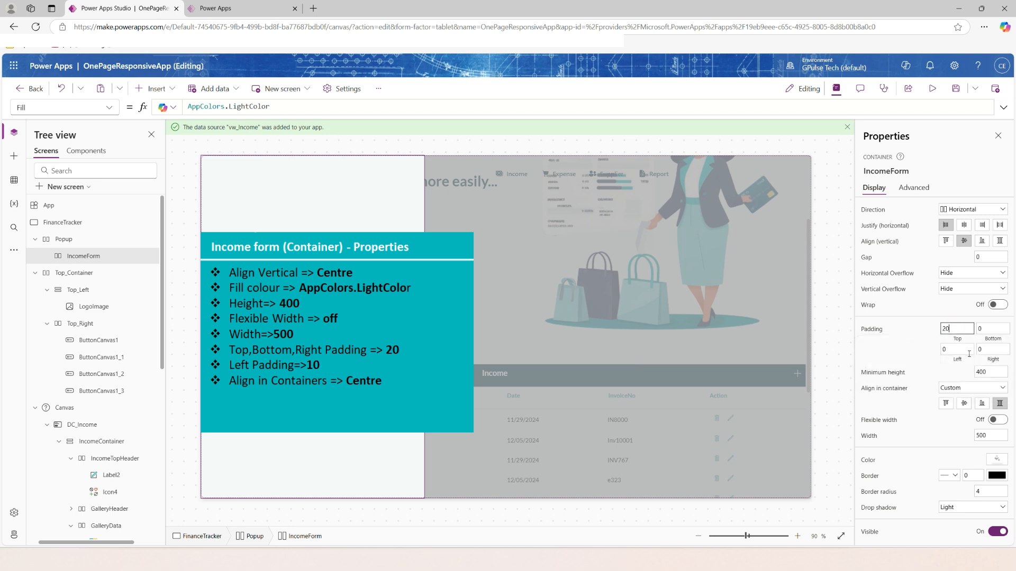
{"action": "left_click", "coordinate": [988, 328]}
{"action": "type", "text": "20"}
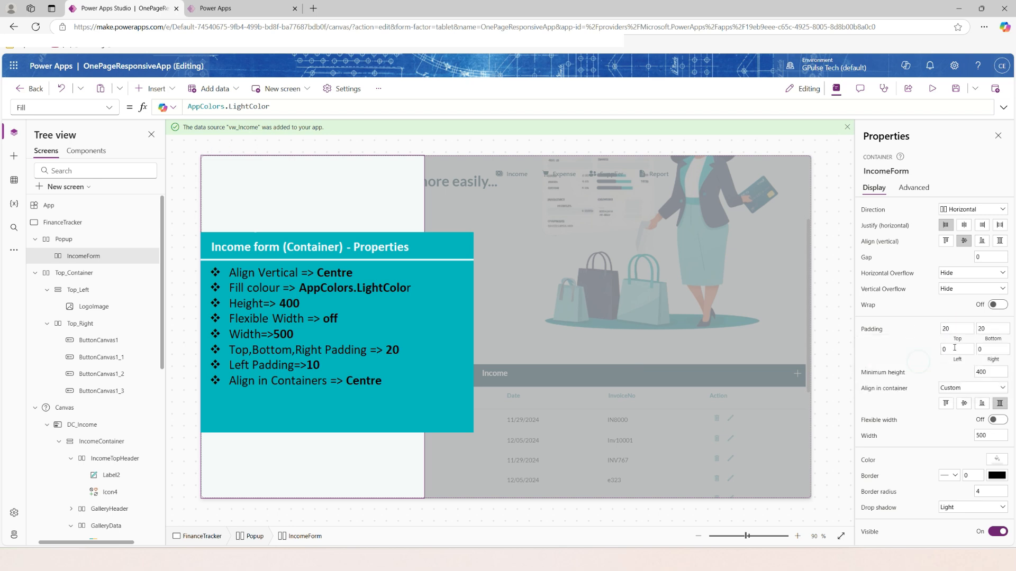
{"action": "left_click_drag", "start_coordinate": [952, 349], "coordinate": [921, 349]}
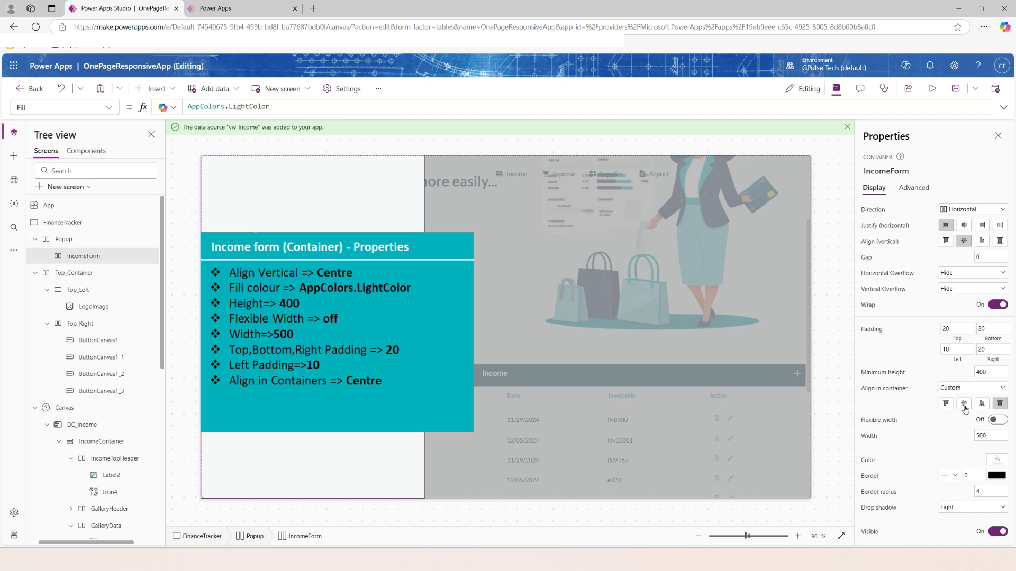
Centre IncomeForm's alignment in its container and, with wrap on, set its height to 400.
{"action": "left_click", "coordinate": [964, 404]}
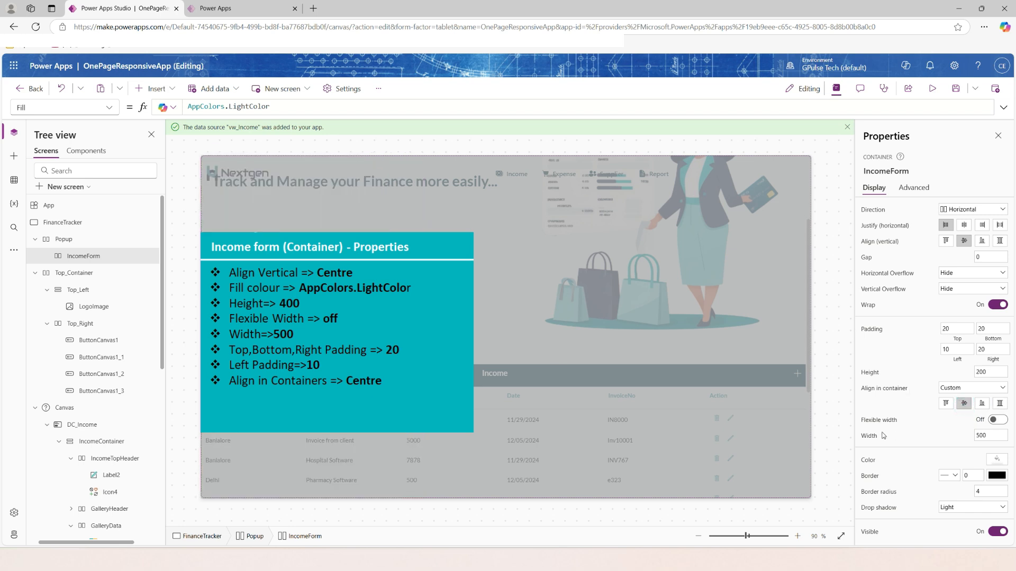
{"action": "left_click", "coordinate": [998, 371]}
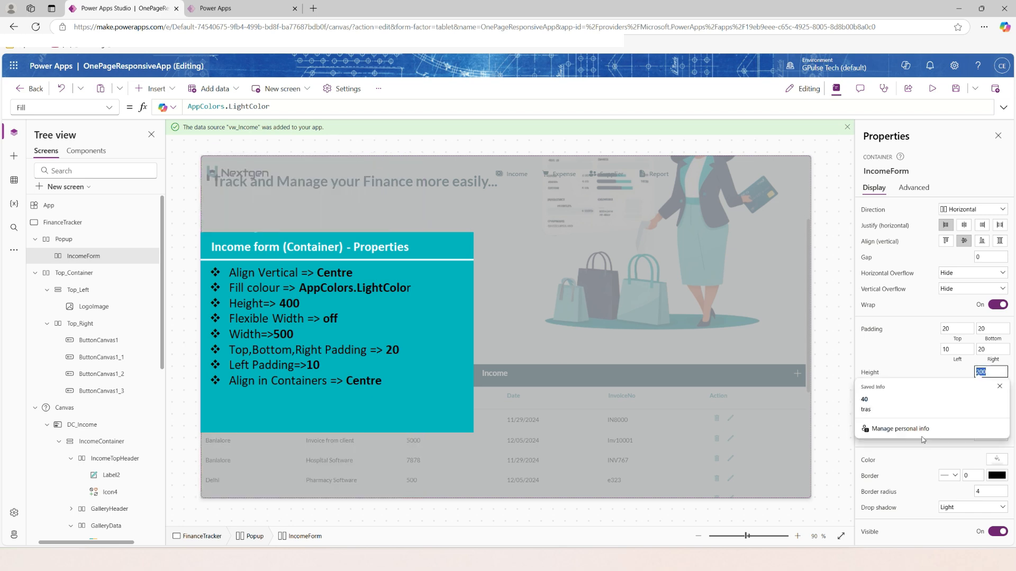
{"action": "type", "text": "400"}
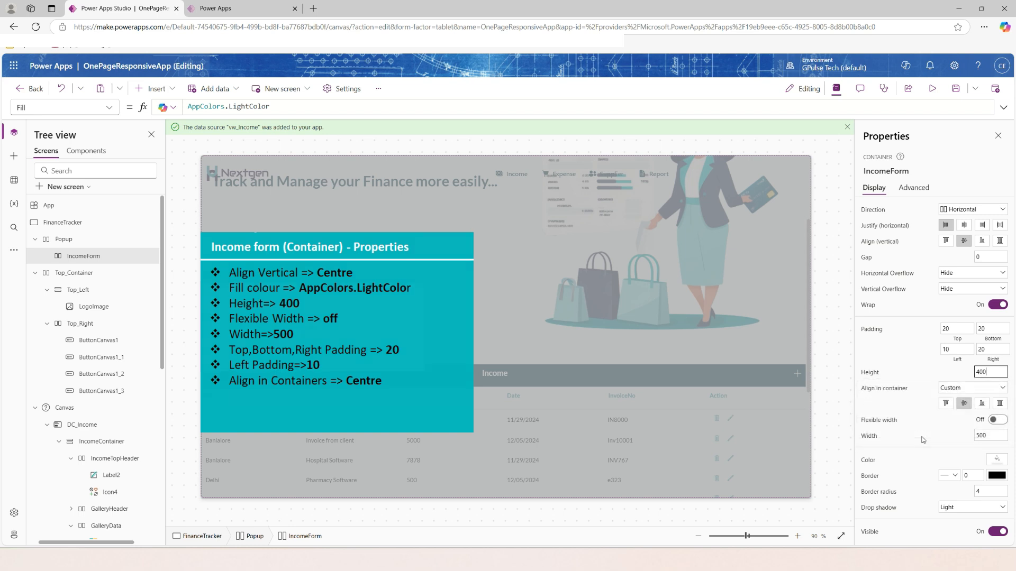
Centre the Popup container's content both vertically and horizontally.
{"action": "left_click", "coordinate": [64, 239]}
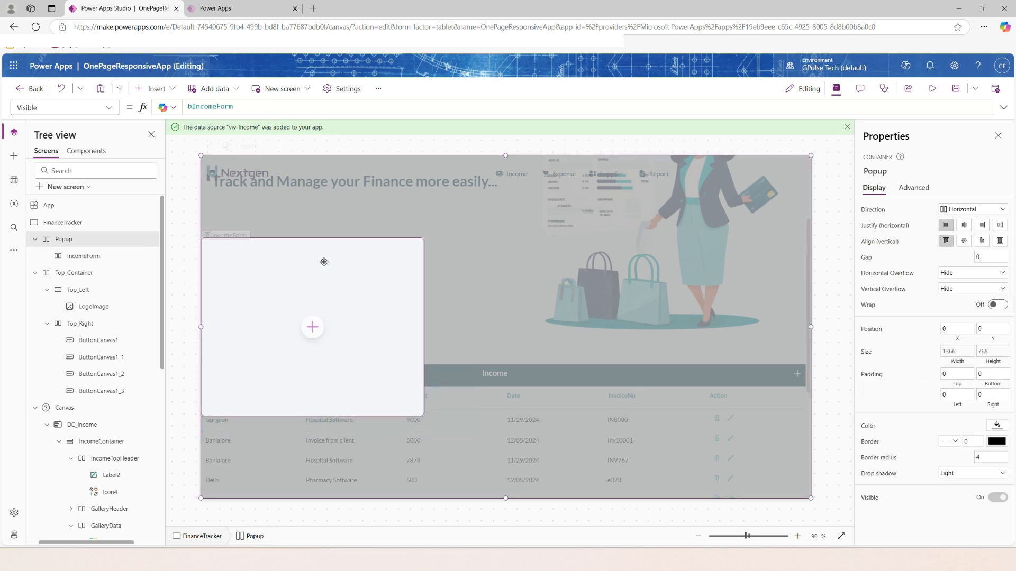
{"action": "left_click", "coordinate": [964, 241]}
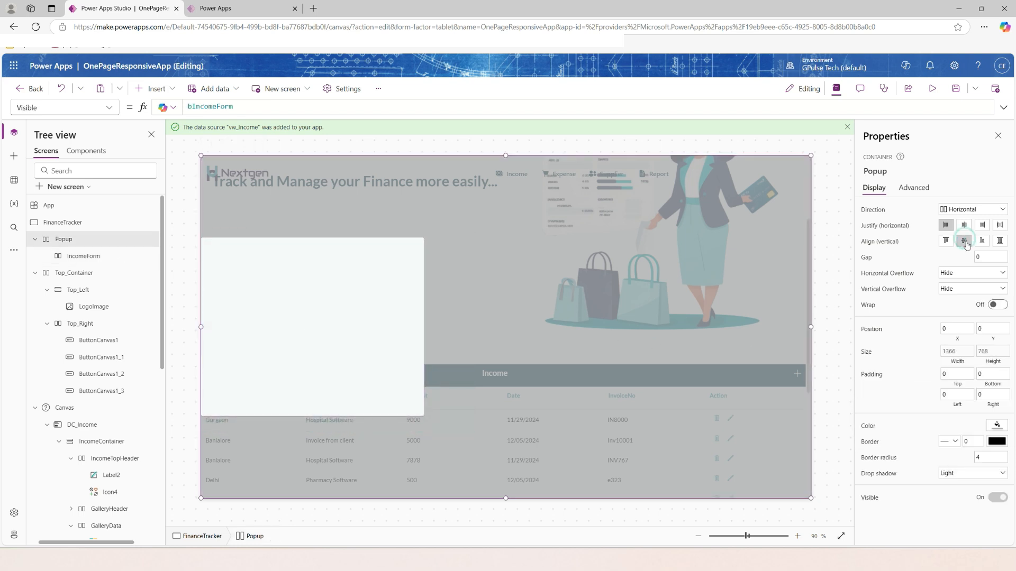
{"action": "left_click", "coordinate": [964, 225]}
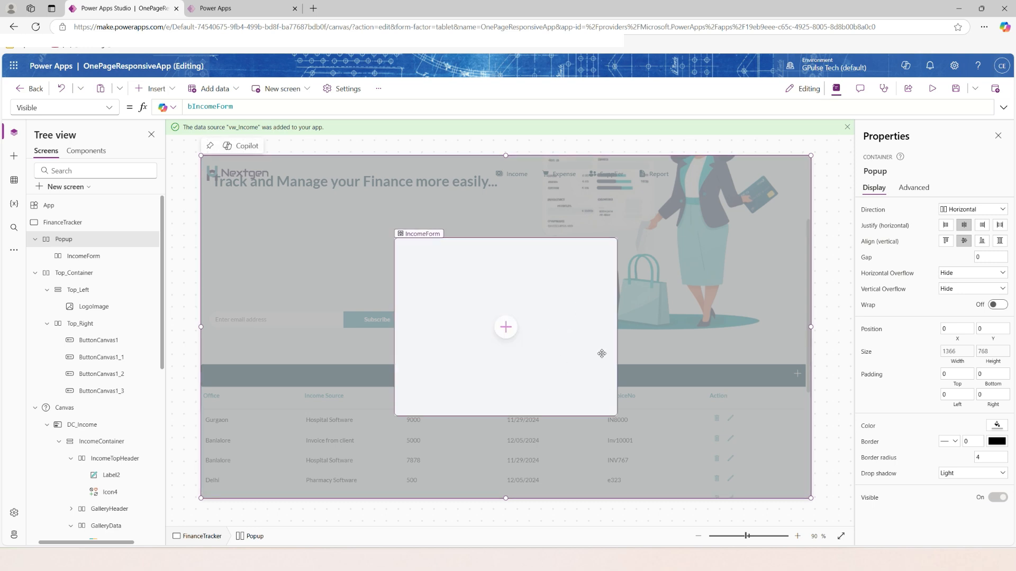
Set the IncomeForm container's width to 1000.
{"action": "left_click", "coordinate": [84, 257]}
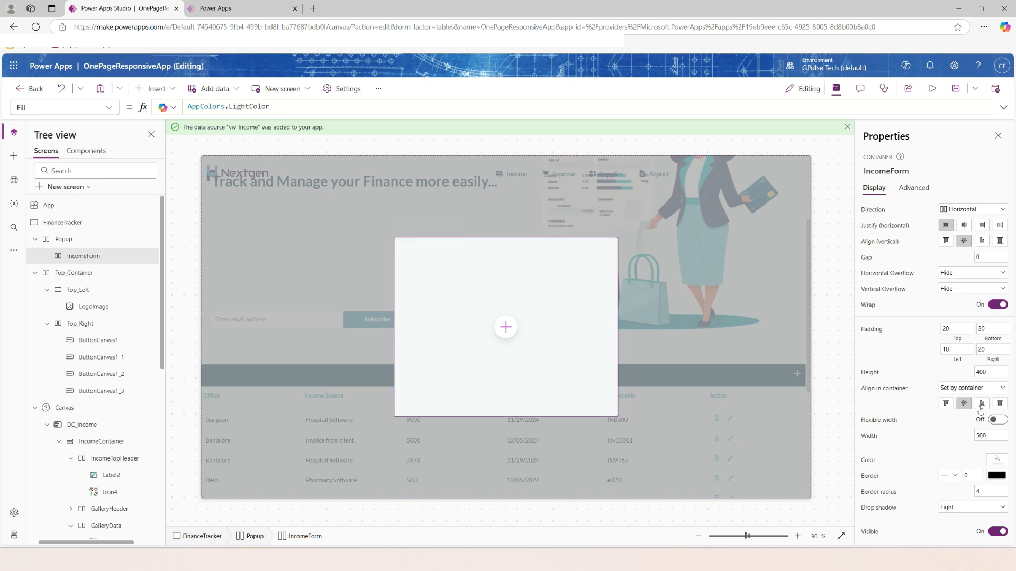
{"action": "left_click", "coordinate": [1004, 437]}
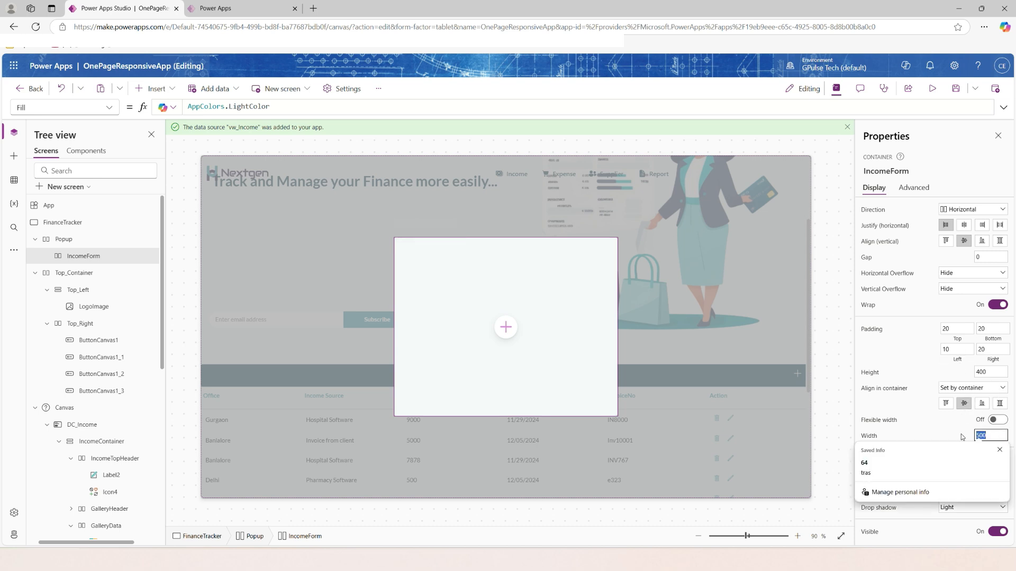
{"action": "type", "text": "1000"}
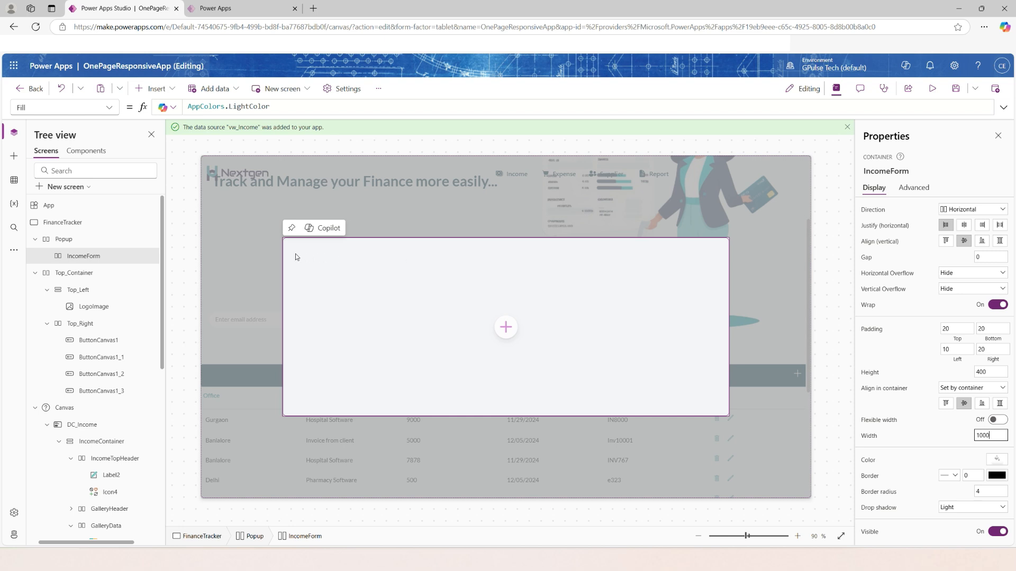
Insert a horizontal container inside the IncomeForm container.
{"action": "left_click", "coordinate": [76, 258]}
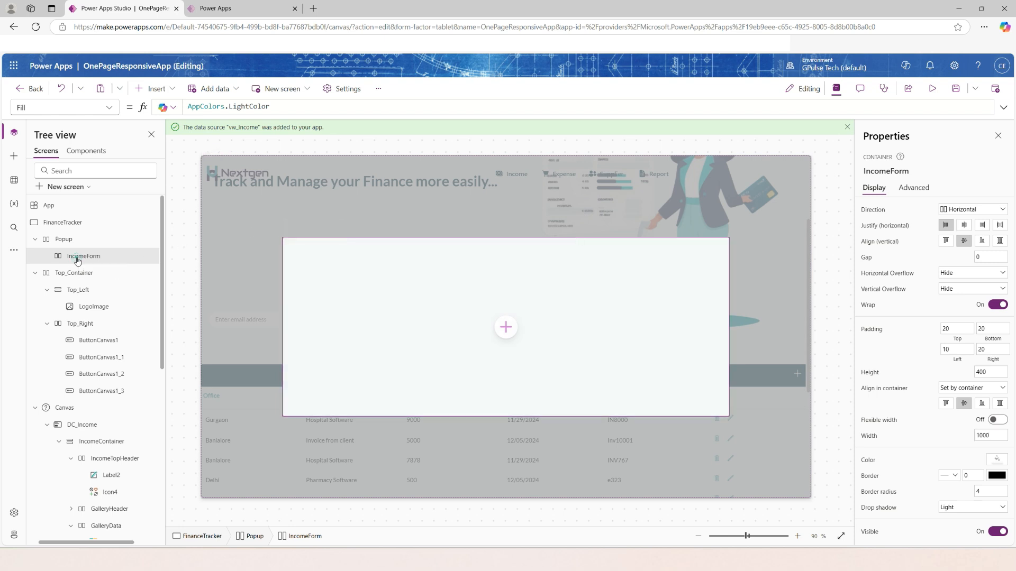
{"action": "left_click", "coordinate": [154, 89]}
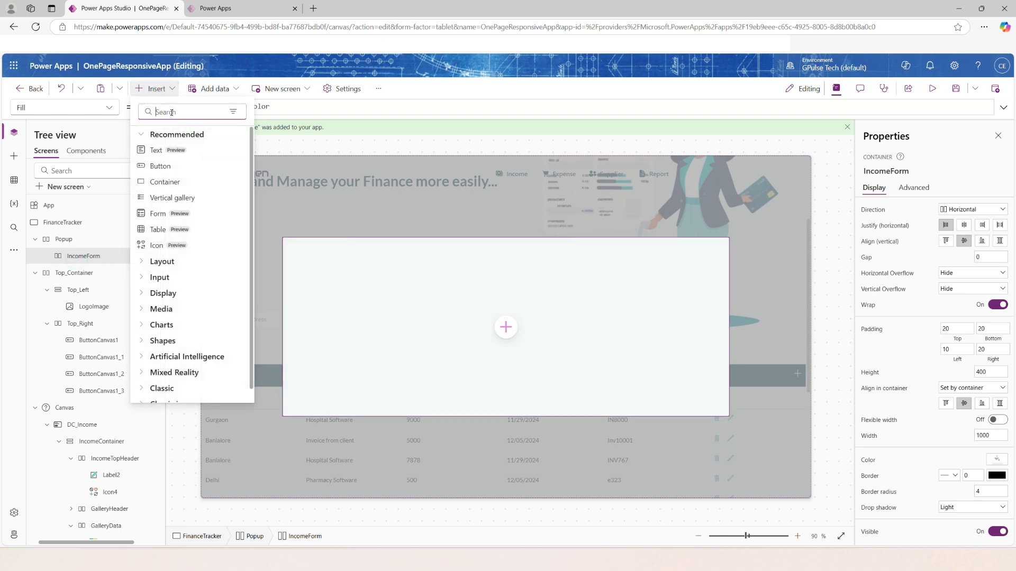
{"action": "left_click", "coordinate": [171, 112]}
{"action": "type", "text": "hor"}
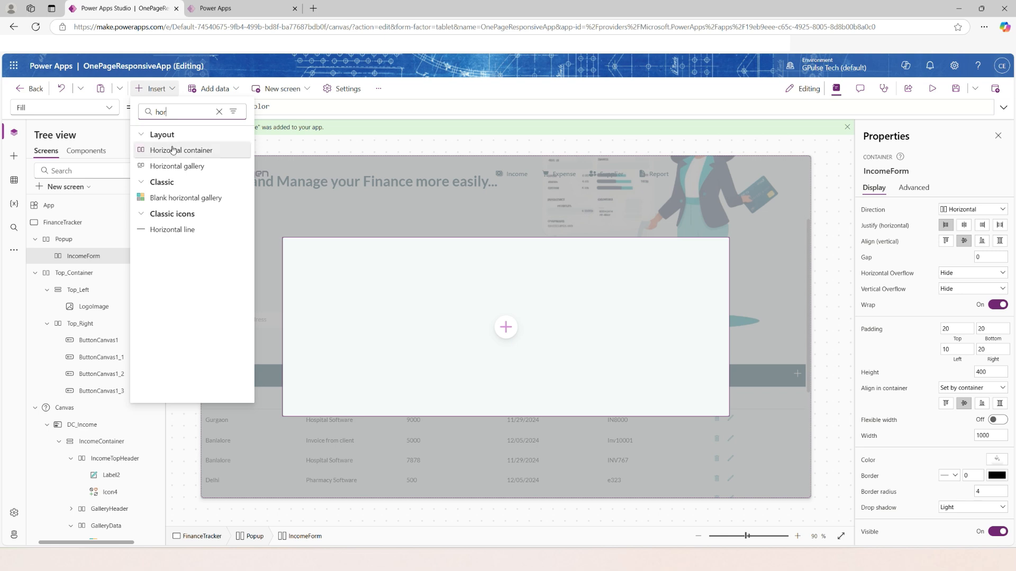
{"action": "left_click", "coordinate": [173, 150]}
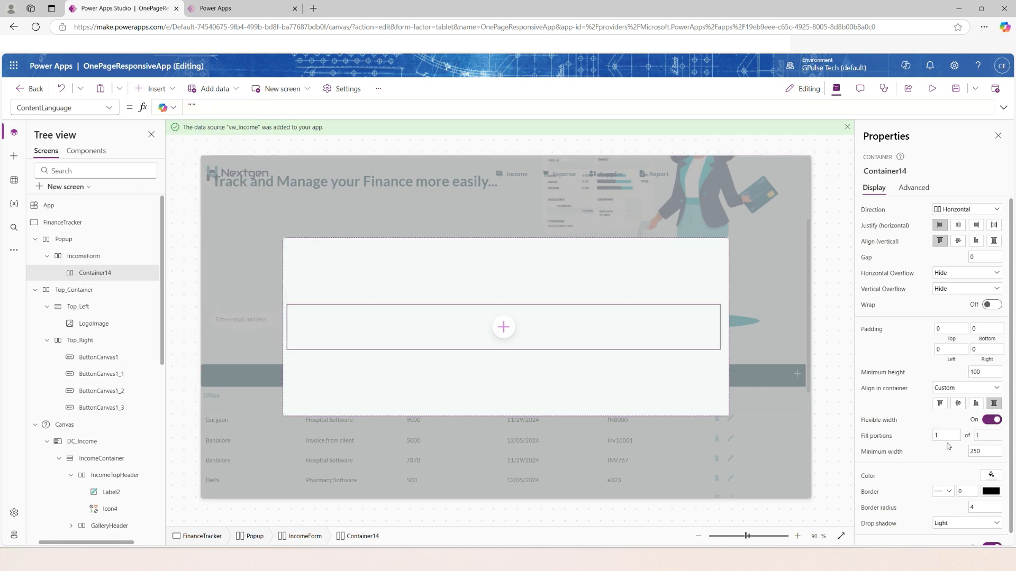
Set the minimum width of Container14 to 50, keeping flexible width on.
{"action": "double_click", "coordinate": [986, 453]}
{"action": "type", "text": "50"}
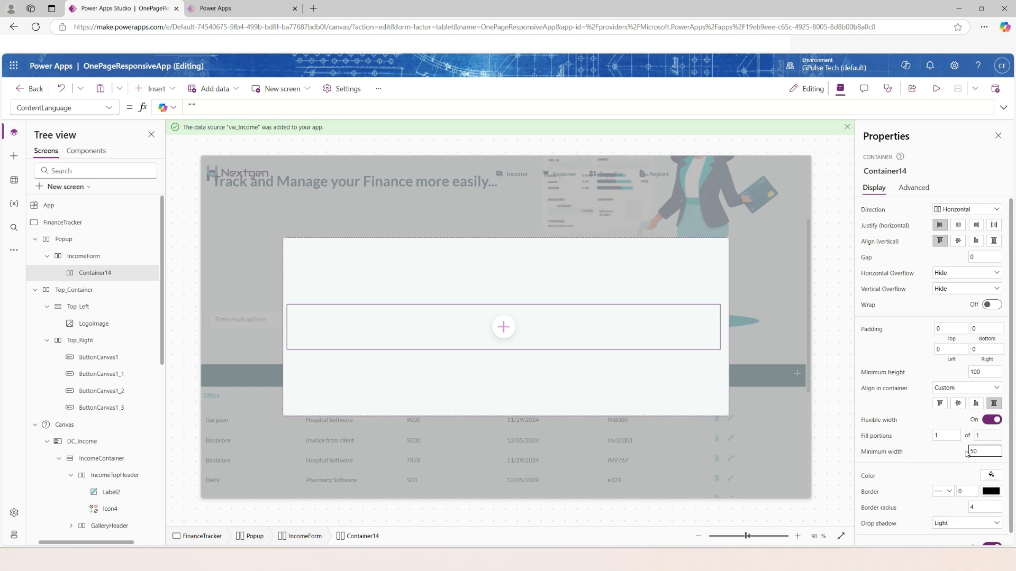
{"action": "left_click", "coordinate": [1002, 420]}
{"action": "left_click", "coordinate": [1002, 420]}
{"action": "scroll", "coordinate": [929, 428], "scroll_direction": "down", "scroll_amount": 1}
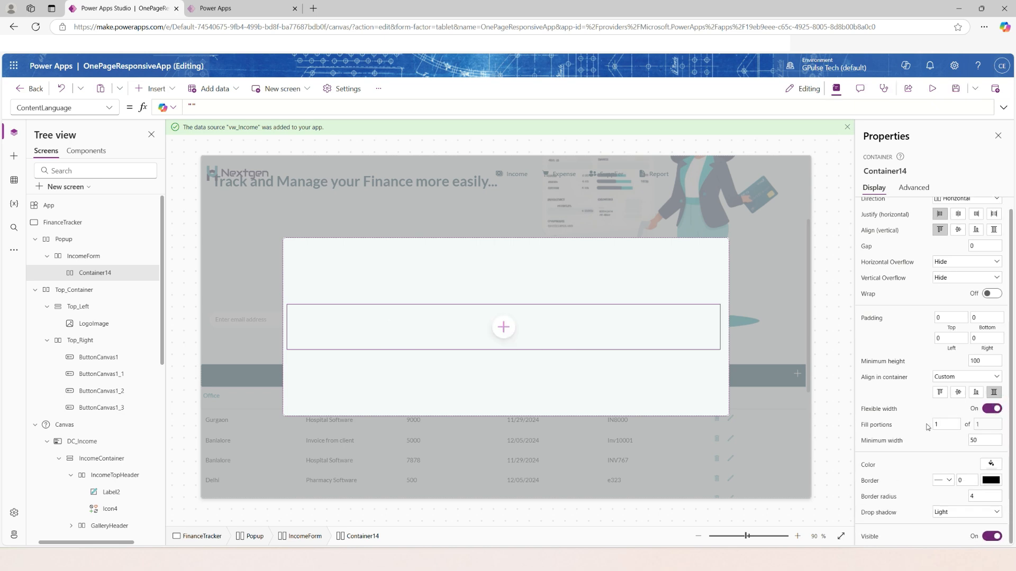
Set Container14's border radius to 0 and its drop shadow to None.
{"action": "double_click", "coordinate": [983, 500]}
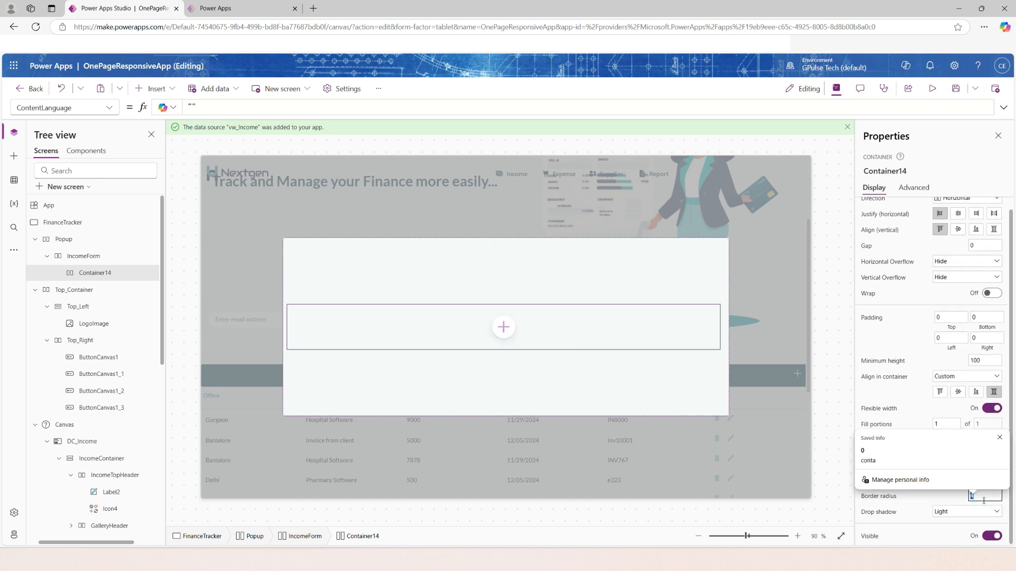
{"action": "type", "text": "0"}
{"action": "left_click", "coordinate": [978, 512]}
{"action": "left_click", "coordinate": [947, 429]}
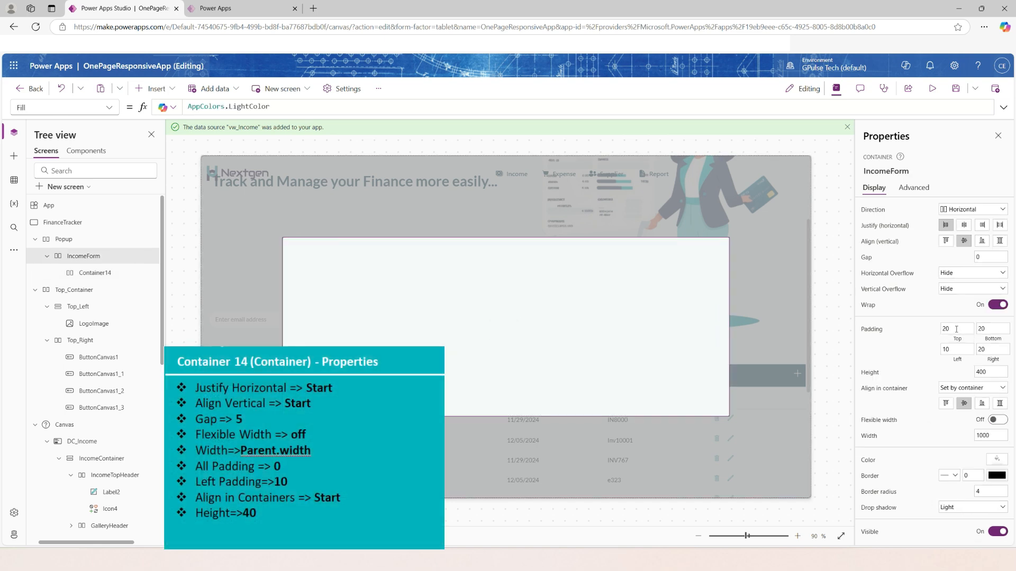
Clear IncomeForm's top padding and choose its Align in container mode.
{"action": "left_click_drag", "start_coordinate": [956, 329], "coordinate": [923, 327]}
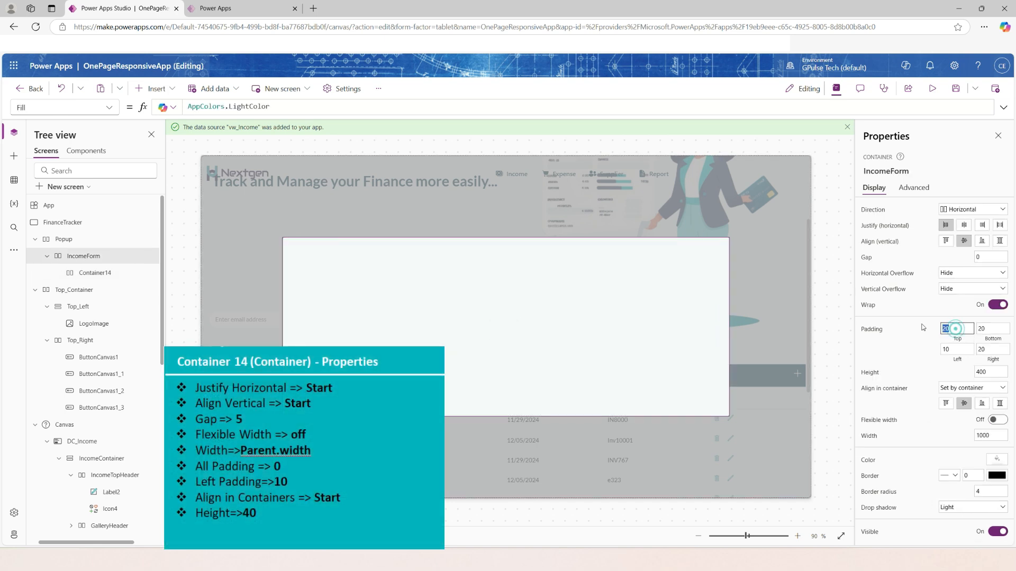
{"action": "left_click", "coordinate": [912, 353]}
{"action": "left_click", "coordinate": [961, 386]}
{"action": "left_click", "coordinate": [962, 412]}
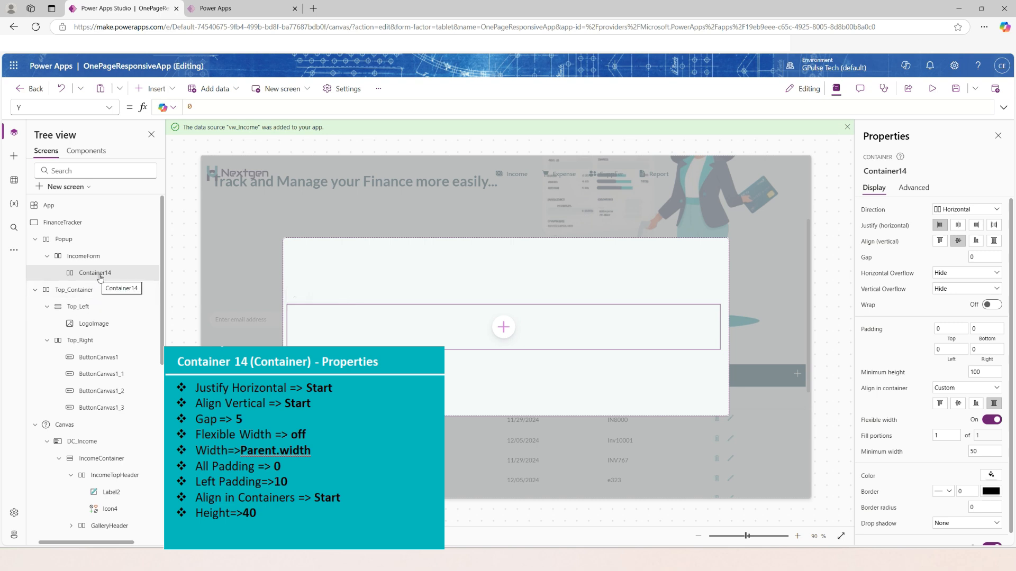
Insert a text label into Container14 reading "Income", with the Lato font and centred text alignment.
{"action": "left_click", "coordinate": [155, 89]}
{"action": "left_click", "coordinate": [156, 150]}
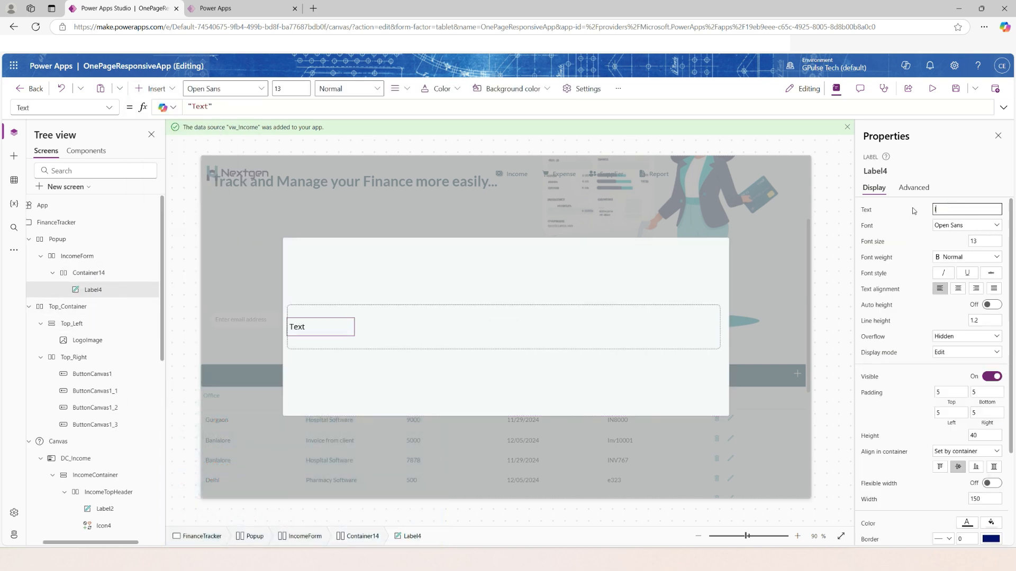
{"action": "type", "text": "Income"}
{"action": "left_click", "coordinate": [966, 225]}
{"action": "left_click", "coordinate": [957, 301]}
{"action": "left_click", "coordinate": [958, 288]}
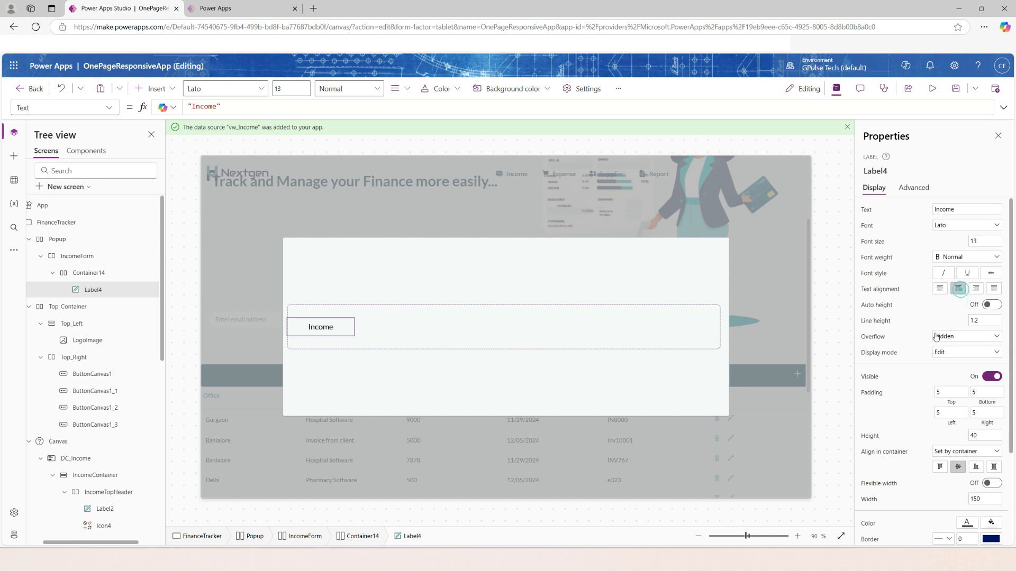
Turn on flexible width for the Income label in Container14.
{"action": "scroll", "coordinate": [914, 371], "scroll_direction": "down", "scroll_amount": 3}
{"action": "left_click", "coordinate": [992, 360]}
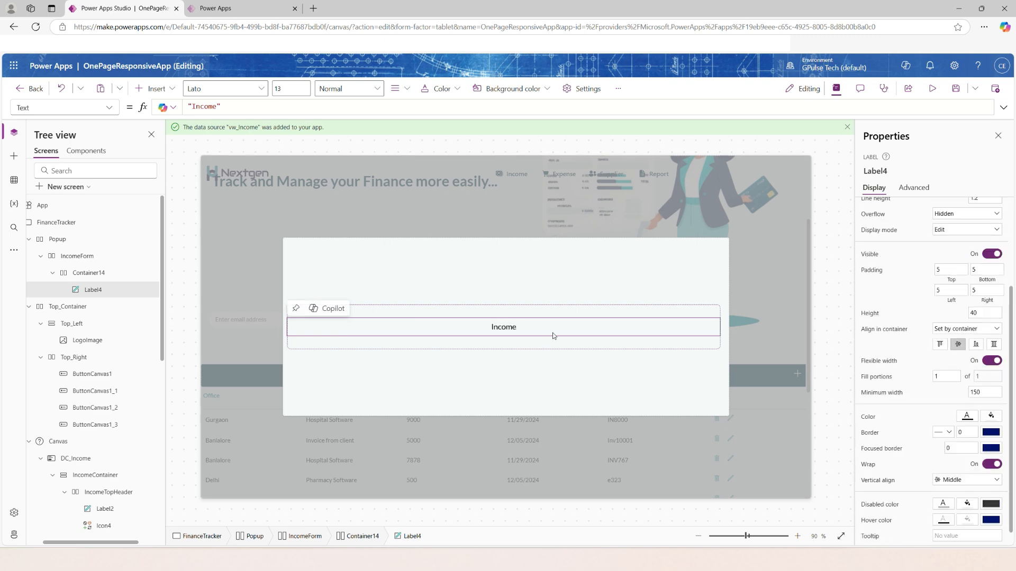
{"action": "scroll", "coordinate": [905, 439], "scroll_direction": "down", "scroll_amount": 1}
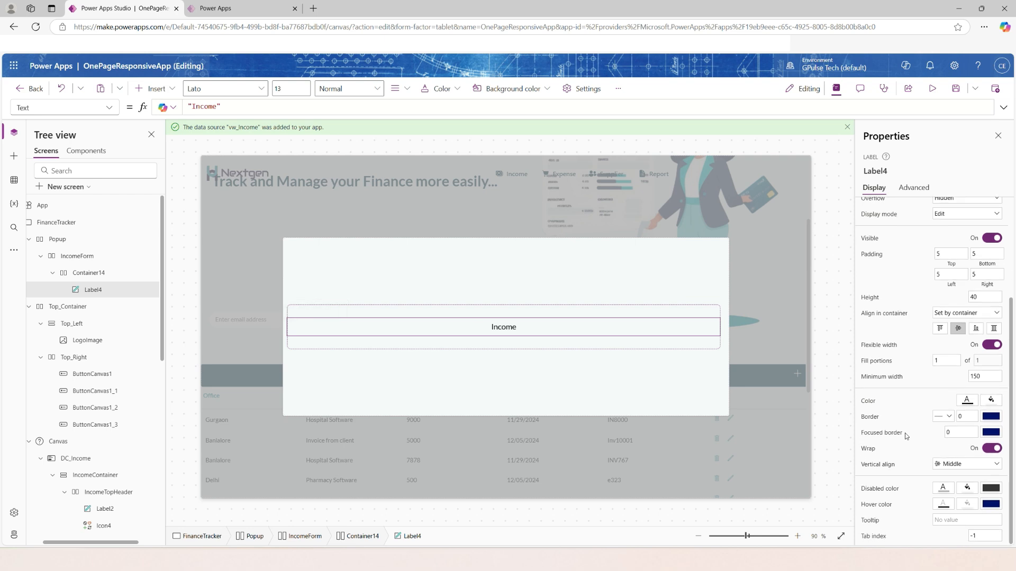
{"action": "scroll", "coordinate": [905, 433], "scroll_direction": "up", "scroll_amount": 2}
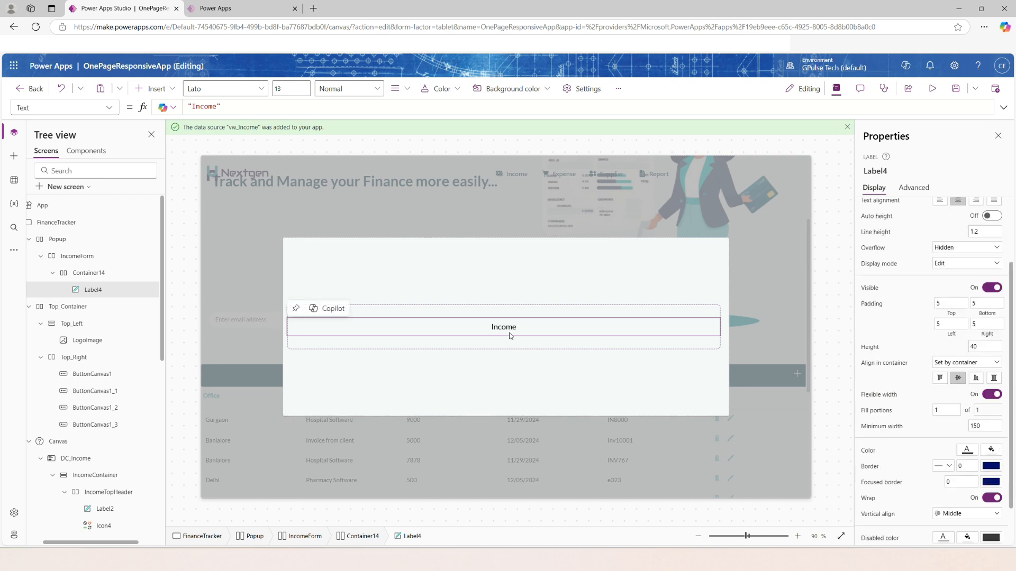
Set the Income label's Color property to AppColors.DarkColor and its font weight to Bold.
{"action": "left_click", "coordinate": [101, 109]}
{"action": "scroll", "coordinate": [75, 259], "scroll_direction": "down", "scroll_amount": 3}
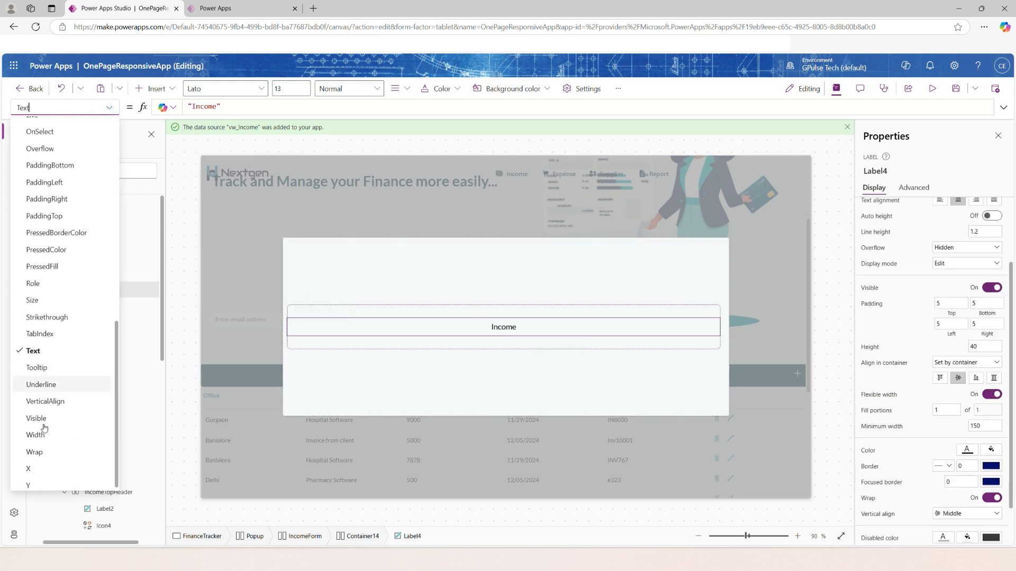
{"action": "scroll", "coordinate": [60, 366], "scroll_direction": "up", "scroll_amount": 3}
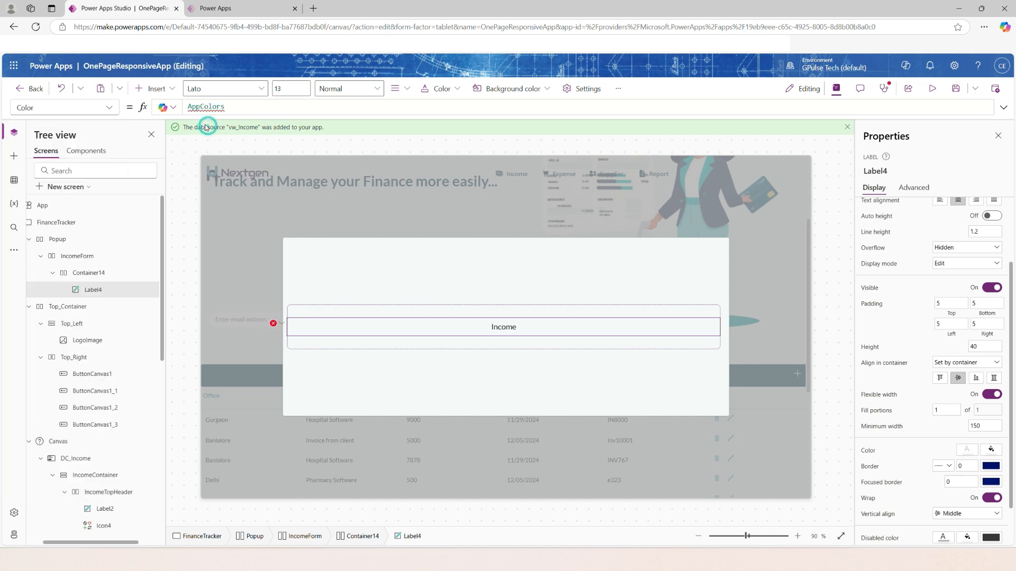
{"action": "type", "text": "."}
{"action": "left_click", "coordinate": [252, 115]}
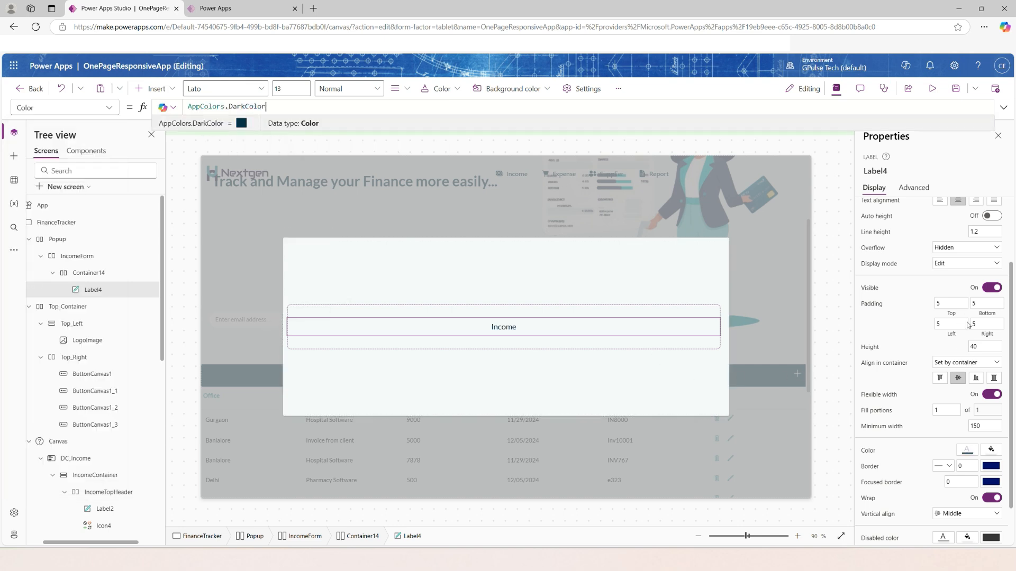
{"action": "scroll", "coordinate": [934, 306], "scroll_direction": "up", "scroll_amount": 3}
{"action": "left_click", "coordinate": [967, 257]}
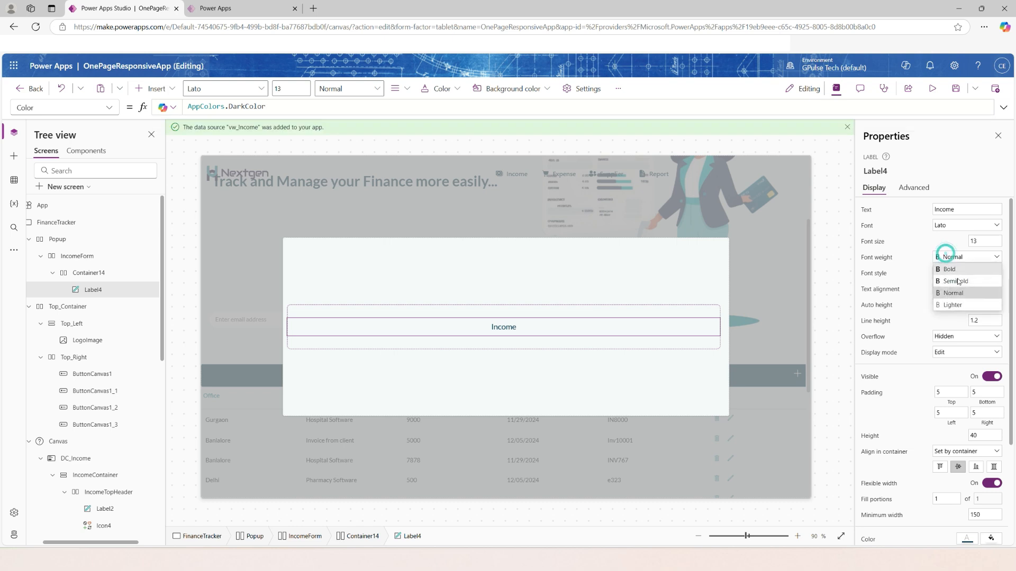
{"action": "left_click", "coordinate": [947, 269]}
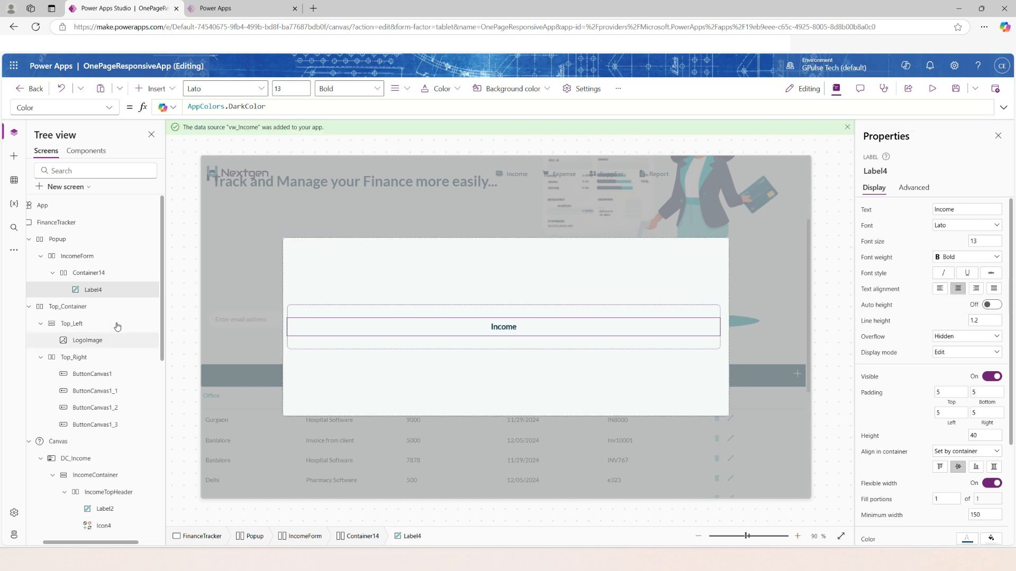
Set Container14's minimum height to 50 and turn off its flexible width.
{"action": "left_click", "coordinate": [95, 275]}
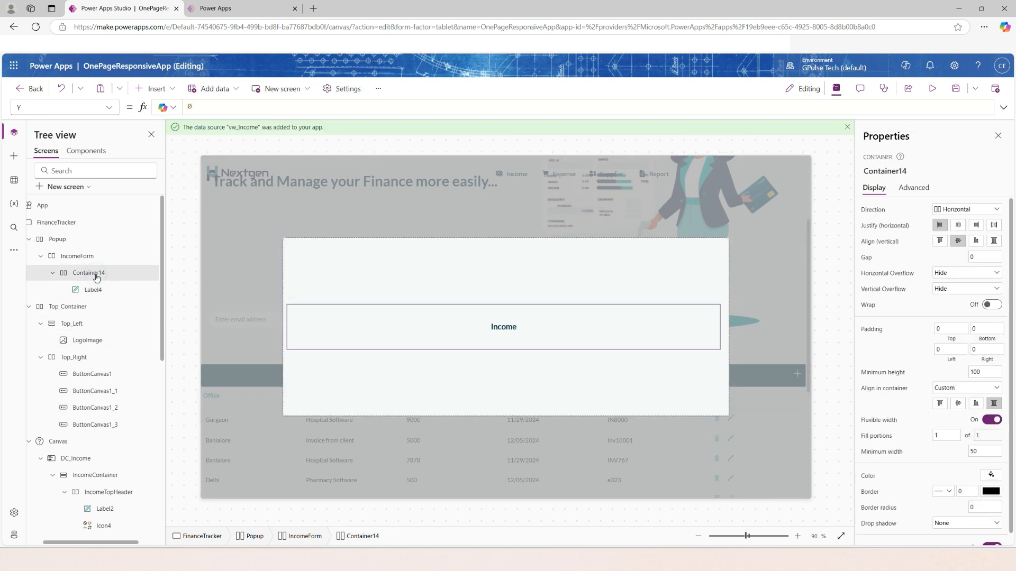
{"action": "left_click", "coordinate": [984, 371]}
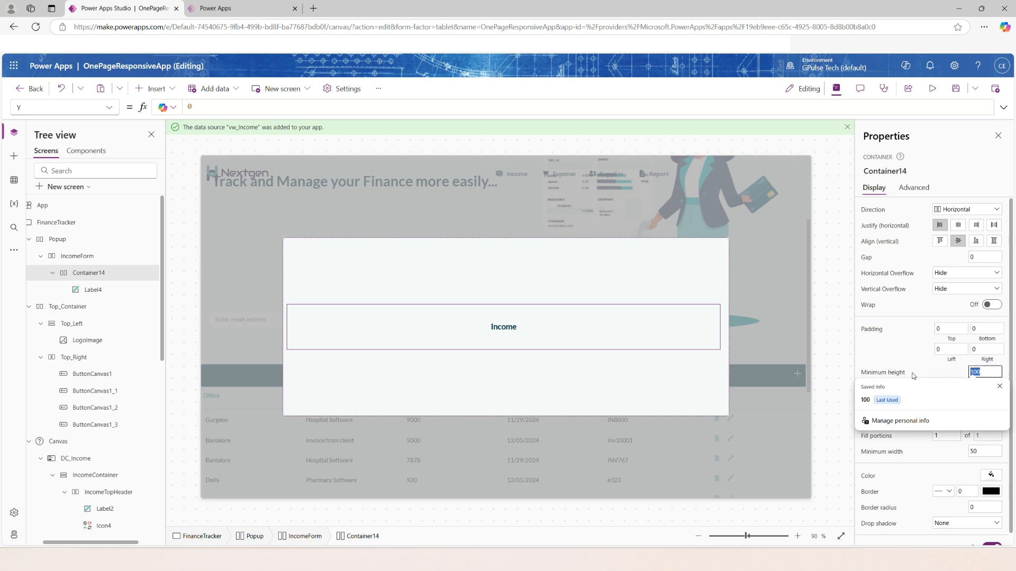
{"action": "type", "text": "50"}
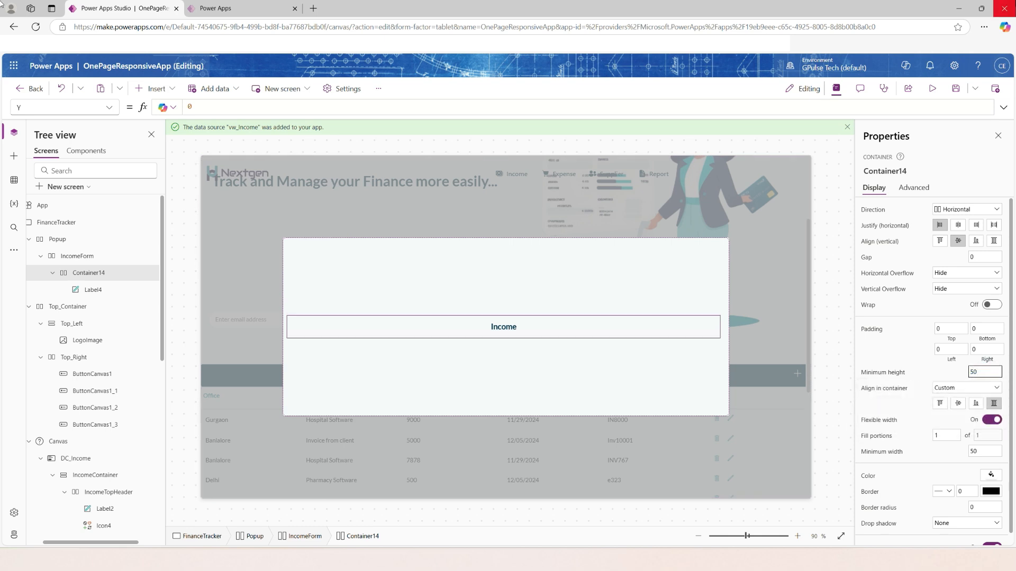
{"action": "left_click", "coordinate": [988, 420]}
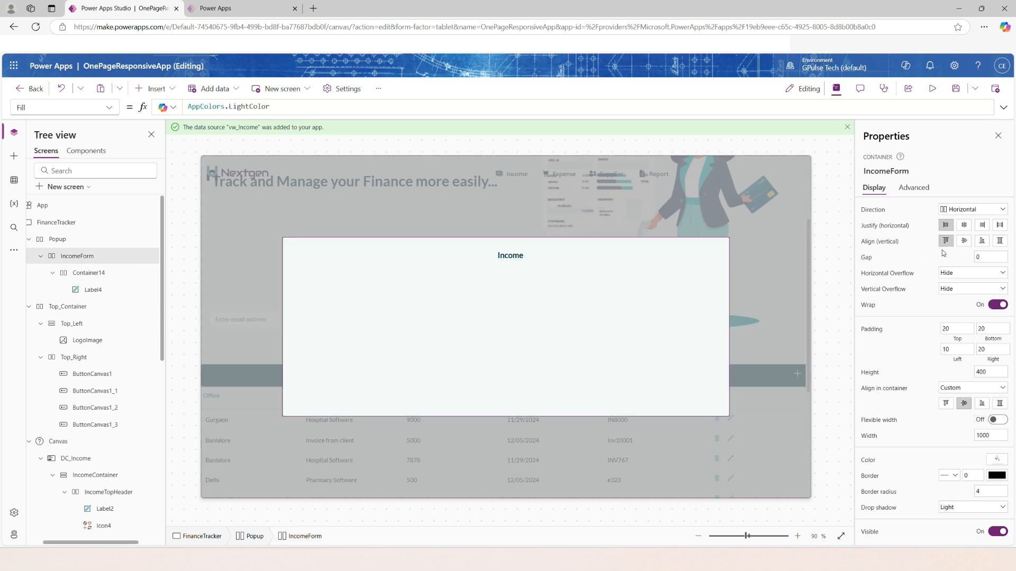
Try centring IncomeForm's contents vertically, and review the properties of Container14 and its Income label.
{"action": "left_click", "coordinate": [963, 241]}
{"action": "left_click", "coordinate": [427, 329]}
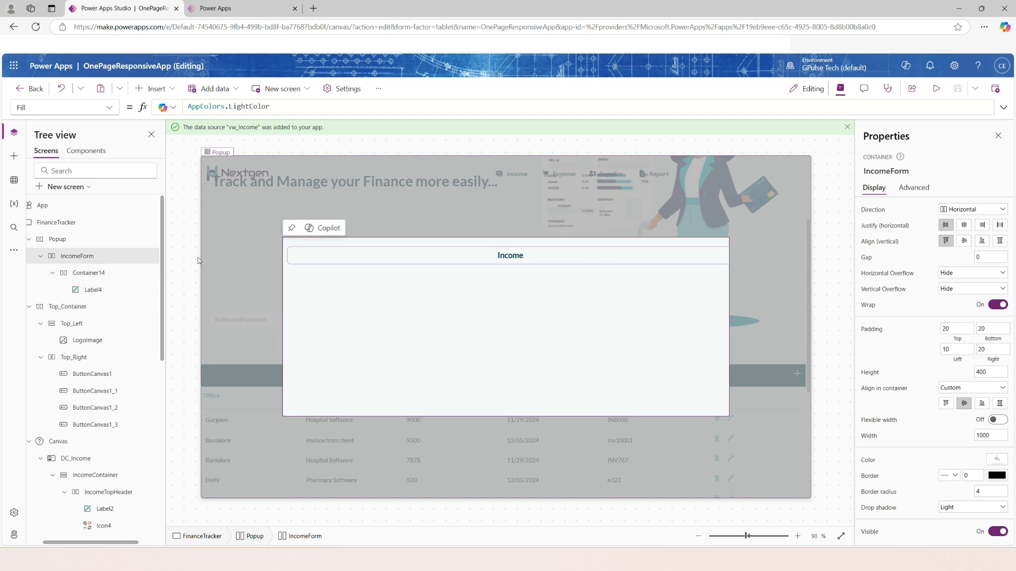
{"action": "left_click", "coordinate": [91, 273]}
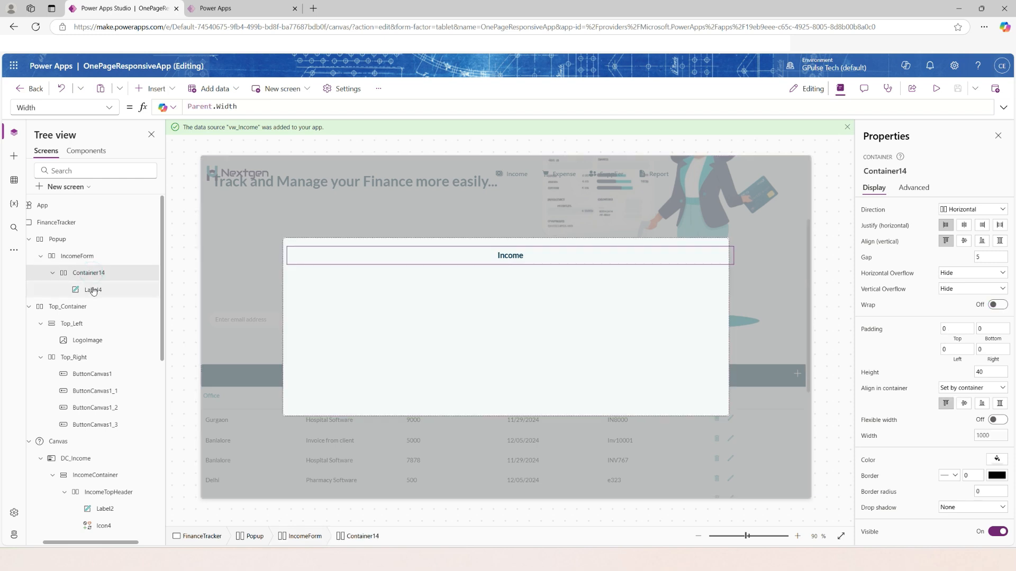
{"action": "left_click", "coordinate": [94, 292]}
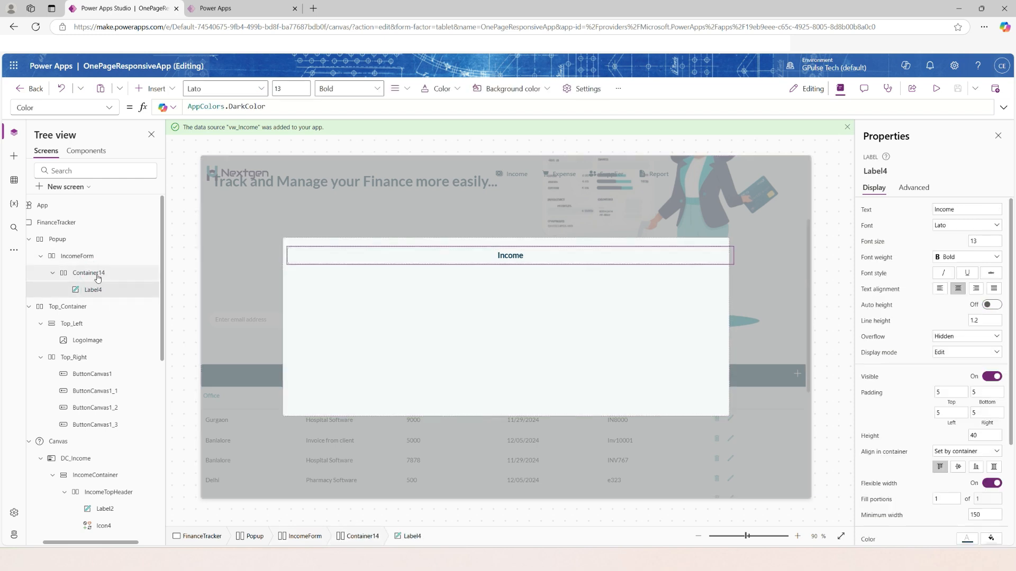
Insert an icon into Container14 beside the Income label and change its symbol to Cancel.
{"action": "left_click", "coordinate": [96, 274]}
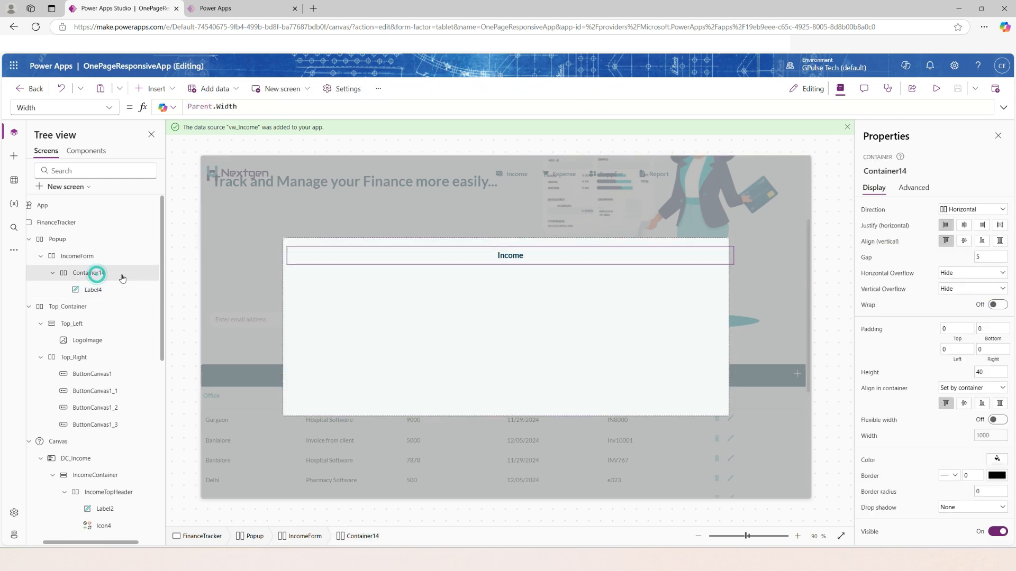
{"action": "left_click", "coordinate": [153, 88]}
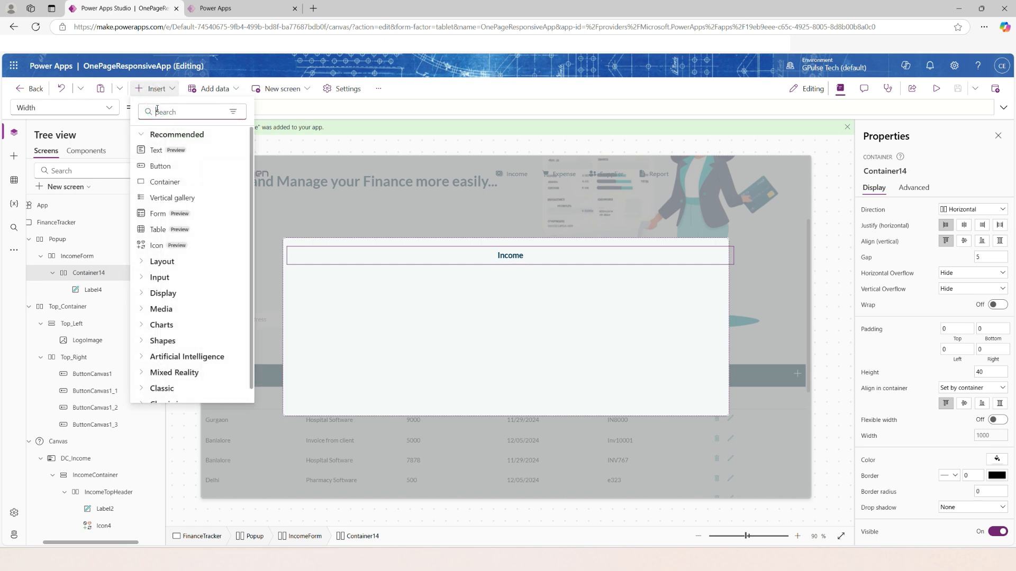
{"action": "type", "text": "icon"}
{"action": "left_click", "coordinate": [157, 198]}
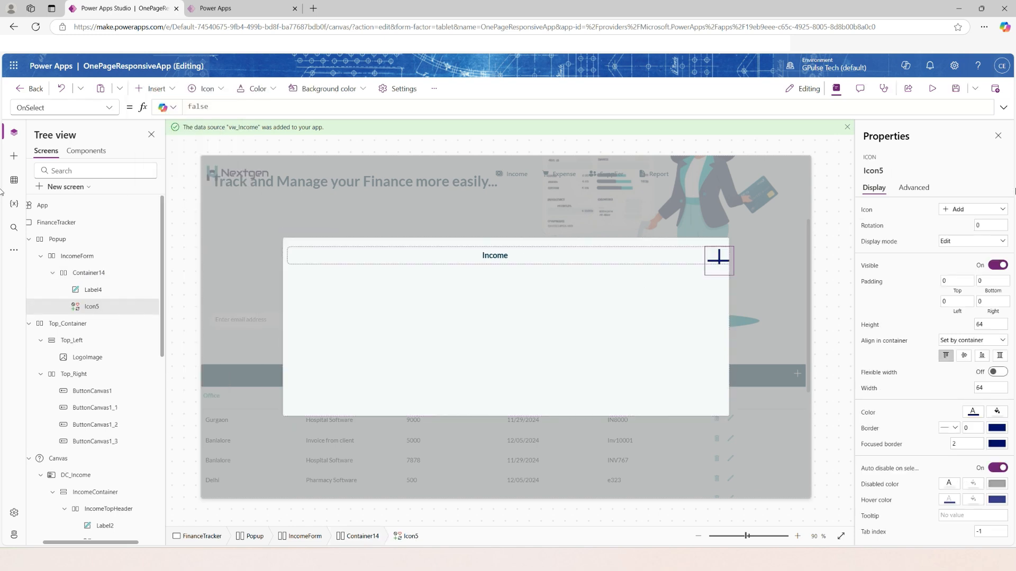
{"action": "left_click", "coordinate": [963, 213]}
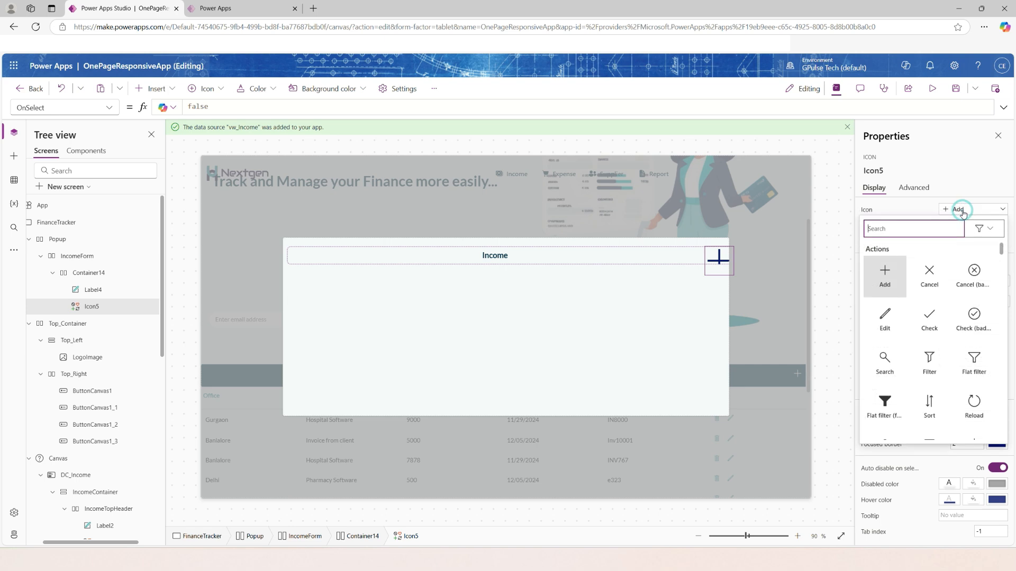
{"action": "left_click", "coordinate": [935, 273]}
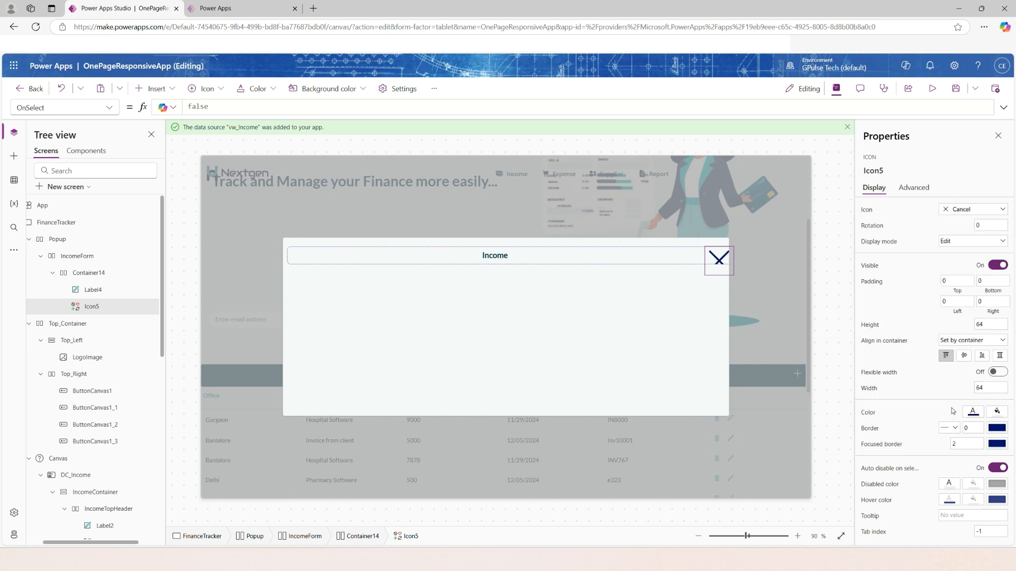
Set the Cancel icon's height to 30 and its width to 40.
{"action": "left_click_drag", "start_coordinate": [989, 325], "coordinate": [866, 359]}
{"action": "left_click_drag", "start_coordinate": [988, 388], "coordinate": [947, 383]}
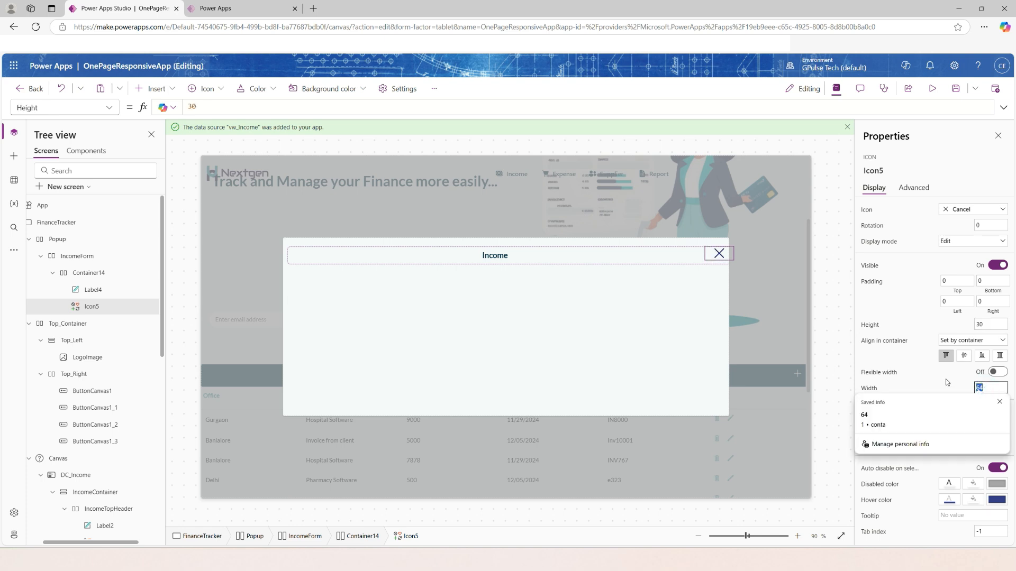
{"action": "type", "text": "40"}
{"action": "left_click", "coordinate": [877, 363]}
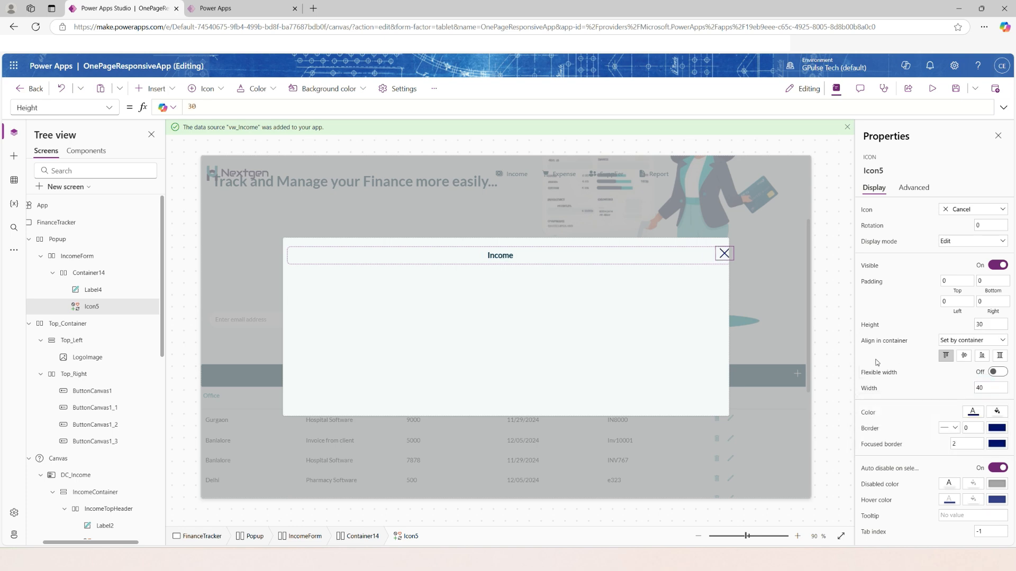
Set the Cancel icon's Color property to AppColors.DarkColor.
{"action": "left_click", "coordinate": [973, 412]}
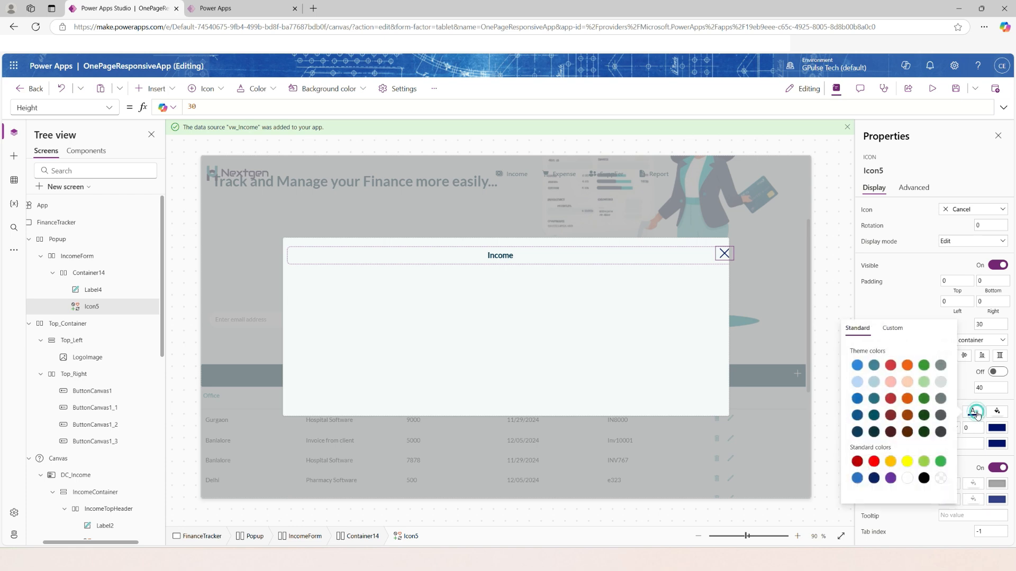
{"action": "left_click", "coordinate": [969, 386]}
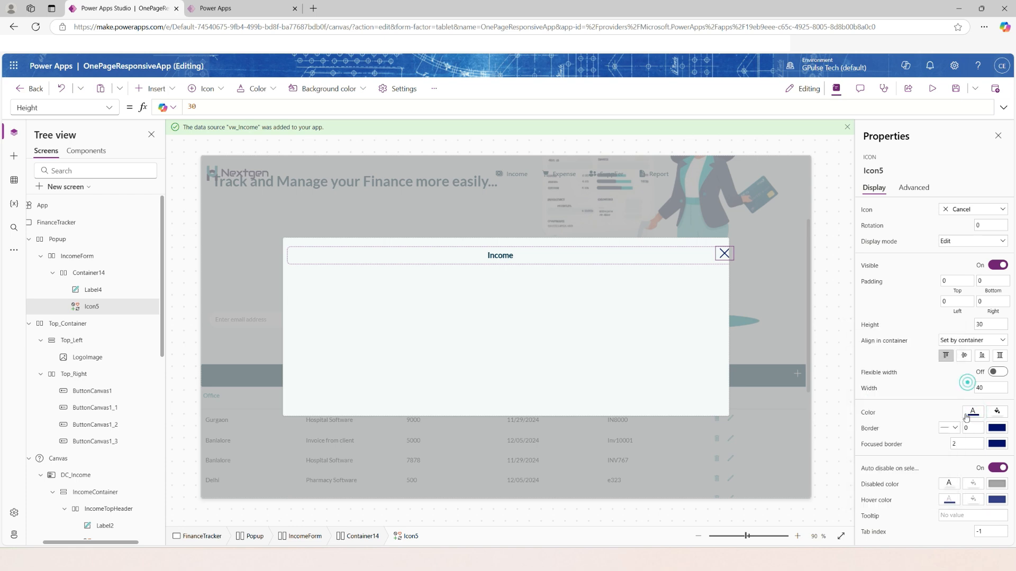
{"action": "left_click", "coordinate": [871, 413]}
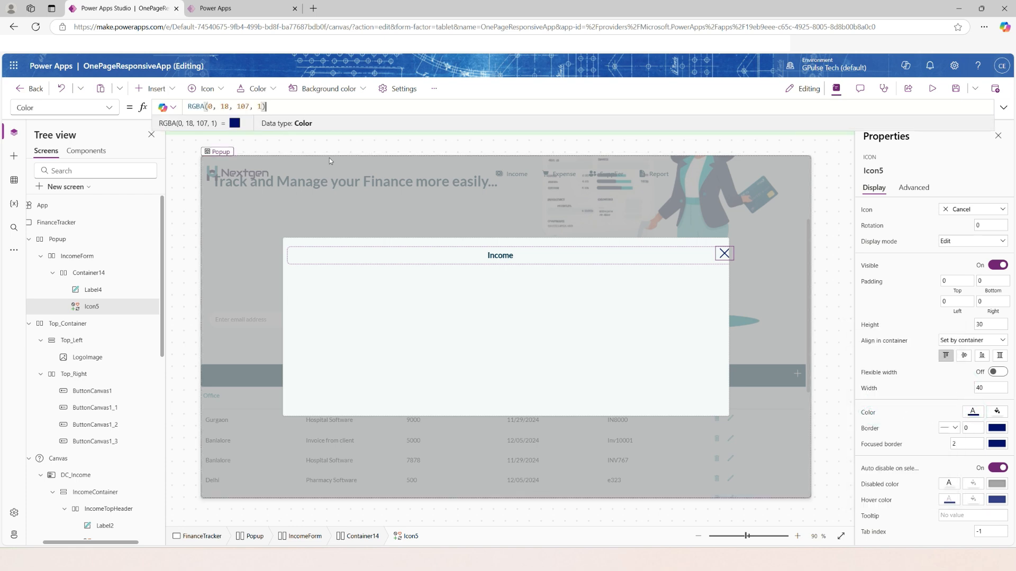
{"action": "left_click_drag", "start_coordinate": [324, 107], "coordinate": [129, 109]}
{"action": "type", "text": "AppColors."}
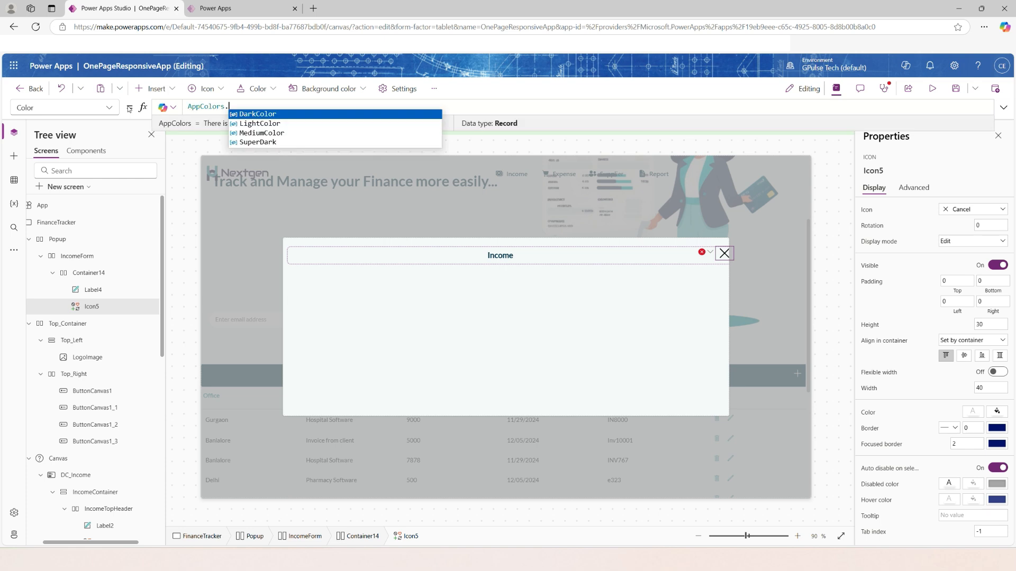
{"action": "type", "text": "da"}
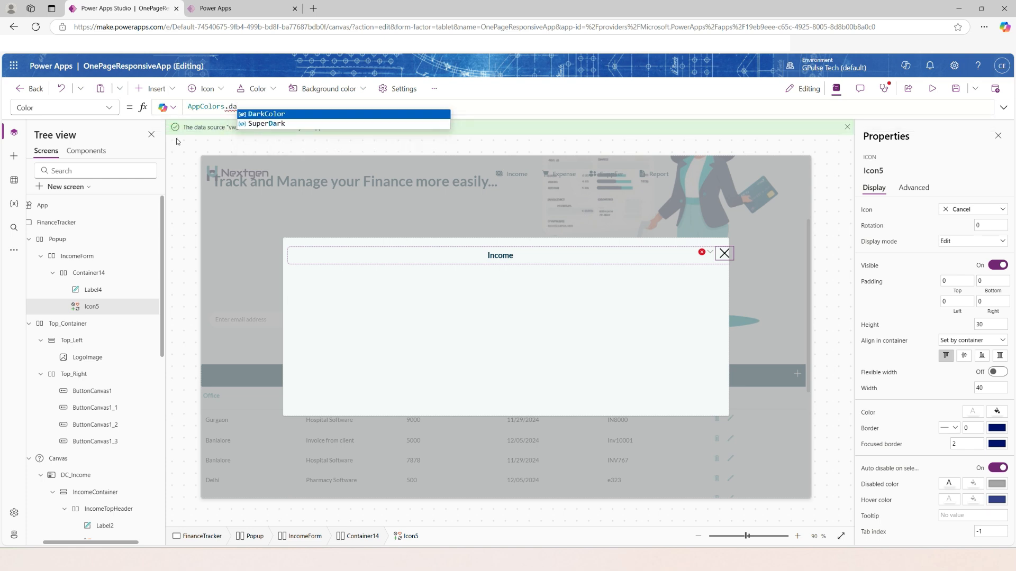
{"action": "key", "text": "Tab"}
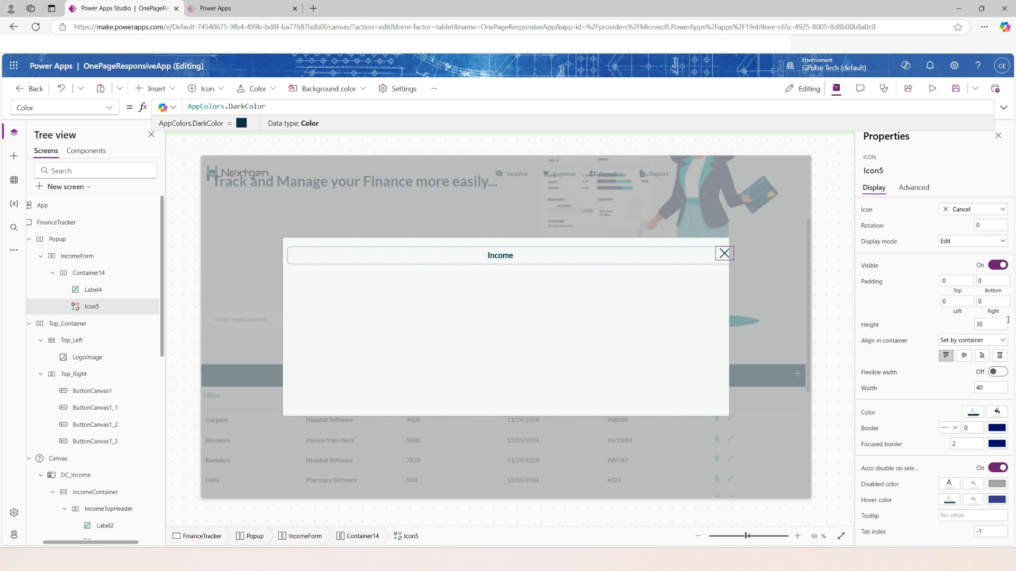
Set the Cancel icon's right padding to 20.
{"action": "left_click", "coordinate": [992, 301]}
{"action": "type", "text": "20"}
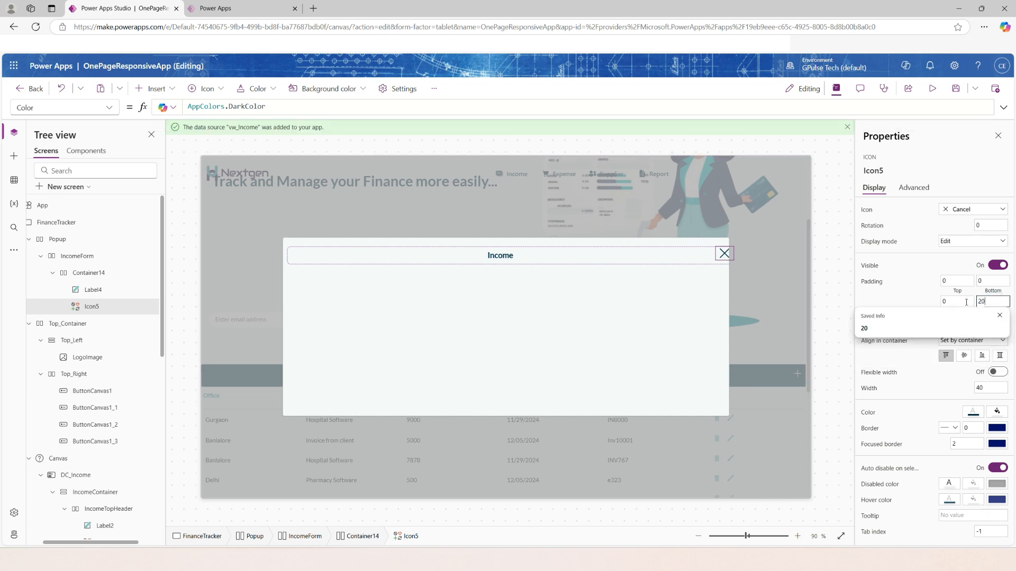
{"action": "left_click", "coordinate": [897, 302]}
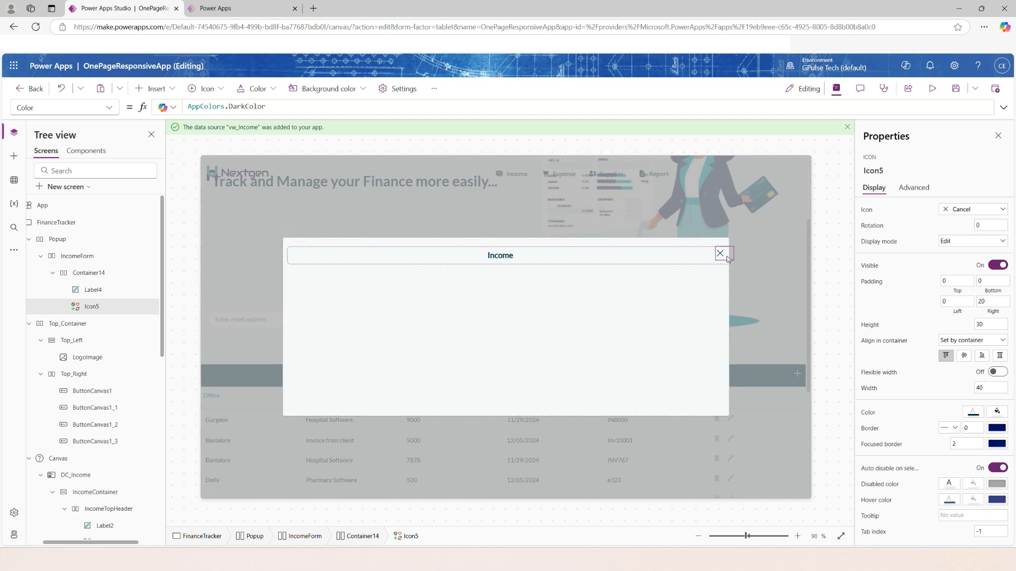
Set Container14's gap to 0 and IncomeForm's top padding to 10.
{"action": "left_click", "coordinate": [639, 260]}
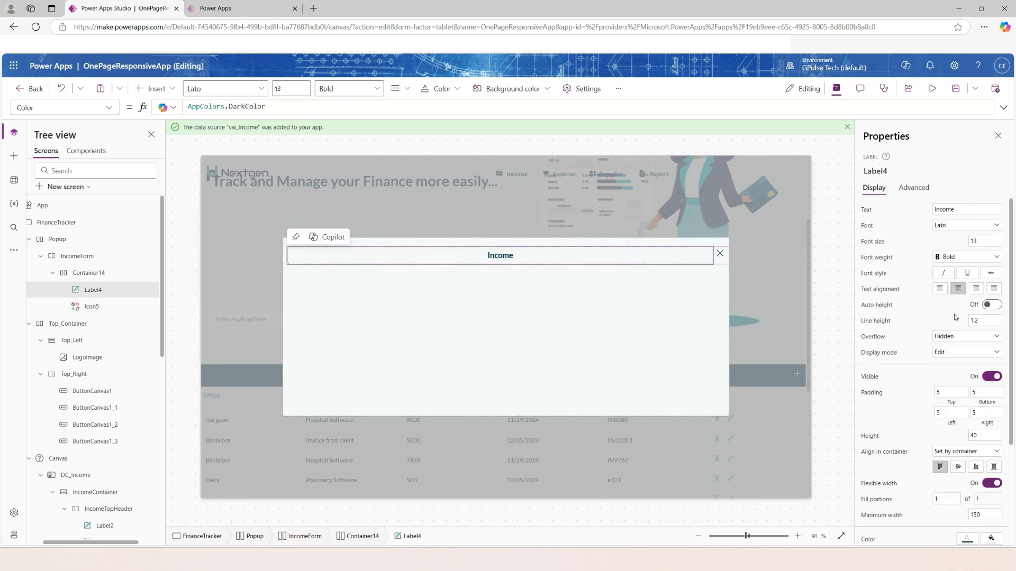
{"action": "left_click", "coordinate": [79, 273]}
{"action": "left_click_drag", "start_coordinate": [982, 253], "coordinate": [964, 257]}
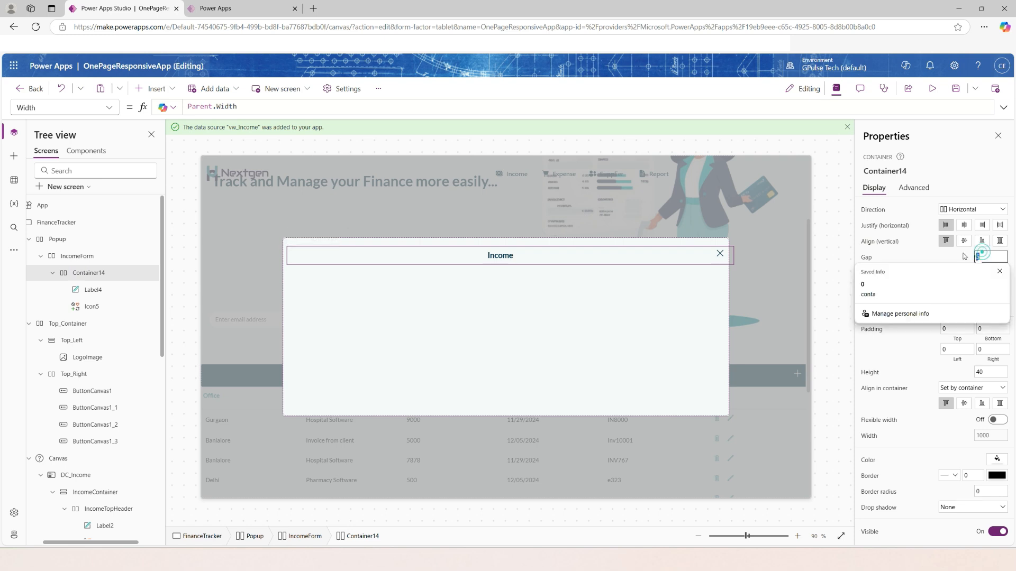
{"action": "type", "text": "0"}
{"action": "left_click_drag", "start_coordinate": [962, 329], "coordinate": [942, 328]}
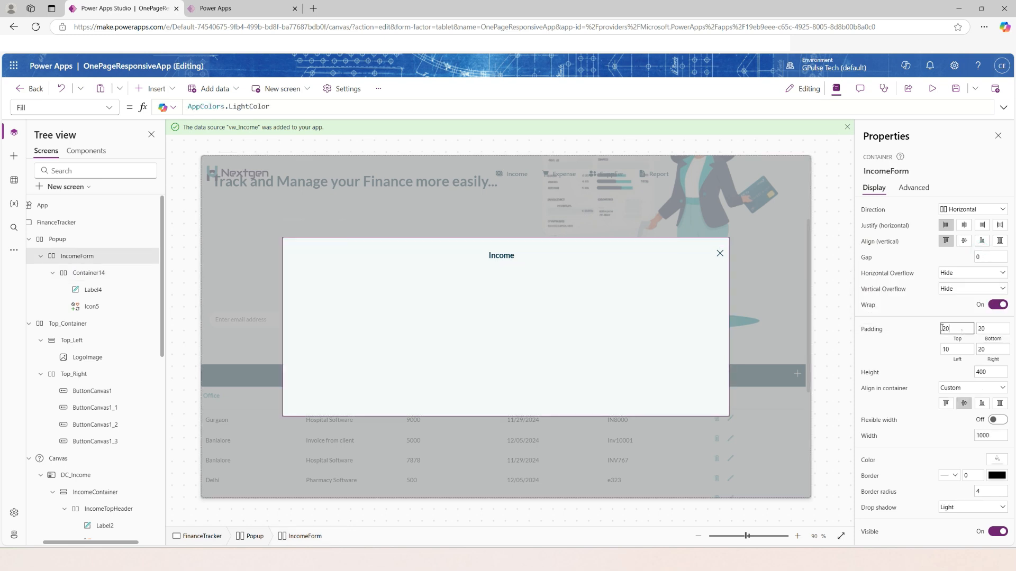
{"action": "type", "text": "10"}
Apply the top padding of 10 to IncomeForm and publish this version of the app.
{"action": "key", "text": "Return"}
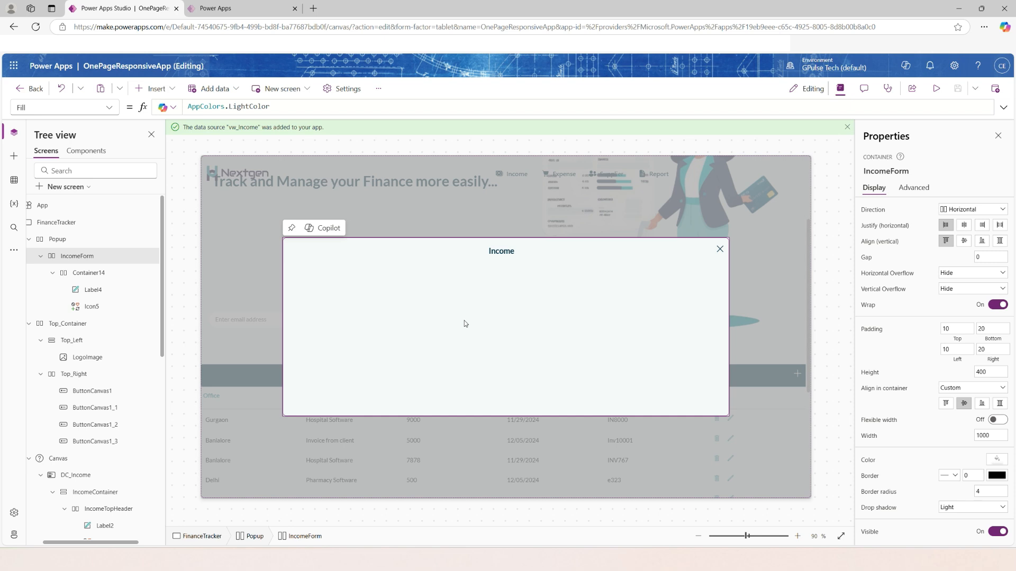
{"action": "left_click", "coordinate": [106, 272]}
{"action": "left_click", "coordinate": [79, 256]}
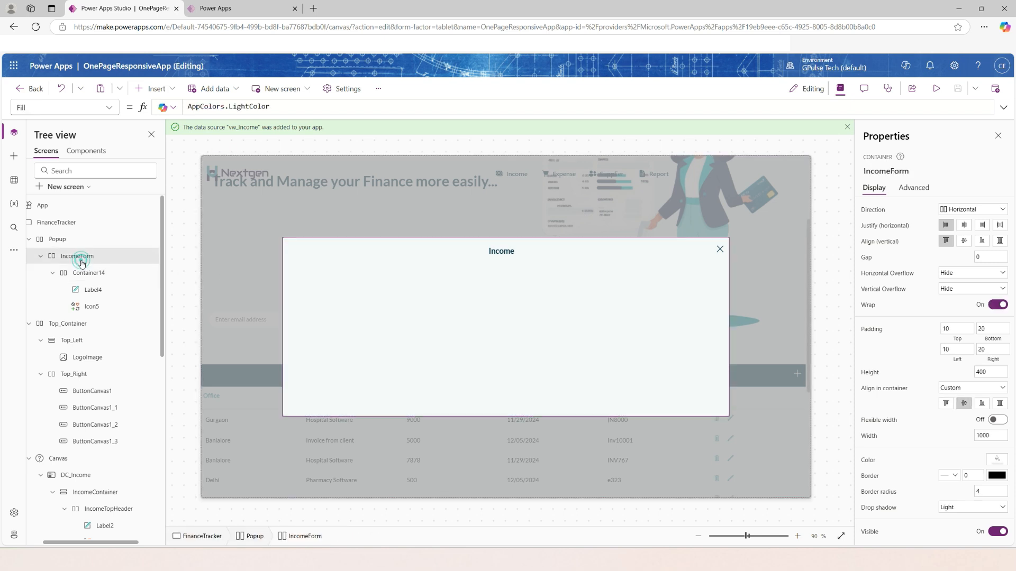
{"action": "left_click", "coordinate": [995, 89]}
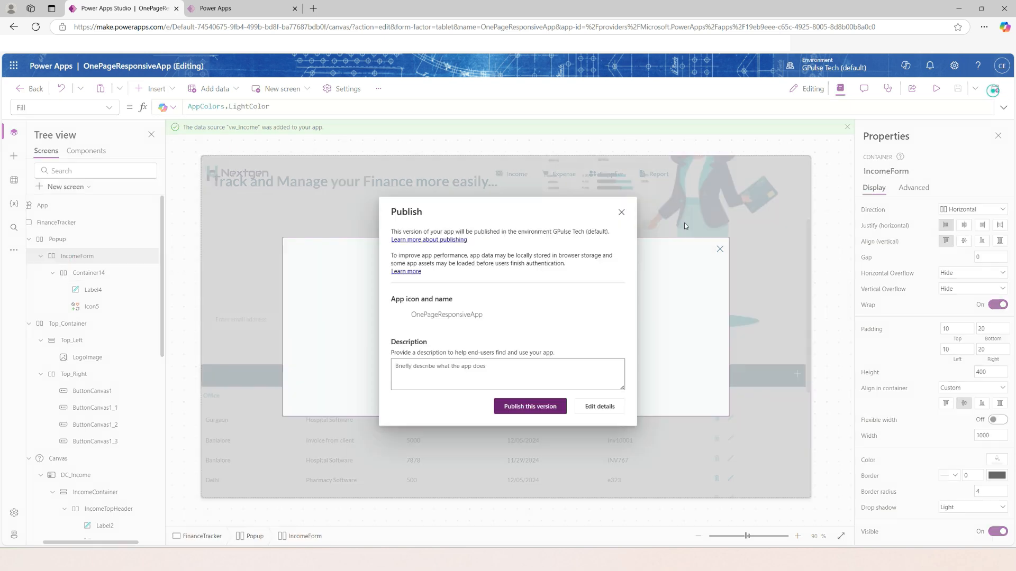
{"action": "left_click", "coordinate": [556, 407]}
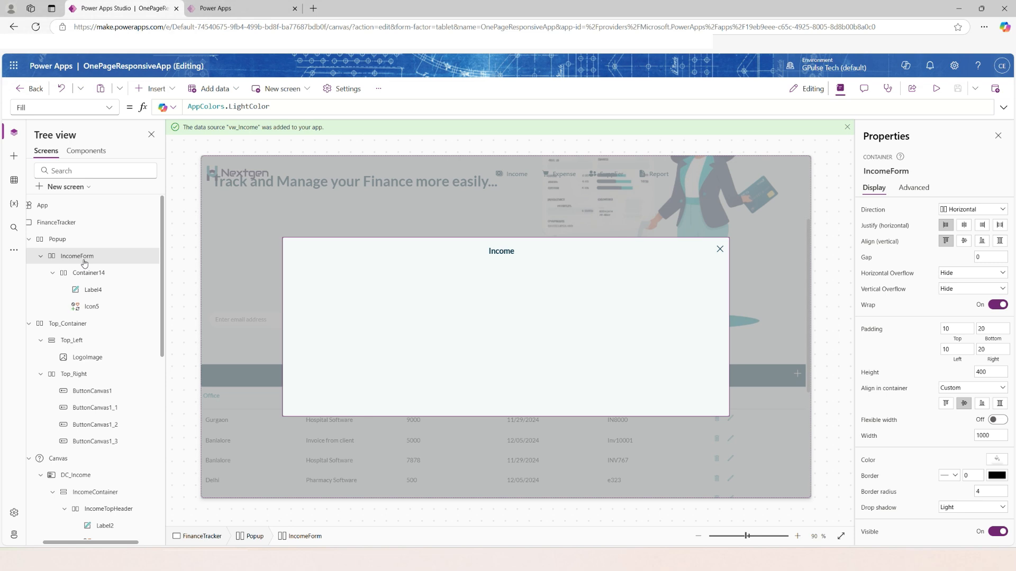
Add a label to IncomeForm with the text Office, using the Lato font at size 10 in bold.
{"action": "left_click_drag", "start_coordinate": [952, 209], "coordinate": [913, 213]}
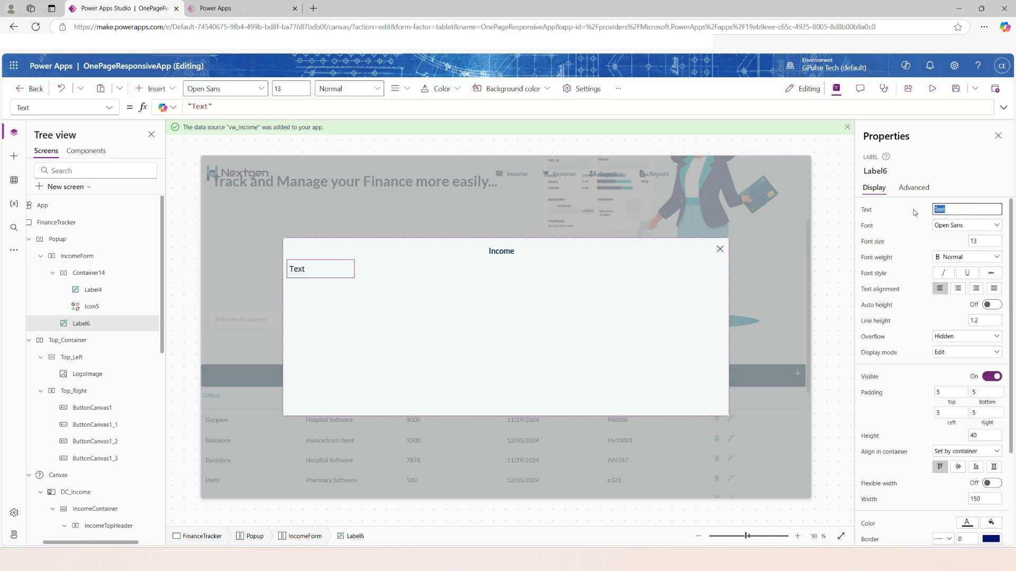
{"action": "type", "text": "Office"}
{"action": "left_click", "coordinate": [956, 226]}
{"action": "left_click", "coordinate": [951, 296]}
{"action": "left_click_drag", "start_coordinate": [983, 241], "coordinate": [954, 240]}
{"action": "type", "text": "10"}
{"action": "left_click", "coordinate": [945, 256]}
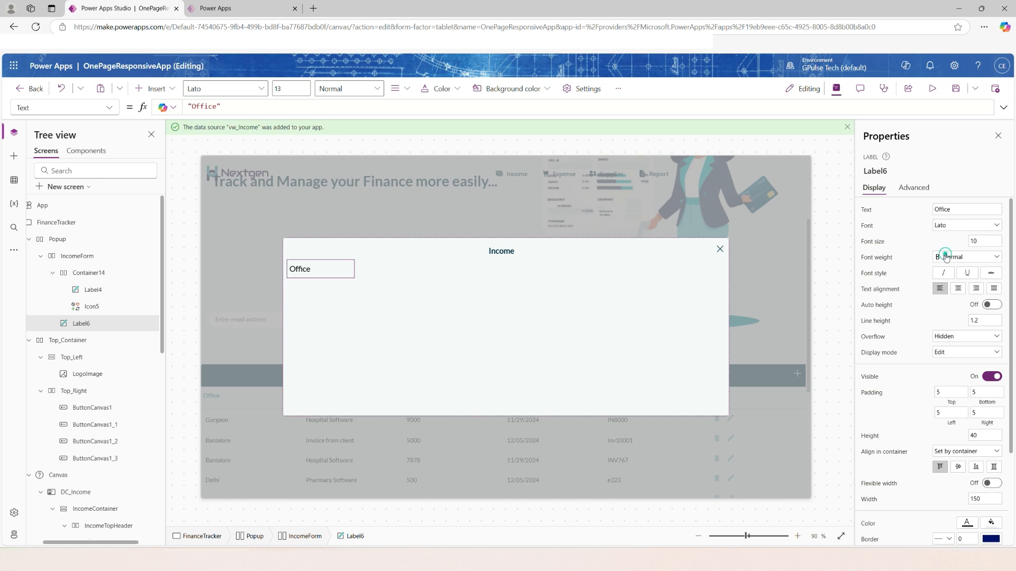
{"action": "left_click", "coordinate": [947, 268]}
Set the Office label's Color property to AppColors.MediumColor.
{"action": "scroll", "coordinate": [963, 429], "scroll_direction": "down", "scroll_amount": 2}
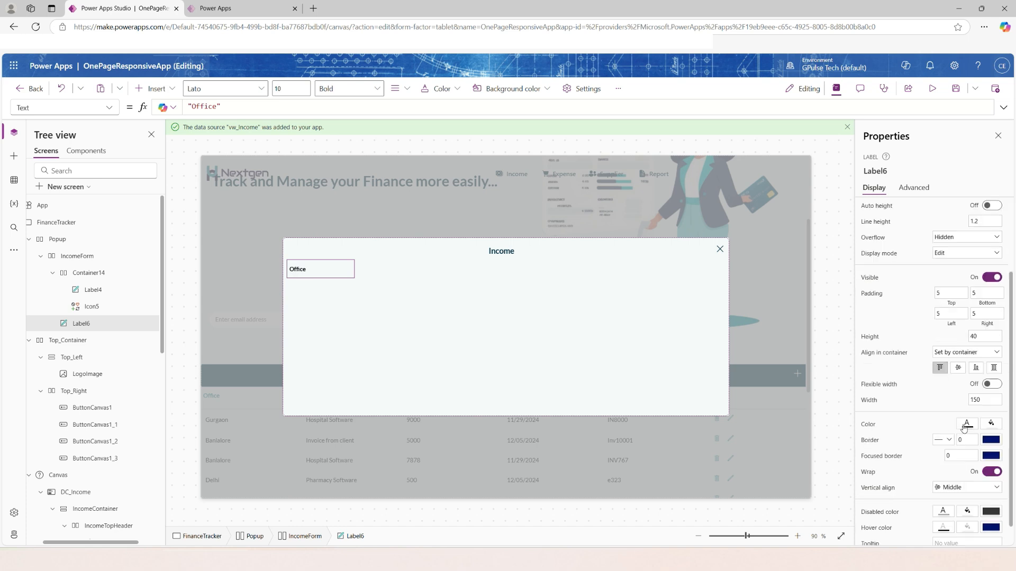
{"action": "left_click", "coordinate": [868, 424]}
{"action": "left_click_drag", "start_coordinate": [280, 106], "coordinate": [125, 104]}
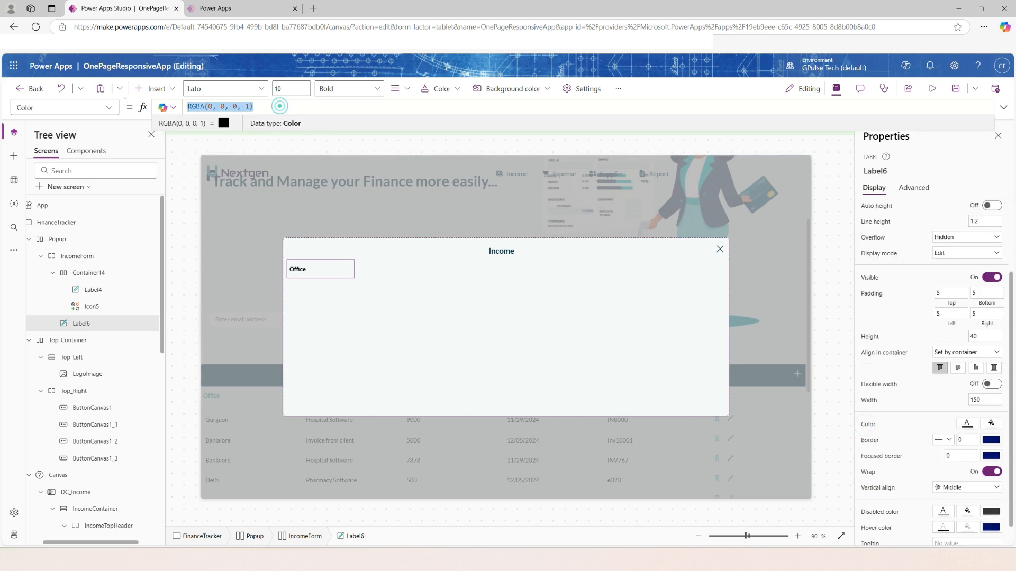
{"action": "type", "text": "AppColors."}
{"action": "left_click", "coordinate": [358, 132]}
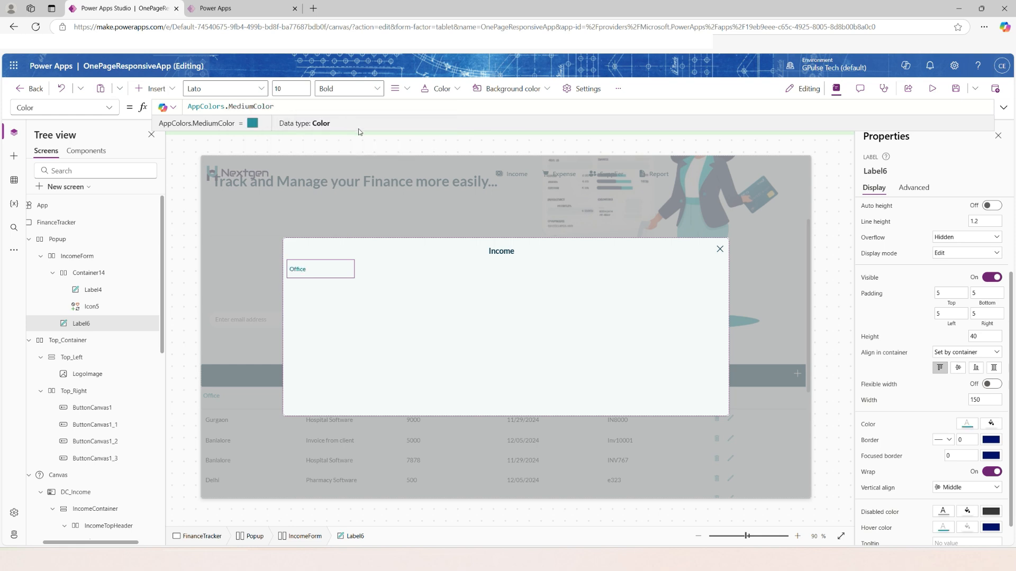
{"action": "left_click", "coordinate": [400, 139]}
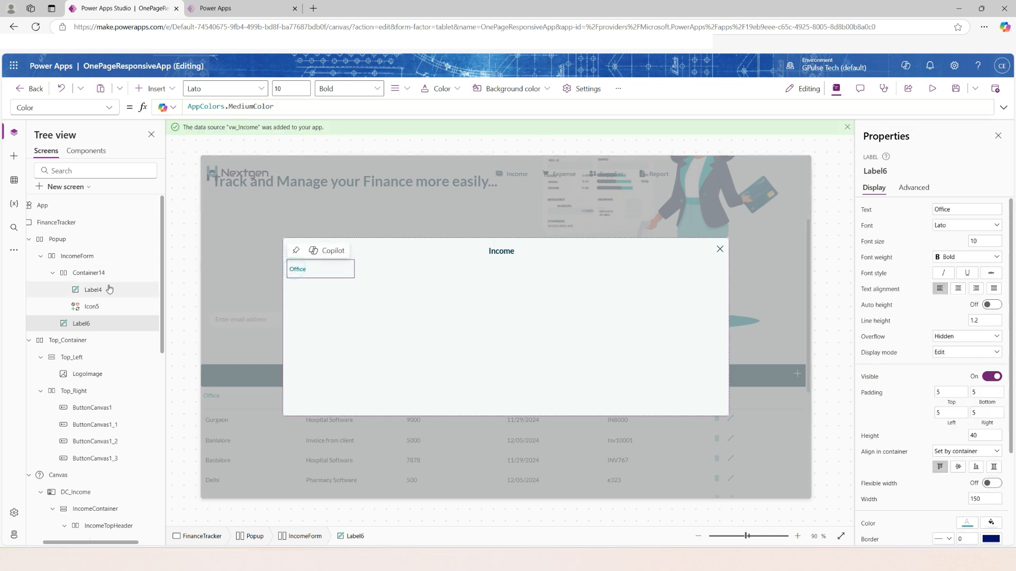
Insert a drop-down control into the IncomeForm container.
{"action": "left_click", "coordinate": [81, 259]}
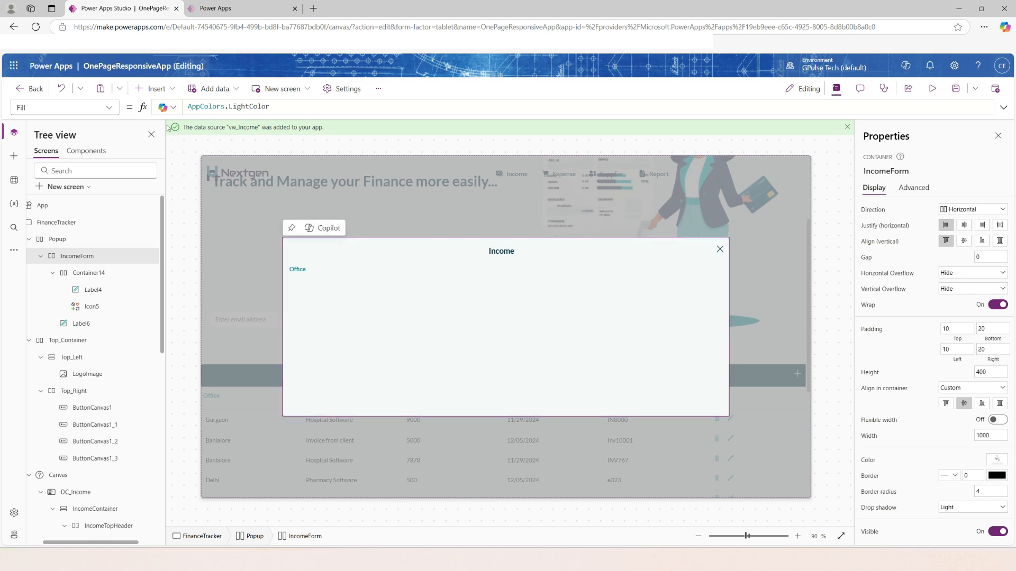
{"action": "left_click", "coordinate": [166, 89]}
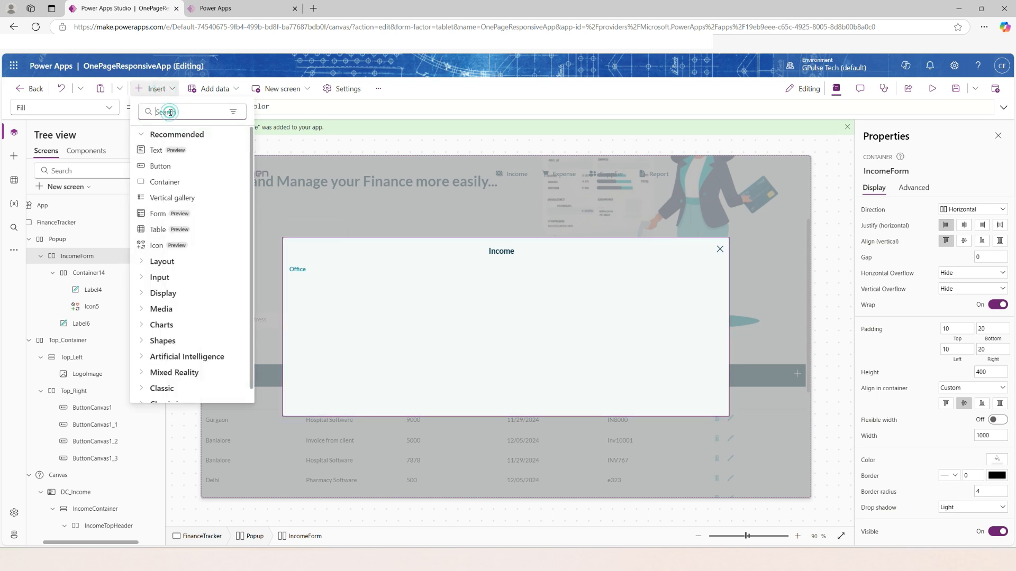
{"action": "type", "text": "drop"}
{"action": "left_click", "coordinate": [167, 182]}
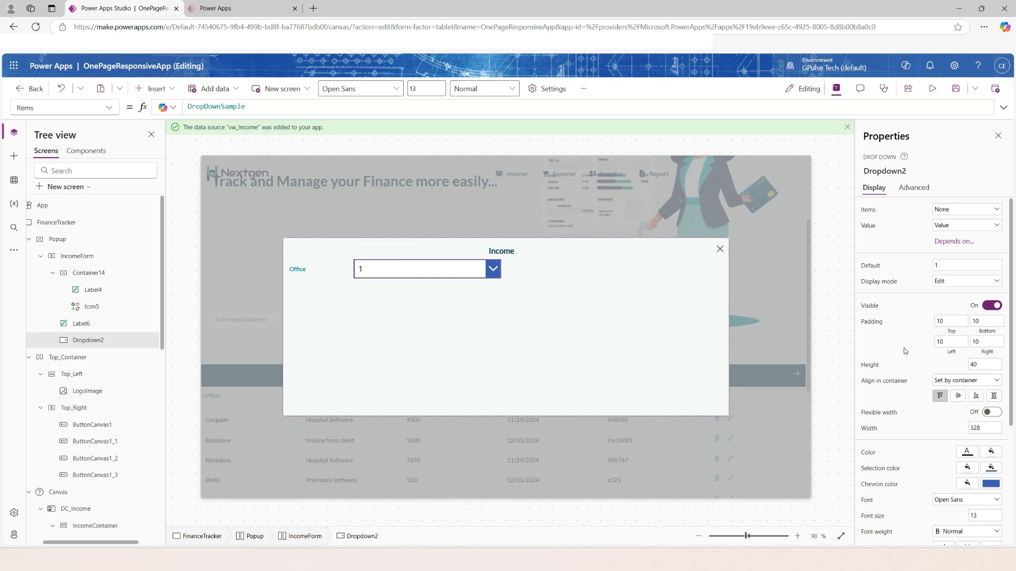
Bind the new drop-down's items to the EM_OfficeMaster table and check its list of options.
{"action": "left_click", "coordinate": [966, 209]}
{"action": "scroll", "coordinate": [946, 344], "scroll_direction": "down", "scroll_amount": 1}
{"action": "scroll", "coordinate": [946, 345], "scroll_direction": "down", "scroll_amount": 3}
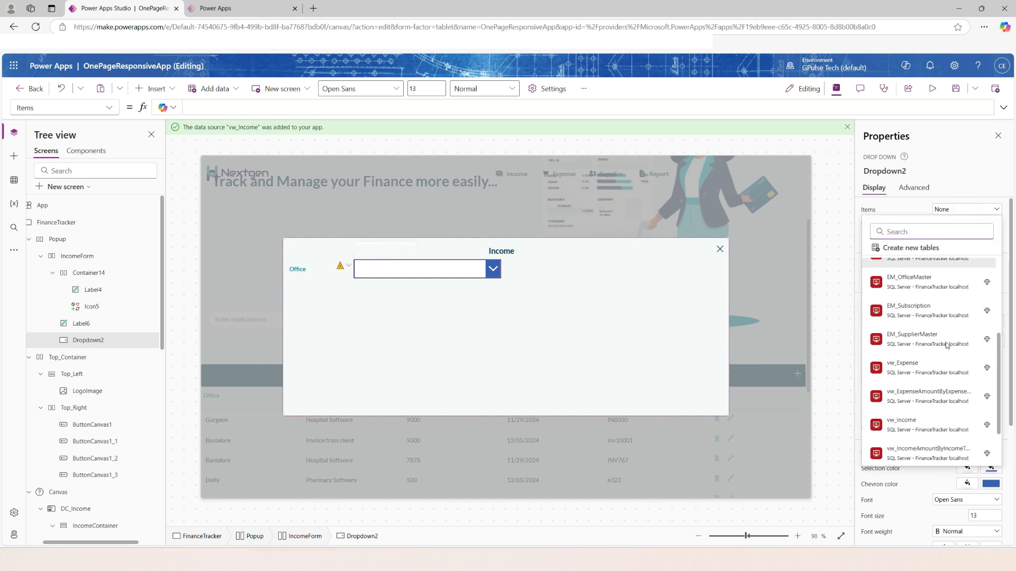
{"action": "scroll", "coordinate": [928, 378], "scroll_direction": "up", "scroll_amount": 3}
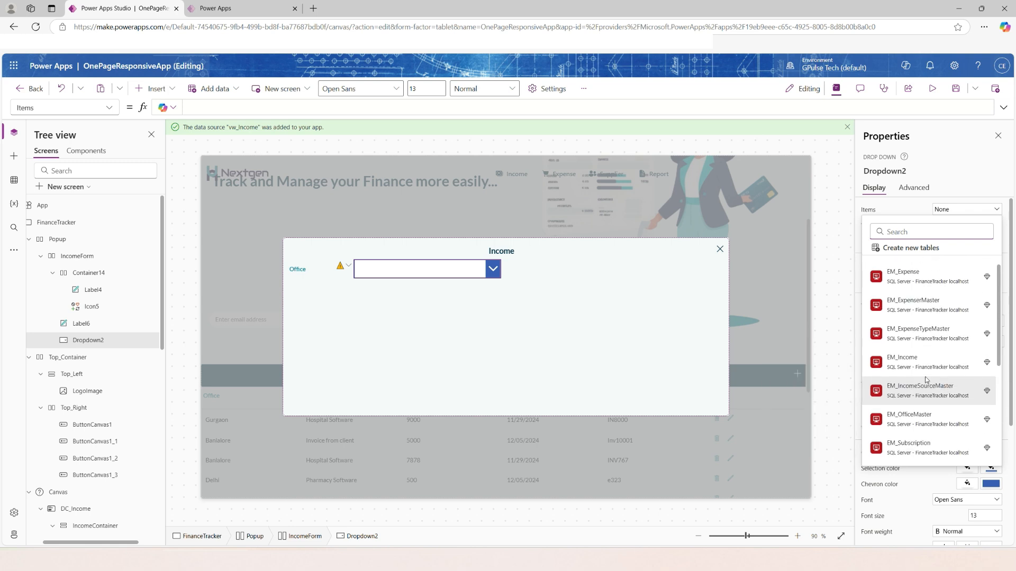
{"action": "left_click", "coordinate": [921, 369]}
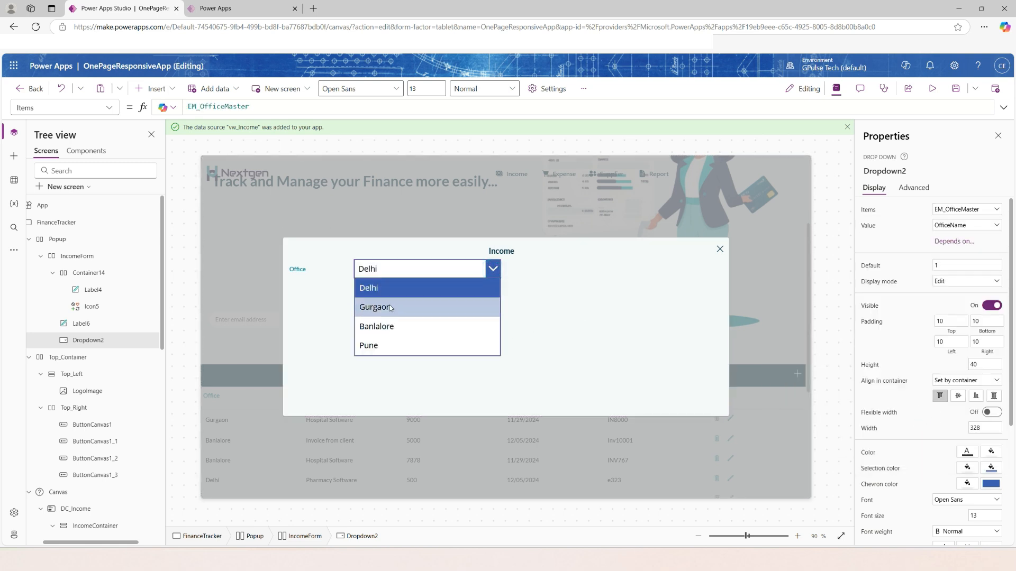
{"action": "left_click", "coordinate": [649, 297]}
Set the Office drop-down's height to 30 and centre it vertically in its container.
{"action": "scroll", "coordinate": [947, 408], "scroll_direction": "down", "scroll_amount": 1}
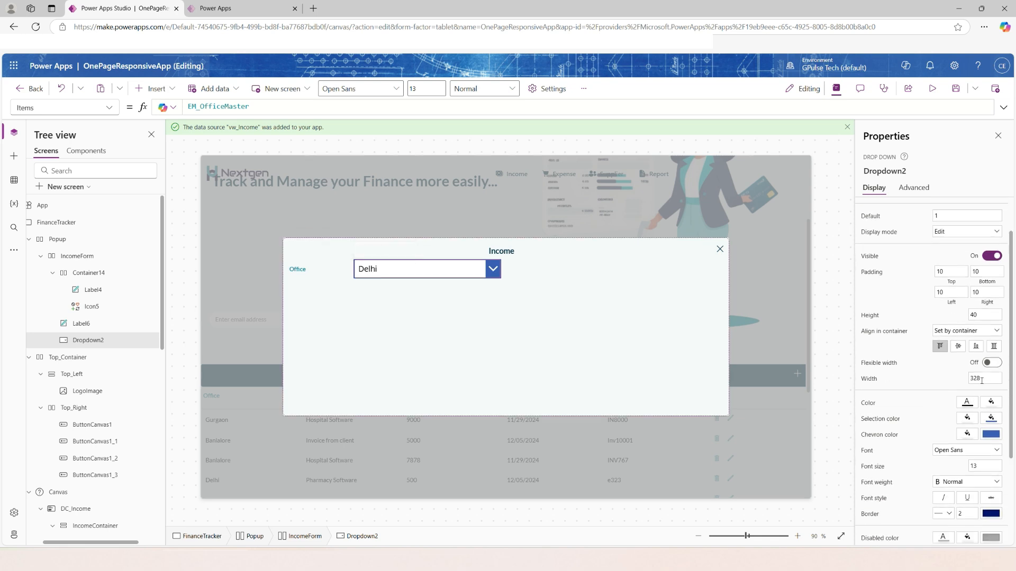
{"action": "left_click", "coordinate": [982, 316]}
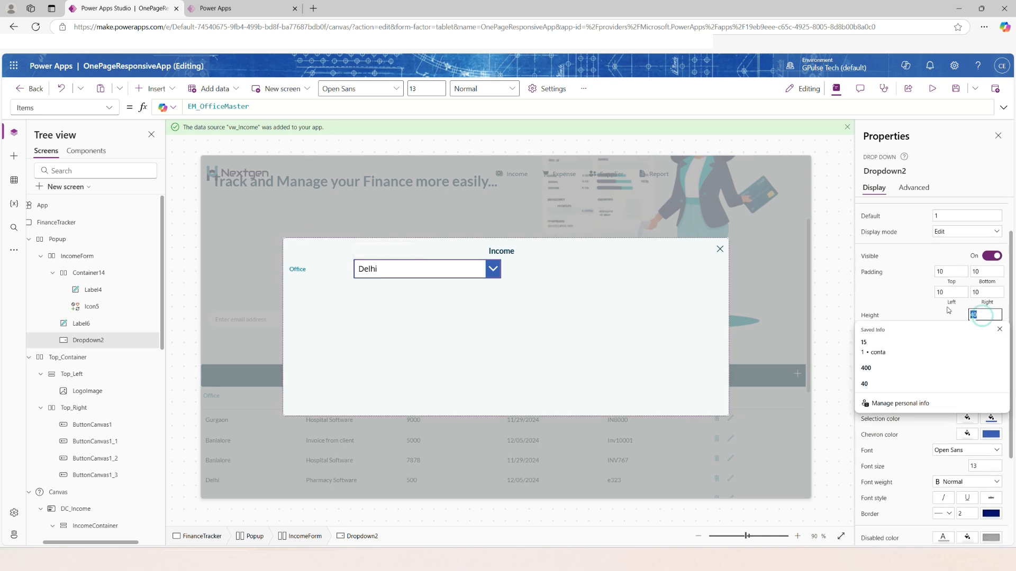
{"action": "type", "text": "30"}
{"action": "scroll", "coordinate": [949, 309], "scroll_direction": "down", "scroll_amount": 1}
{"action": "left_click", "coordinate": [958, 296]}
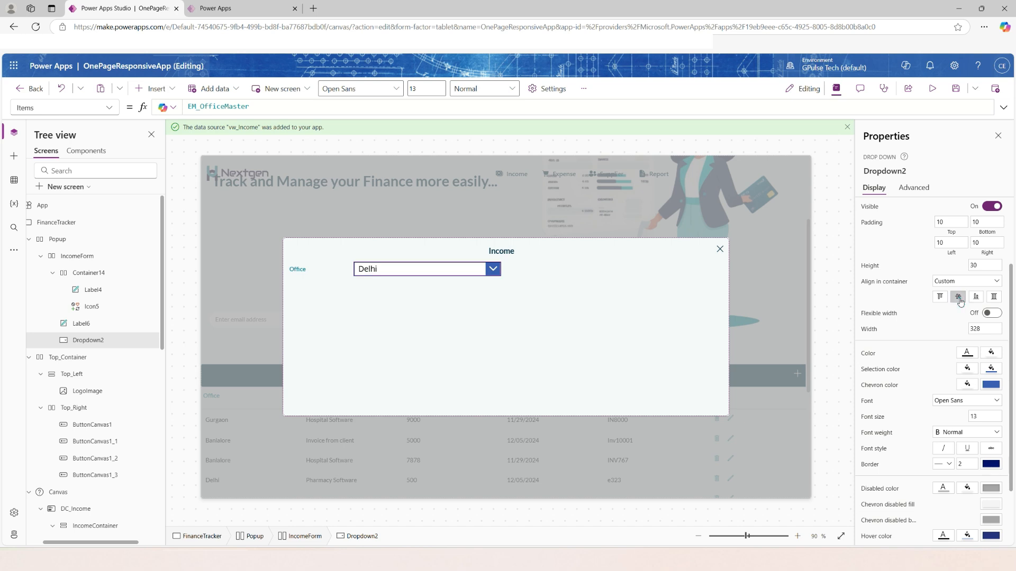
Set the Office drop-down's SelectionFill property to AppColors.MediumColor.
{"action": "scroll", "coordinate": [959, 301], "scroll_direction": "down", "scroll_amount": 1}
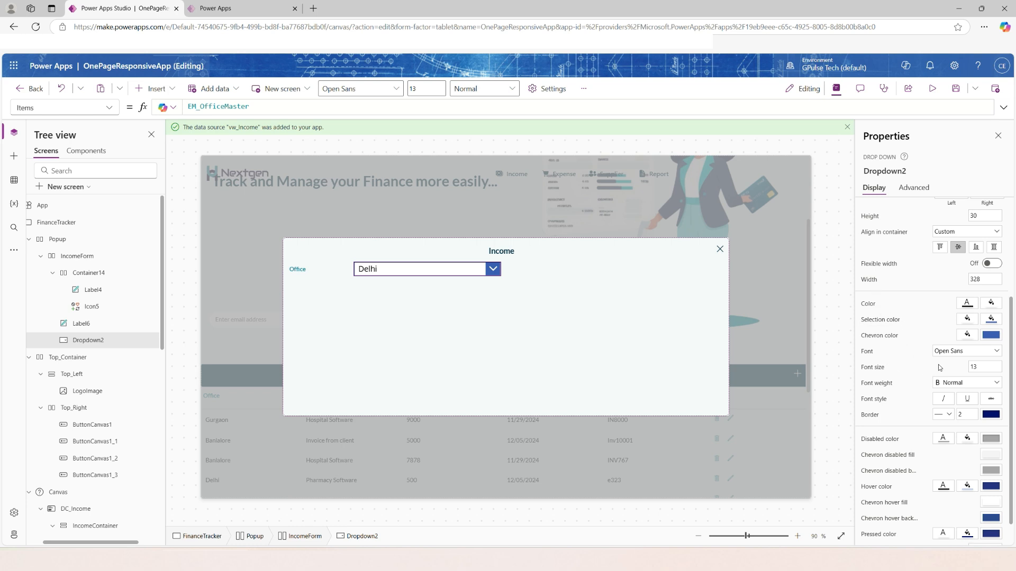
{"action": "left_click", "coordinate": [995, 323]}
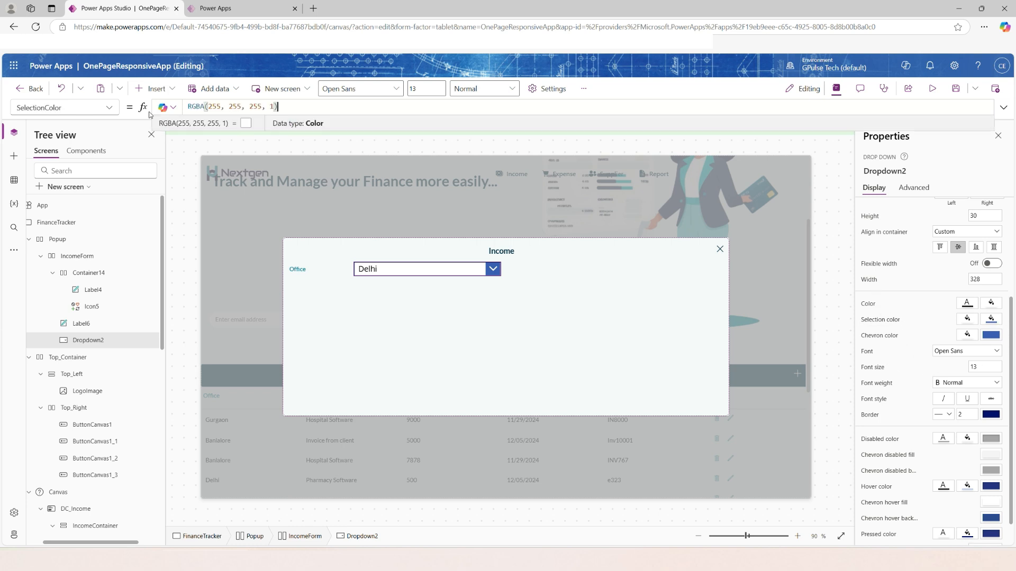
{"action": "left_click", "coordinate": [111, 110]}
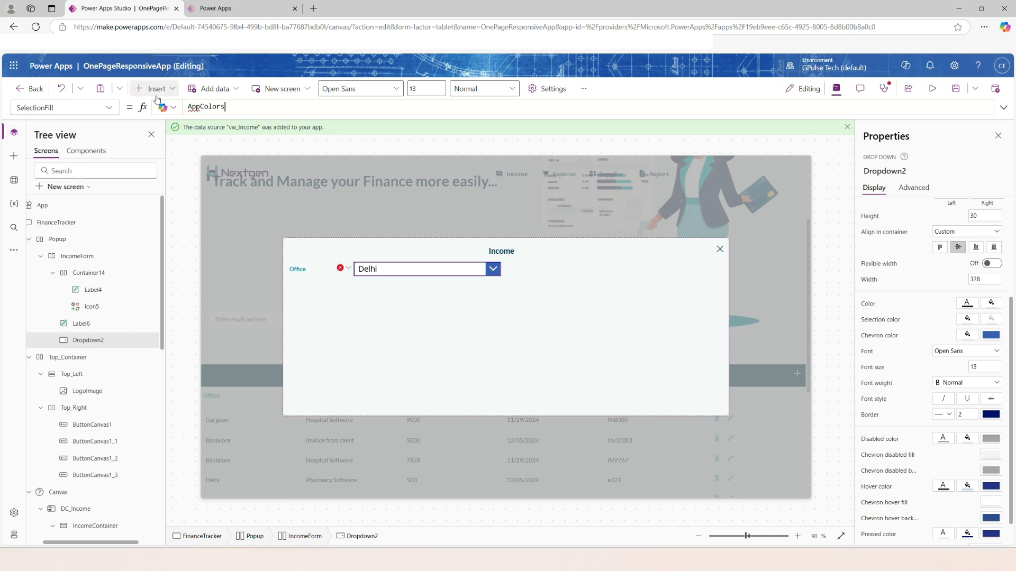
{"action": "type", "text": ".m"}
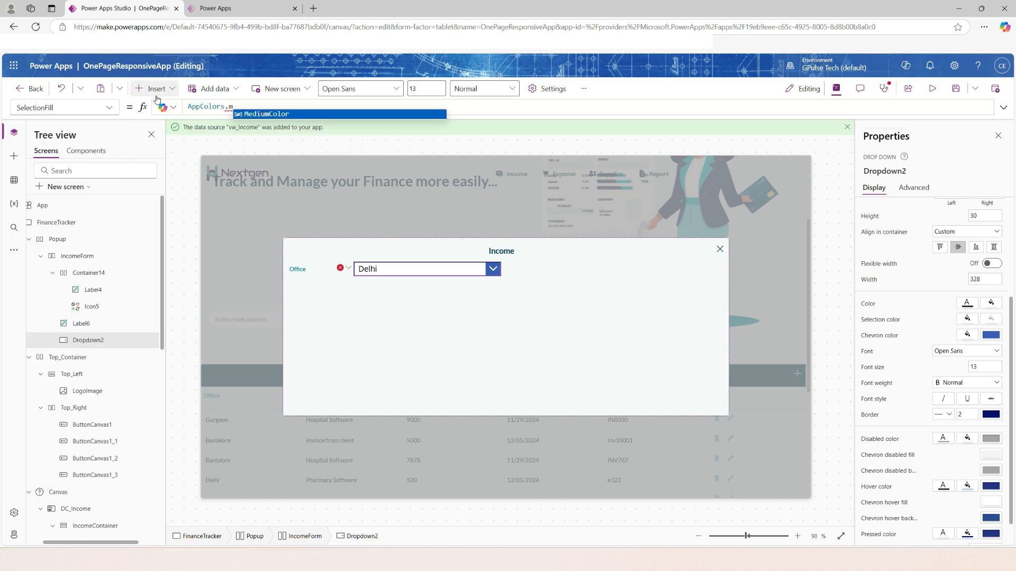
{"action": "key", "text": "Tab"}
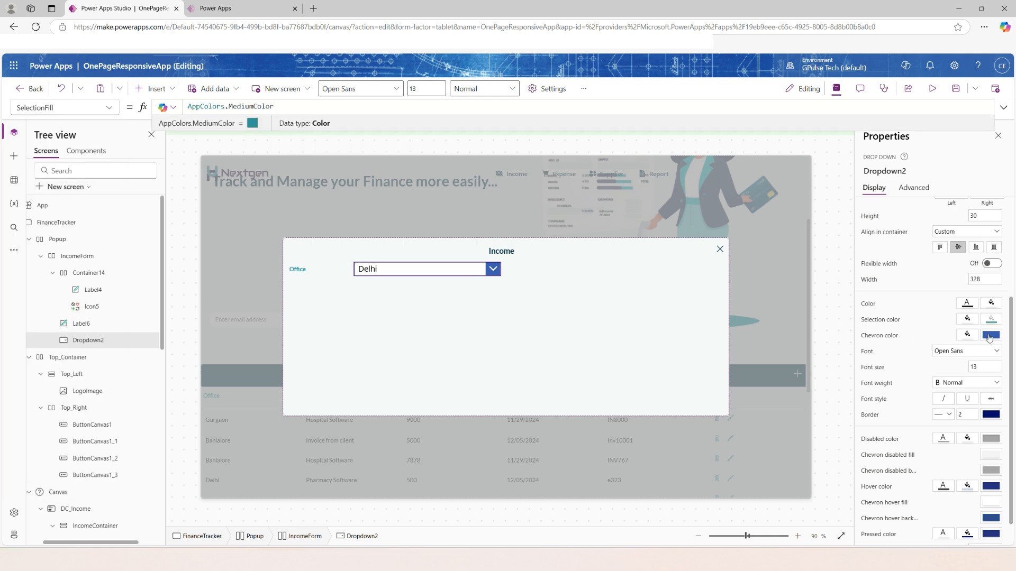
Set the Office drop-down's ChevronBackground property to AppColors.MediumColor.
{"action": "left_click", "coordinate": [114, 112]}
{"action": "scroll", "coordinate": [73, 233], "scroll_direction": "up", "scroll_amount": 6}
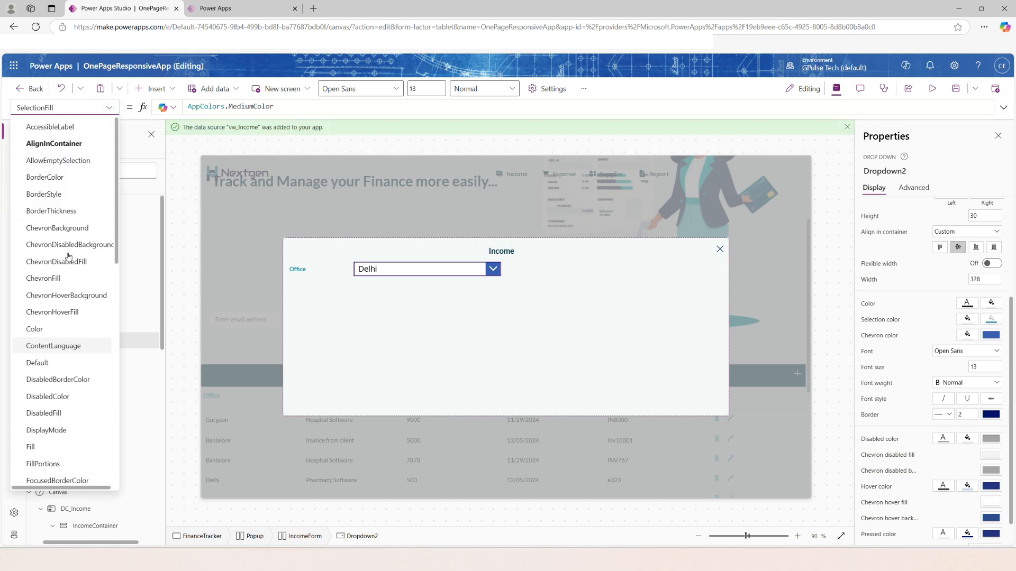
{"action": "left_click", "coordinate": [73, 233]}
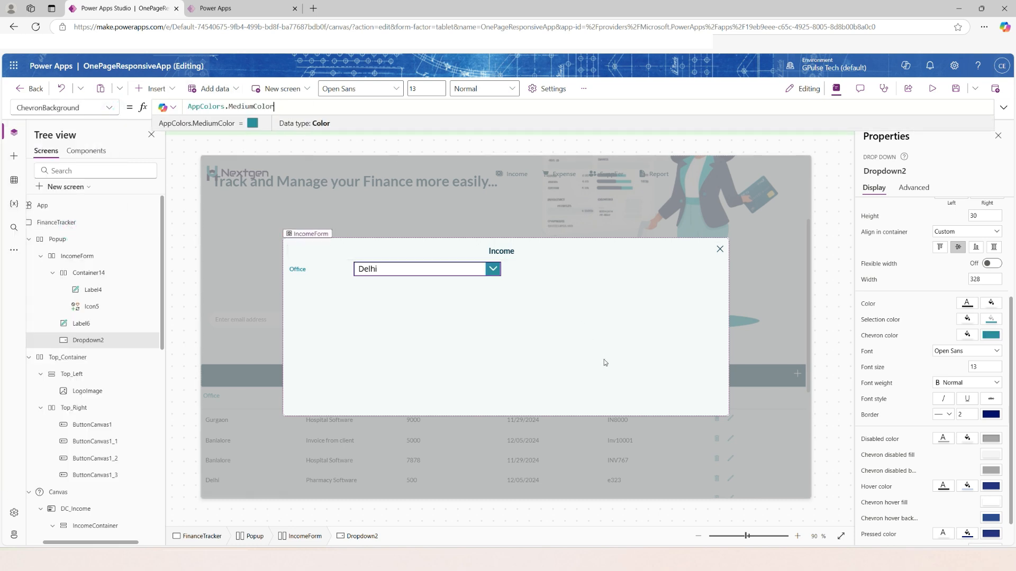
Set the Office drop-down's font size to 10 and its border thickness to 1.
{"action": "scroll", "coordinate": [932, 483], "scroll_direction": "down", "scroll_amount": 1}
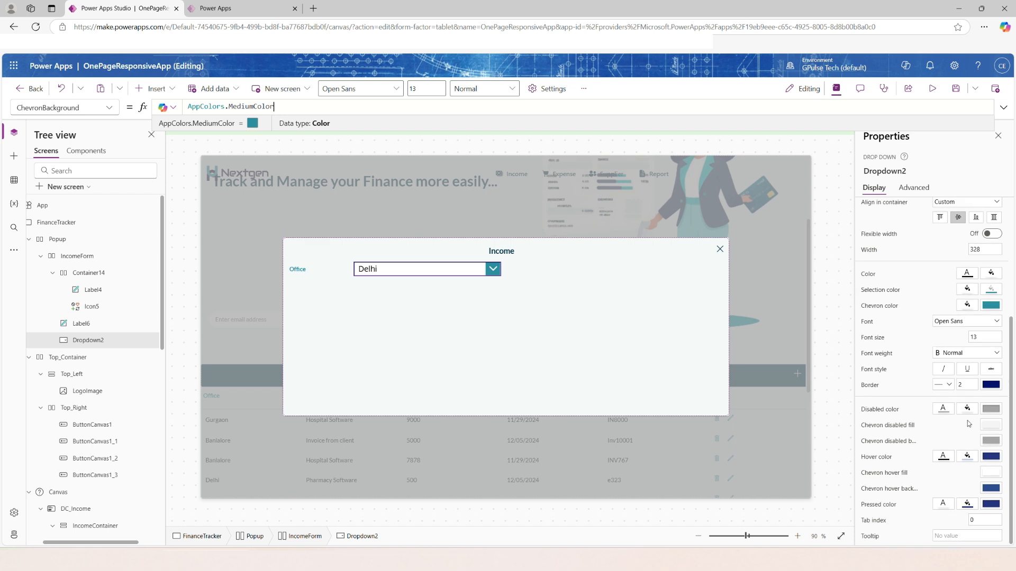
{"action": "left_click_drag", "start_coordinate": [980, 337], "coordinate": [965, 335]}
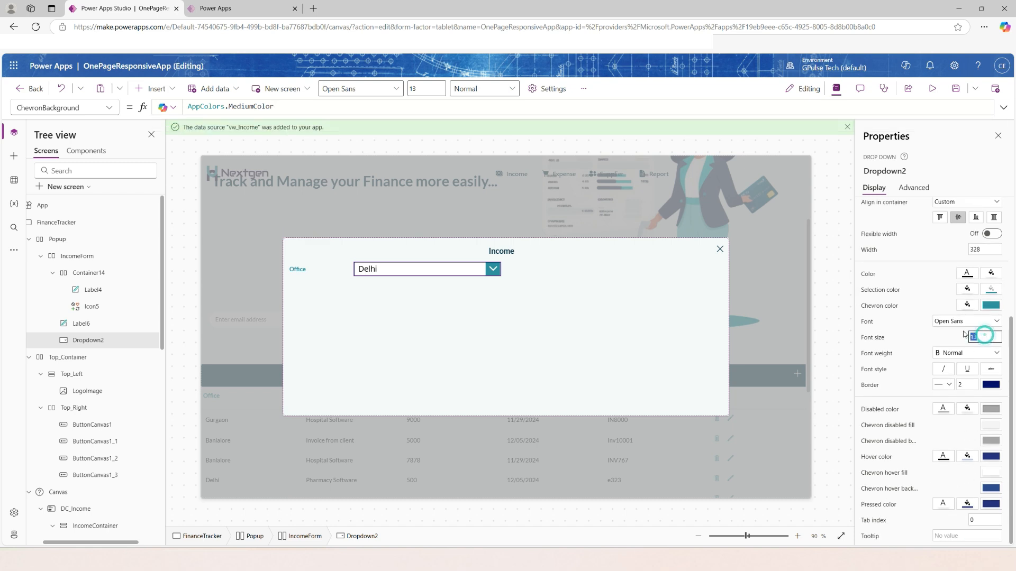
{"action": "type", "text": "10"}
{"action": "left_click", "coordinate": [967, 385]}
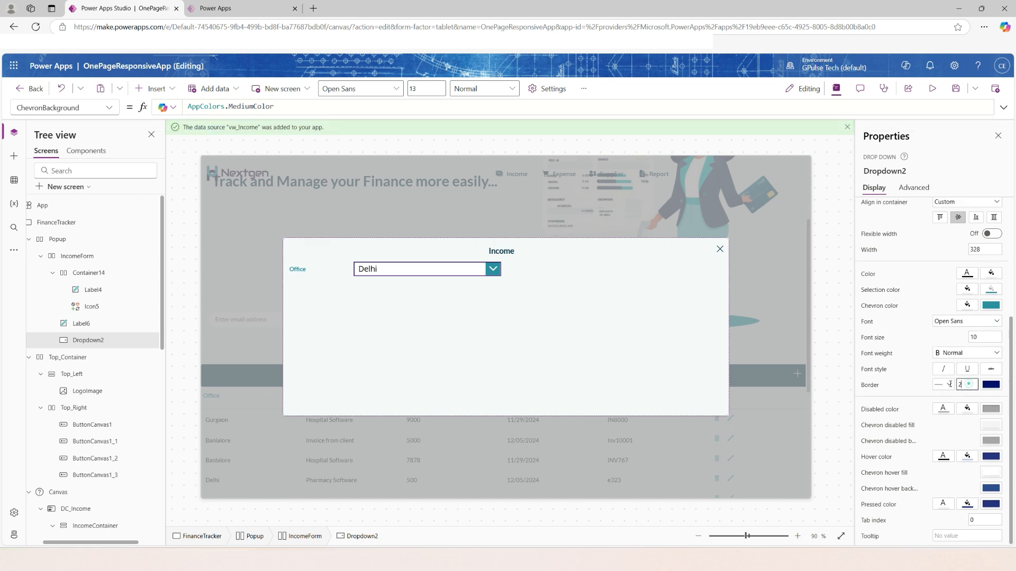
{"action": "type", "text": "1"}
{"action": "left_click", "coordinate": [939, 392]}
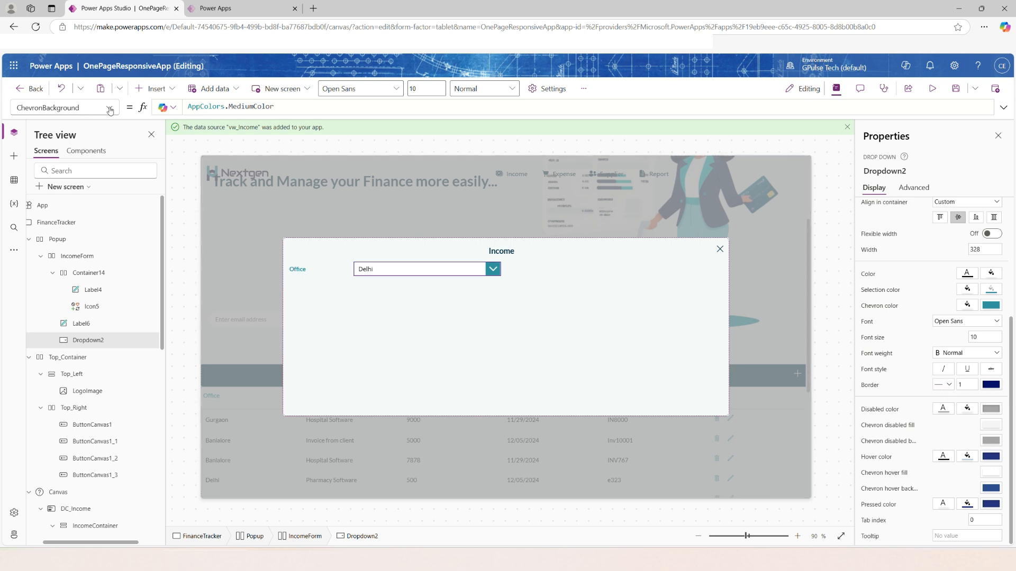
Set the Office drop-down's BorderColor and ChevronHoverBackground properties to AppColors.MediumColor.
{"action": "left_click_drag", "start_coordinate": [286, 109], "coordinate": [108, 102]}
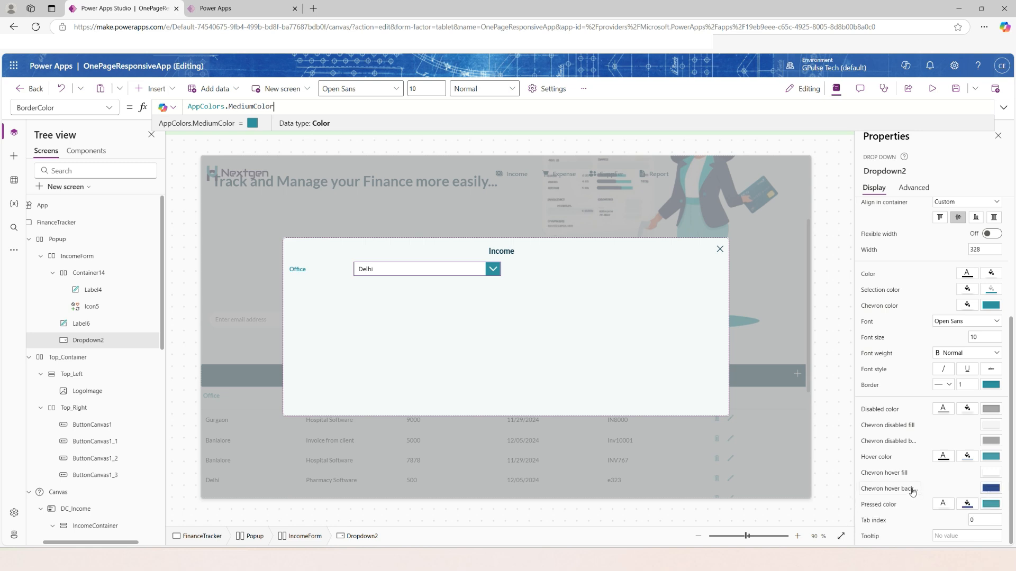
{"action": "left_click", "coordinate": [990, 488]}
{"action": "left_click", "coordinate": [966, 506]}
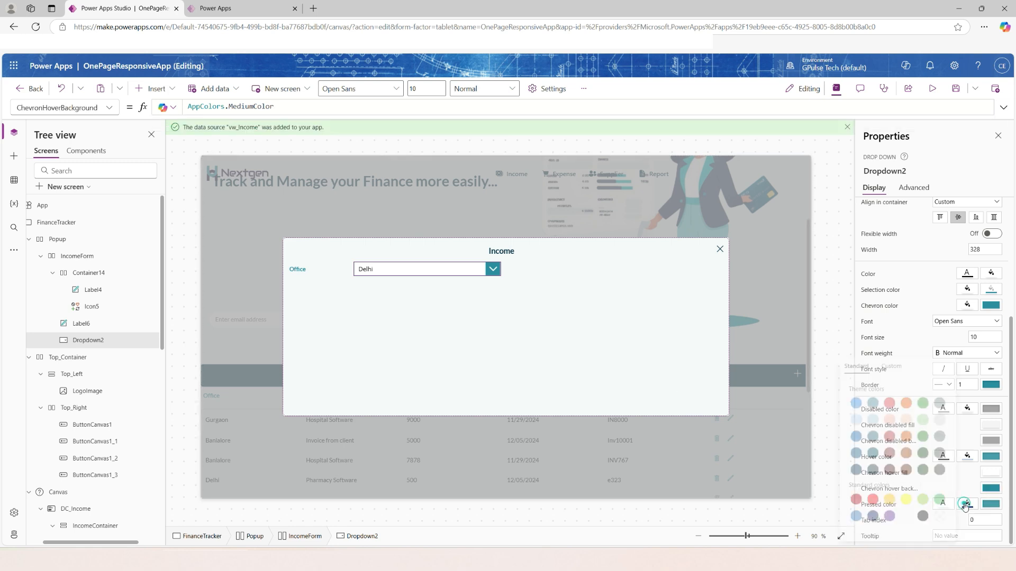
Expand the Office drop-down on the canvas to check its list styling, and close it again.
{"action": "left_click", "coordinate": [570, 309]}
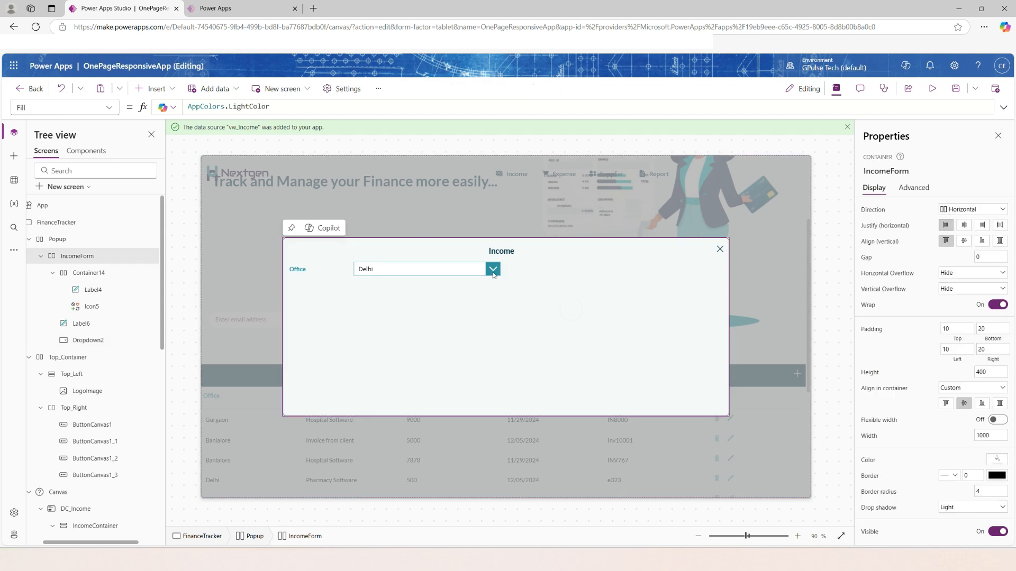
{"action": "left_click", "coordinate": [493, 269], "text": "alt"}
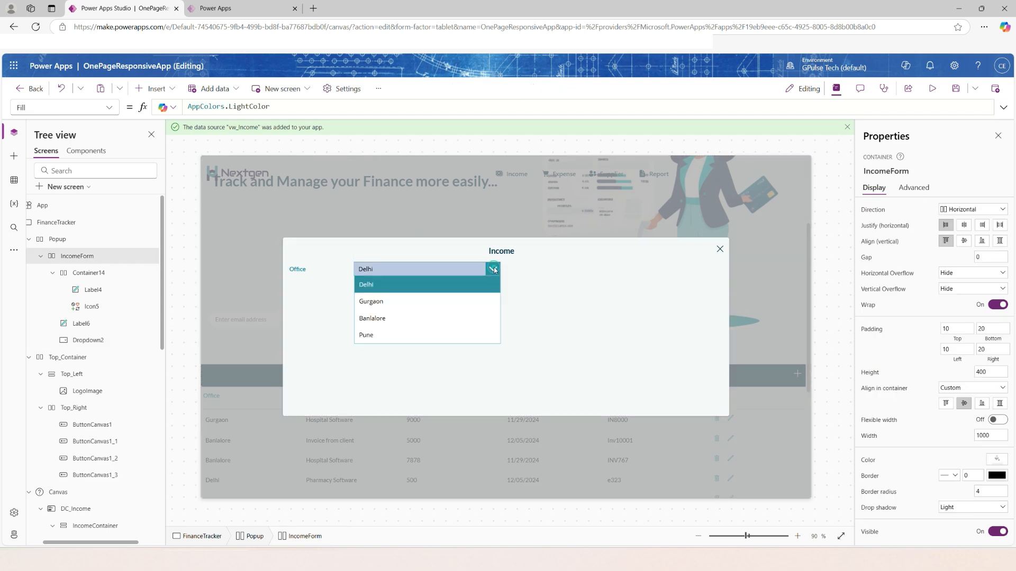
{"action": "left_click", "coordinate": [578, 313]}
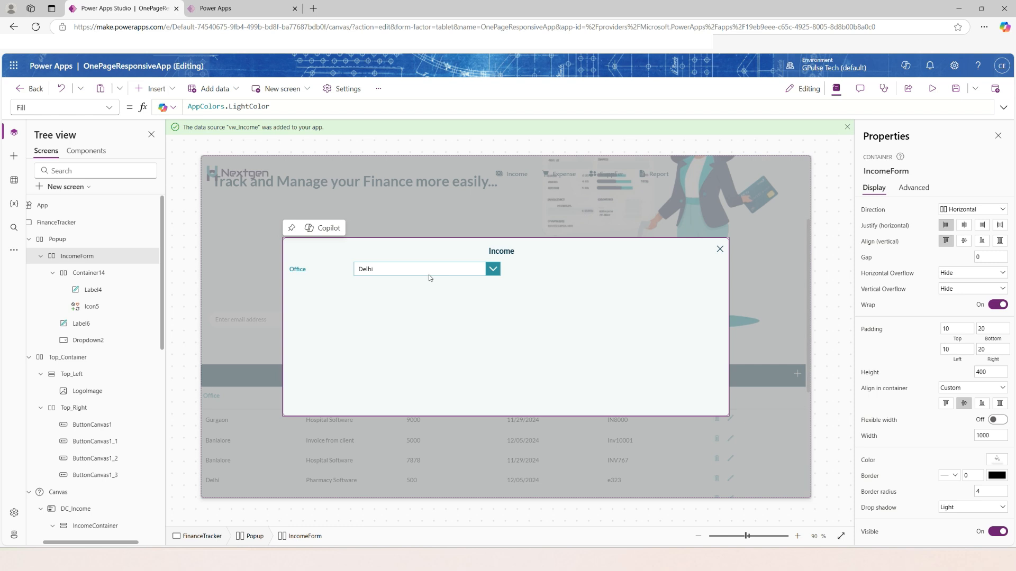
Set the Office label's Width property to Parent.Width/3.
{"action": "left_click", "coordinate": [74, 324]}
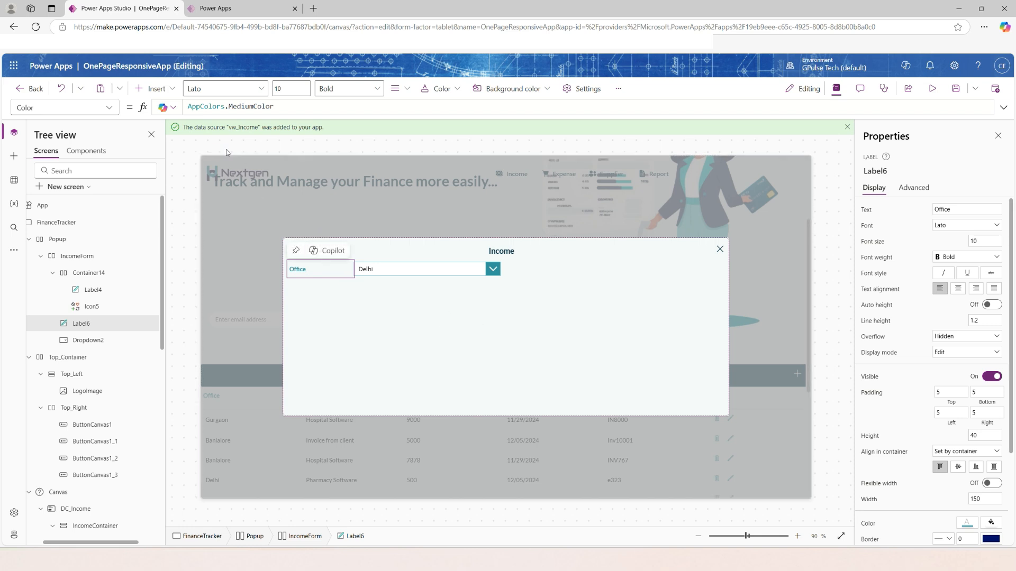
{"action": "scroll", "coordinate": [881, 446], "scroll_direction": "down", "scroll_amount": 1}
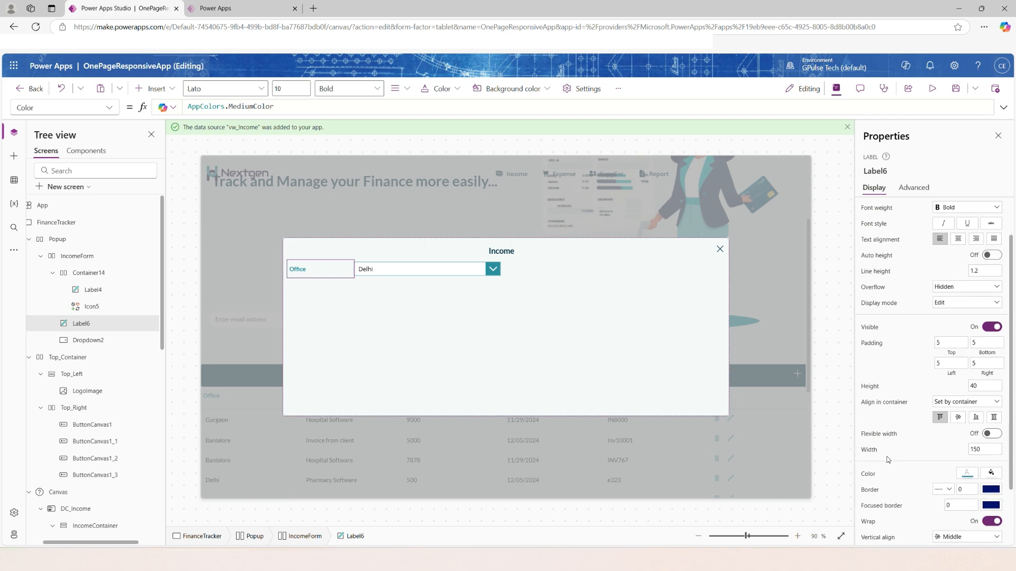
{"action": "left_click", "coordinate": [870, 450]}
{"action": "left_click_drag", "start_coordinate": [212, 107], "coordinate": [178, 109]}
{"action": "type", "text": "parent"}
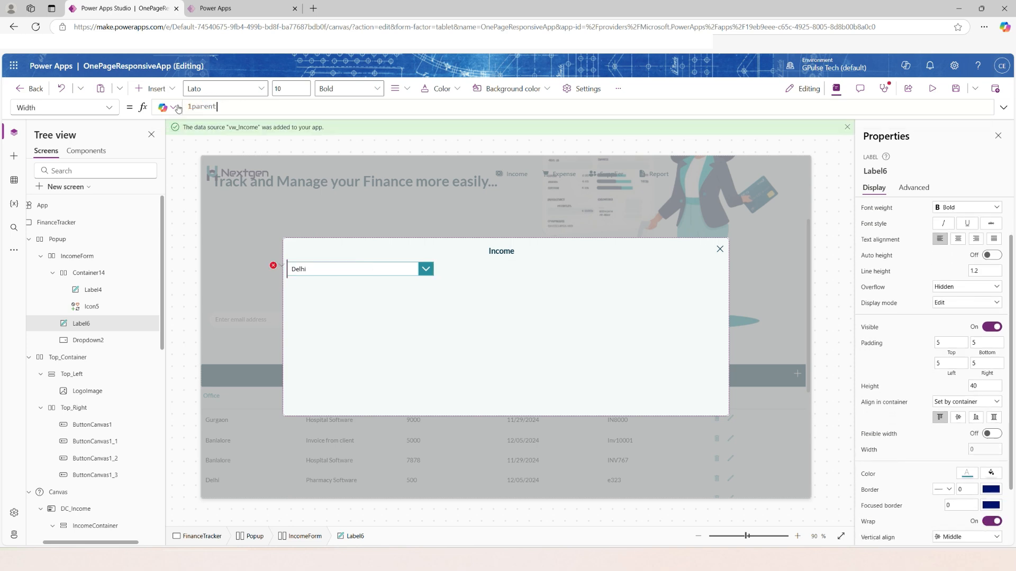
{"action": "key", "text": "BackSpace"}
{"action": "type", "text": ".width"}
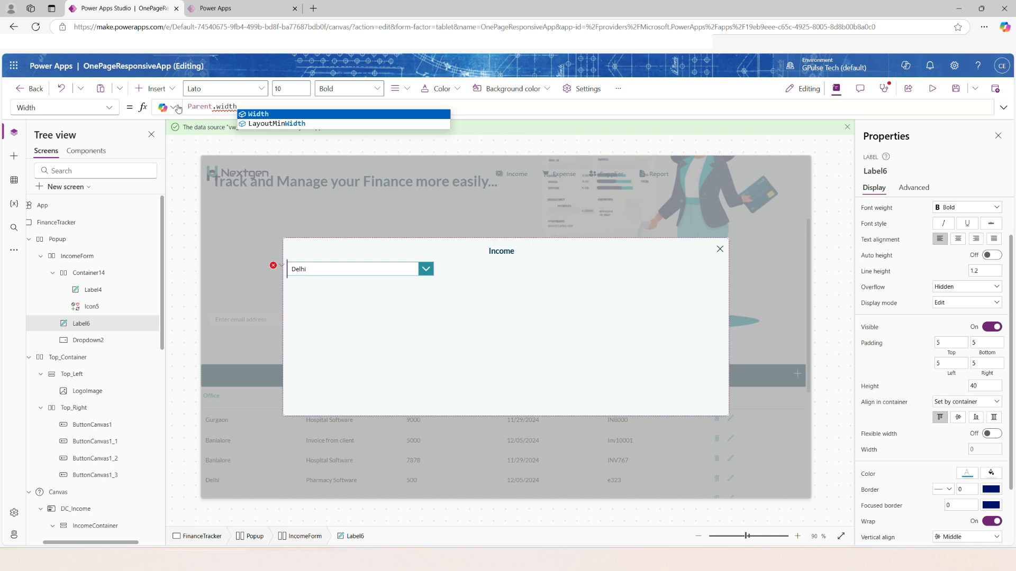
{"action": "key", "text": "Return"}
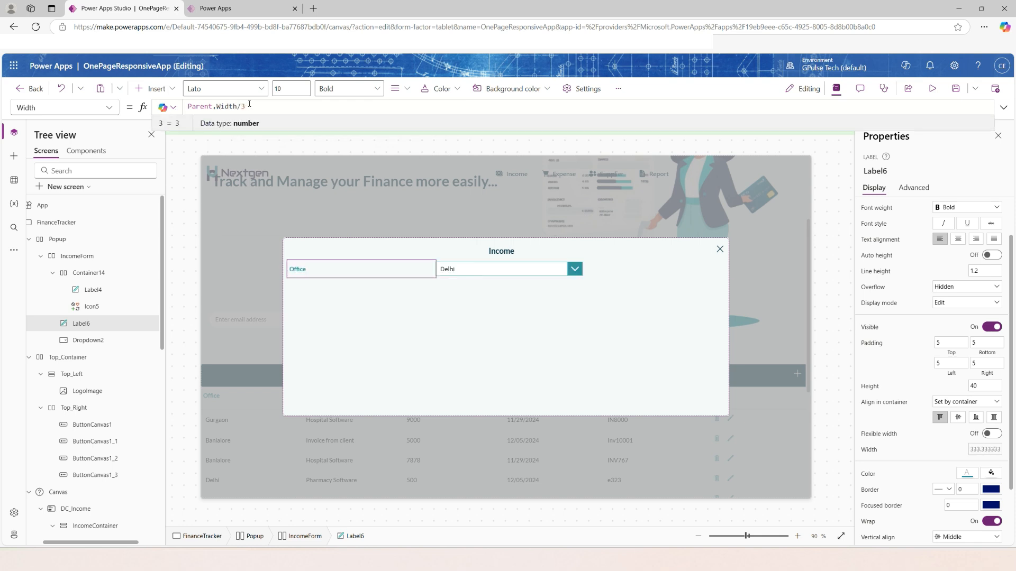
Set the Office drop-down's Width property to Parent.Width/2.
{"action": "left_click", "coordinate": [487, 269]}
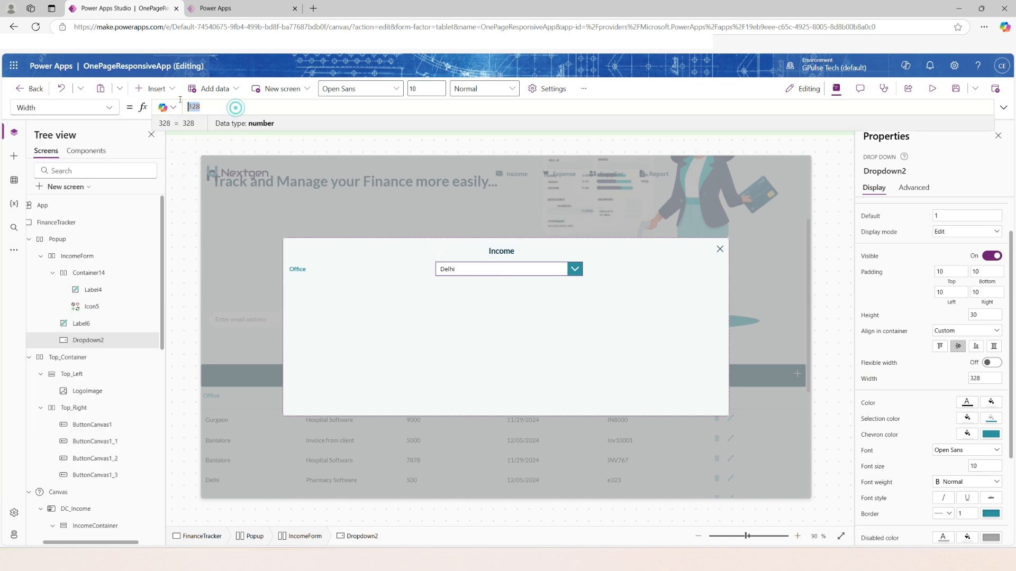
{"action": "left_click_drag", "start_coordinate": [236, 107], "coordinate": [177, 100]}
{"action": "type", "text": "Parent.wid"}
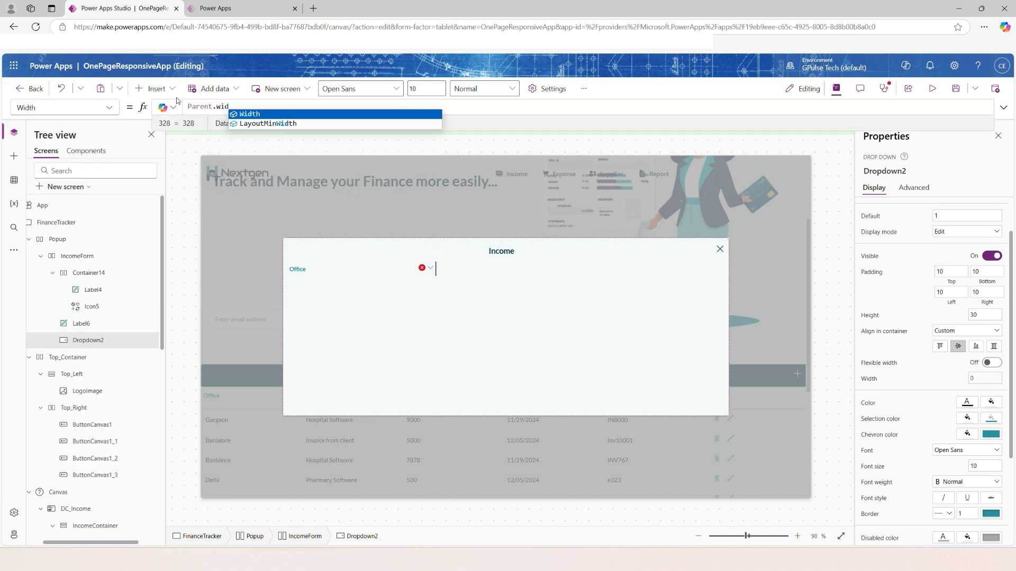
{"action": "key", "text": "Tab"}
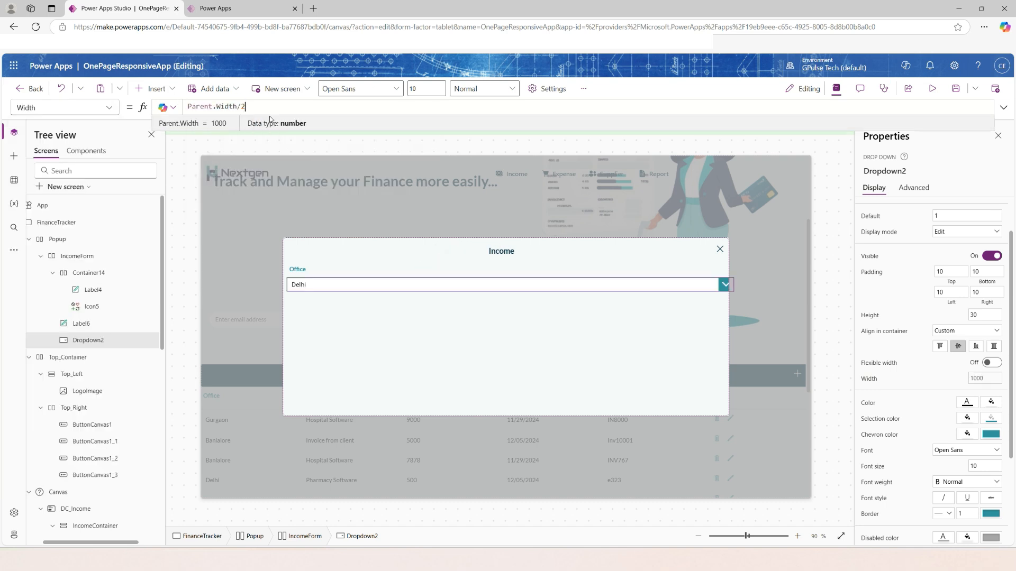
{"action": "type", "text": "/2"}
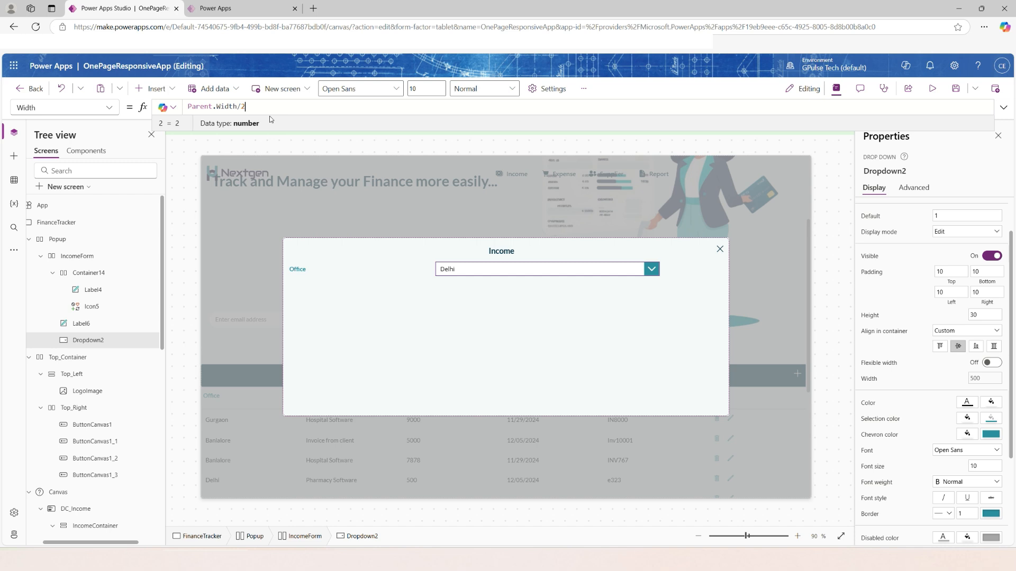
{"action": "left_click", "coordinate": [427, 297]}
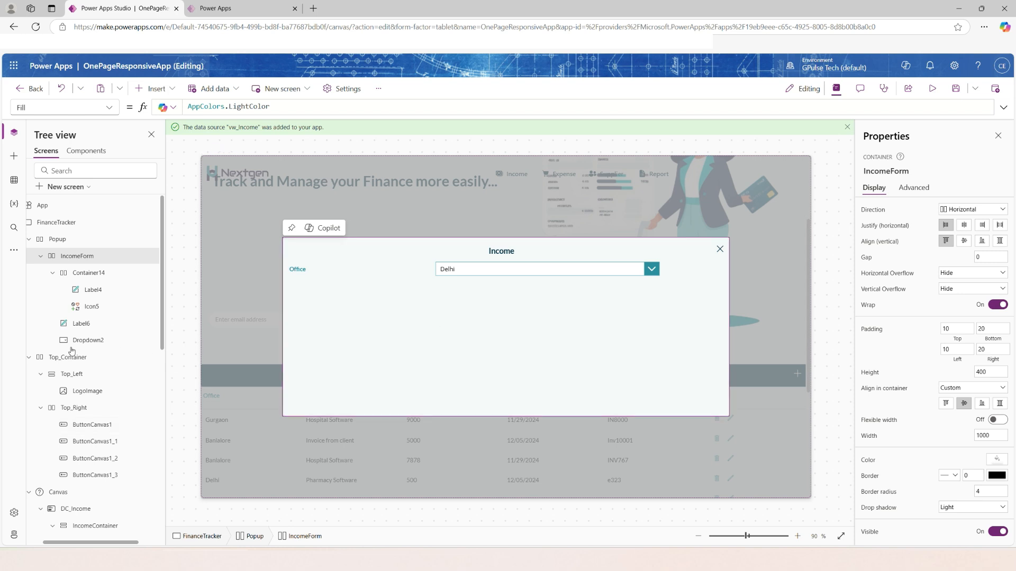
Duplicate the Office label inside IncomeForm and set the copy's text to Income Source.
{"action": "left_click", "coordinate": [73, 324]}
{"action": "key", "text": "ctrl+c"}
{"action": "key", "text": "ctrl+v"}
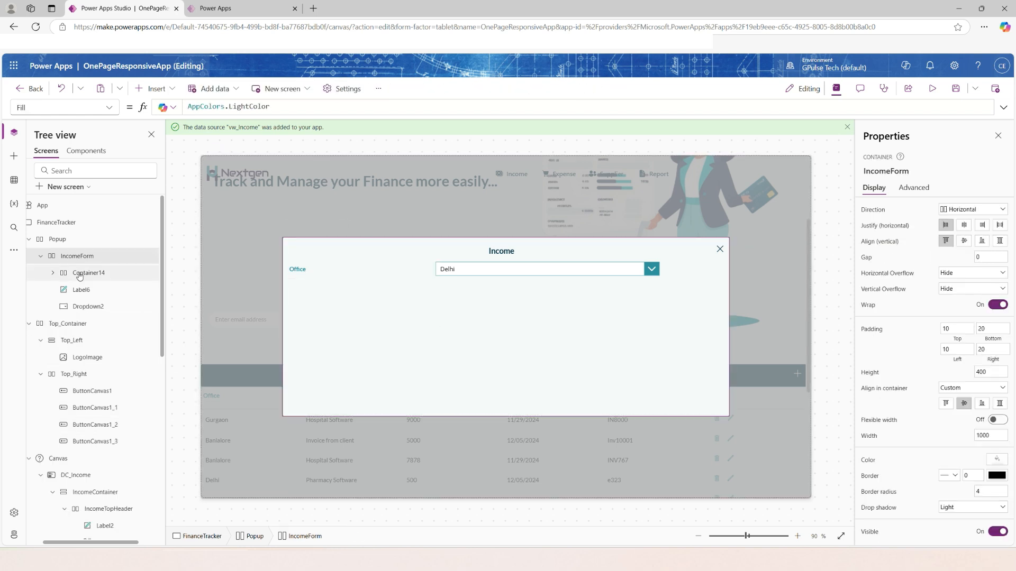
{"action": "left_click", "coordinate": [944, 210]}
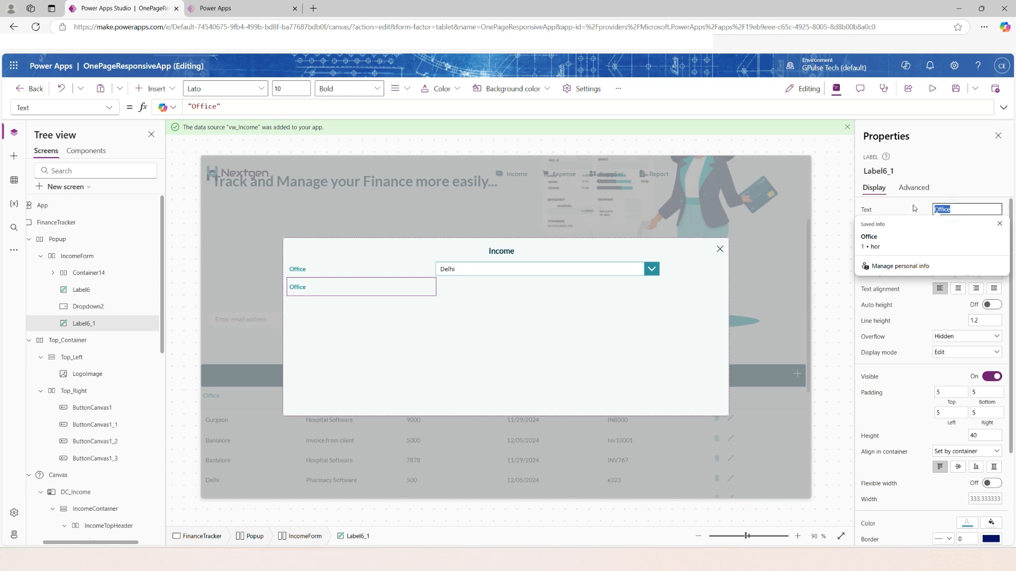
{"action": "type", "text": "Income Source"}
Rename the Office drop-down as ddlOffice_INC.
{"action": "left_click", "coordinate": [85, 311]}
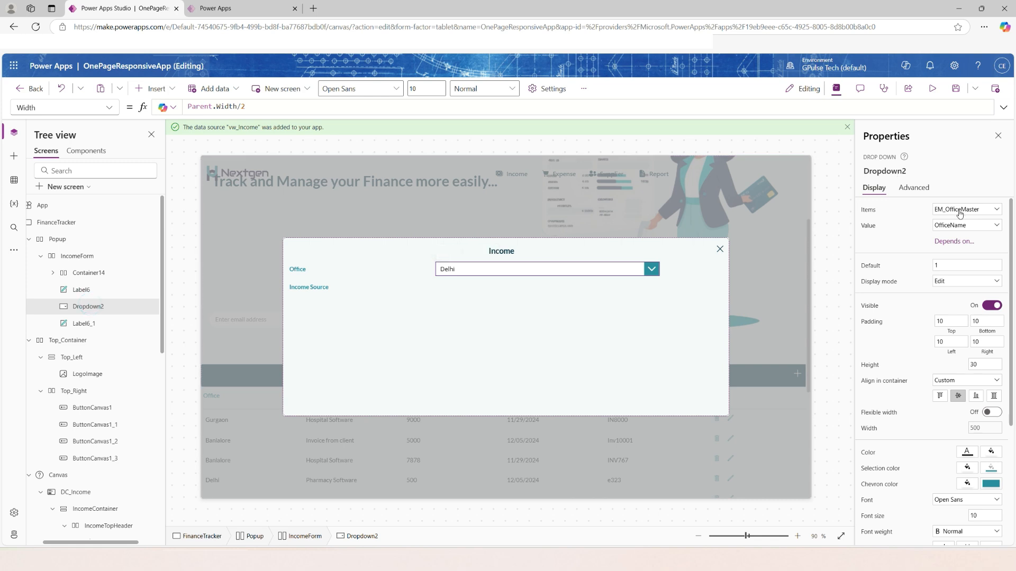
{"action": "left_click", "coordinate": [893, 172]}
{"action": "type", "text": "ddlOffice"}
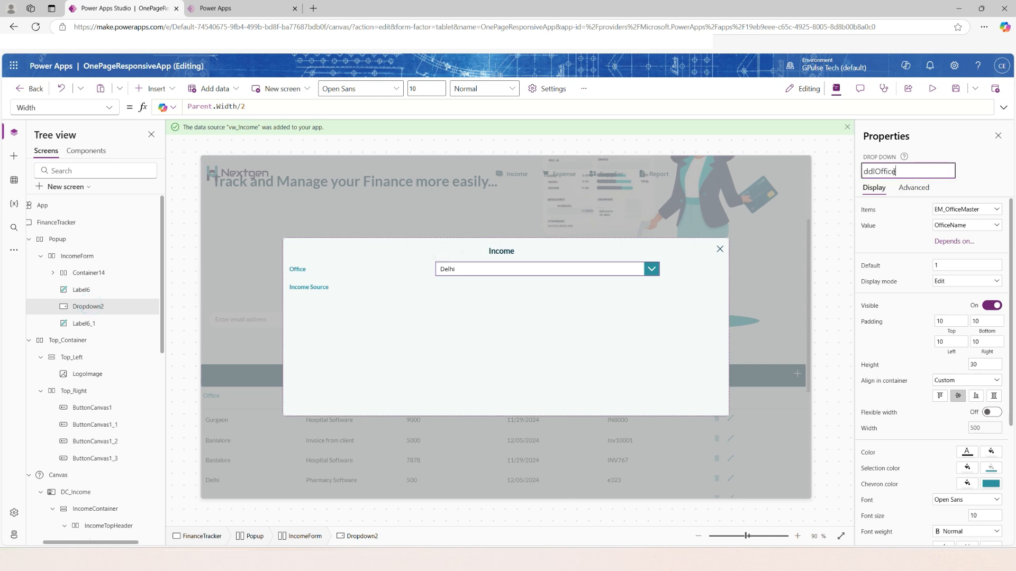
{"action": "type", "text": "_INC"}
{"action": "key", "text": "Return"}
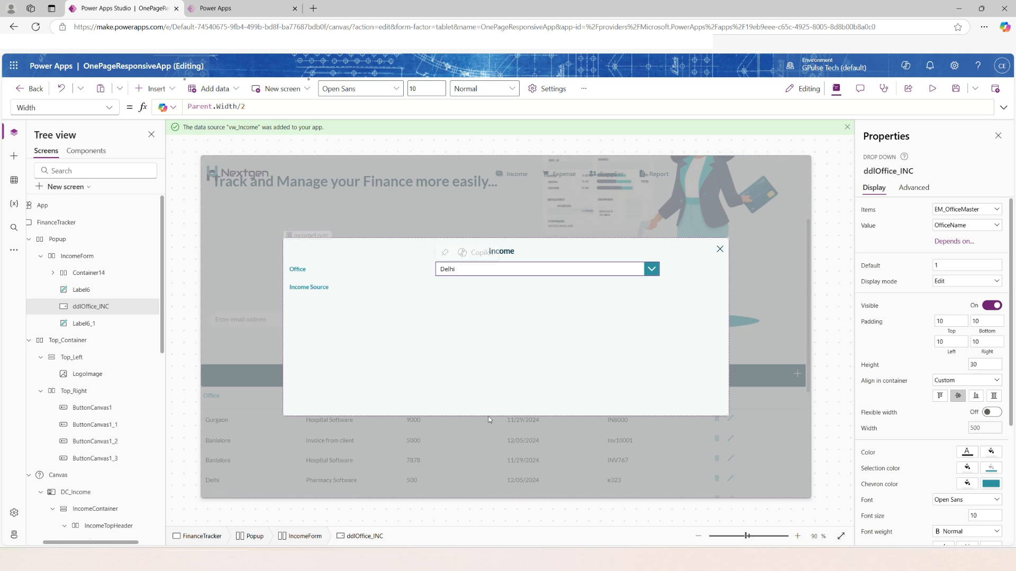
Paste a copy of the Office drop-down into IncomeForm beside the Income Source label and rename it ddlIncomeSource_INC.
{"action": "left_click", "coordinate": [308, 286]}
{"action": "left_click", "coordinate": [85, 262]}
{"action": "key", "text": "ctrl+v"}
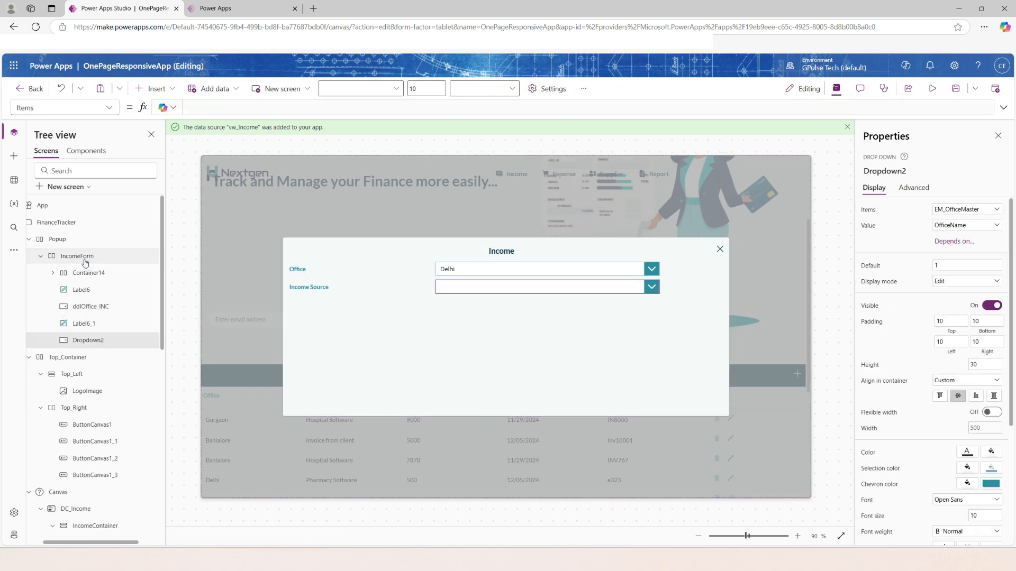
{"action": "double_click", "coordinate": [115, 341]}
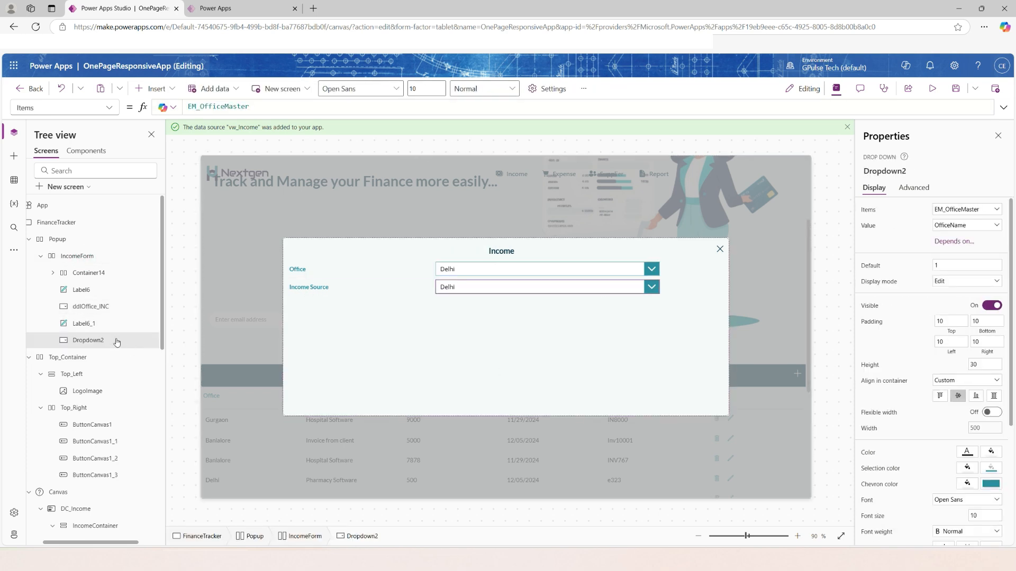
{"action": "type", "text": "ddlIncomeSource_INC"}
{"action": "key", "text": "Return"}
Set the Income Source drop-down's items to EM_IncomeSourceMaster and expand it on the canvas to check its list.
{"action": "left_click", "coordinate": [481, 287]}
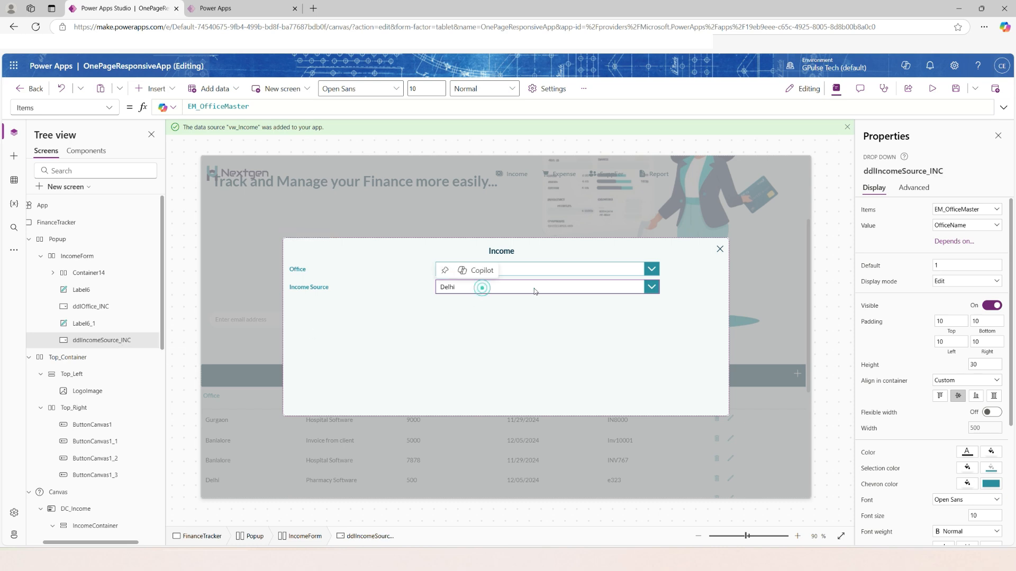
{"action": "left_click", "coordinate": [978, 209]}
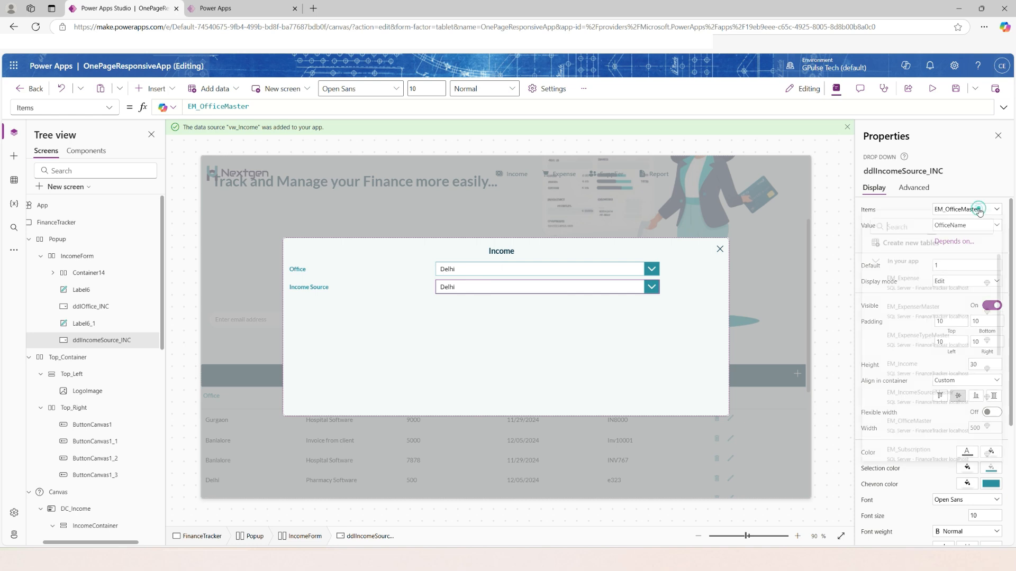
{"action": "scroll", "coordinate": [951, 376], "scroll_direction": "down", "scroll_amount": 1}
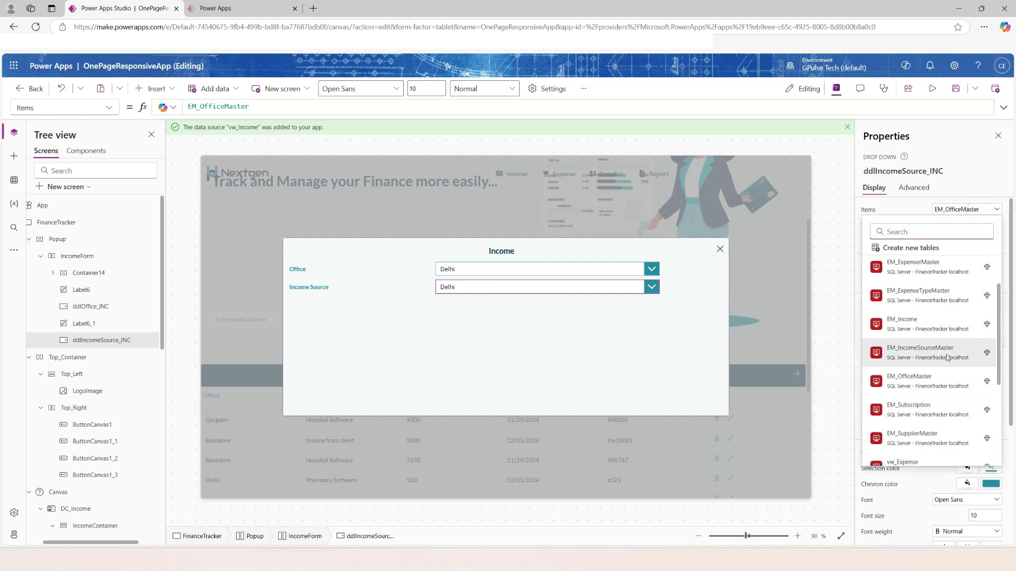
{"action": "left_click", "coordinate": [947, 353]}
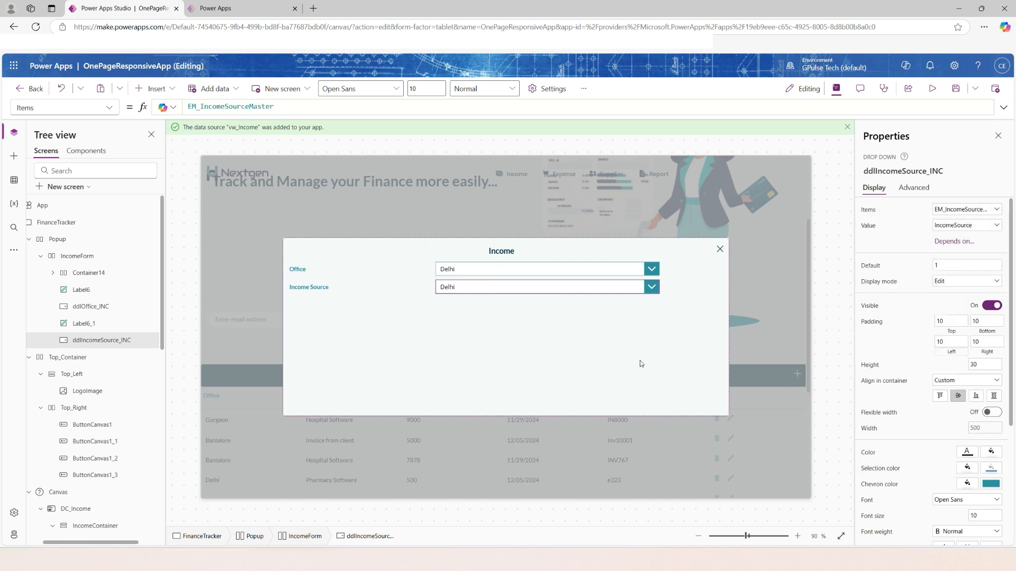
{"action": "left_click", "coordinate": [632, 288]}
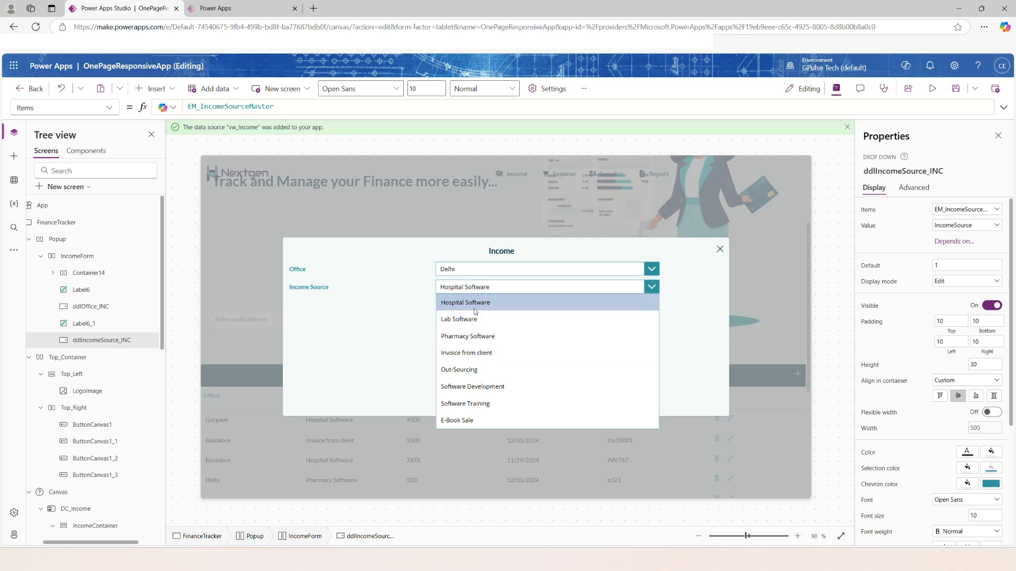
{"action": "left_click", "coordinate": [701, 313]}
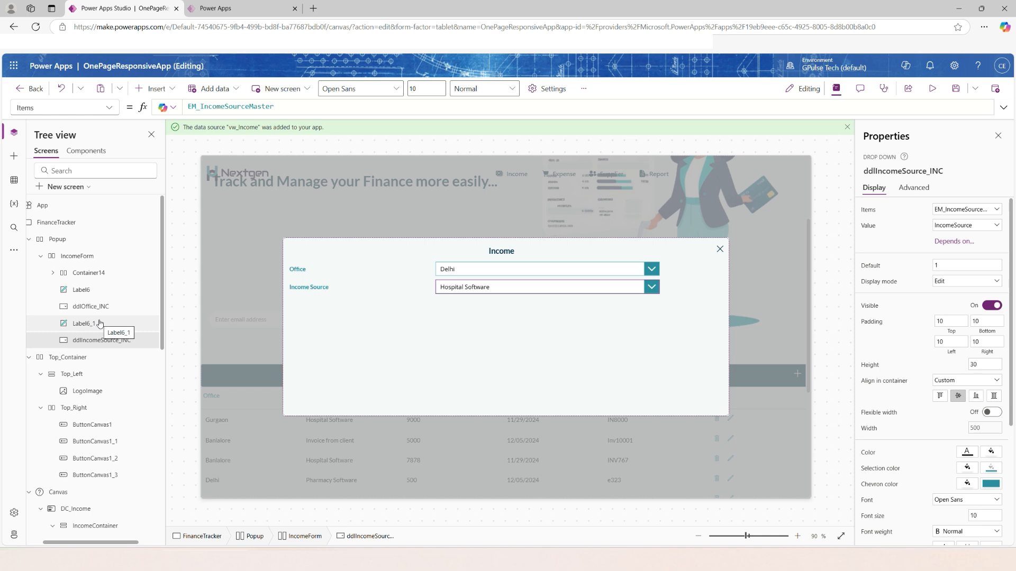
Add another copy of the Office label below Income Source and set its text to Income Receiving Date.
{"action": "key", "text": "ctrl+v"}
{"action": "type", "text": "Par"}
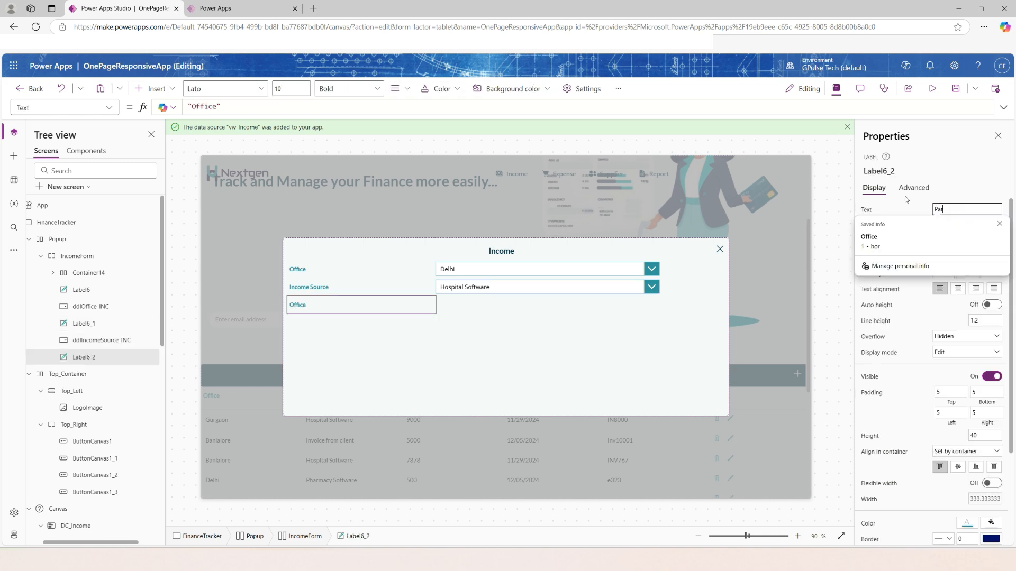
{"action": "left_click", "coordinate": [503, 287]}
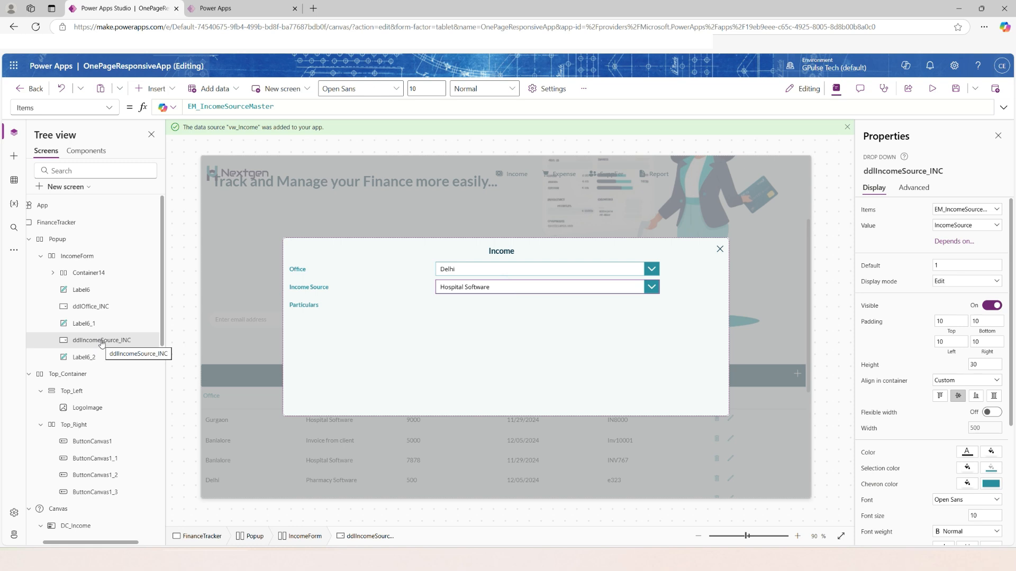
{"action": "left_click", "coordinate": [87, 357]}
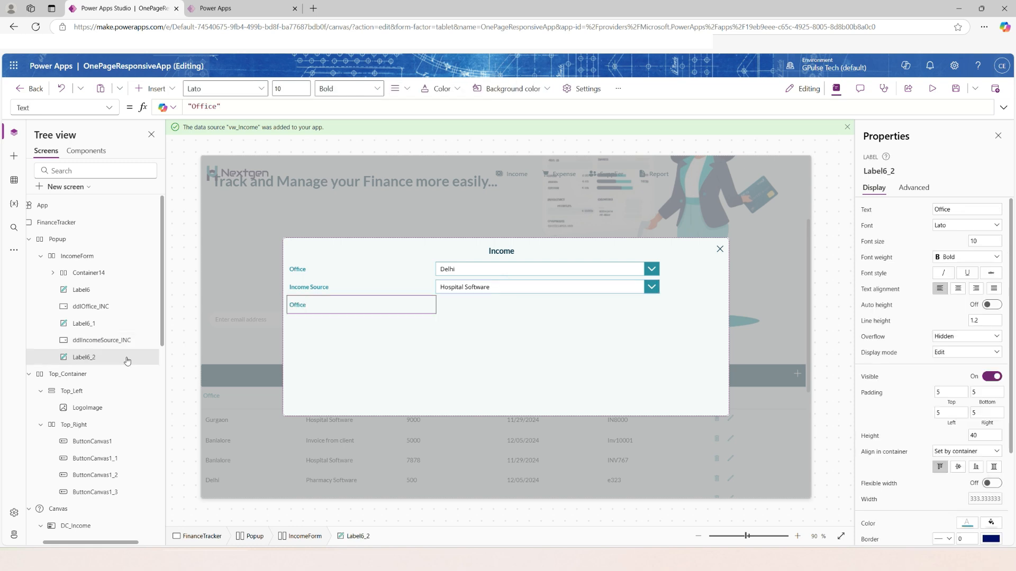
{"action": "left_click", "coordinate": [953, 209]}
{"action": "type", "text": "Income Receiving Date"}
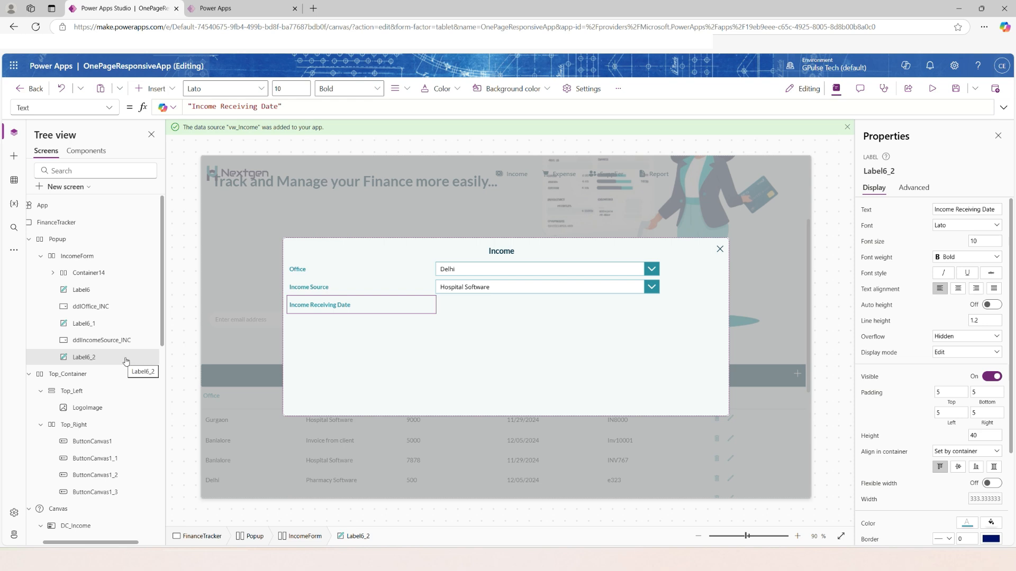
Insert a modern (Preview) Date picker into IncomeForm beside the Income Receiving Date label.
{"action": "left_click", "coordinate": [83, 257]}
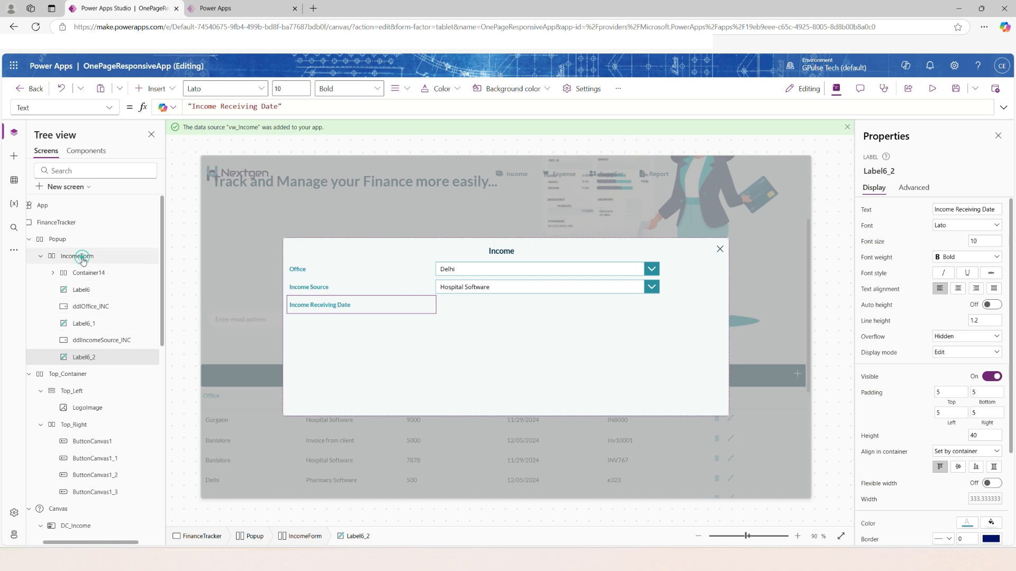
{"action": "left_click", "coordinate": [152, 88]}
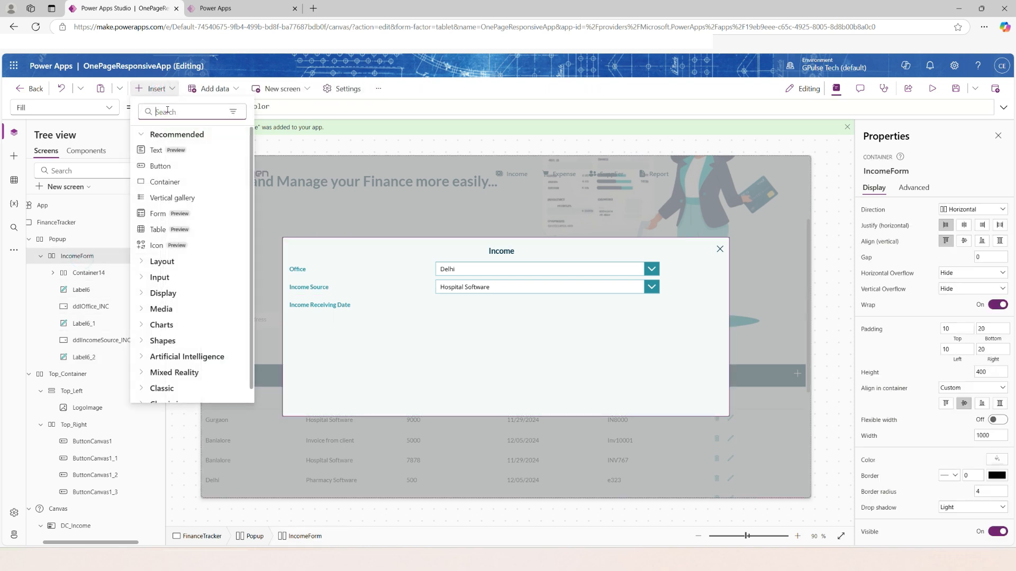
{"action": "left_click", "coordinate": [150, 111]}
{"action": "type", "text": "date"}
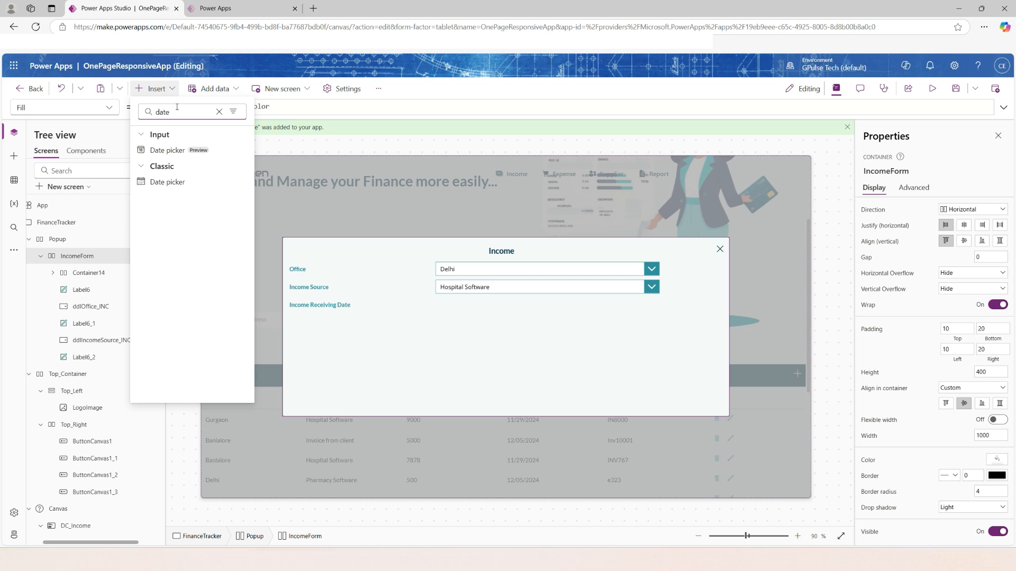
{"action": "left_click", "coordinate": [164, 150]}
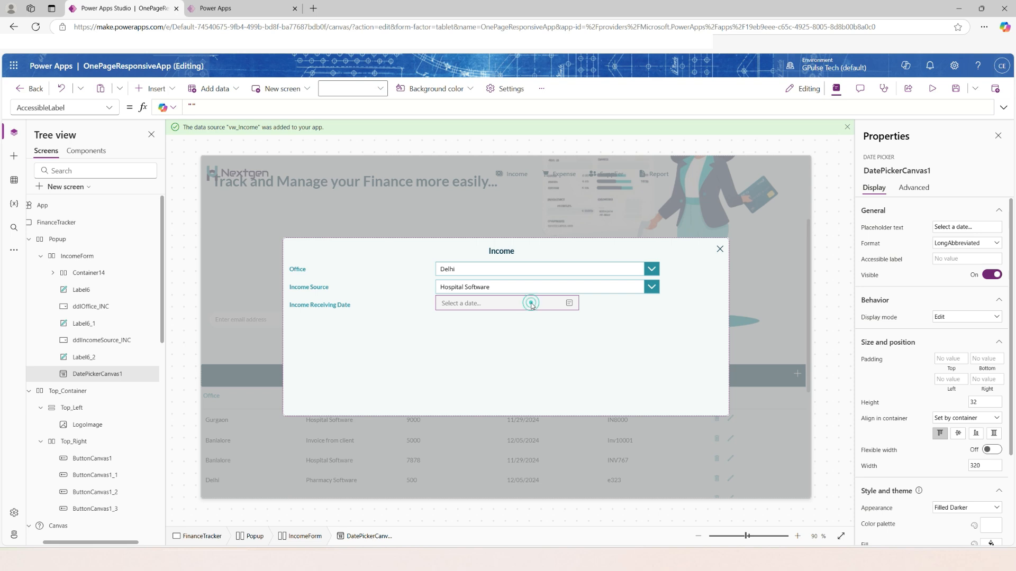
Set the date picker's Width property to Parent.Width/2.
{"action": "left_click", "coordinate": [111, 108]}
{"action": "scroll", "coordinate": [63, 434], "scroll_direction": "down", "scroll_amount": 2}
{"action": "left_click", "coordinate": [59, 443]}
{"action": "left_click", "coordinate": [220, 104]}
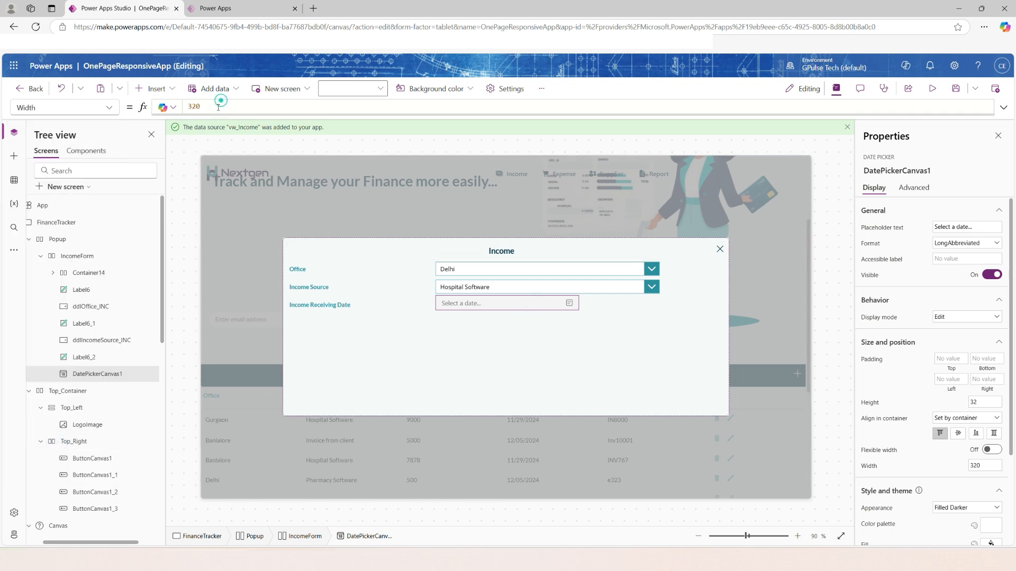
{"action": "left_click_drag", "start_coordinate": [219, 106], "coordinate": [174, 108]}
{"action": "type", "text": "Parent.w"}
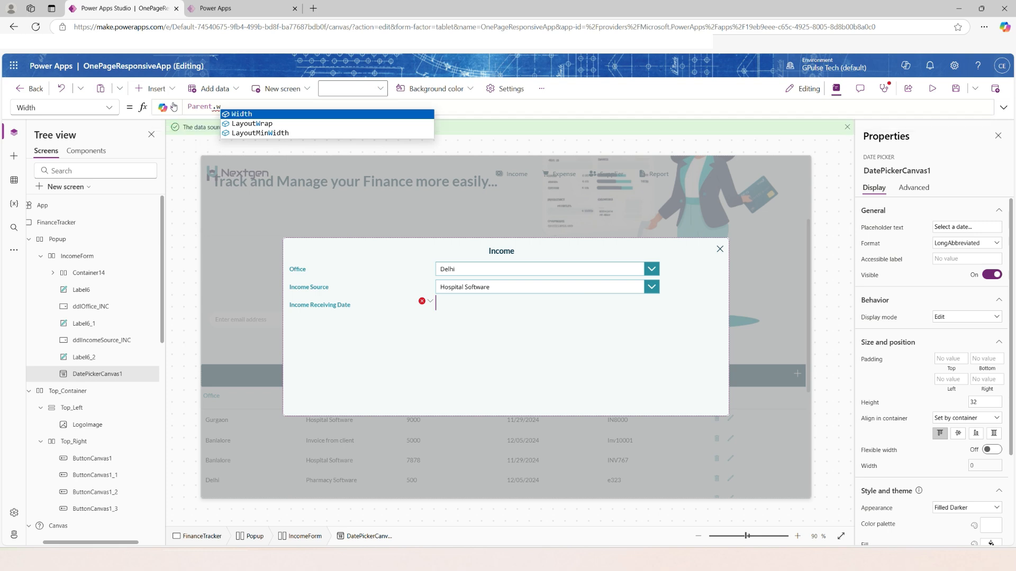
{"action": "key", "text": "Tab"}
{"action": "type", "text": "/"}
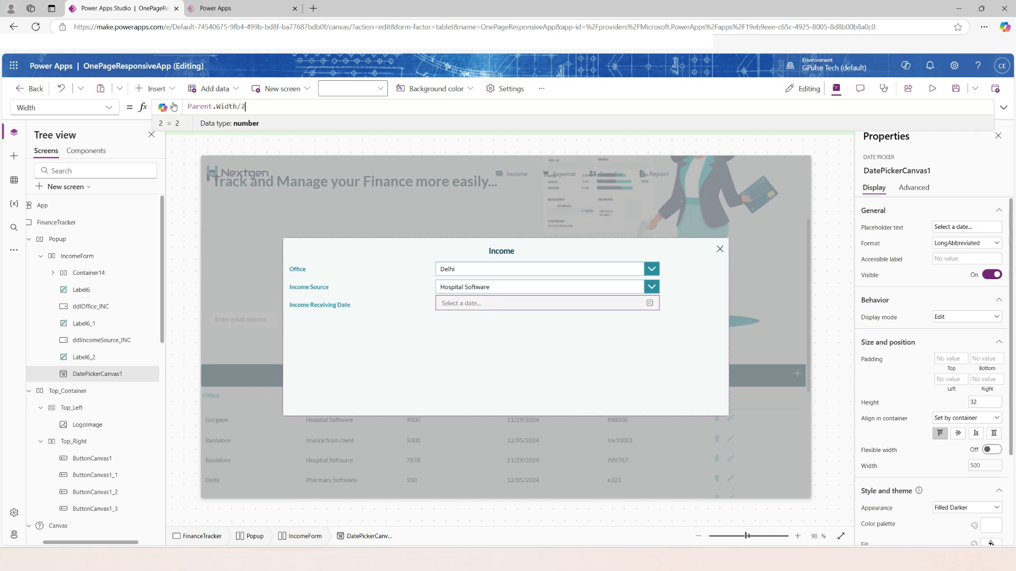
{"action": "left_click", "coordinate": [347, 355]}
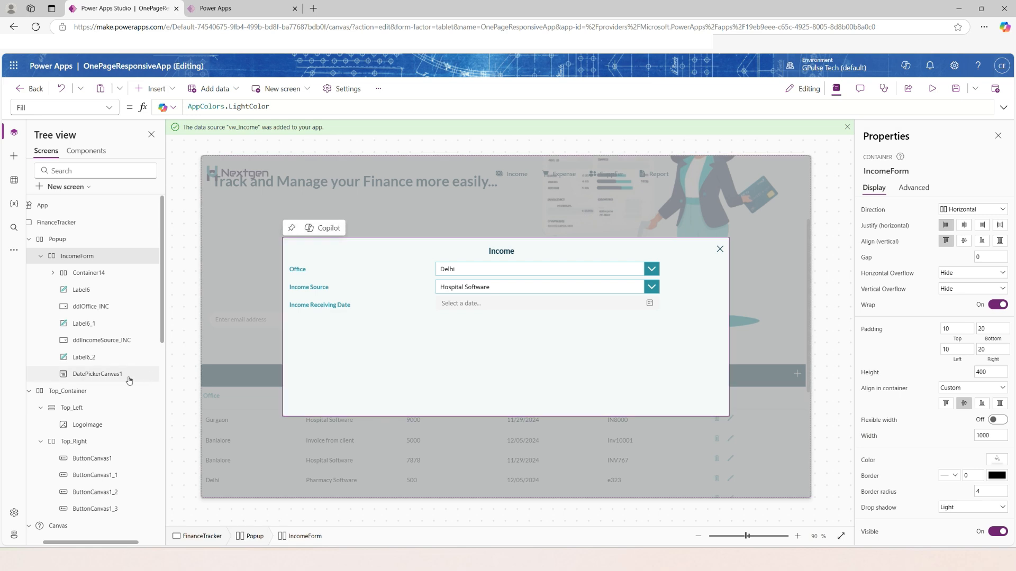
Centre the Income Receiving Date picker vertically in its container row and set its appearance to Outline.
{"action": "left_click", "coordinate": [454, 307]}
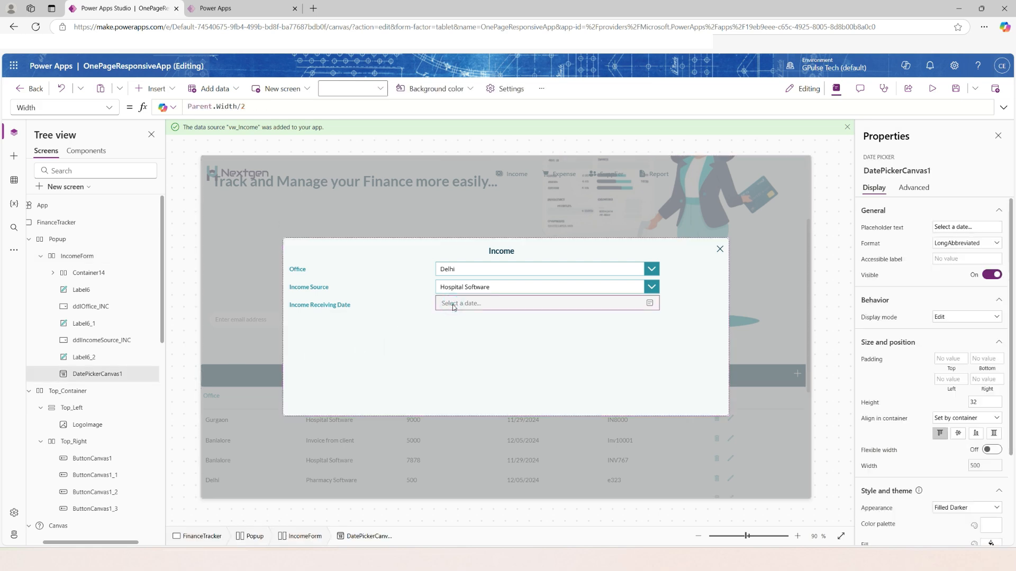
{"action": "scroll", "coordinate": [933, 475], "scroll_direction": "down", "scroll_amount": 1}
{"action": "scroll", "coordinate": [984, 473], "scroll_direction": "down", "scroll_amount": 2}
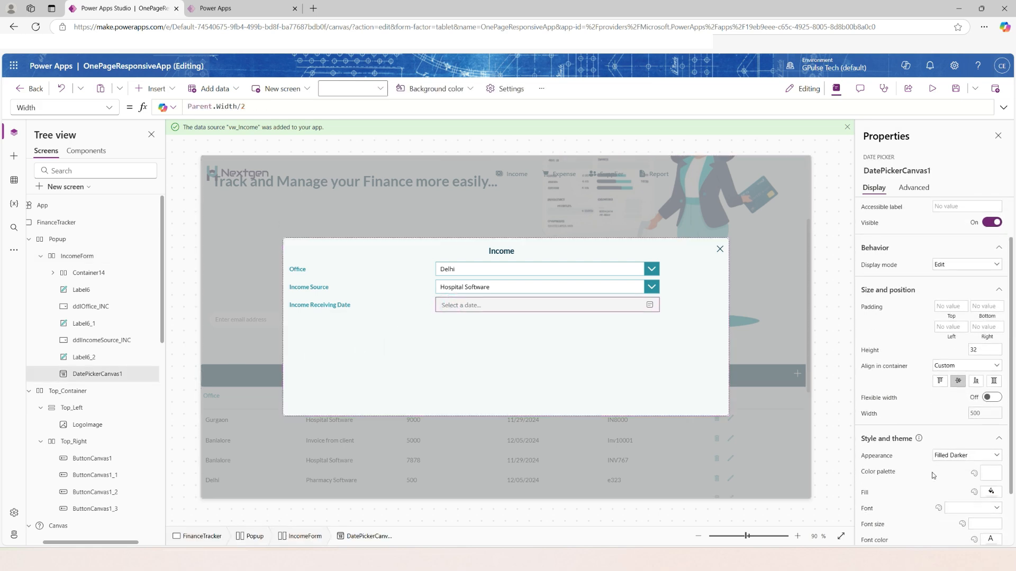
{"action": "left_click", "coordinate": [993, 388]}
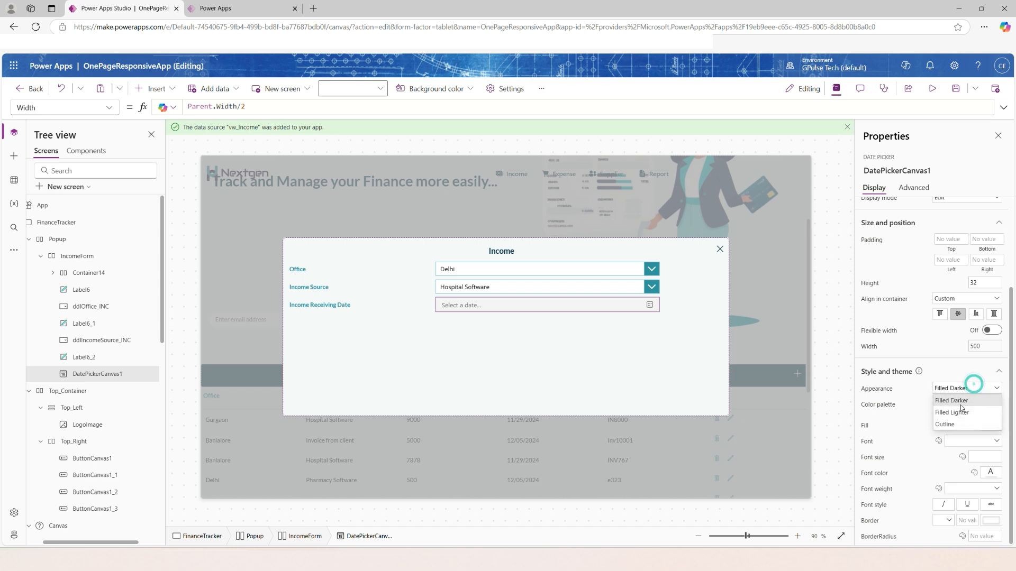
{"action": "left_click", "coordinate": [955, 424]}
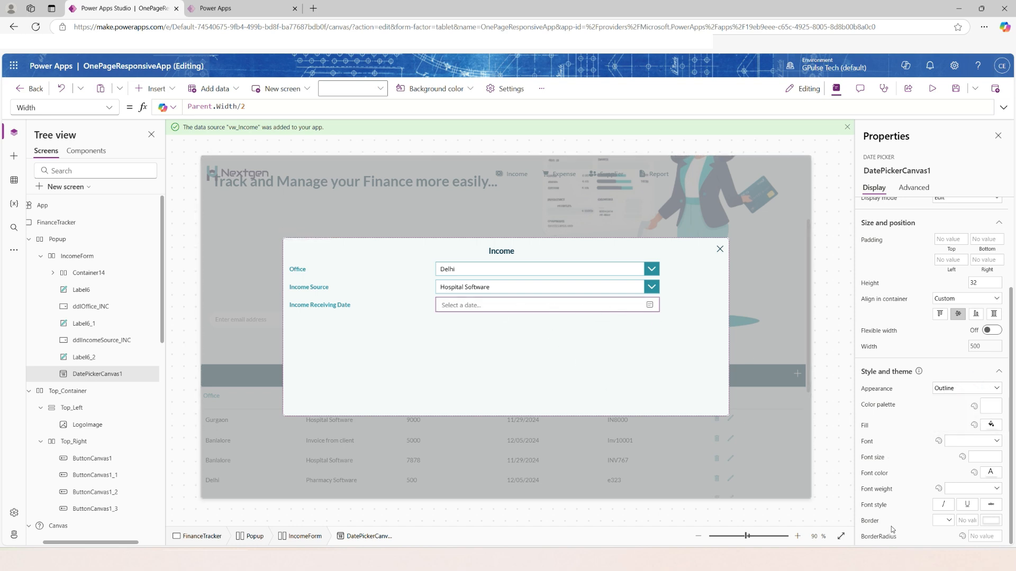
Set the date picker's BorderColor property to AppColors.MediumColor.
{"action": "left_click", "coordinate": [989, 522]}
{"action": "left_click", "coordinate": [986, 523]}
{"action": "left_click", "coordinate": [109, 108]}
{"action": "type", "text": "BorderColor"}
{"action": "left_click", "coordinate": [206, 108]}
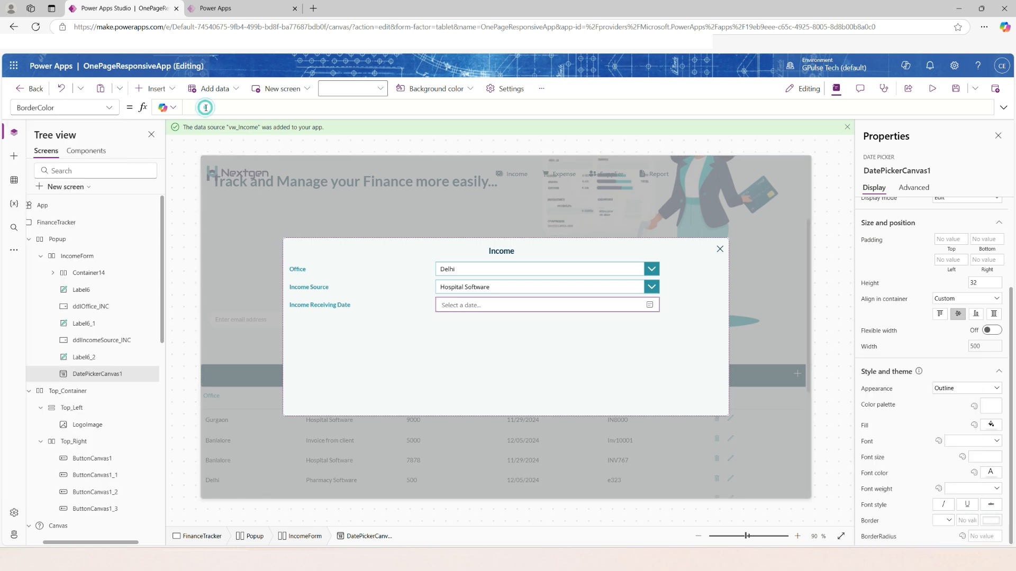
{"action": "type", "text": "AppColors."}
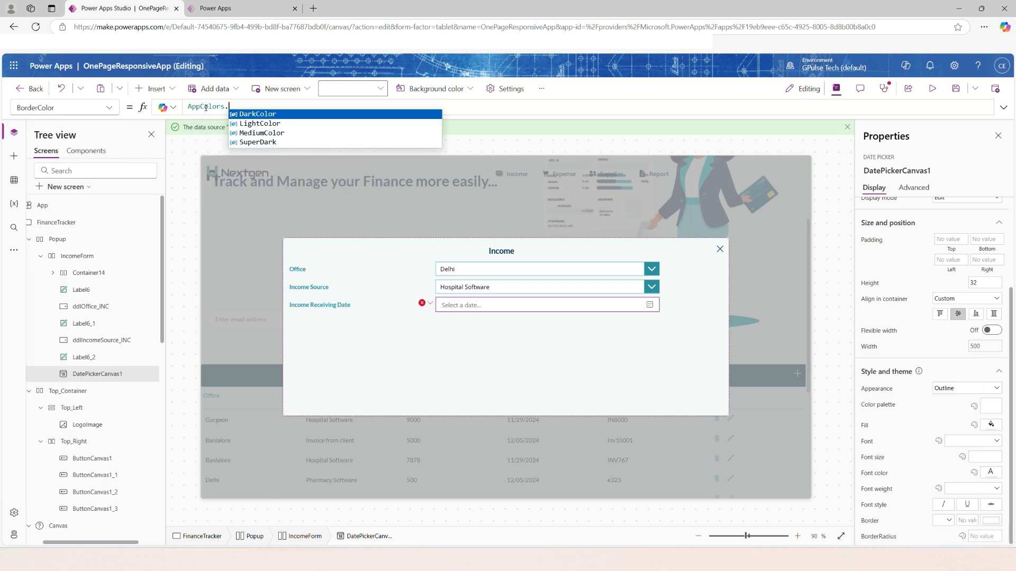
{"action": "type", "text": "m"}
{"action": "left_click", "coordinate": [702, 338]}
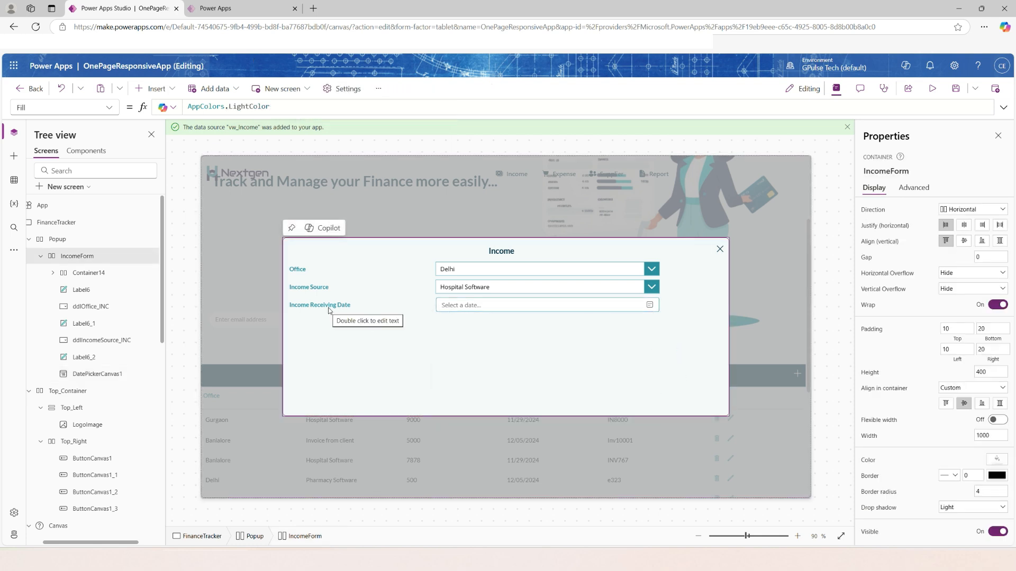
Copy the Income Receiving Date label into IncomeForm and set the copy's text to Particulars.
{"action": "left_click", "coordinate": [90, 358]}
{"action": "key", "text": "ctrl+c"}
{"action": "left_click", "coordinate": [85, 257]}
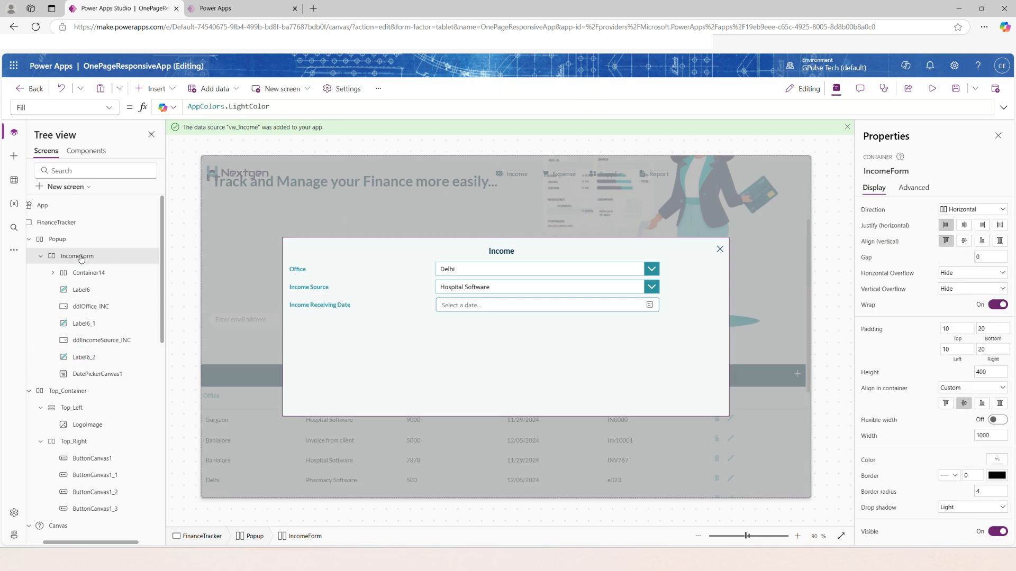
{"action": "key", "text": "ctrl+v"}
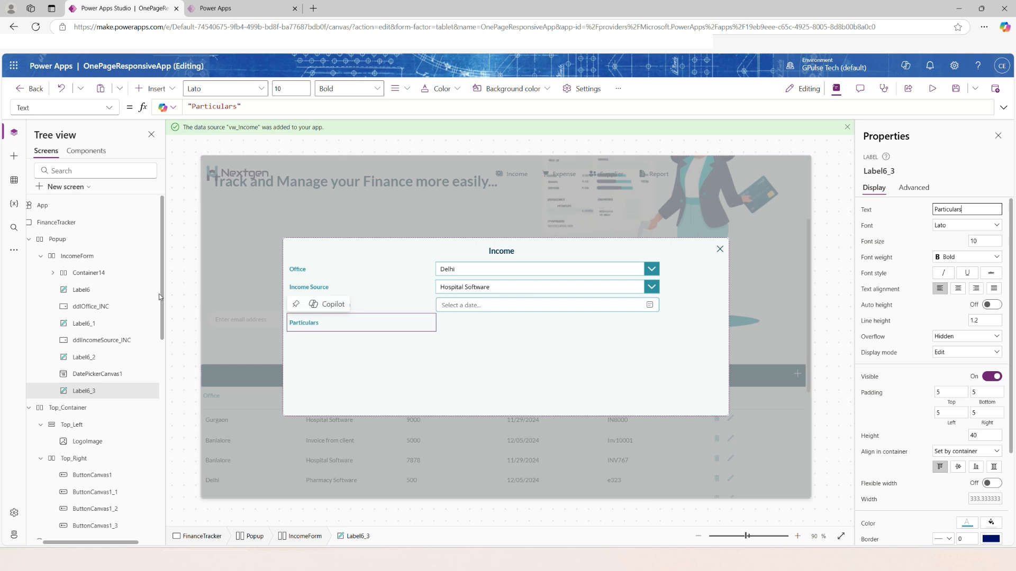
Insert a text input into IncomeForm beside the Particulars label and set its Width to Parent.Width/2.
{"action": "left_click", "coordinate": [79, 256]}
{"action": "left_click", "coordinate": [154, 89]}
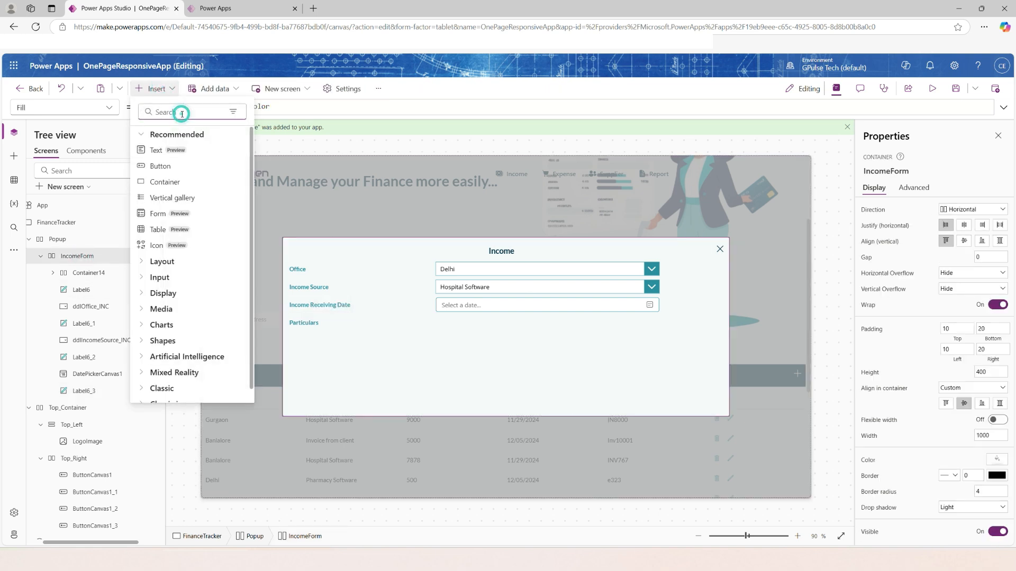
{"action": "type", "text": "text"}
{"action": "key", "text": "Escape"}
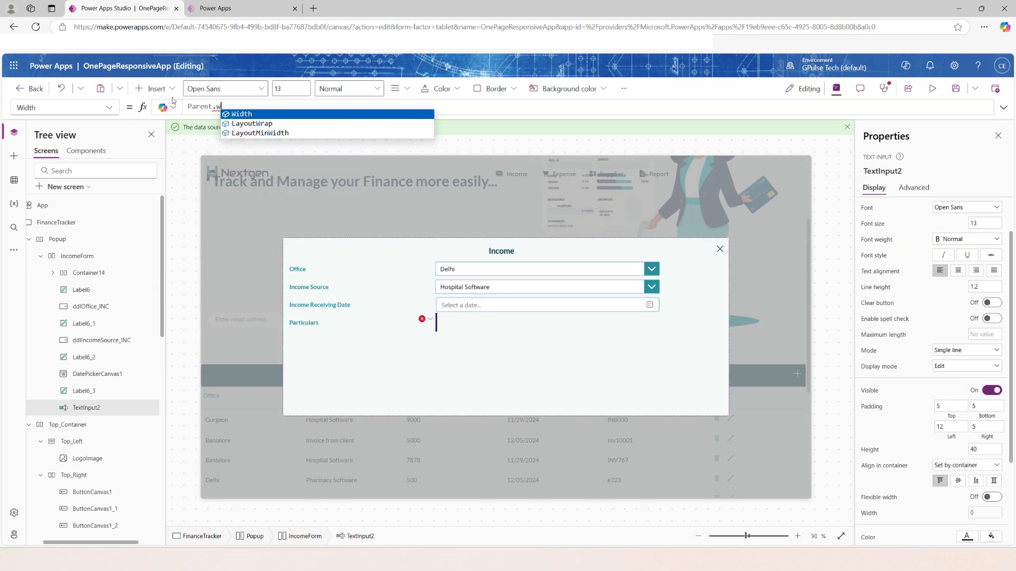
{"action": "type", "text": "idth/2"}
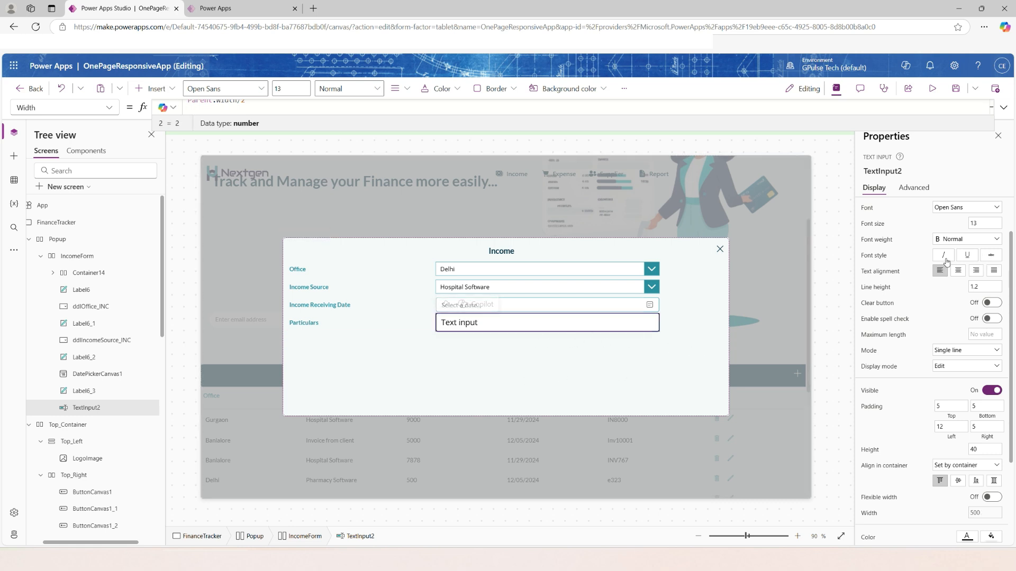
Set the Particulars text input's font to Lato and its font size to 10.
{"action": "left_click", "coordinate": [970, 207]}
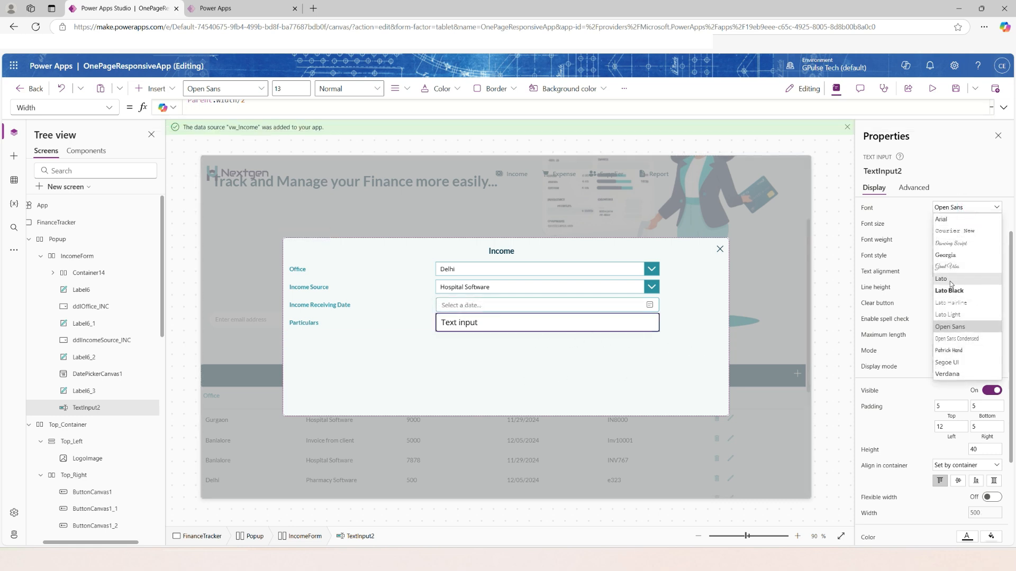
{"action": "left_click", "coordinate": [949, 280]}
{"action": "double_click", "coordinate": [983, 223]}
{"action": "type", "text": "10"}
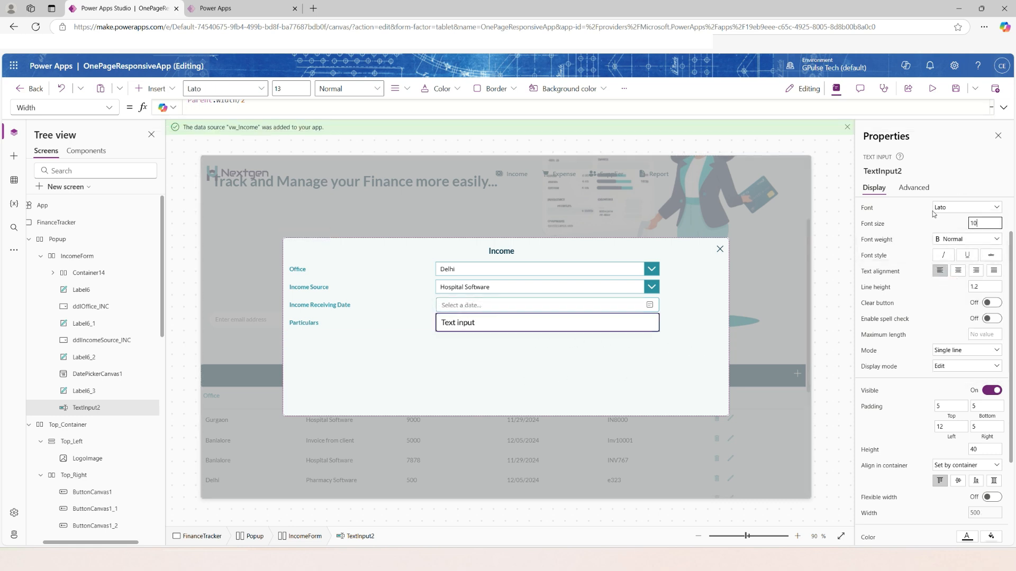
{"action": "left_click", "coordinate": [912, 309]}
Set the Particulars text input's height to 30.
{"action": "scroll", "coordinate": [925, 400], "scroll_direction": "down", "scroll_amount": 1}
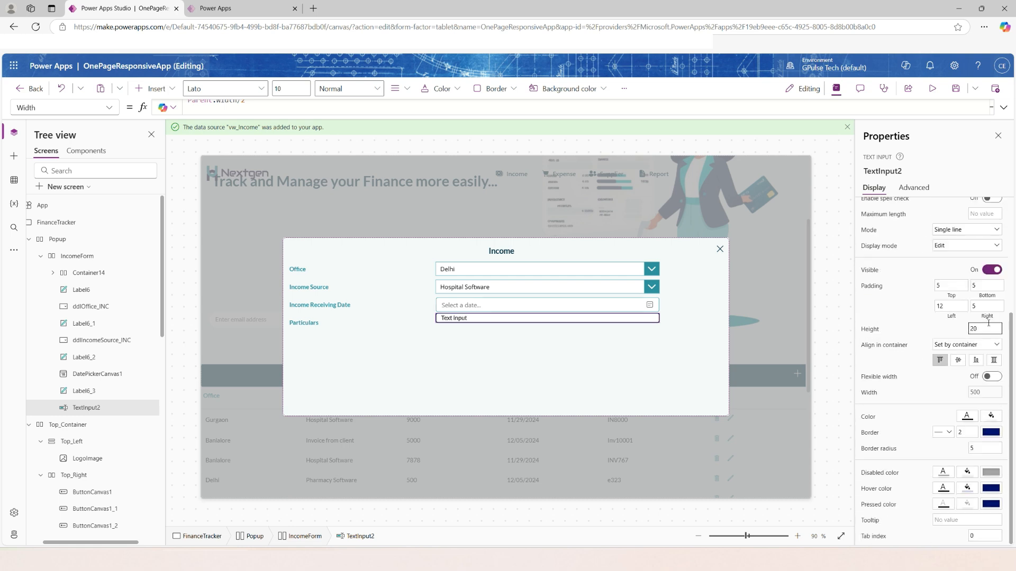
{"action": "left_click_drag", "start_coordinate": [988, 324], "coordinate": [944, 321]}
{"action": "left_click", "coordinate": [529, 318]}
Set the Particulars text input's border thickness to 1 and its BorderColor to AppColors.MediumColor.
{"action": "left_click_drag", "start_coordinate": [976, 432], "coordinate": [933, 433]}
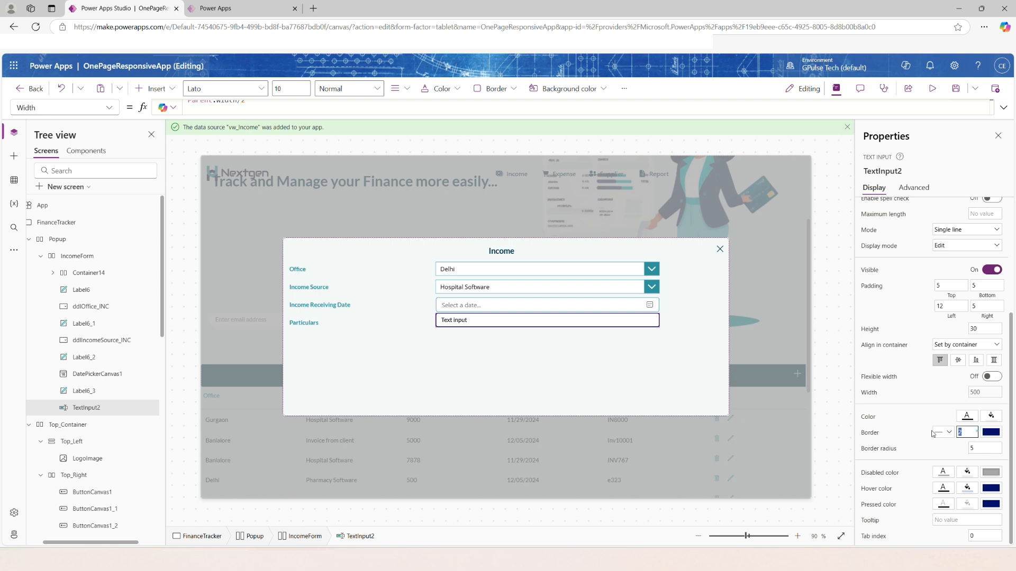
{"action": "type", "text": "1"}
{"action": "left_click", "coordinate": [989, 433]}
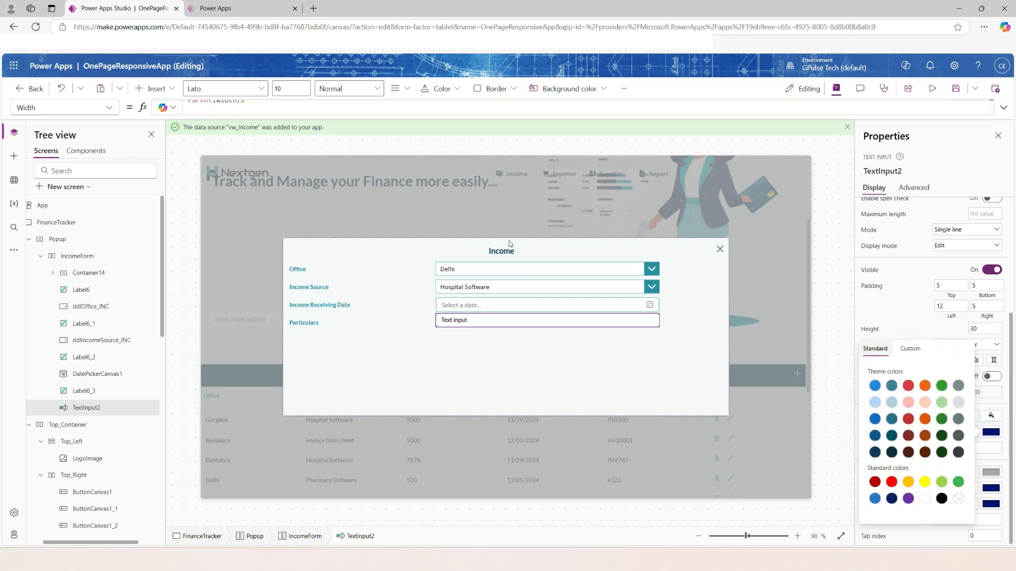
{"action": "type", "text": "MediumColor"}
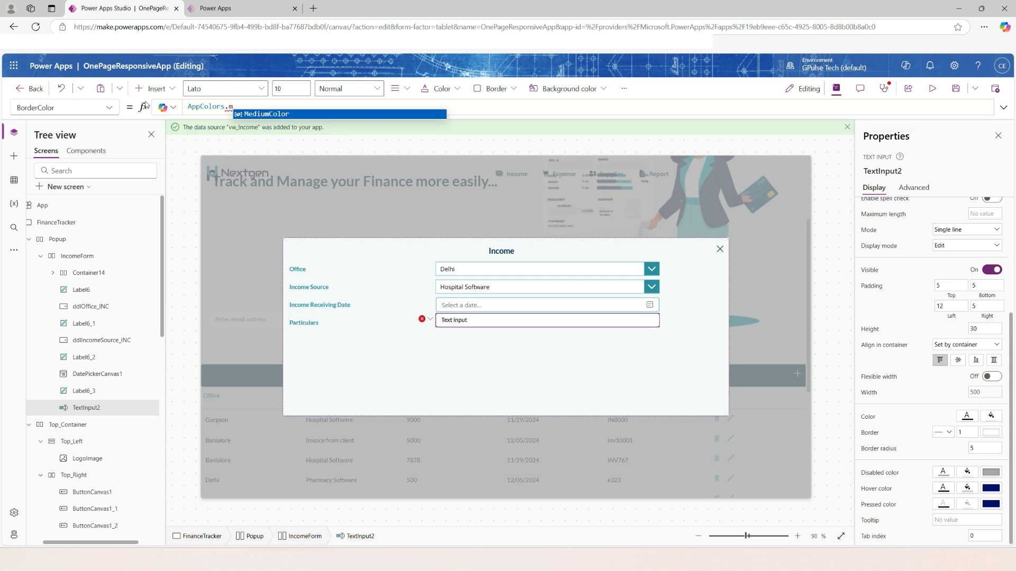
{"action": "key", "text": "Tab"}
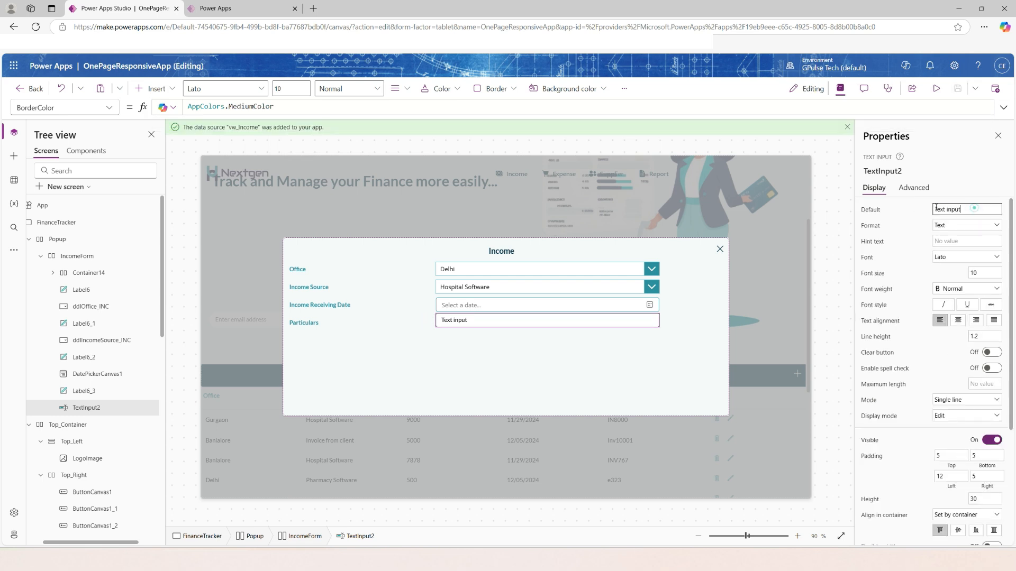
Clear the default text of the Particulars text input.
{"action": "triple_click", "coordinate": [974, 208]}
{"action": "key", "text": "BackSpace"}
{"action": "left_click", "coordinate": [511, 323], "text": "alt"}
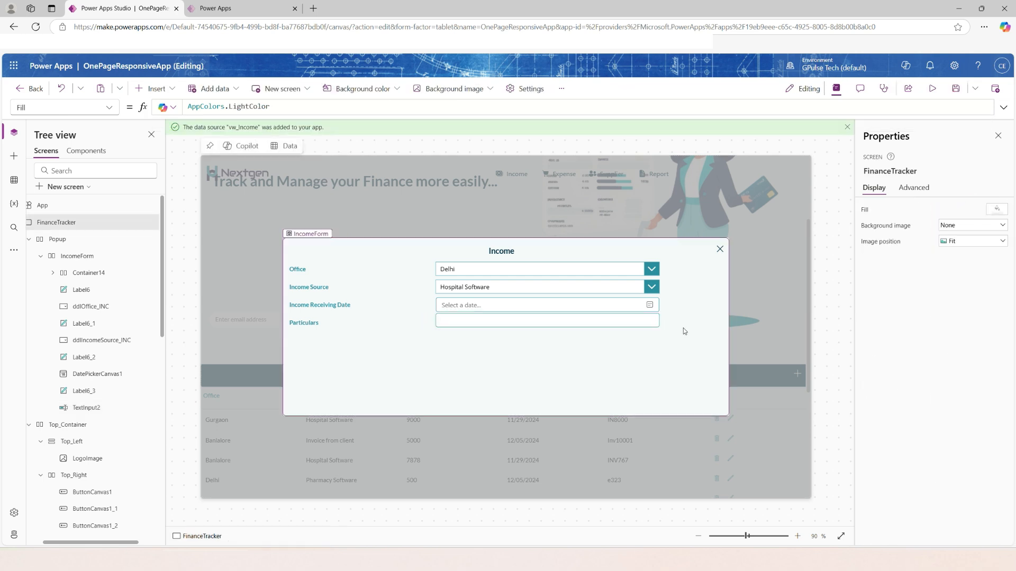
Copy the Particulars input's border color formula and set its HoverBorderColor to AppColors.MediumColor.
{"action": "left_click", "coordinate": [654, 324]}
{"action": "scroll", "coordinate": [929, 506], "scroll_direction": "down", "scroll_amount": 3}
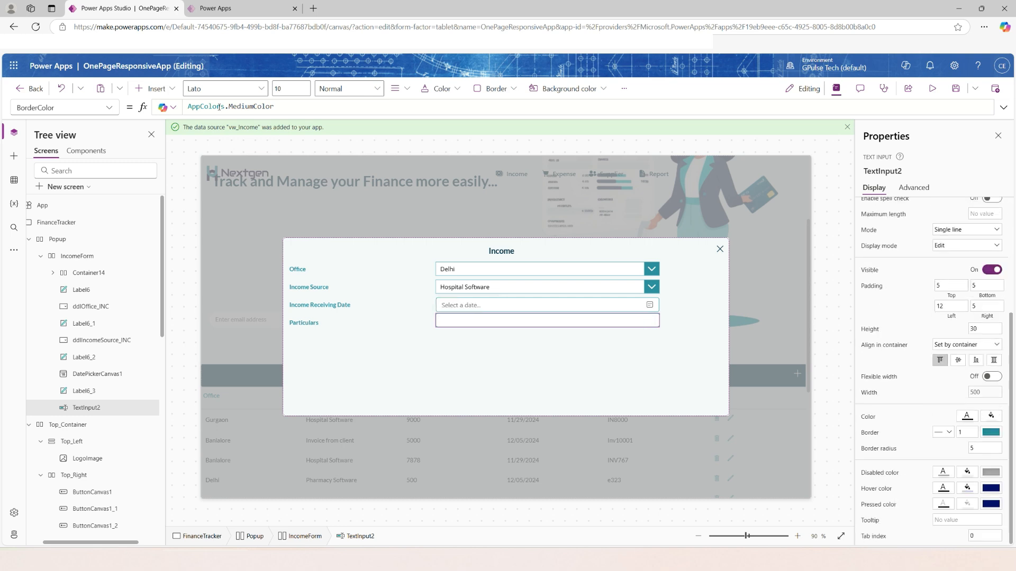
{"action": "left_click_drag", "start_coordinate": [186, 109], "coordinate": [300, 109]}
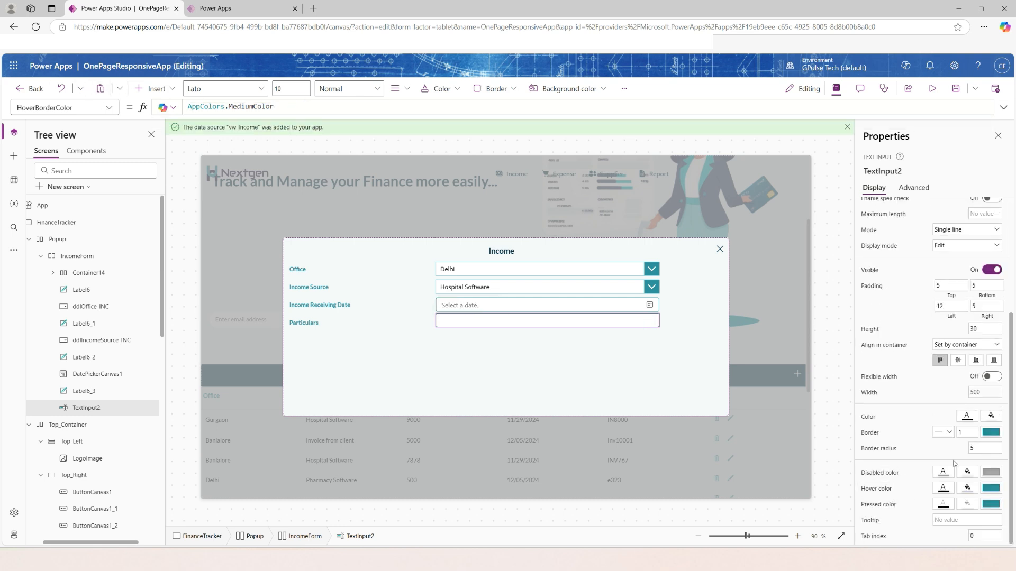
Set the Particulars text input's border radius to 1.
{"action": "left_click", "coordinate": [984, 448]}
{"action": "key", "text": "BackSpace"}
{"action": "type", "text": "1"}
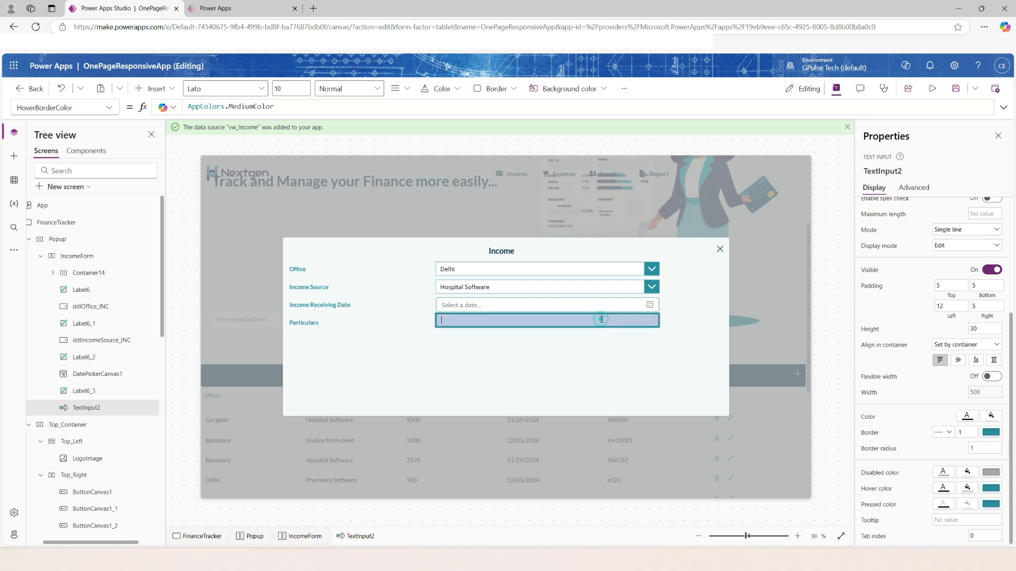
{"action": "left_click", "coordinate": [534, 394]}
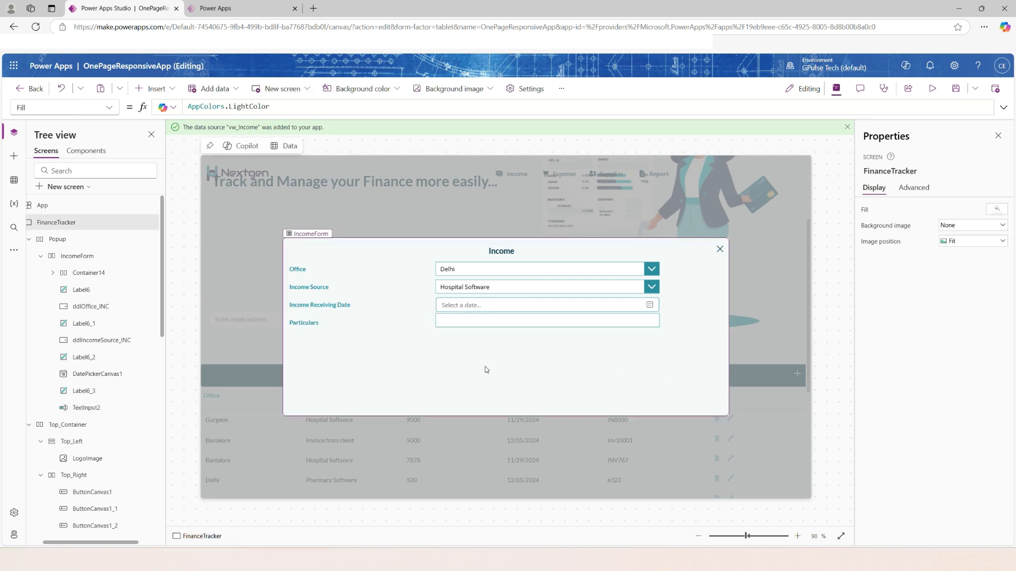
{"action": "left_click", "coordinate": [478, 328]}
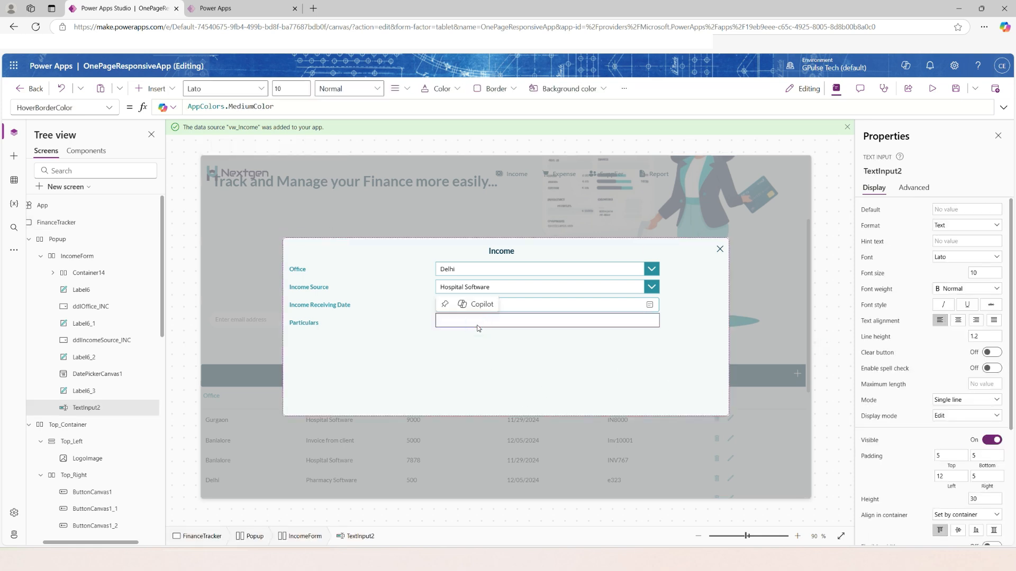
{"action": "left_click", "coordinate": [433, 343]}
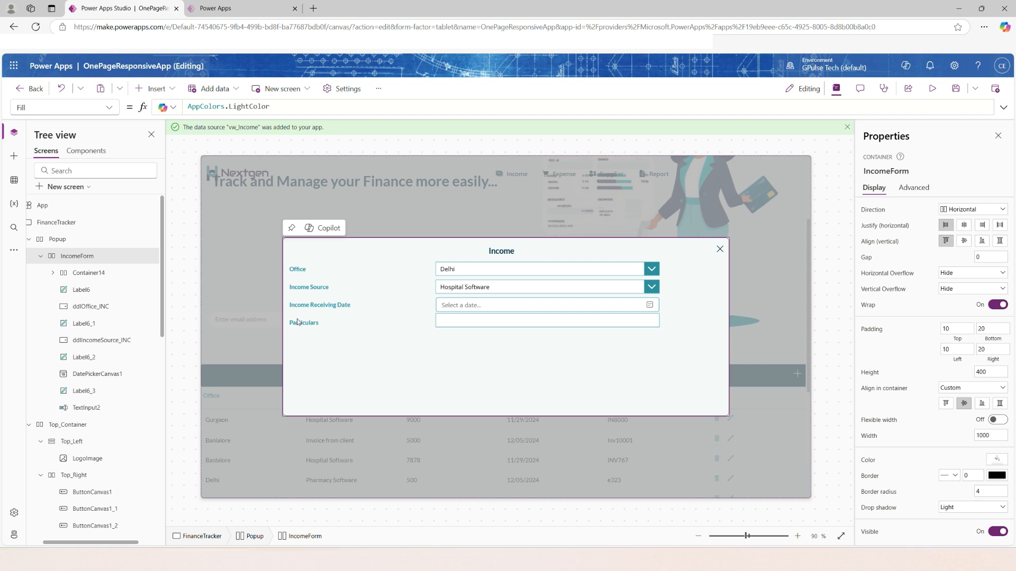
Duplicate the Particulars label below it and set the copy's text to Mode of Income.
{"action": "left_click", "coordinate": [84, 391]}
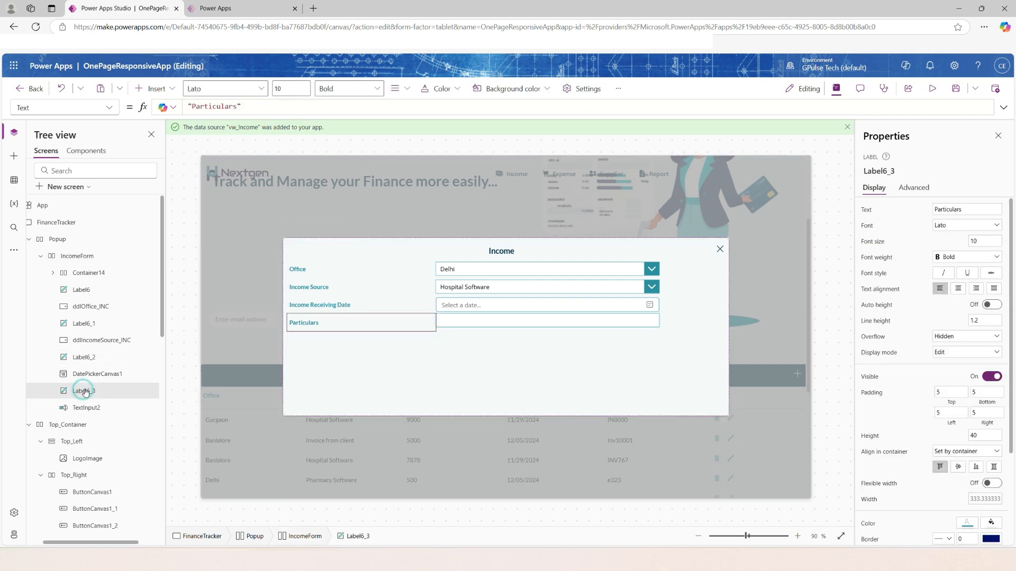
{"action": "key", "text": "ctrl+c"}
{"action": "key", "text": "ctrl+v"}
{"action": "double_click", "coordinate": [971, 209]}
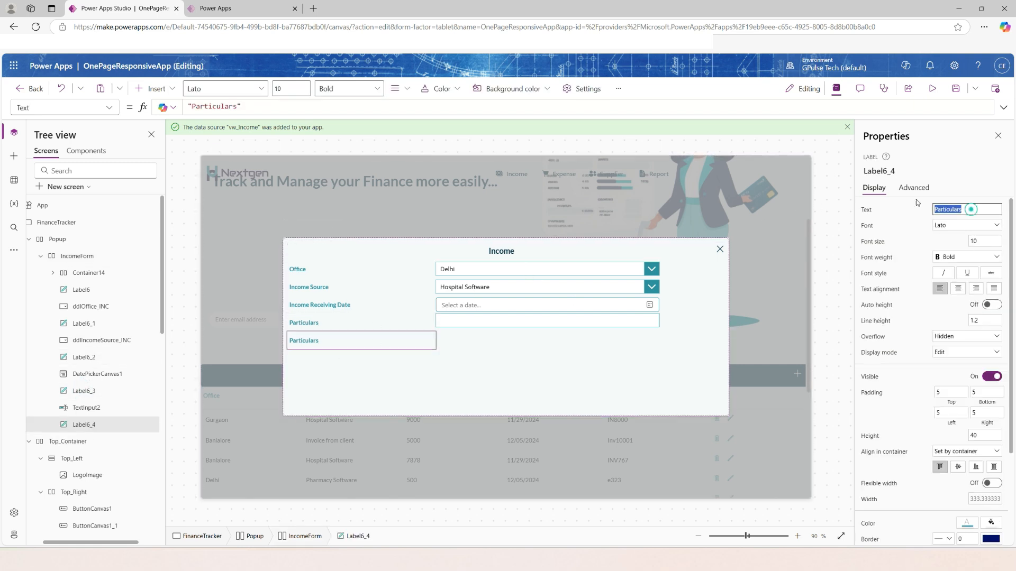
{"action": "type", "text": "Mode of Income"}
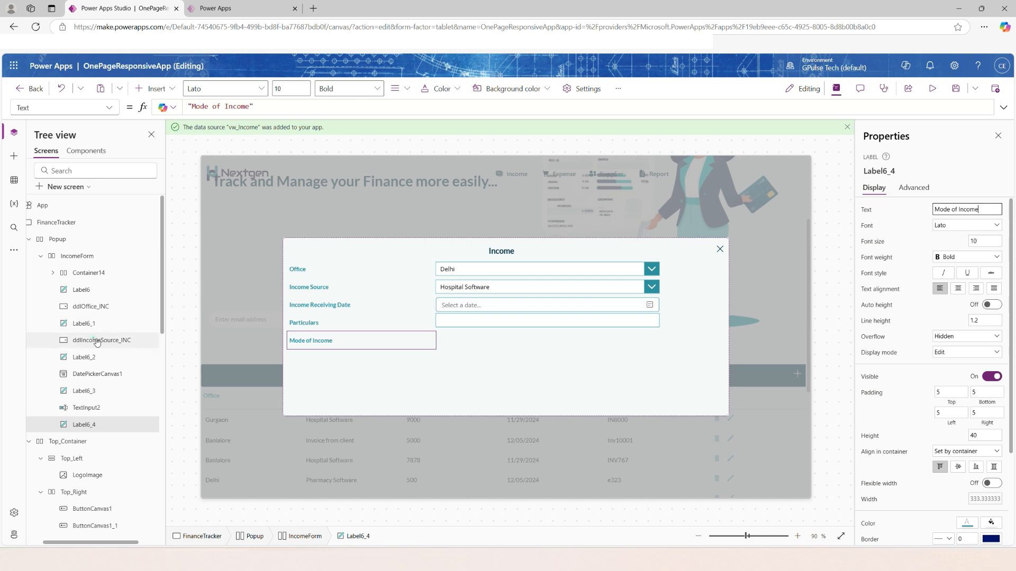
Duplicate the Income Source drop-down beside the Mode of Income label and rename the copy ddlModeofIncome_INC.
{"action": "left_click", "coordinate": [90, 339]}
{"action": "key", "text": "ctrl+c"}
{"action": "key", "text": "ctrl+v"}
{"action": "double_click", "coordinate": [147, 440]}
{"action": "type", "text": "ddlModeof"}
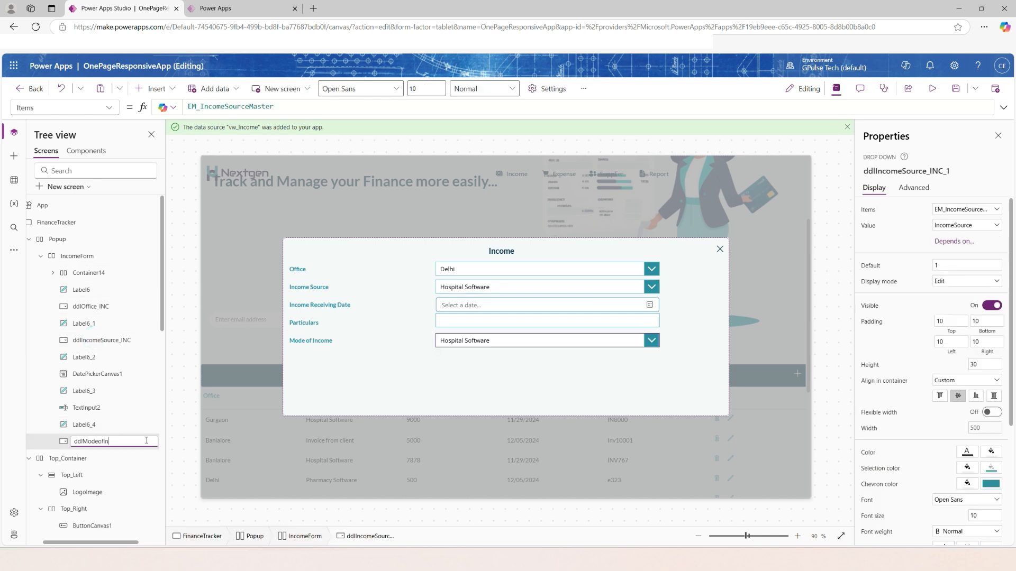
{"action": "type", "text": "Income_INC"}
{"action": "key", "text": "Return"}
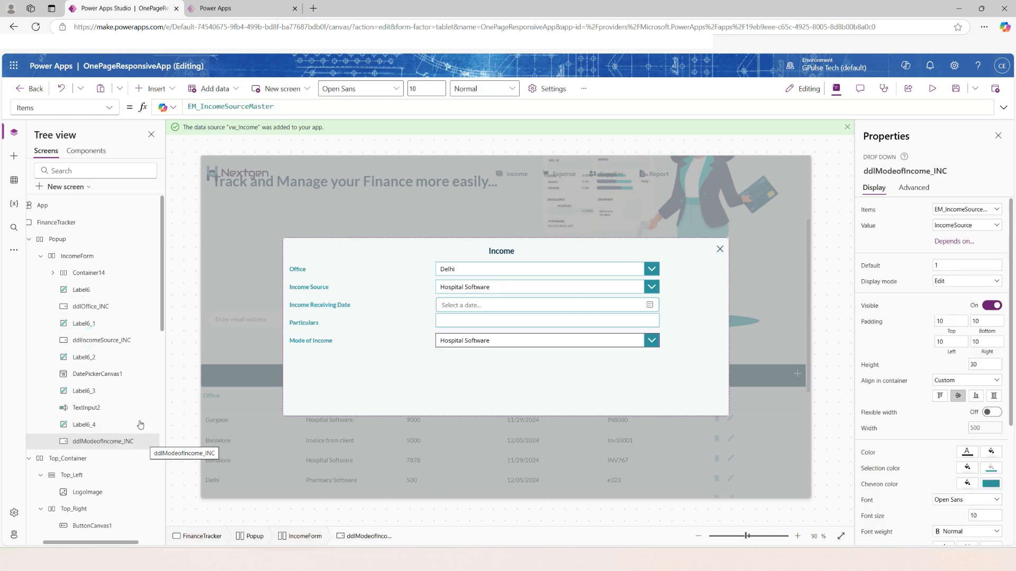
Set the Mode of Income drop-down's items to ["Cash","Bank","Adjustments","Credit Card","UPI","Others"] and check its option list.
{"action": "left_click", "coordinate": [465, 342]}
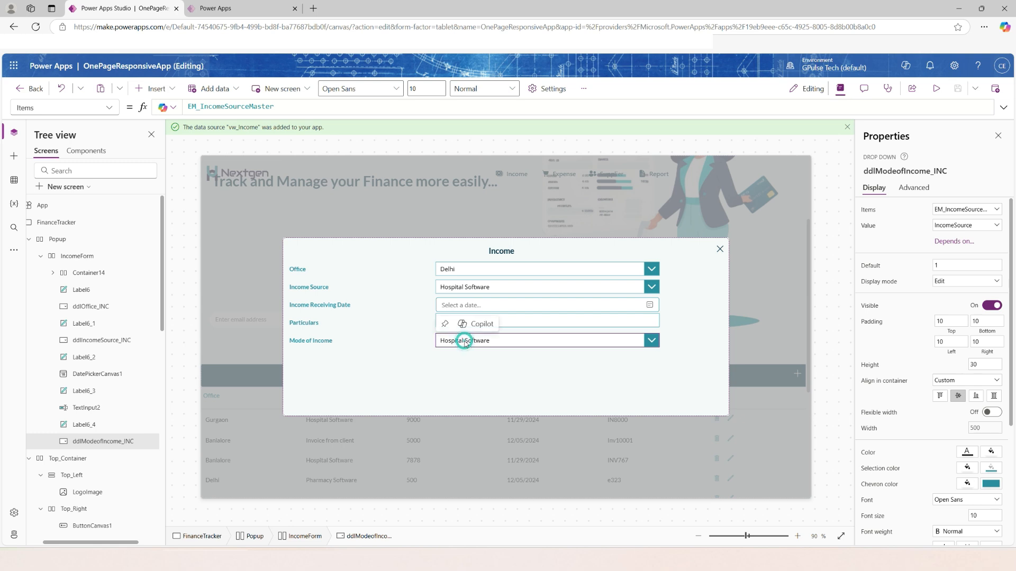
{"action": "double_click", "coordinate": [301, 109]}
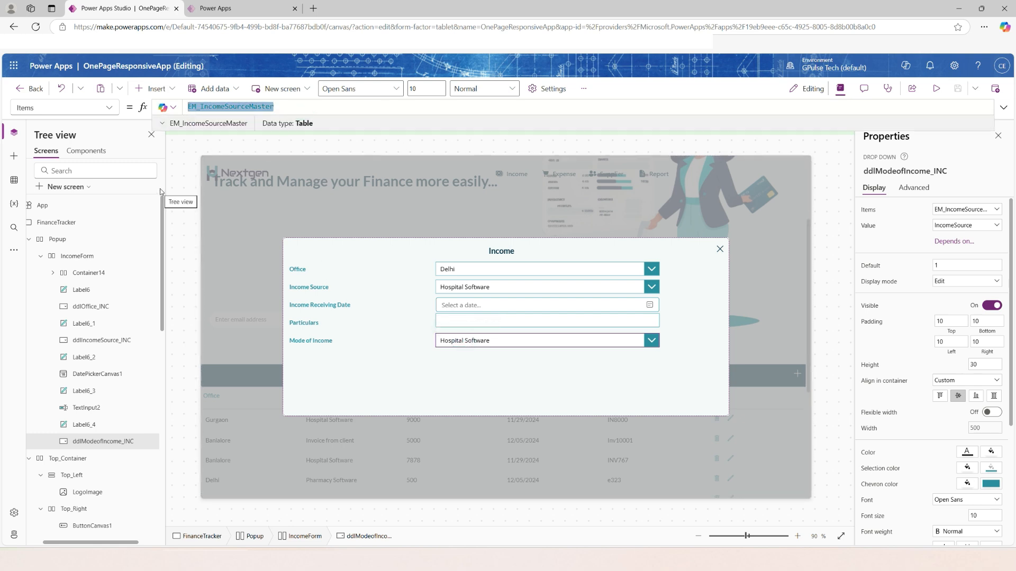
{"action": "type", "text": "[\"Cash"}
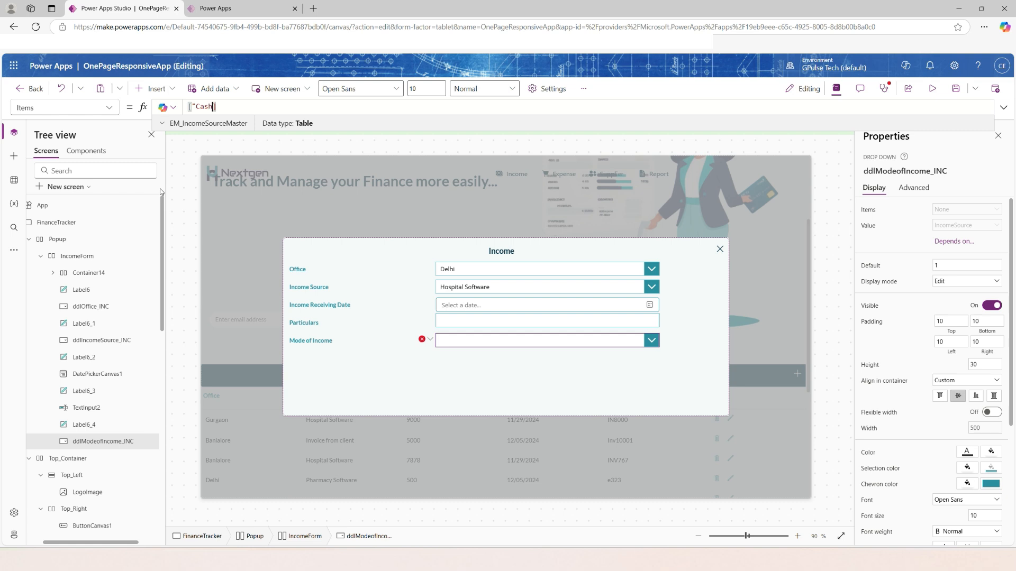
{"action": "type", "text": "\",\"Bank"}
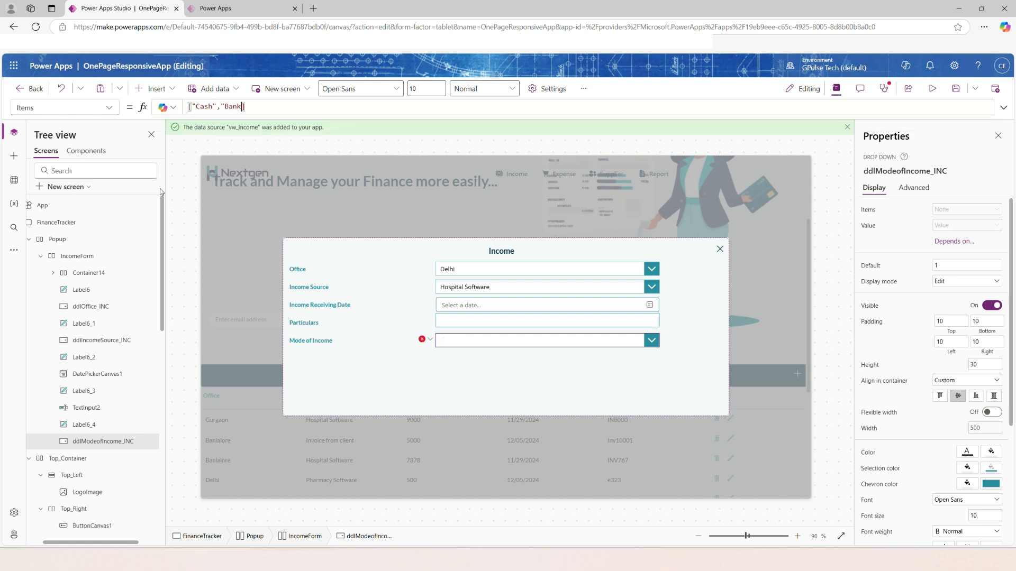
{"action": "type", "text": "\",\"Adjustments\",\"Credit"}
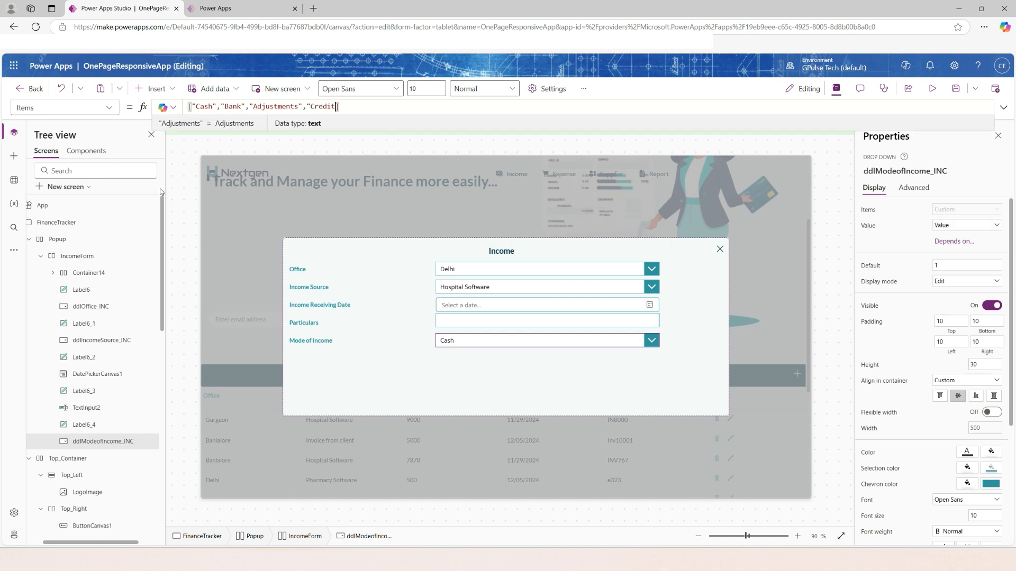
{"action": "type", "text": " Card\",\"UPI"}
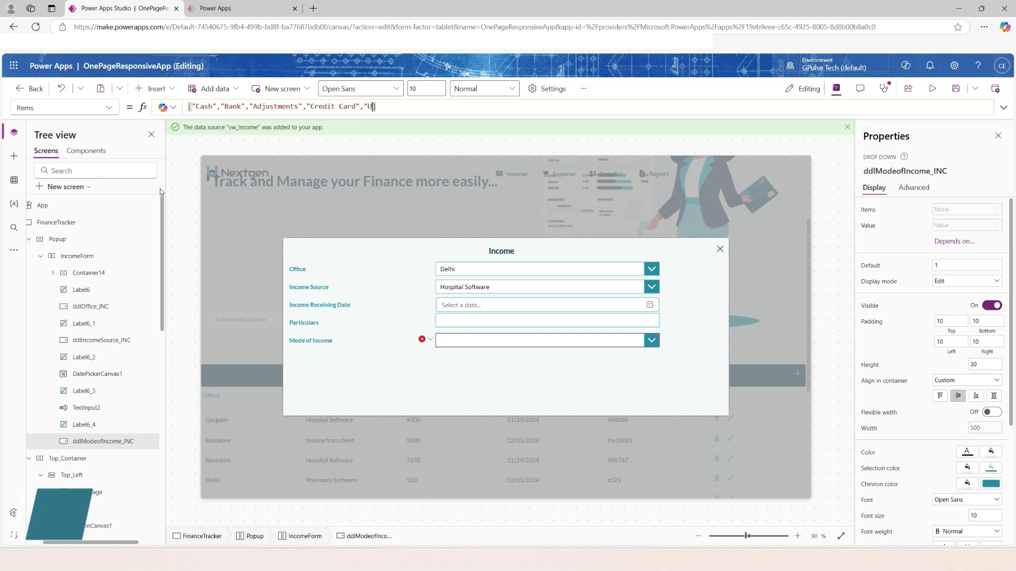
{"action": "type", "text": "\",\"O"}
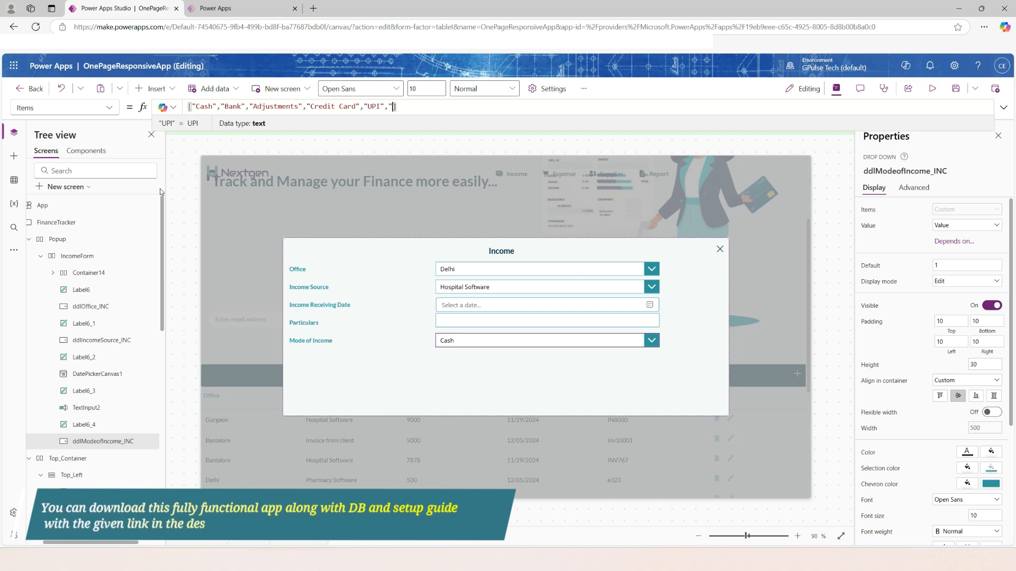
{"action": "type", "text": "thers\""}
{"action": "left_click", "coordinate": [651, 341], "text": "alt"}
{"action": "left_click", "coordinate": [696, 348], "text": "alt"}
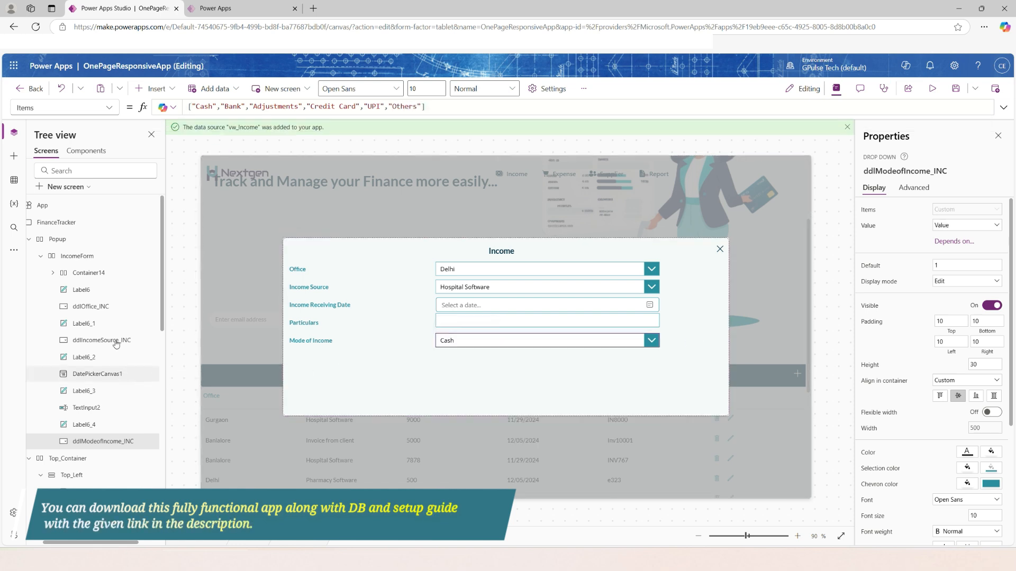
Duplicate the Office label below Mode of Income and set the copy's text to Amount.
{"action": "left_click", "coordinate": [86, 290]}
{"action": "key", "text": "ctrl+c"}
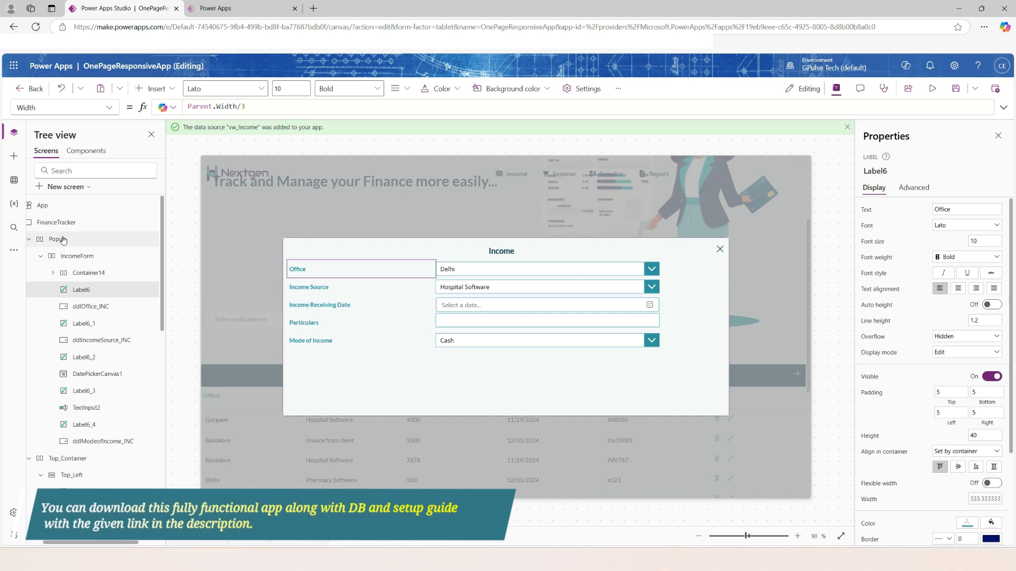
{"action": "key", "text": "ctrl+v"}
{"action": "key", "text": "ctrl+a"}
{"action": "type", "text": "Amo"}
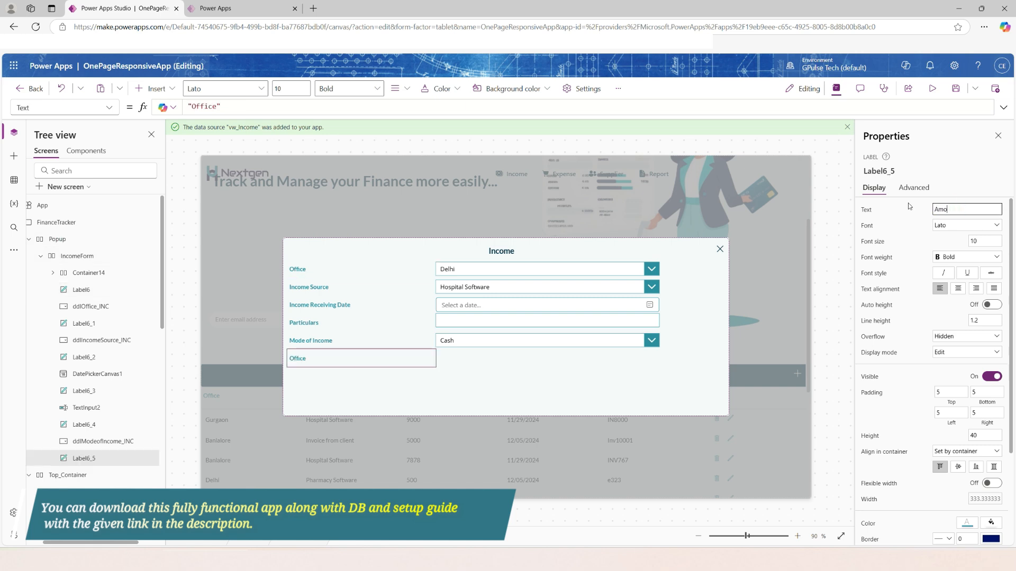
{"action": "type", "text": "unt"}
Duplicate the Particulars text input beside the Amount label and rename the copy txtAmount_INC.
{"action": "left_click", "coordinate": [529, 321]}
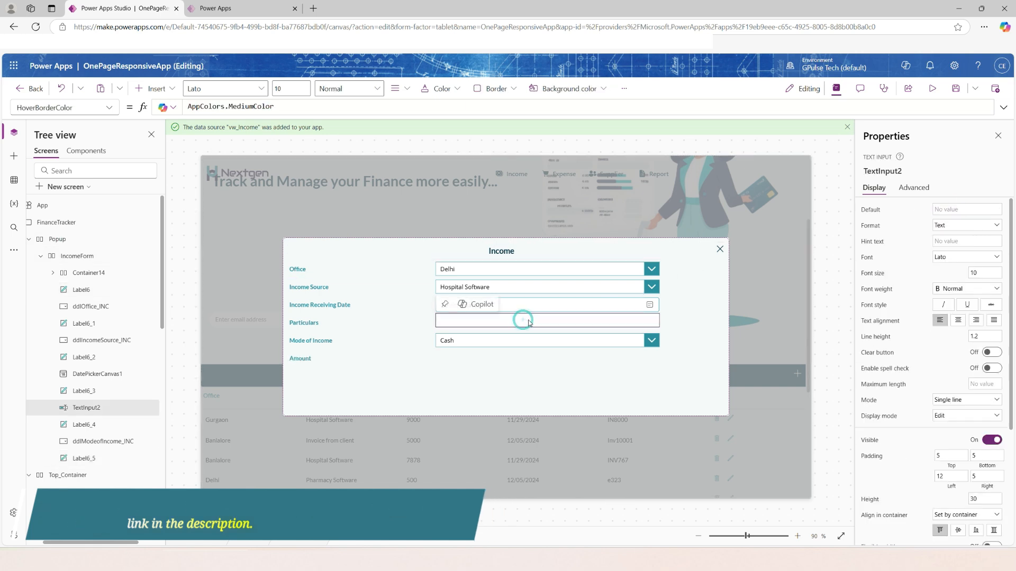
{"action": "key", "text": "ctrl+c"}
{"action": "key", "text": "ctrl+v"}
{"action": "double_click", "coordinate": [143, 475]}
{"action": "type", "text": "txt"}
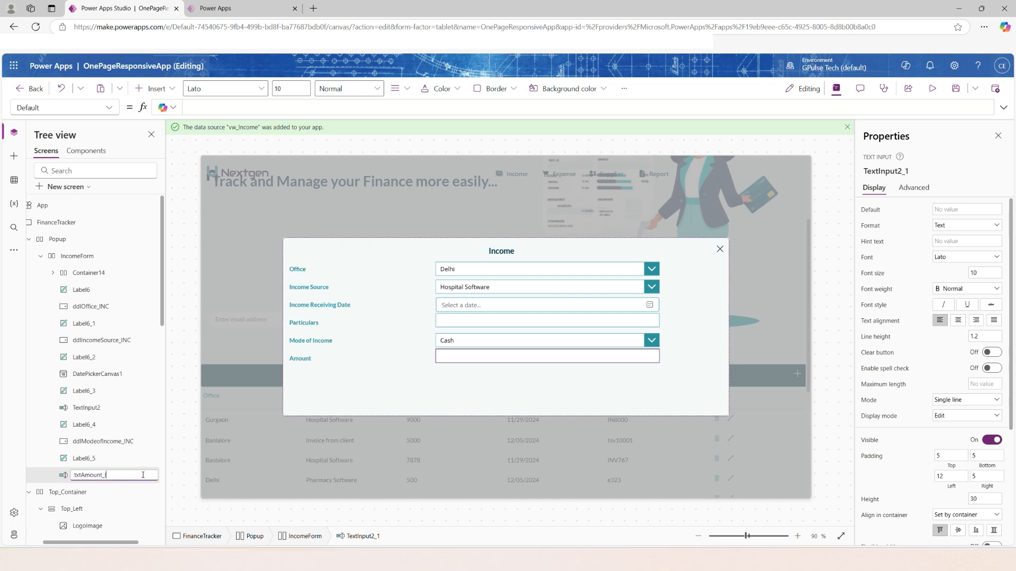
{"action": "type", "text": "Amount_INC"}
{"action": "key", "text": "Return"}
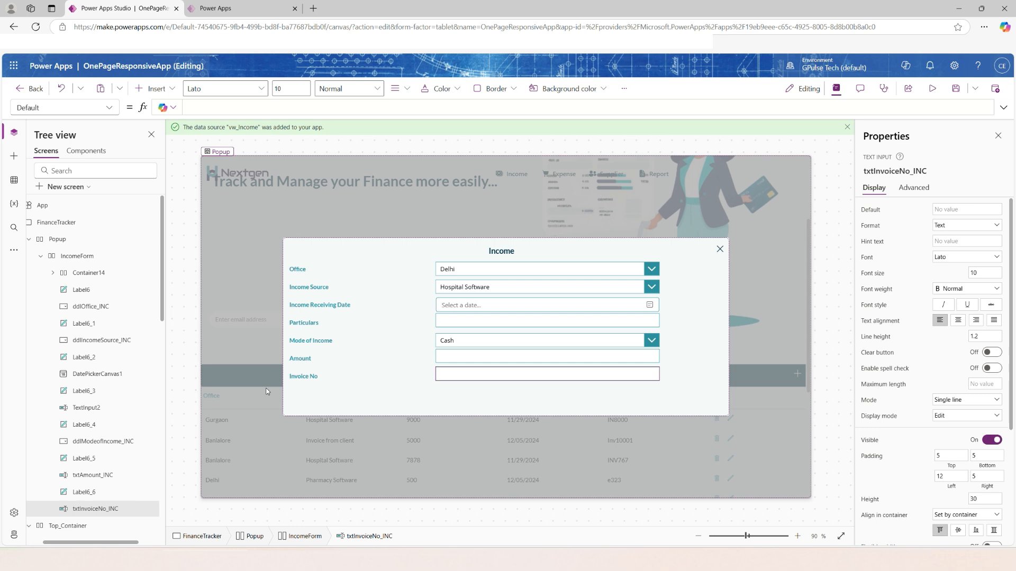
Insert a horizontal container at the end of IncomeForm and set its minimum height to 40.
{"action": "left_click", "coordinate": [64, 256]}
{"action": "left_click_drag", "start_coordinate": [118, 542], "coordinate": [102, 543]}
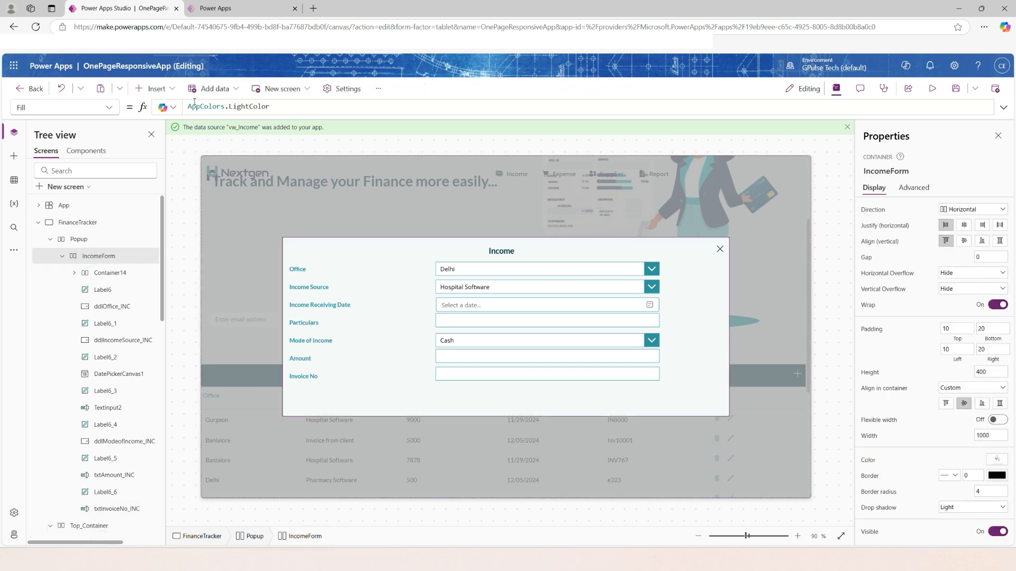
{"action": "left_click", "coordinate": [155, 89]}
{"action": "left_click", "coordinate": [171, 110]}
{"action": "type", "text": "hori"}
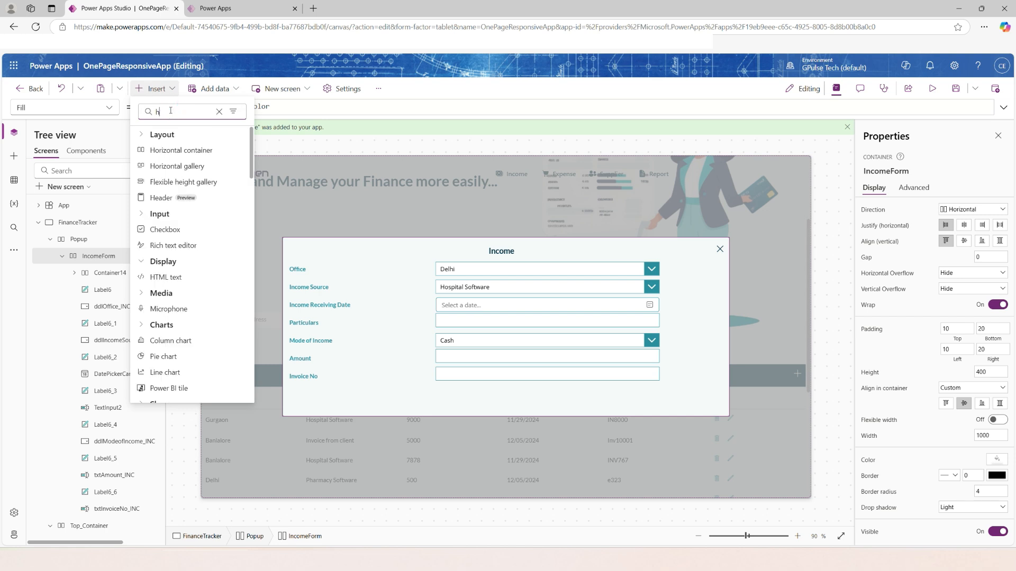
{"action": "left_click", "coordinate": [170, 150]}
{"action": "scroll", "coordinate": [930, 480], "scroll_direction": "down", "scroll_amount": 1}
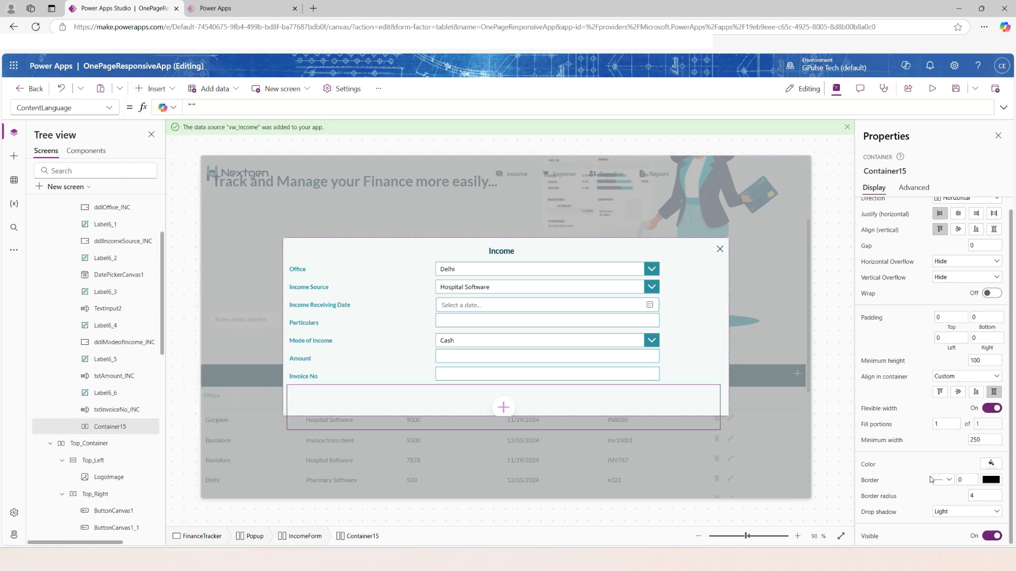
{"action": "scroll", "coordinate": [930, 479], "scroll_direction": "up", "scroll_amount": 1}
{"action": "left_click", "coordinate": [982, 371]}
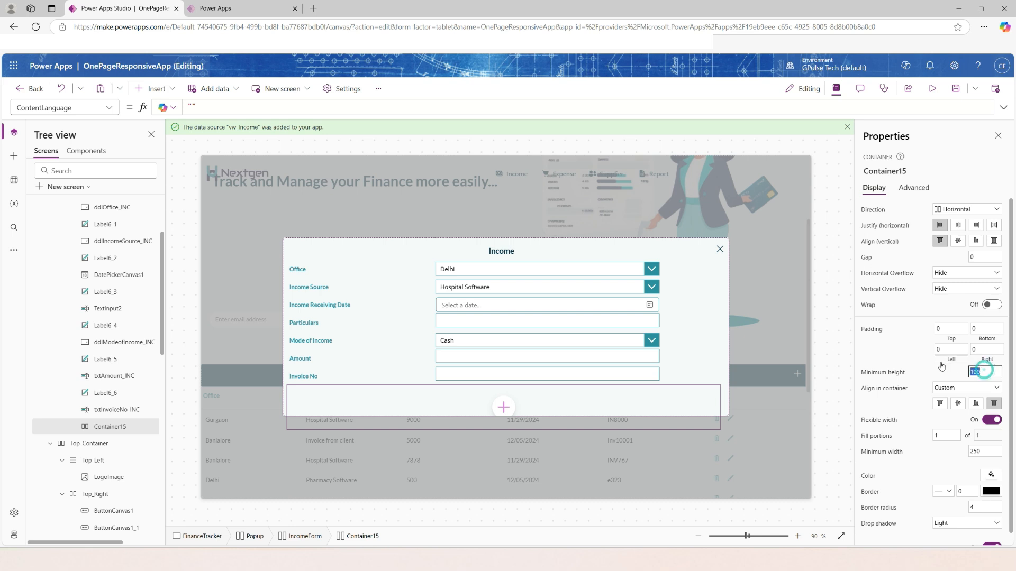
{"action": "type", "text": "40"}
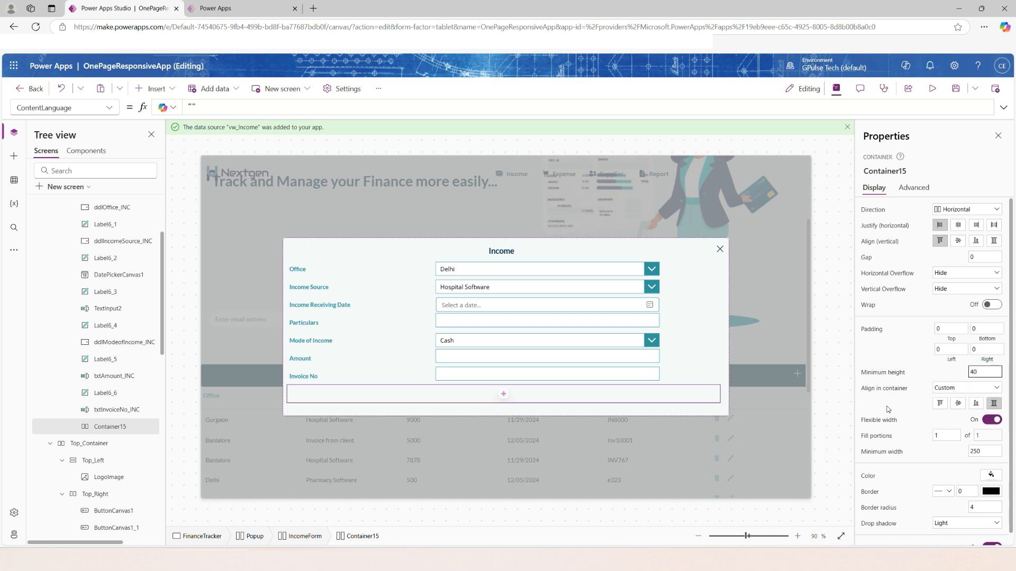
Insert a classic button into the new horizontal container below the Invoice No row.
{"action": "left_click", "coordinate": [503, 395]}
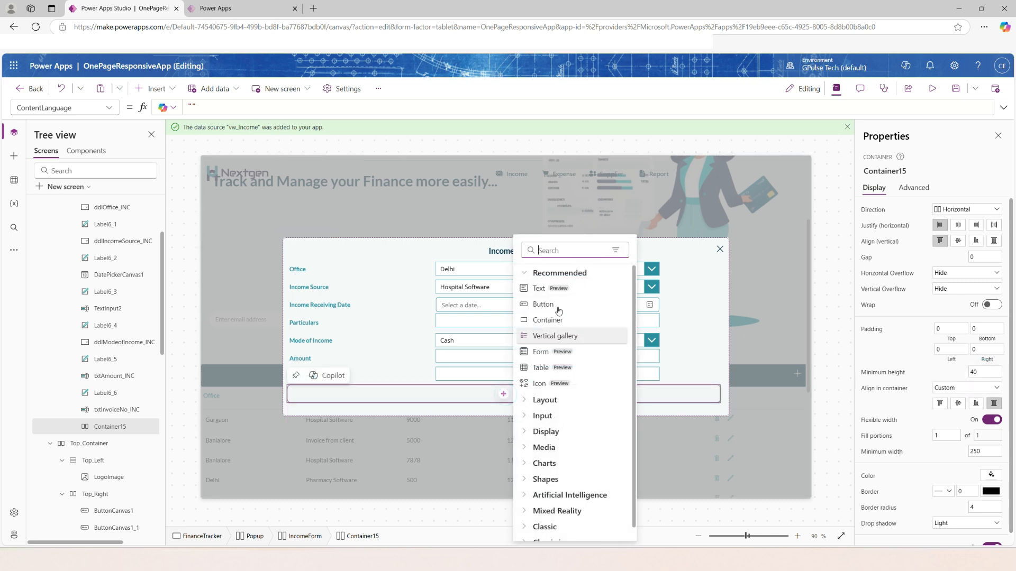
{"action": "left_click", "coordinate": [560, 250]}
{"action": "type", "text": "but"}
{"action": "left_click", "coordinate": [542, 352]}
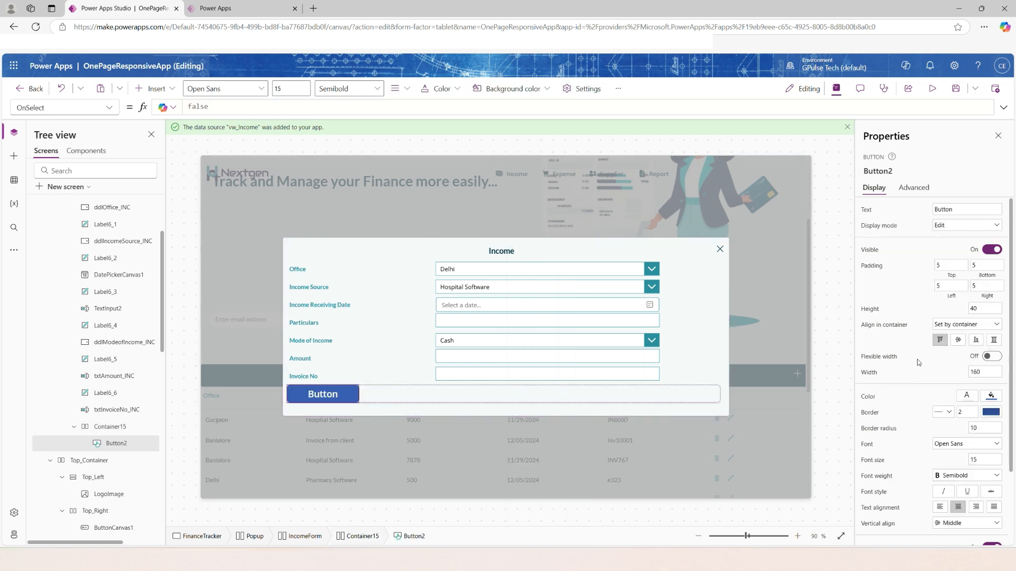
Set the new button's height to 30, its font size to 10 and its font to Lato.
{"action": "double_click", "coordinate": [978, 307]}
{"action": "type", "text": "30"}
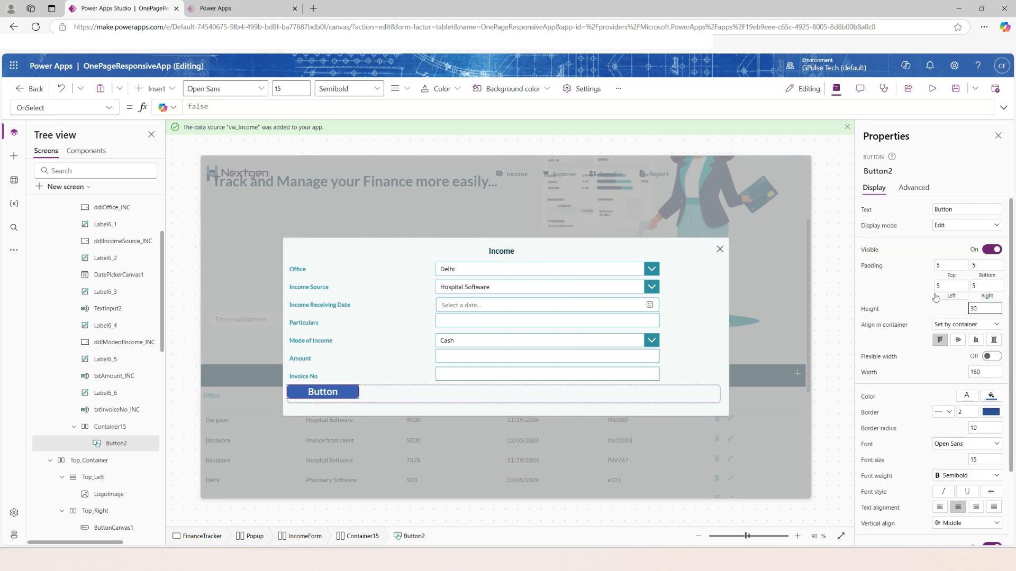
{"action": "scroll", "coordinate": [947, 354], "scroll_direction": "down", "scroll_amount": 1}
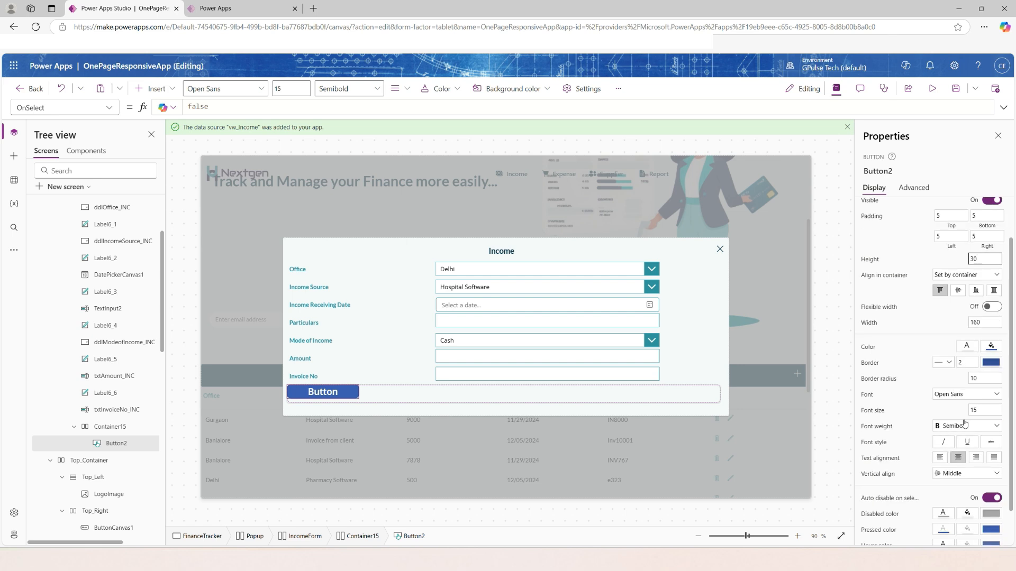
{"action": "double_click", "coordinate": [979, 410]}
{"action": "type", "text": "10"}
{"action": "left_click", "coordinate": [950, 395]}
{"action": "left_click", "coordinate": [953, 288]}
Set the button's text to Save and its fill to AppColors.DarkColor, and center it vertically in its container.
{"action": "scroll", "coordinate": [950, 469], "scroll_direction": "down", "scroll_amount": 1}
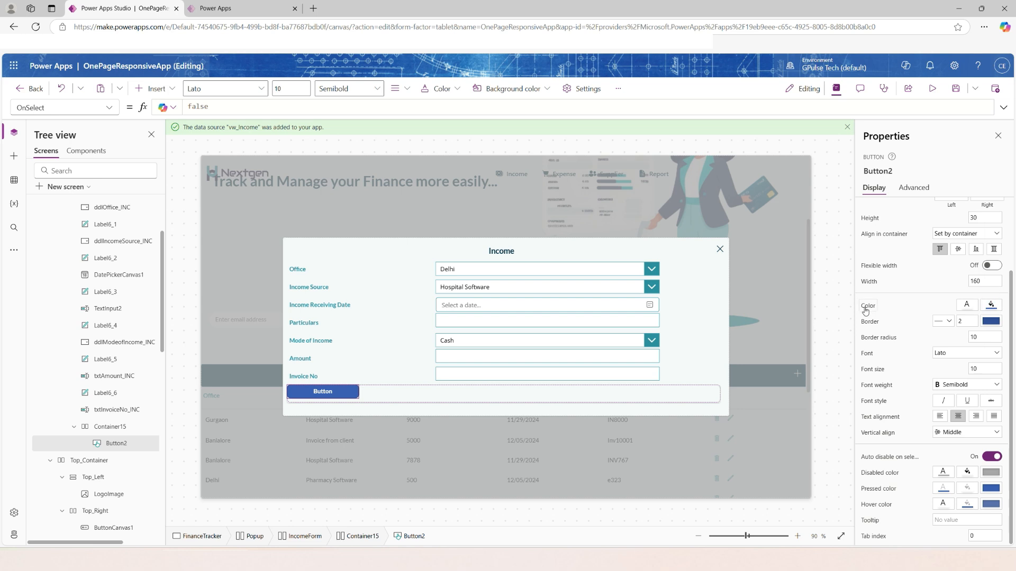
{"action": "left_click_drag", "start_coordinate": [965, 208], "coordinate": [894, 205]}
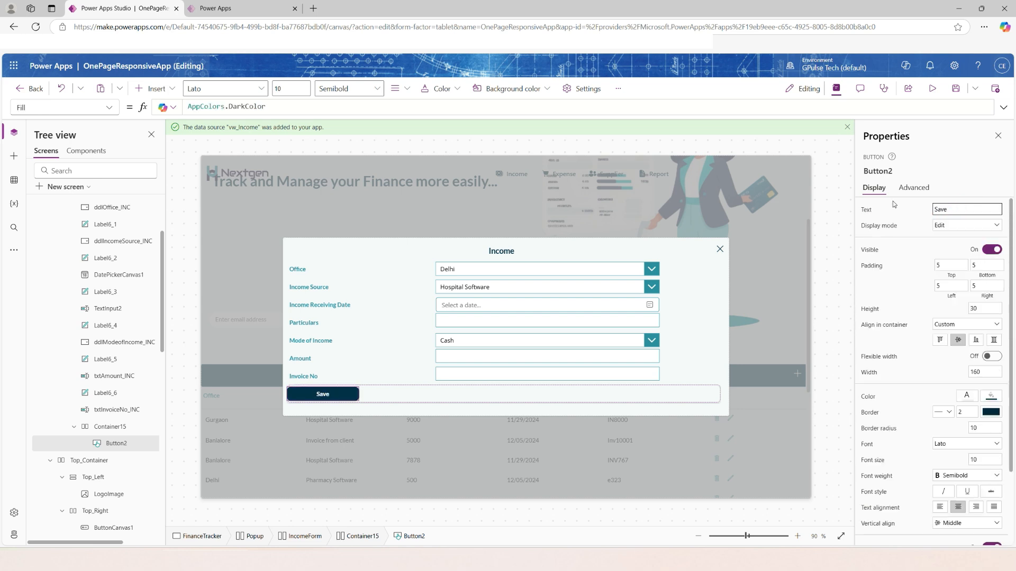
{"action": "left_click", "coordinate": [940, 339]}
Set the Save button container's border radius to 0 and its drop shadow to None.
{"action": "left_click", "coordinate": [110, 426]}
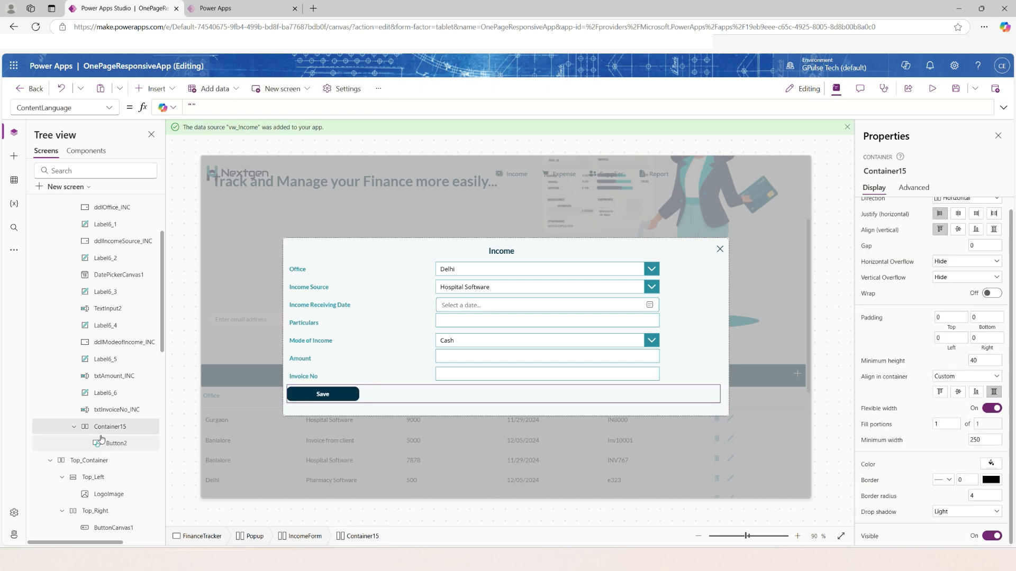
{"action": "left_click", "coordinate": [991, 495]}
{"action": "left_click", "coordinate": [990, 495]}
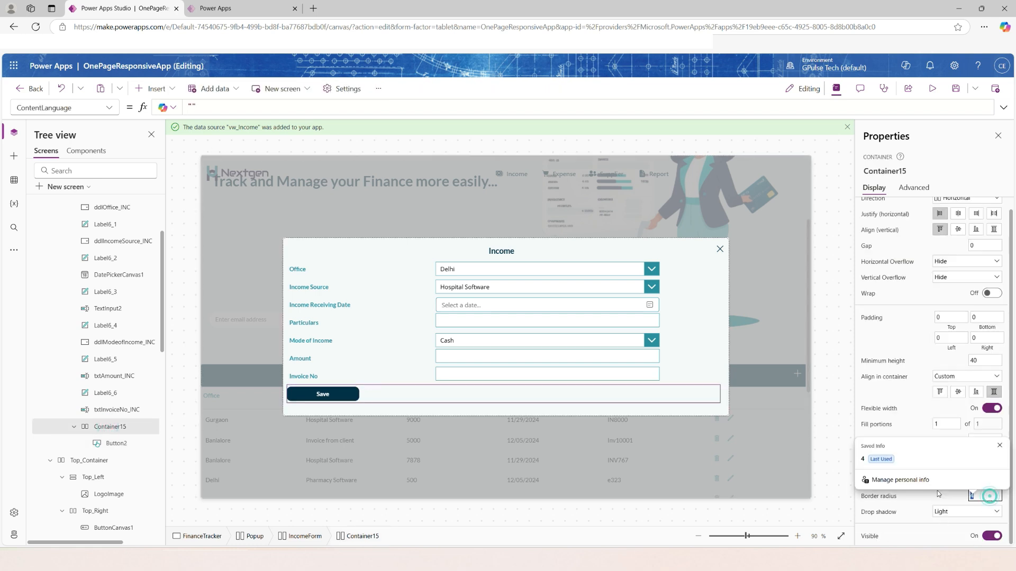
{"action": "type", "text": "0"}
{"action": "left_click", "coordinate": [967, 511]}
{"action": "left_click", "coordinate": [944, 429]}
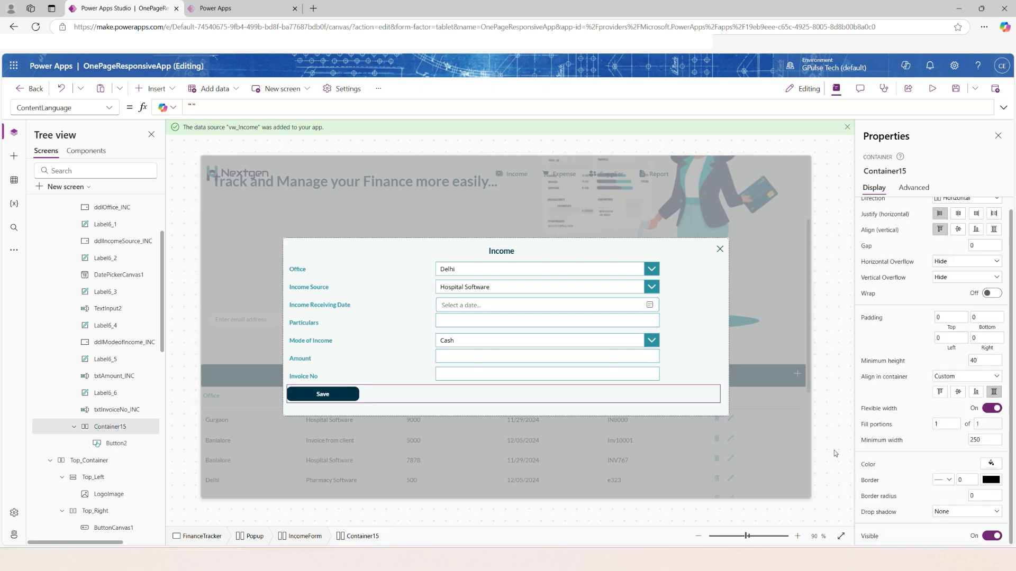
Set the top, bottom and left padding of the Office drop-down to 5.
{"action": "left_click", "coordinate": [507, 341]}
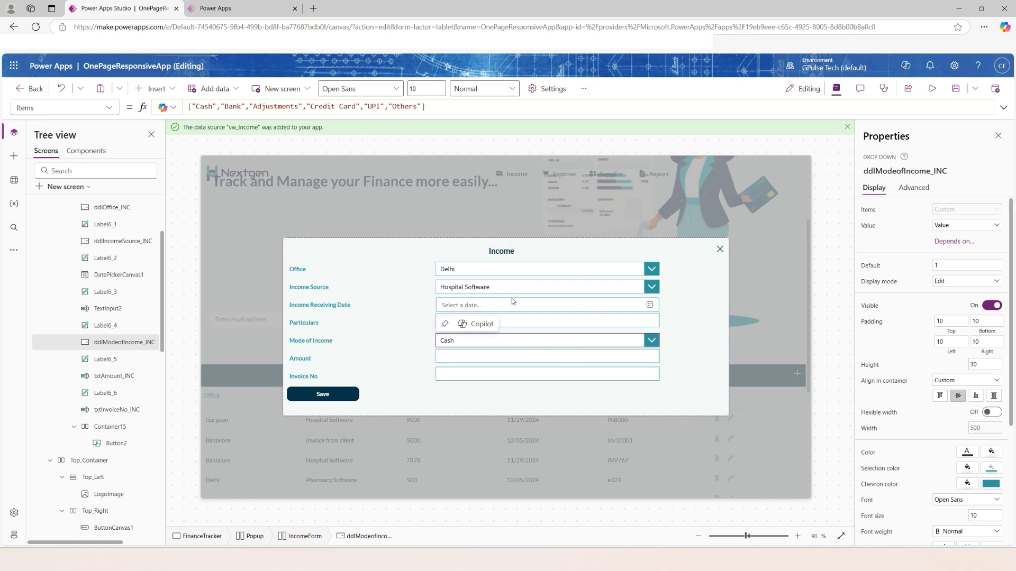
{"action": "left_click", "coordinate": [511, 275]}
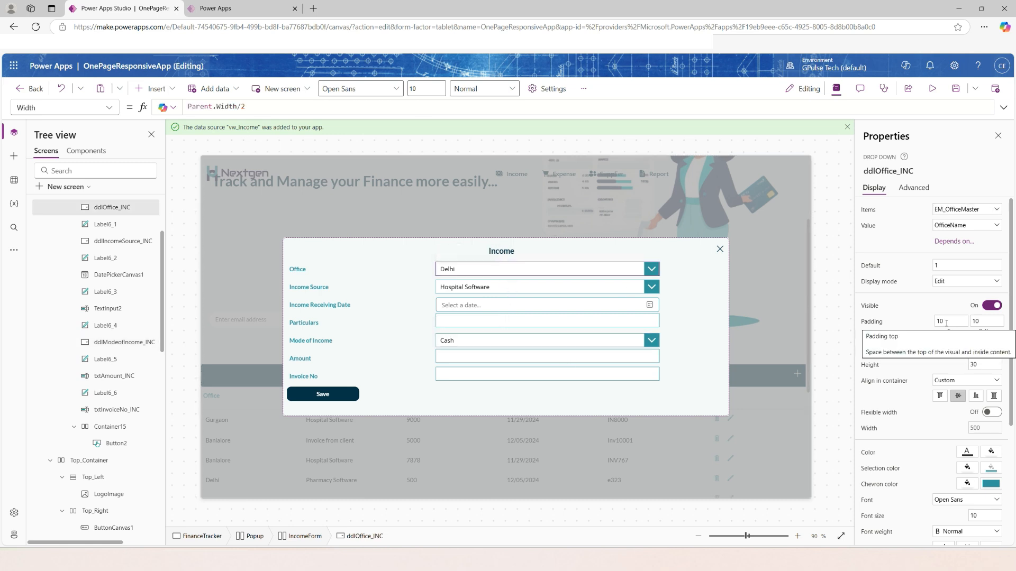
{"action": "left_click_drag", "start_coordinate": [950, 321], "coordinate": [905, 324]}
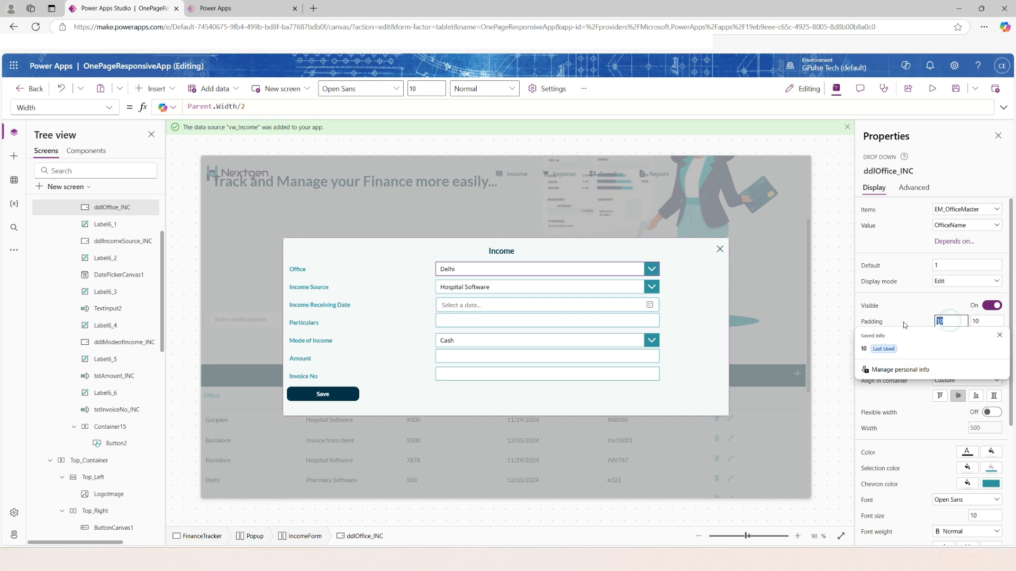
{"action": "type", "text": "5"}
{"action": "left_click_drag", "start_coordinate": [987, 321], "coordinate": [934, 322]}
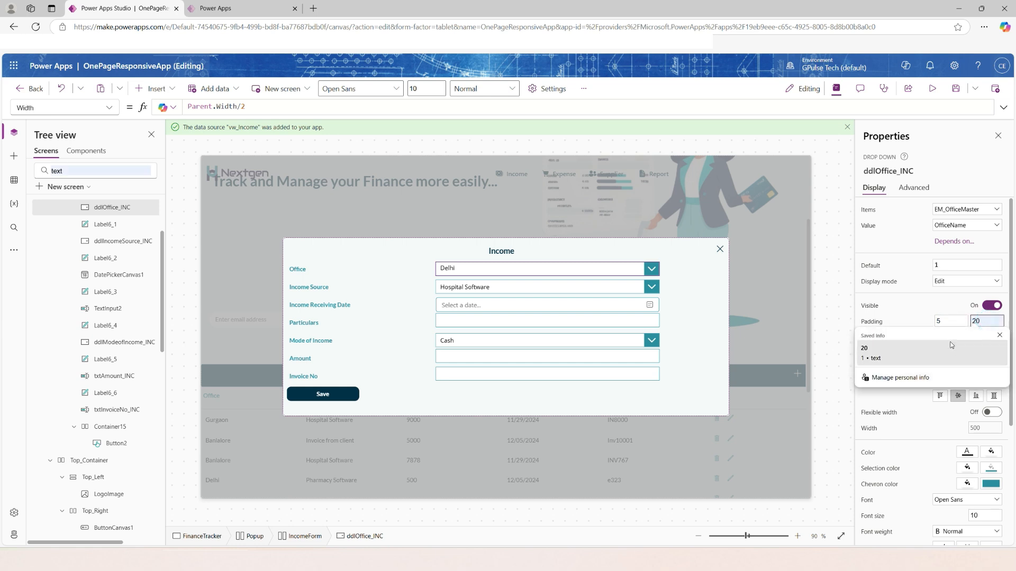
{"action": "type", "text": "5"}
{"action": "key", "text": "Tab"}
{"action": "type", "text": "5"}
Set the top, bottom and left padding of the Income Source drop-down to 5.
{"action": "key", "text": "Tab"}
{"action": "type", "text": "5"}
{"action": "left_click", "coordinate": [561, 290]}
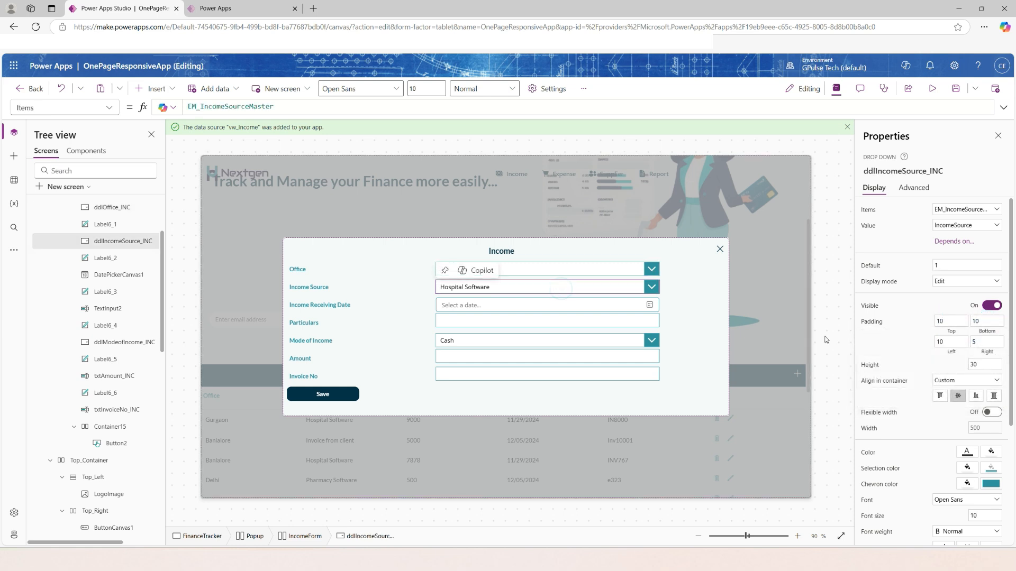
{"action": "left_click", "coordinate": [934, 321]}
{"action": "left_click_drag", "start_coordinate": [947, 321], "coordinate": [920, 322]}
{"action": "type", "text": "5"}
{"action": "key", "text": "Tab"}
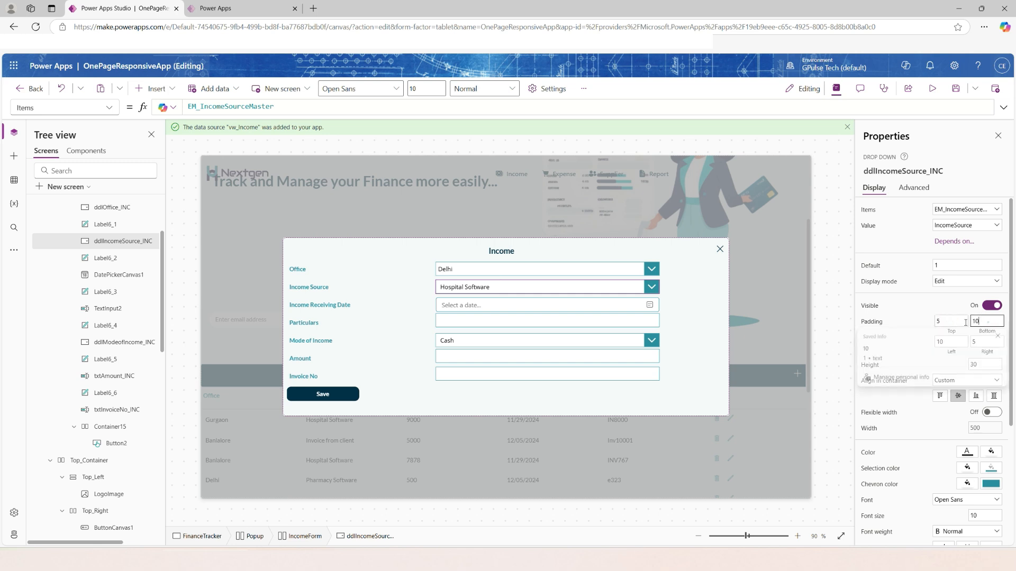
Set the Income Receiving Date picker's padding to 5 and the Invoice No text input's left padding to 5.
{"action": "type", "text": "5"}
{"action": "key", "text": "Tab"}
{"action": "type", "text": "5"}
{"action": "left_click", "coordinate": [562, 305]}
{"action": "left_click", "coordinate": [942, 359]}
{"action": "type", "text": "5"}
{"action": "key", "text": "Tab"}
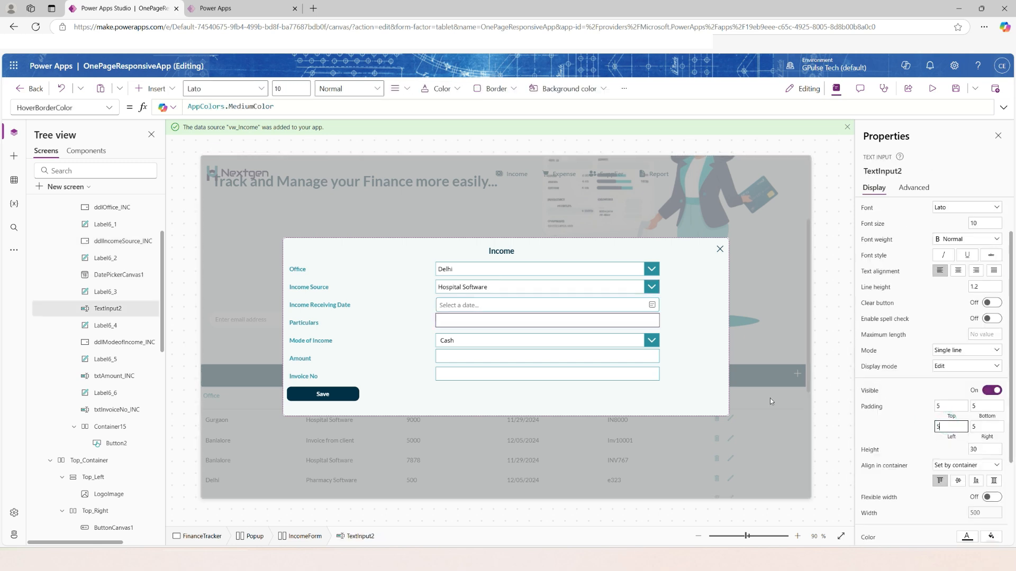
{"action": "left_click", "coordinate": [526, 359]}
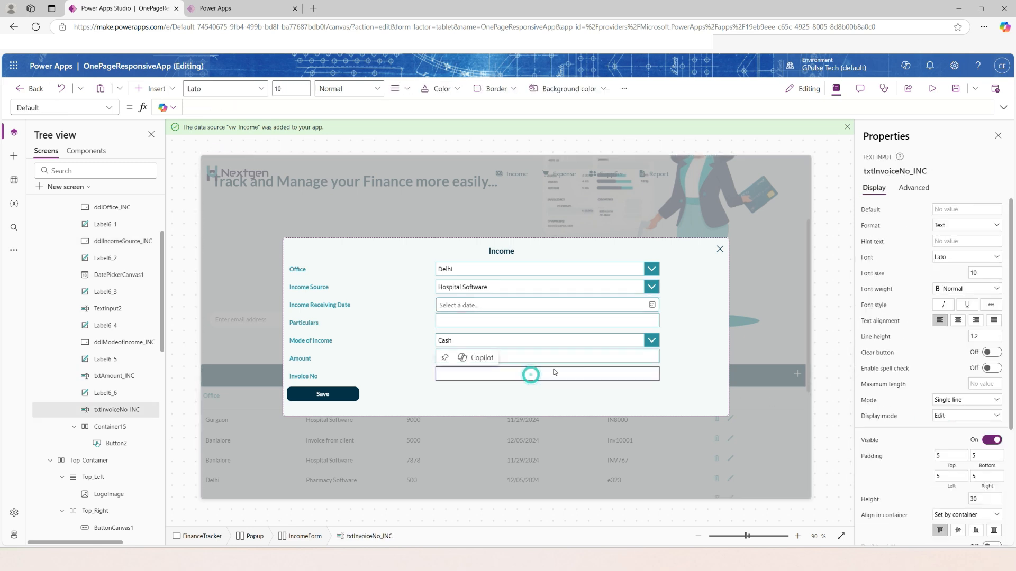
Preview the app with the Income popup on an Apple iPad Pro 11" and an Apple iPhone 11, then return to editing.
{"action": "left_click", "coordinate": [470, 358]}
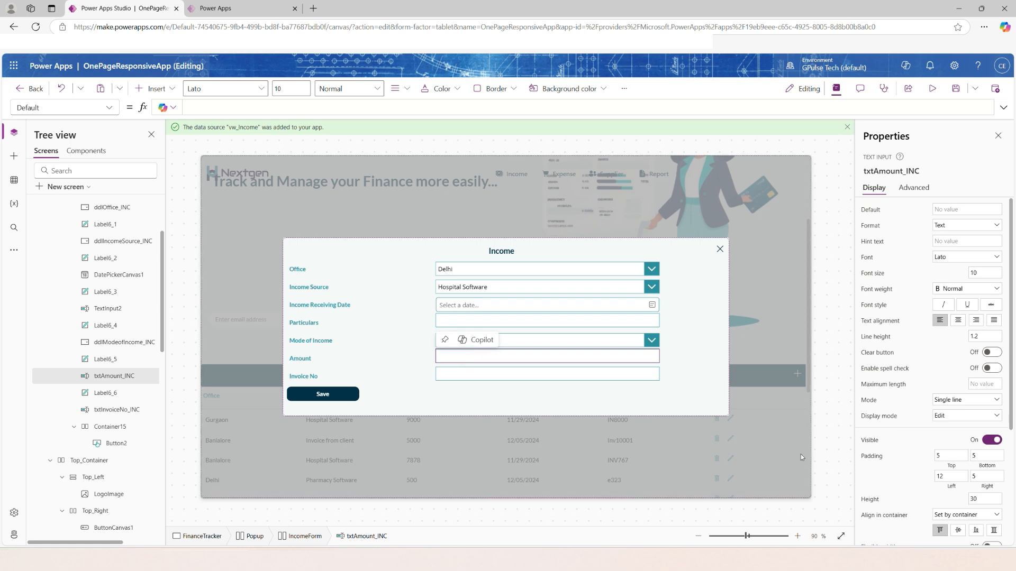
{"action": "left_click", "coordinate": [663, 393]}
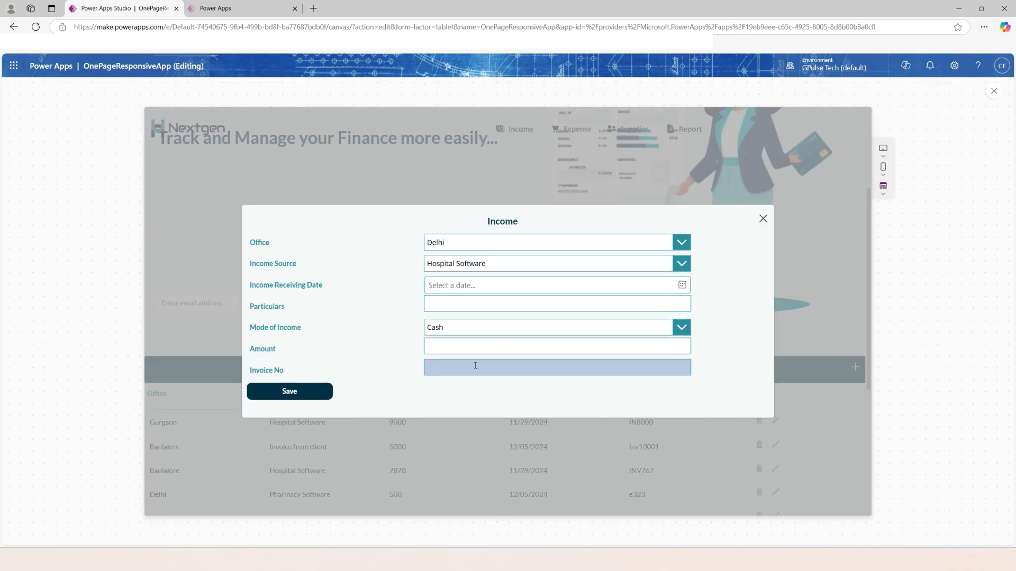
{"action": "left_click", "coordinate": [936, 88]}
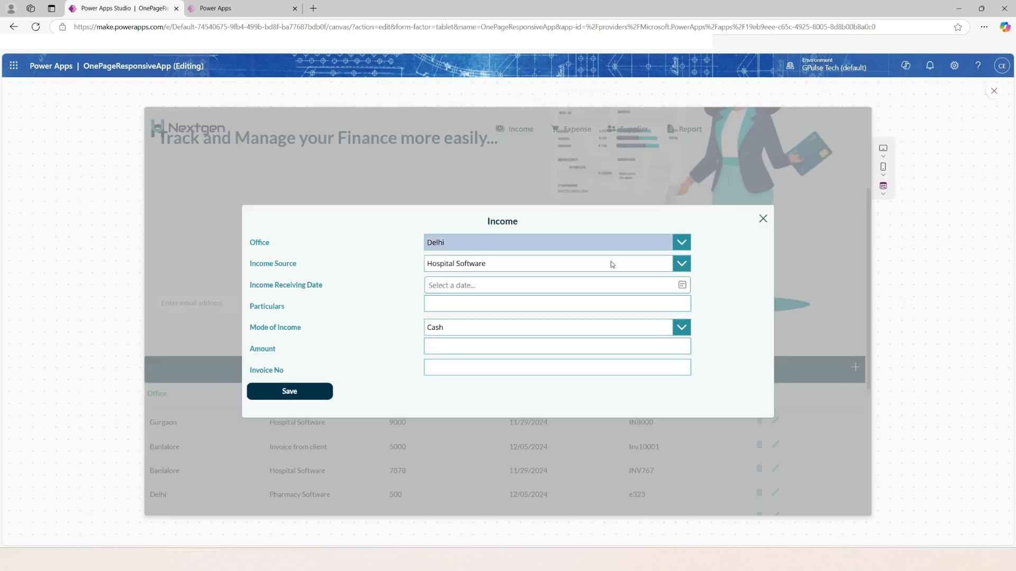
{"action": "left_click", "coordinate": [882, 152]}
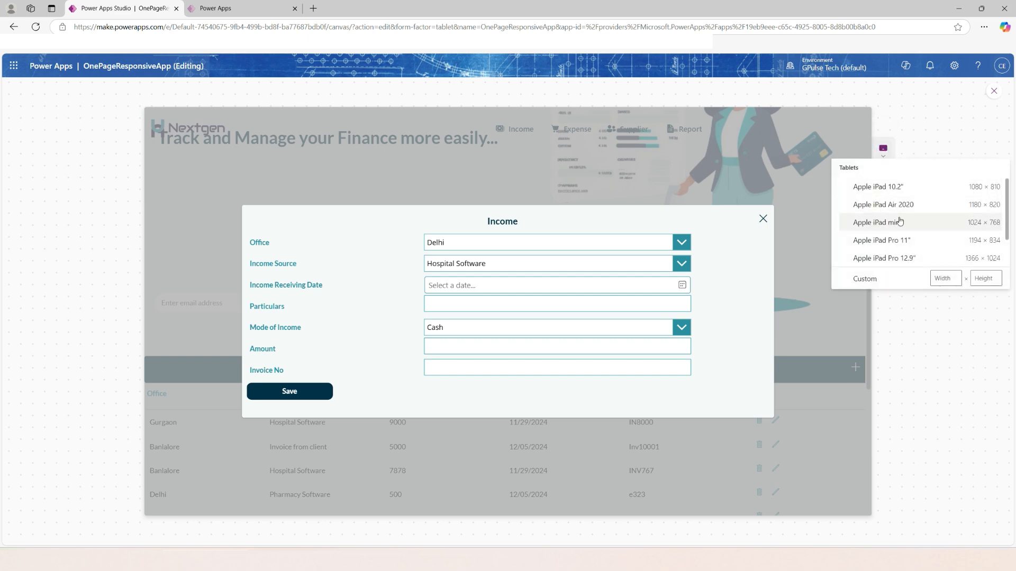
{"action": "left_click", "coordinate": [881, 240]}
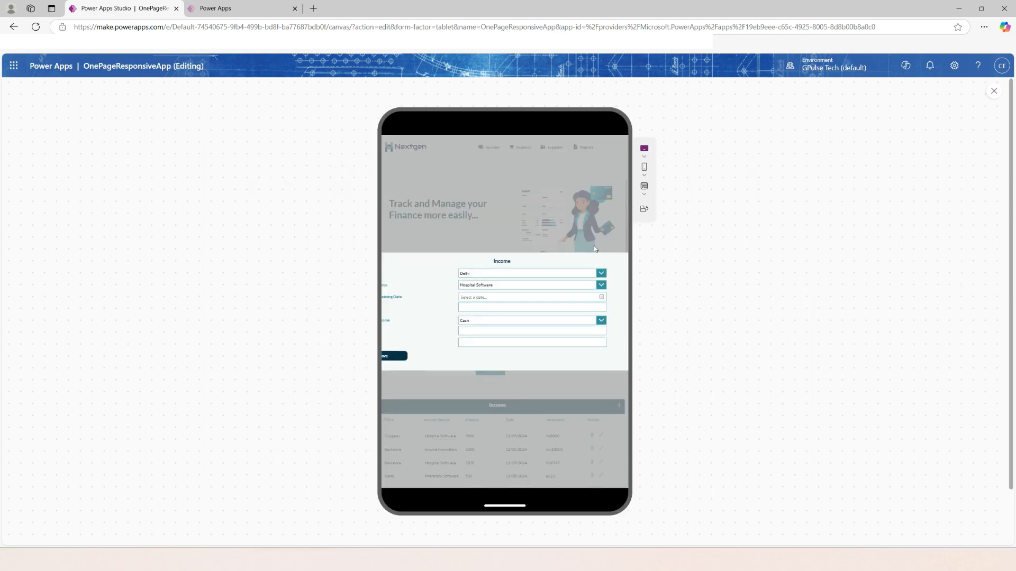
{"action": "left_click", "coordinate": [643, 172]}
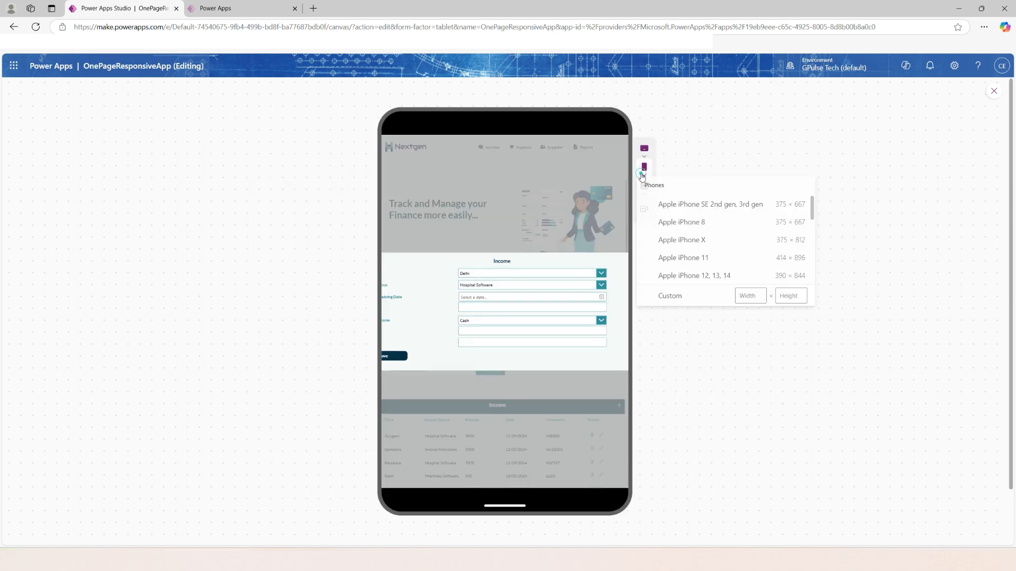
{"action": "left_click", "coordinate": [726, 259]}
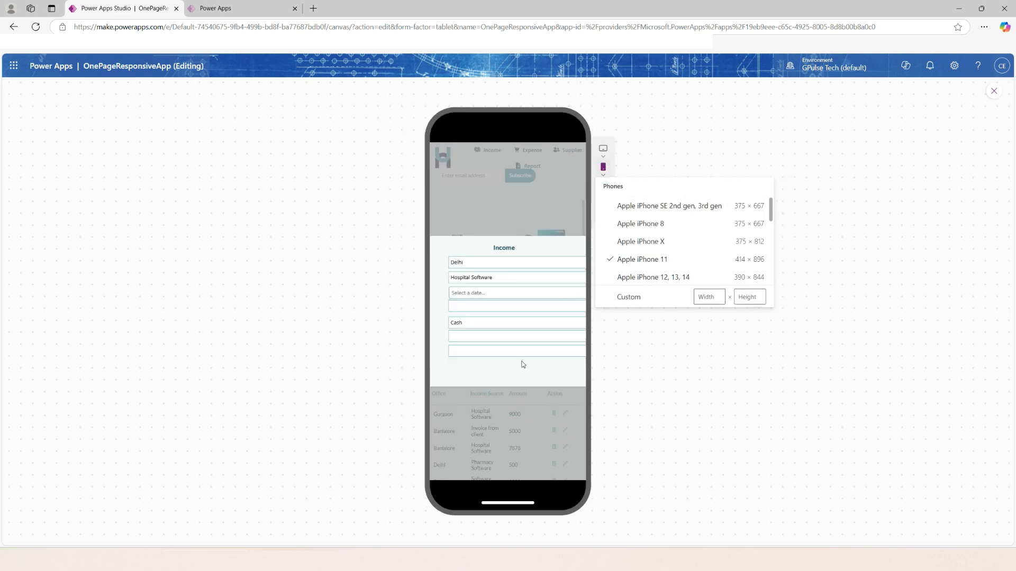
{"action": "key", "text": "Escape"}
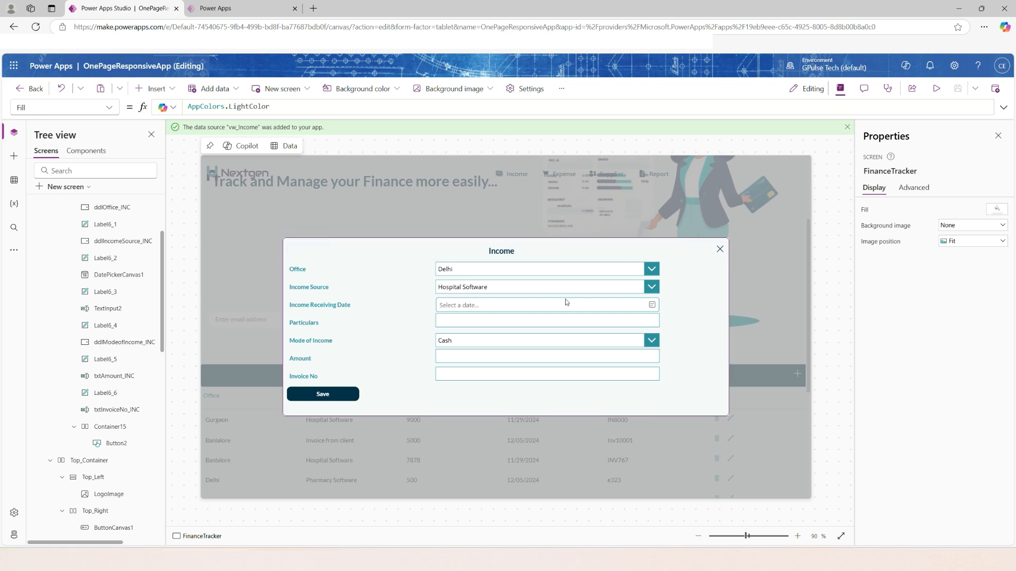
Replace the IncomeForm container's Width with an If formula that starts by testing FinanceTracker.Size<=ScreenSize.Small.
{"action": "scroll", "coordinate": [101, 291], "scroll_direction": "up", "scroll_amount": 3}
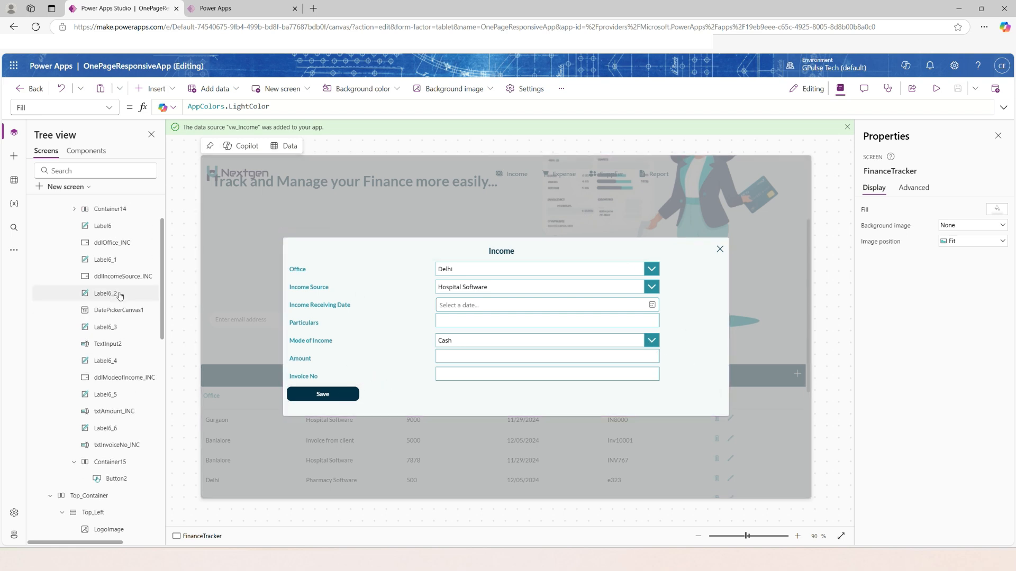
{"action": "left_click", "coordinate": [80, 240]}
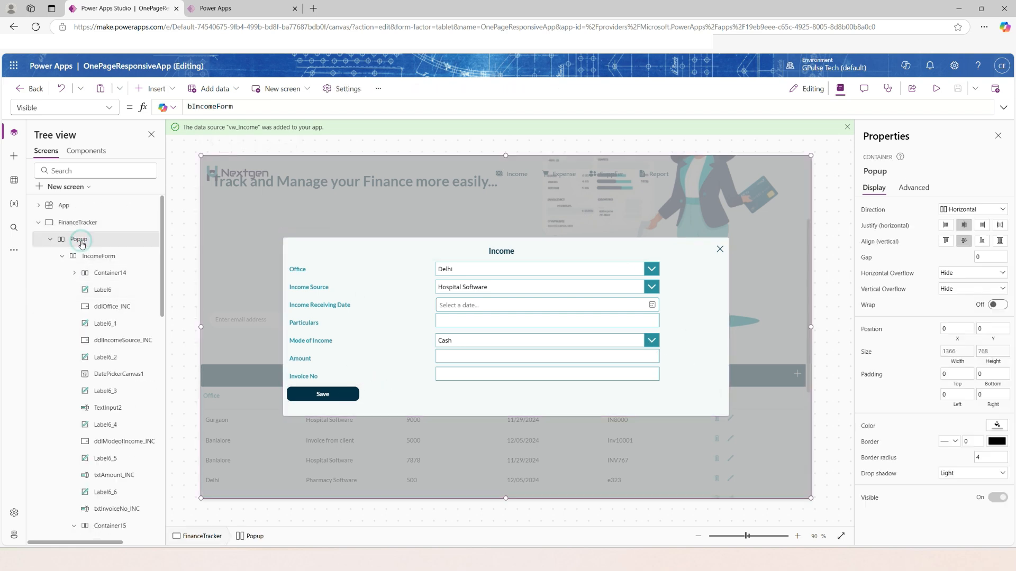
{"action": "left_click", "coordinate": [96, 258]}
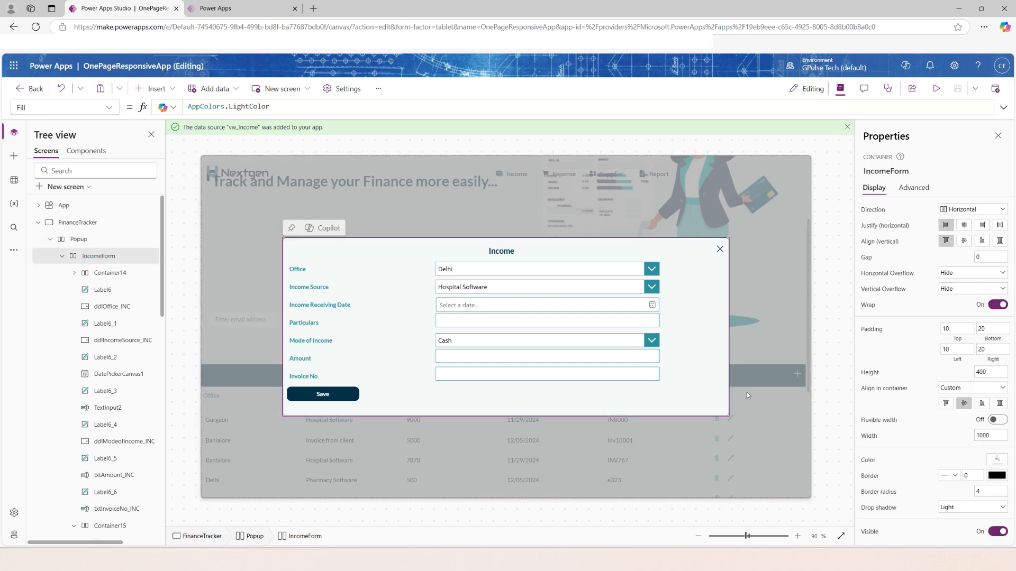
{"action": "left_click", "coordinate": [870, 437]}
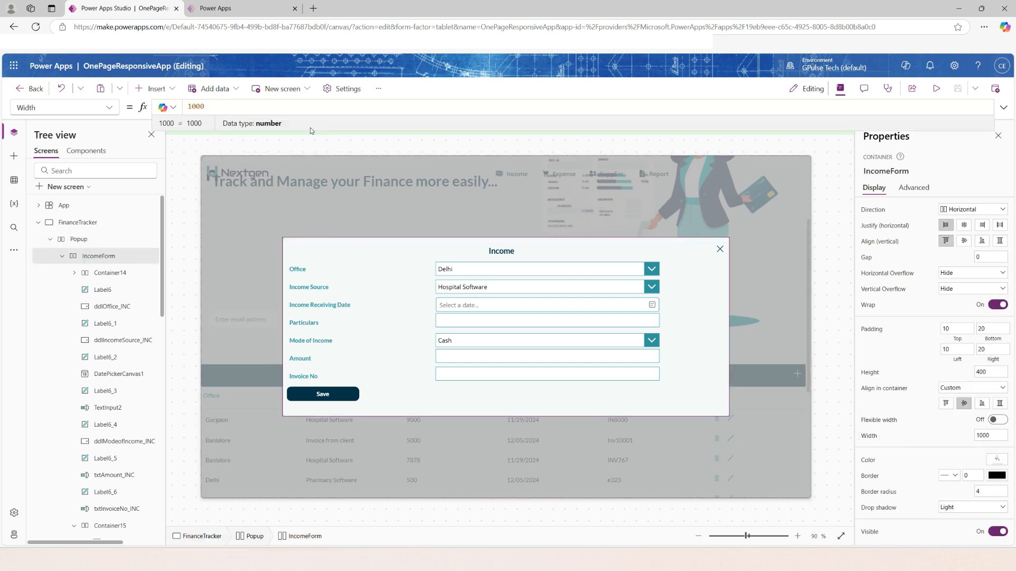
{"action": "left_click_drag", "start_coordinate": [207, 106], "coordinate": [164, 97]}
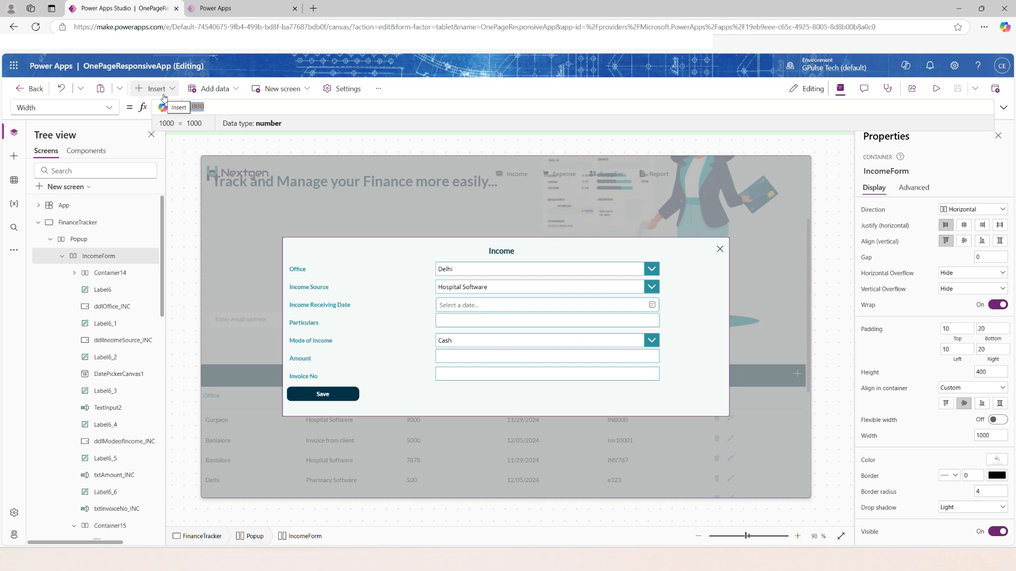
{"action": "type", "text": "If(FinanceTracker"}
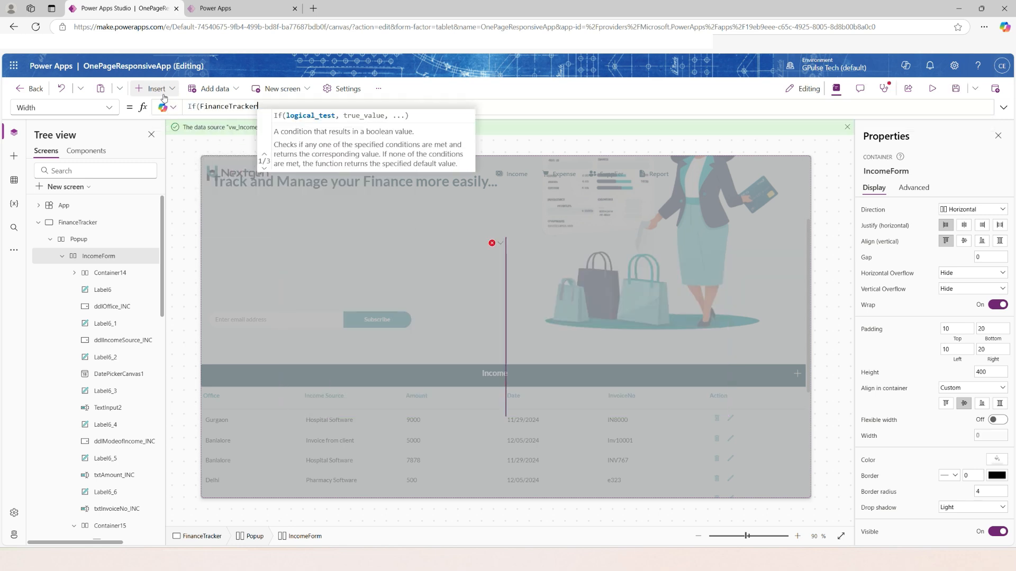
{"action": "type", "text": ".siz"}
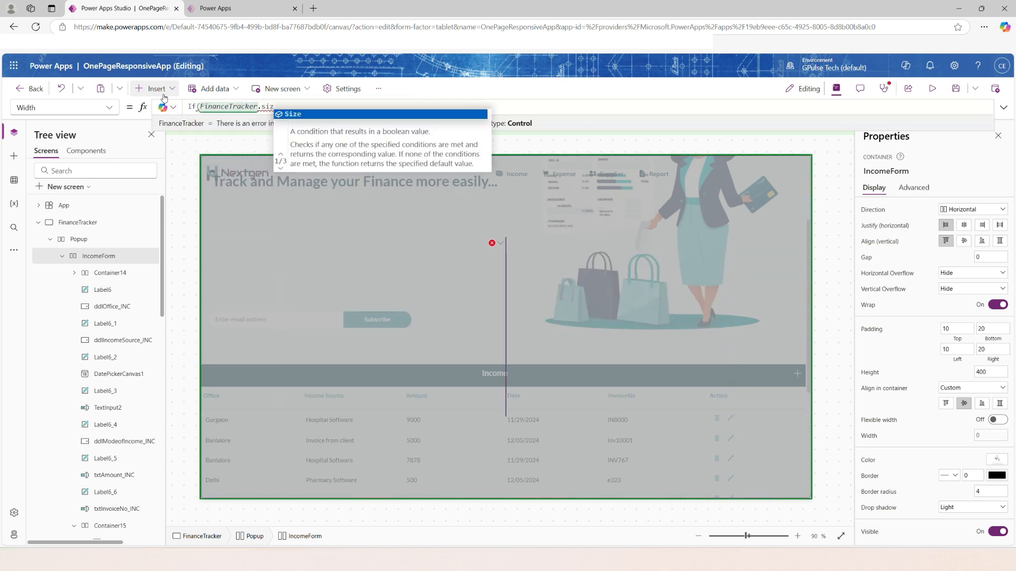
{"action": "key", "text": "Tab"}
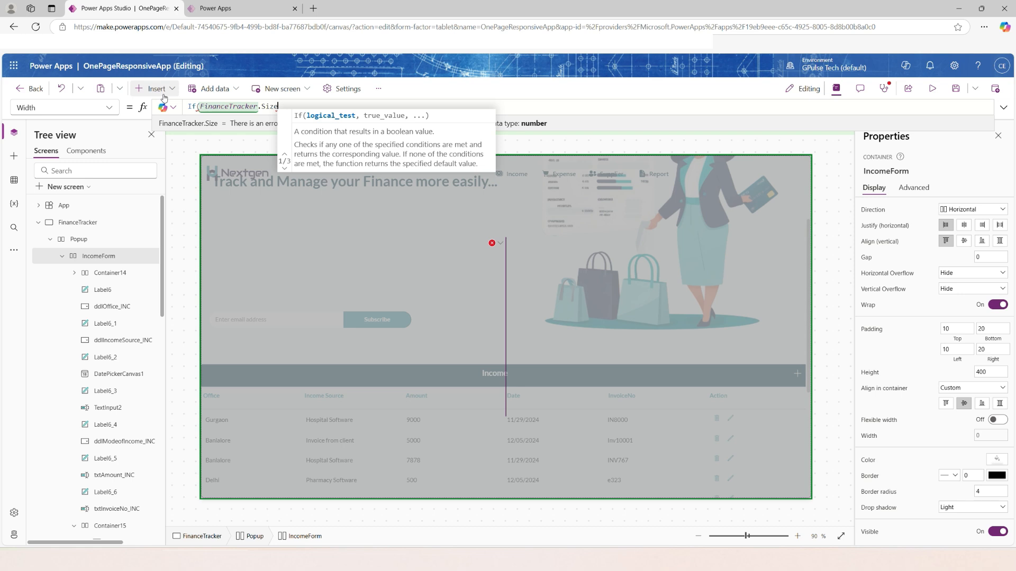
{"action": "type", "text": "<="}
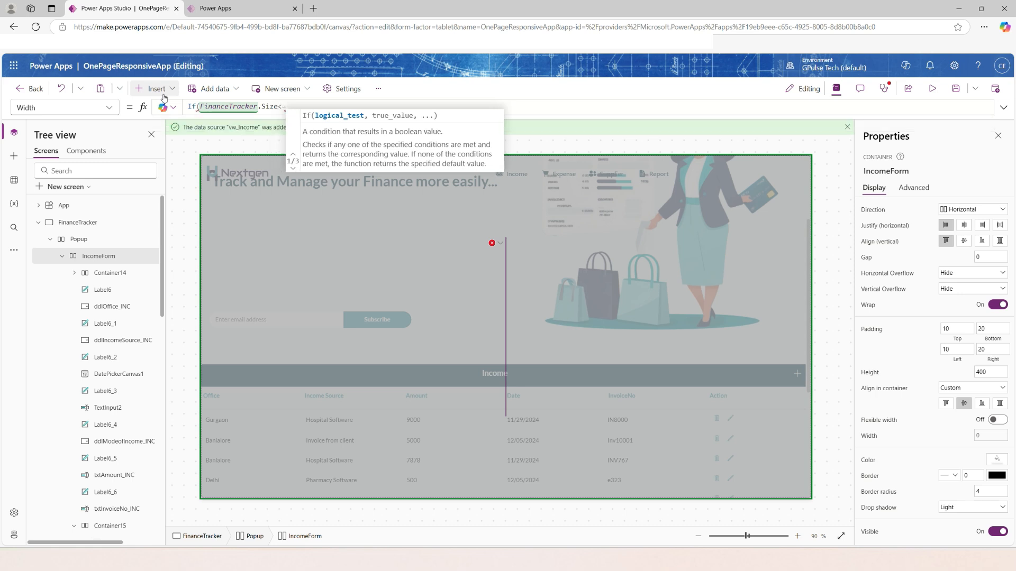
{"action": "type", "text": "scr"}
{"action": "key", "text": "Down"}
{"action": "key", "text": "Down"}
{"action": "key", "text": "Down"}
{"action": "key", "text": "Down"}
{"action": "key", "text": "Tab"}
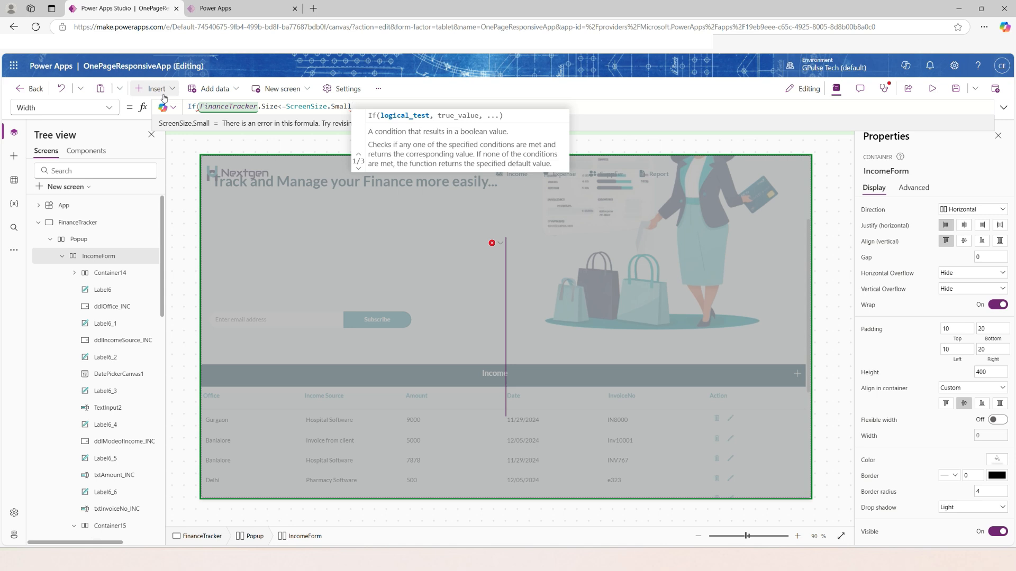
Make IncomeForm's Width formula return Parent.Width-50 for the small-screen condition.
{"action": "type", "text": ","}
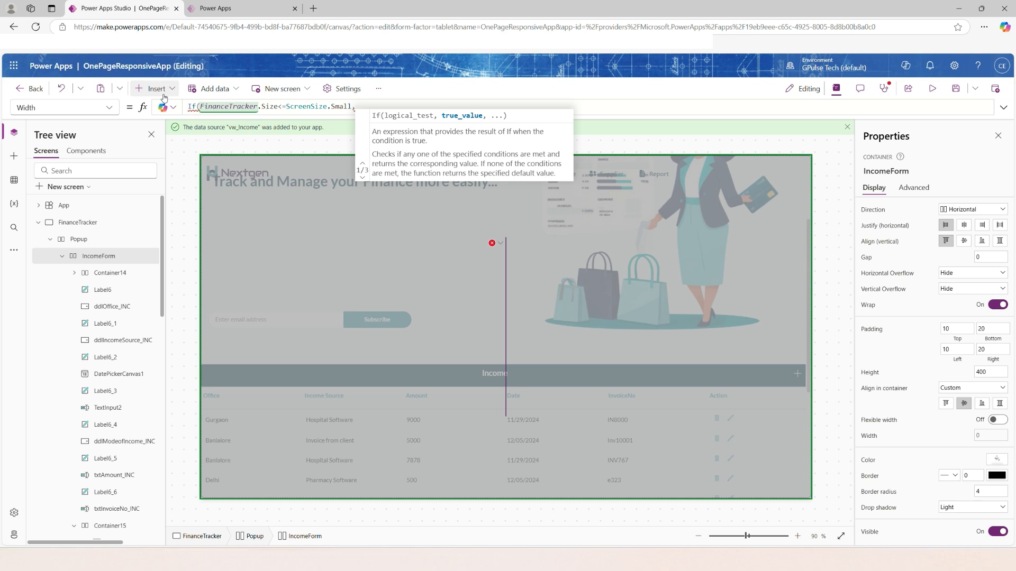
{"action": "type", "text": "pare"}
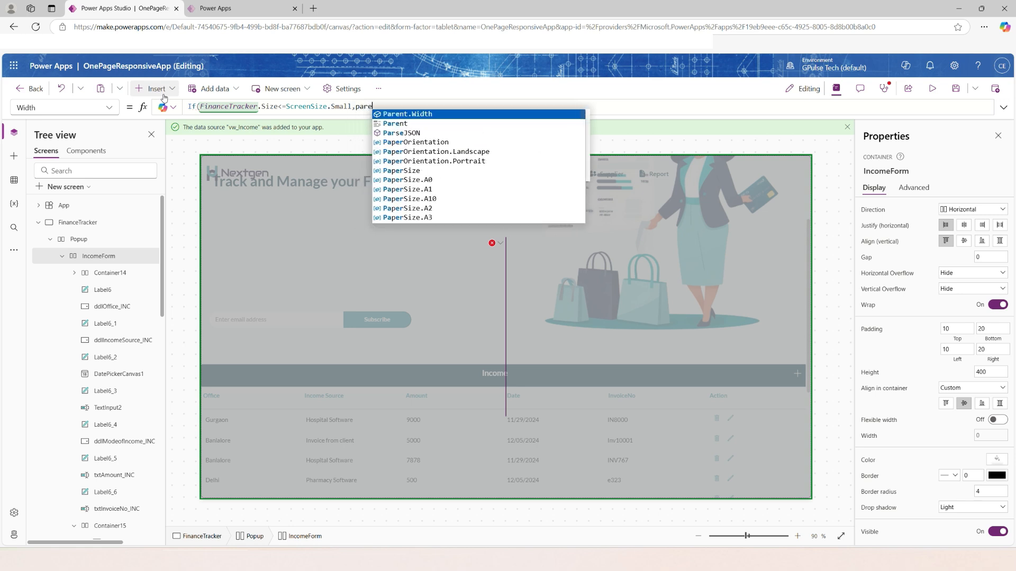
{"action": "type", "text": "nt"}
{"action": "key", "text": "Down"}
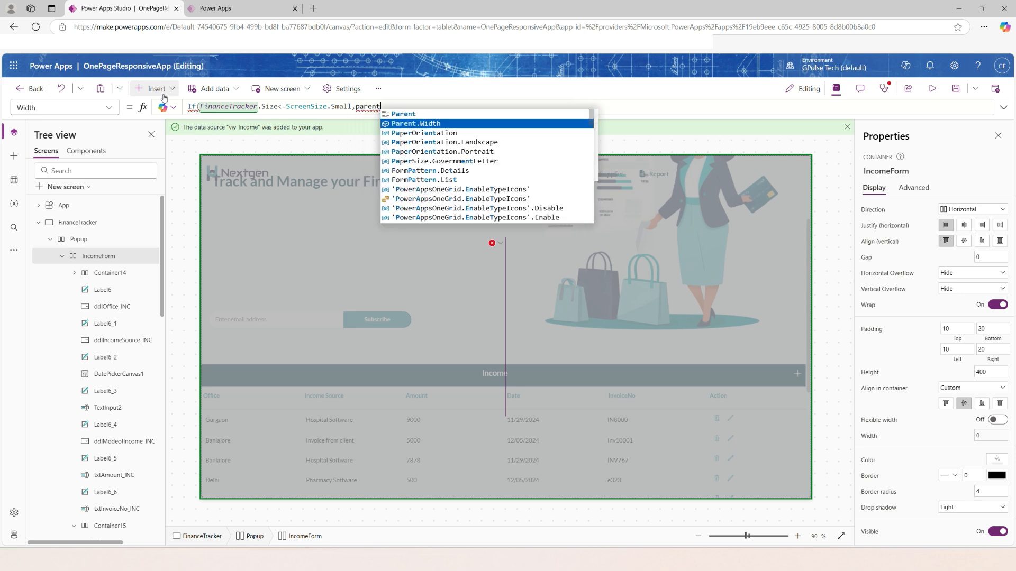
{"action": "key", "text": "Return"}
{"action": "type", "text": "-5"}
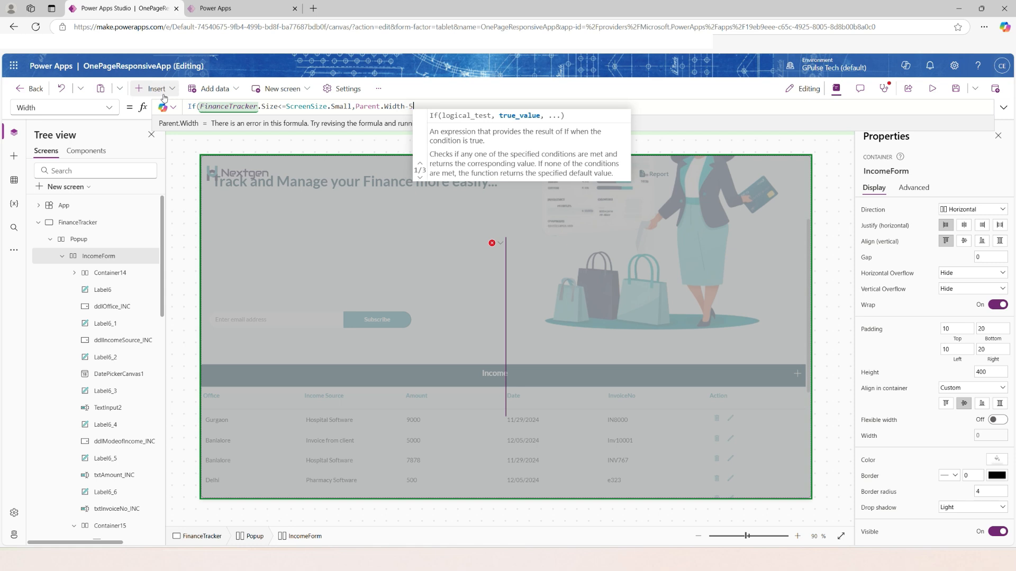
{"action": "type", "text": "0,fin"}
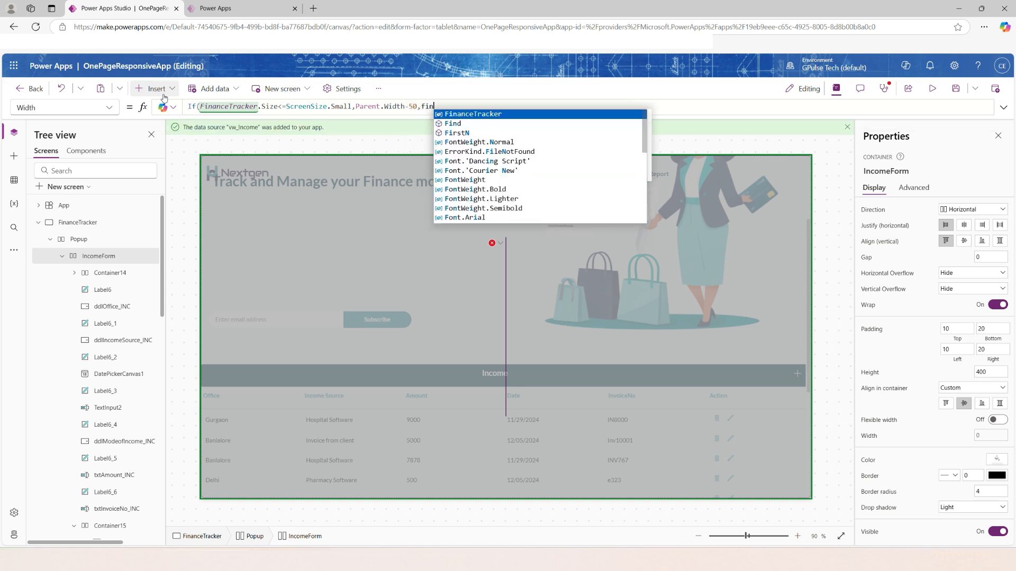
Add a second condition, FinanceTracker.Size=ScreenSize.Large, to IncomeForm's Width formula.
{"action": "key", "text": "Return"}
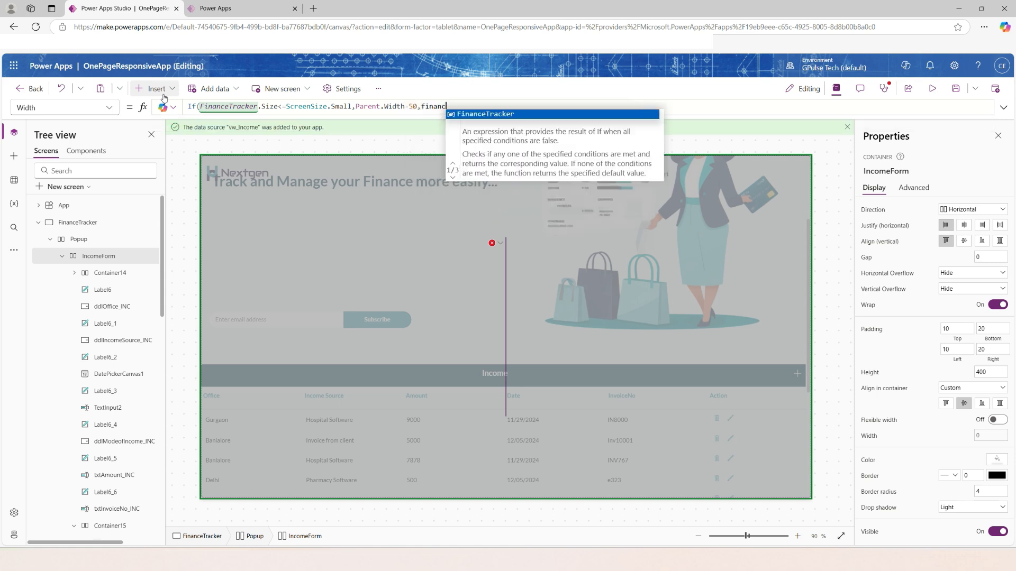
{"action": "type", "text": ".si"}
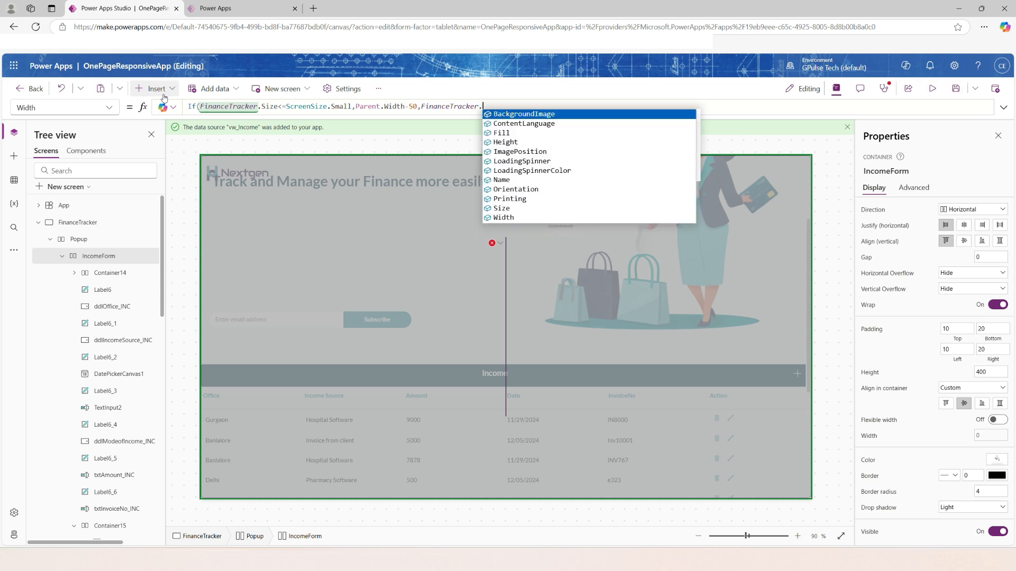
{"action": "key", "text": "Return"}
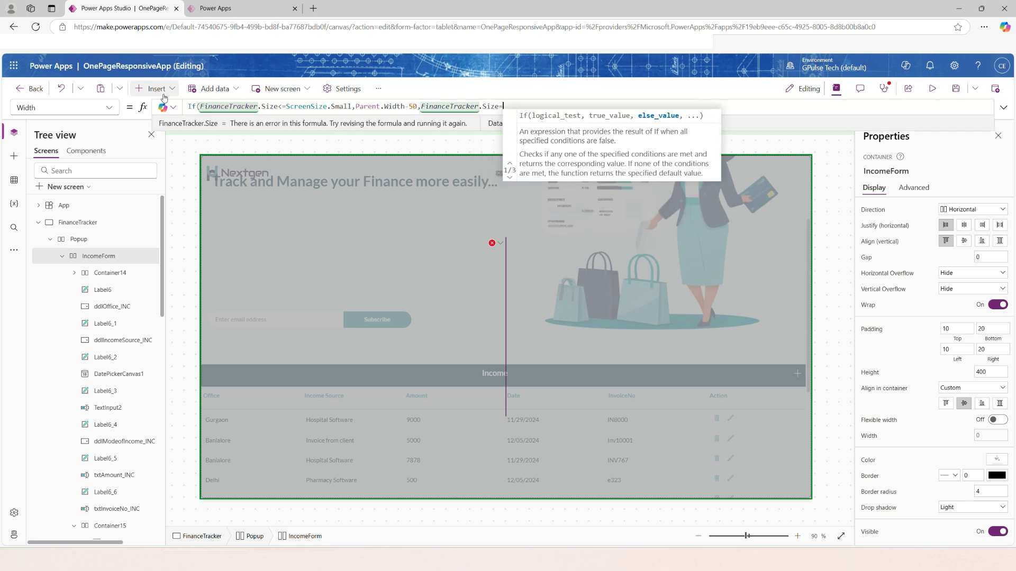
{"action": "type", "text": "=screr"}
{"action": "key", "text": "BackSpace"}
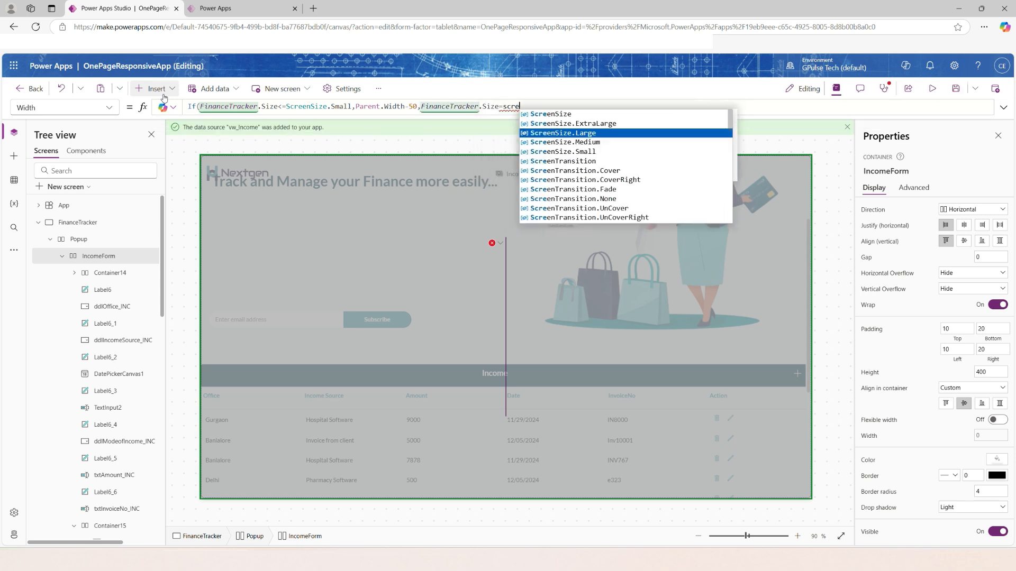
{"action": "key", "text": "Return"}
Return Parent.Width-100 for large screens and Parent.Width-300 otherwise, and close IncomeForm's Width formula.
{"action": "type", "text": ",Pare"}
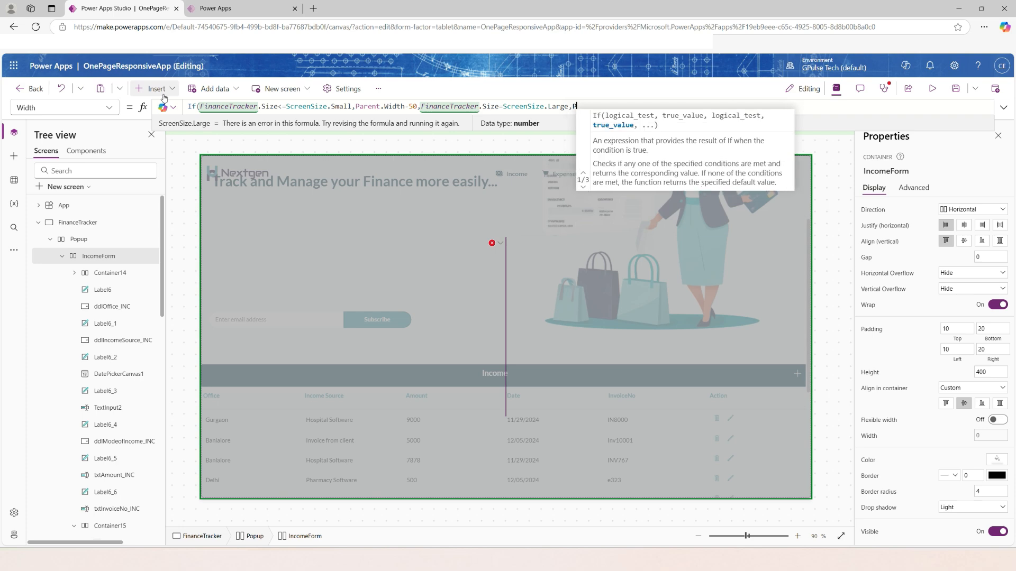
{"action": "type", "text": "ntw"}
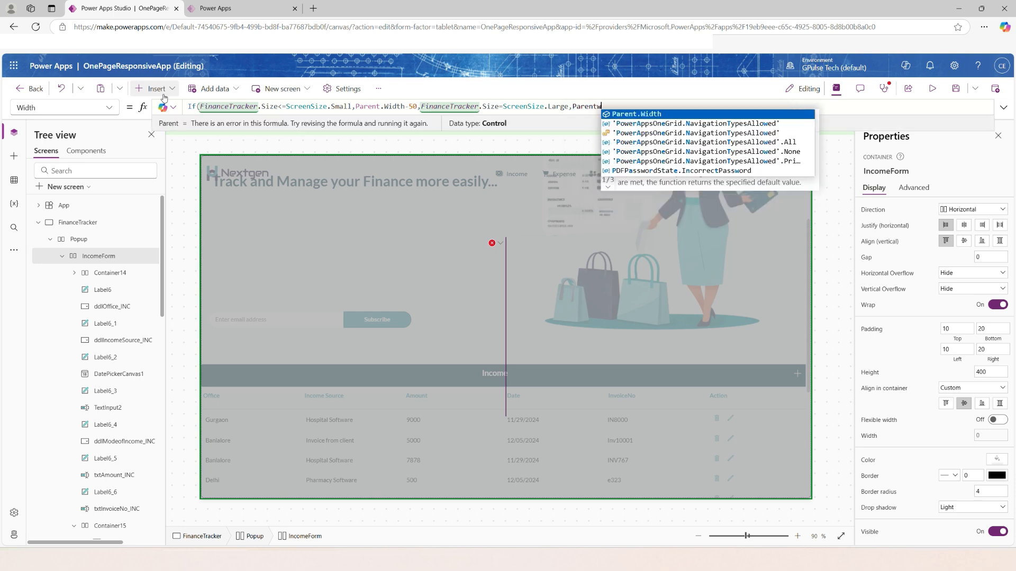
{"action": "key", "text": "Return"}
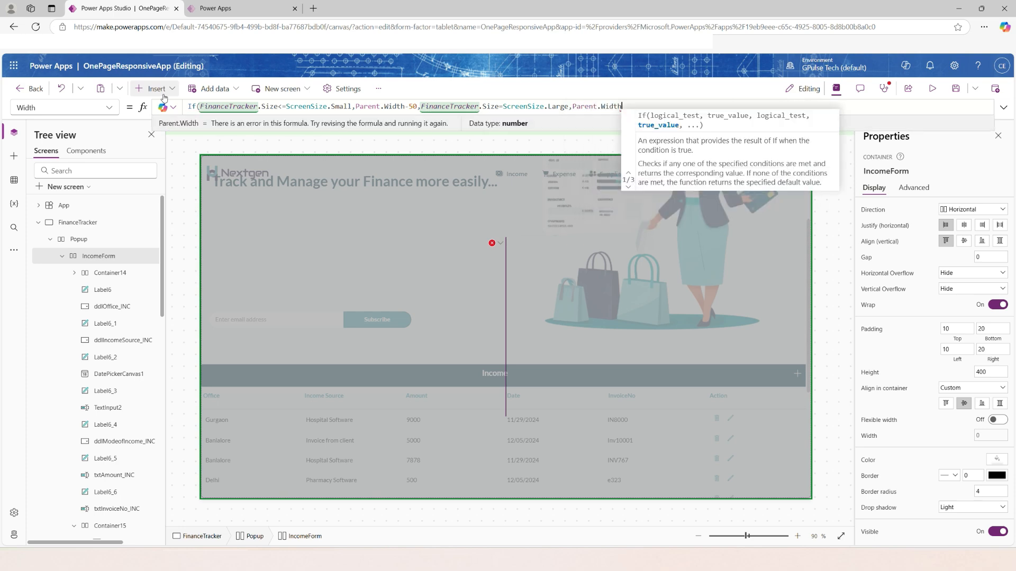
{"action": "type", "text": "-100,pare"}
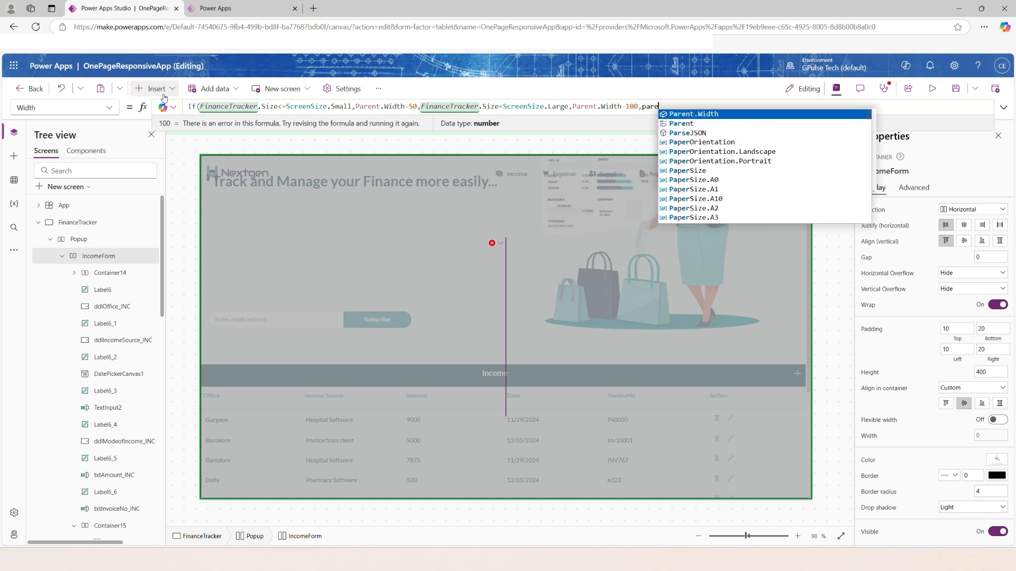
{"action": "key", "text": "Return"}
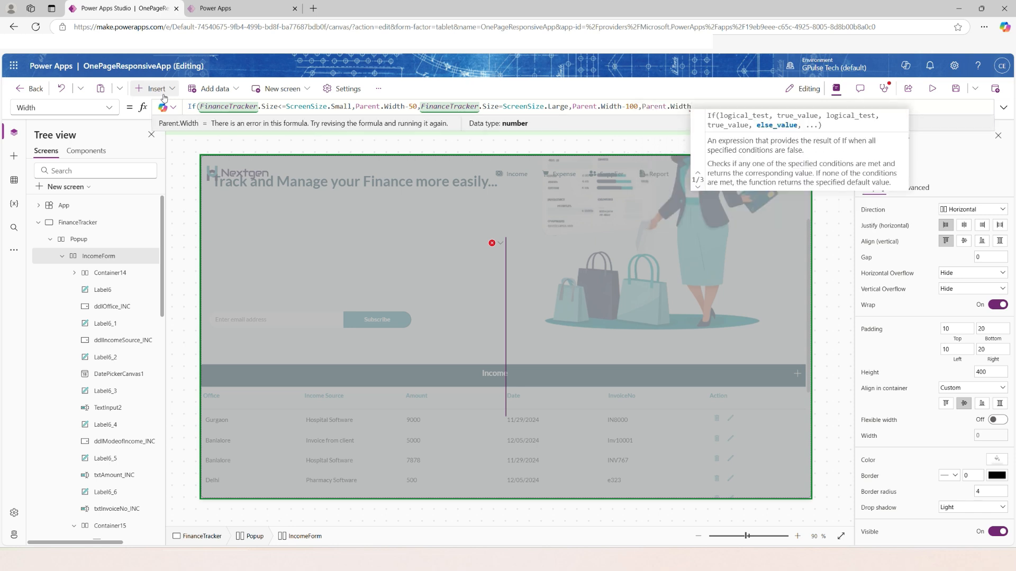
{"action": "type", "text": "."}
{"action": "key", "text": "BackSpace"}
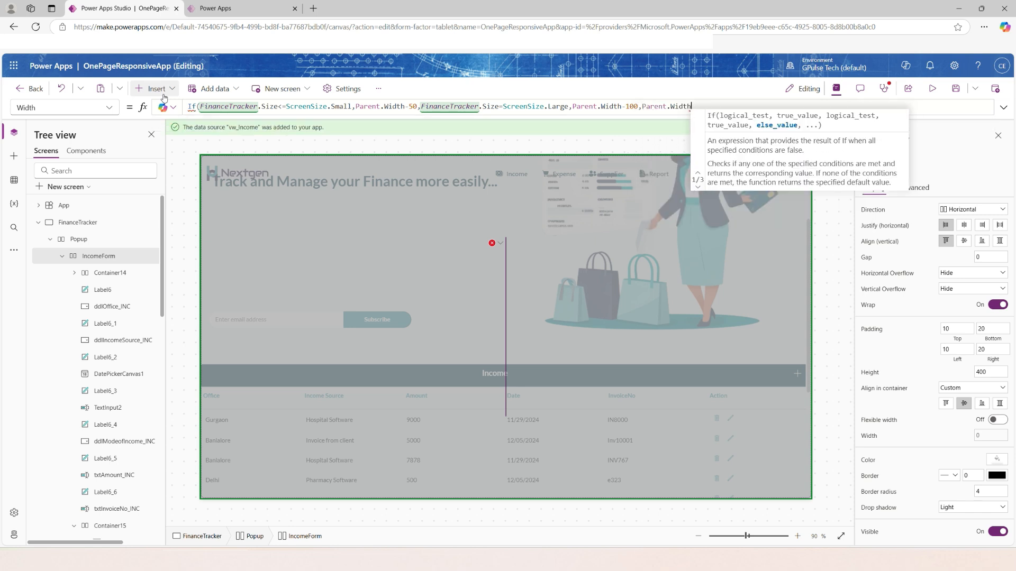
{"action": "type", "text": "-300)"}
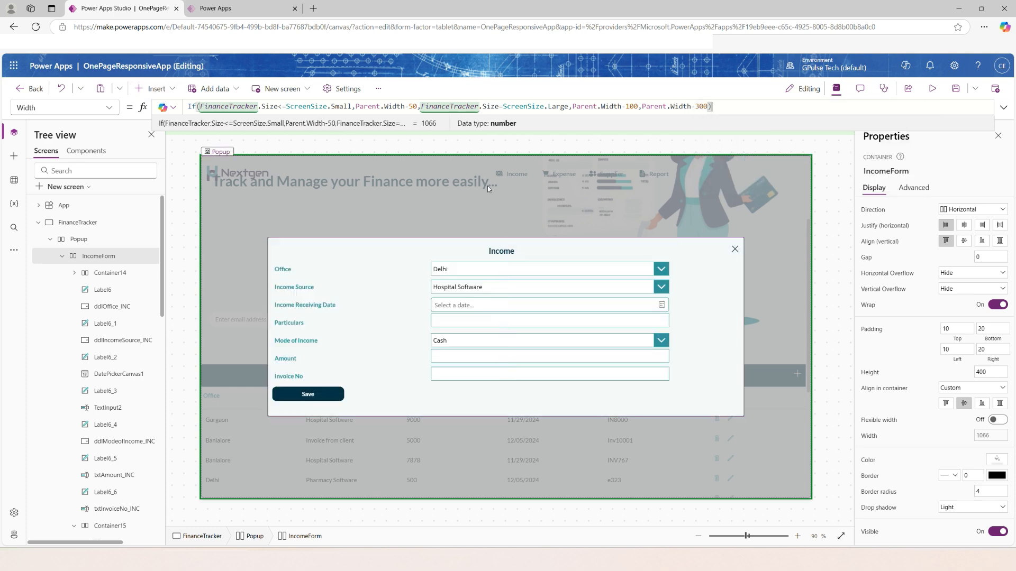
Preview the resized Income popup on the iPhone 11 and the Apple iPad Pro 11", and close the preview.
{"action": "key", "text": "F5"}
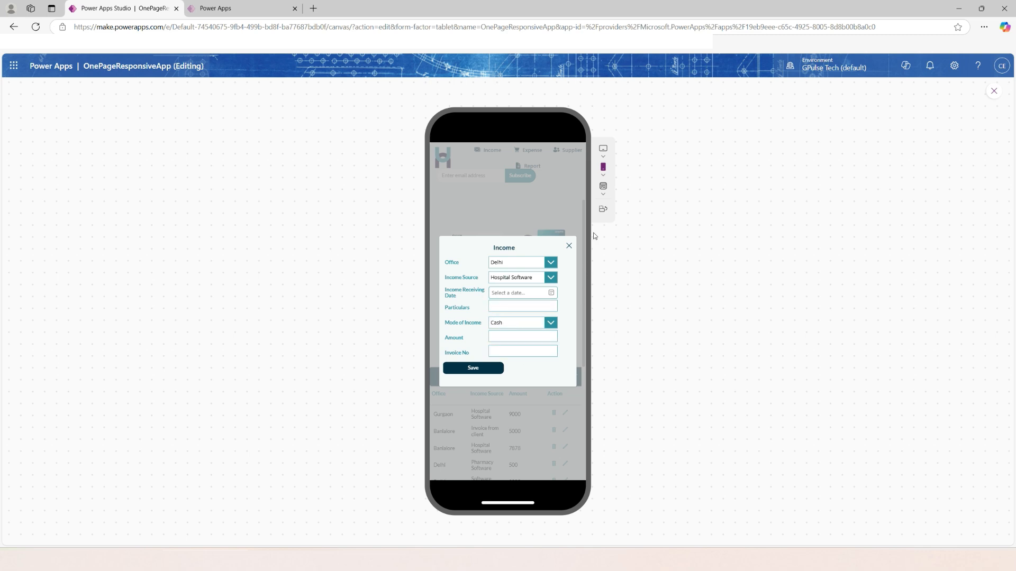
{"action": "left_click", "coordinate": [603, 150]}
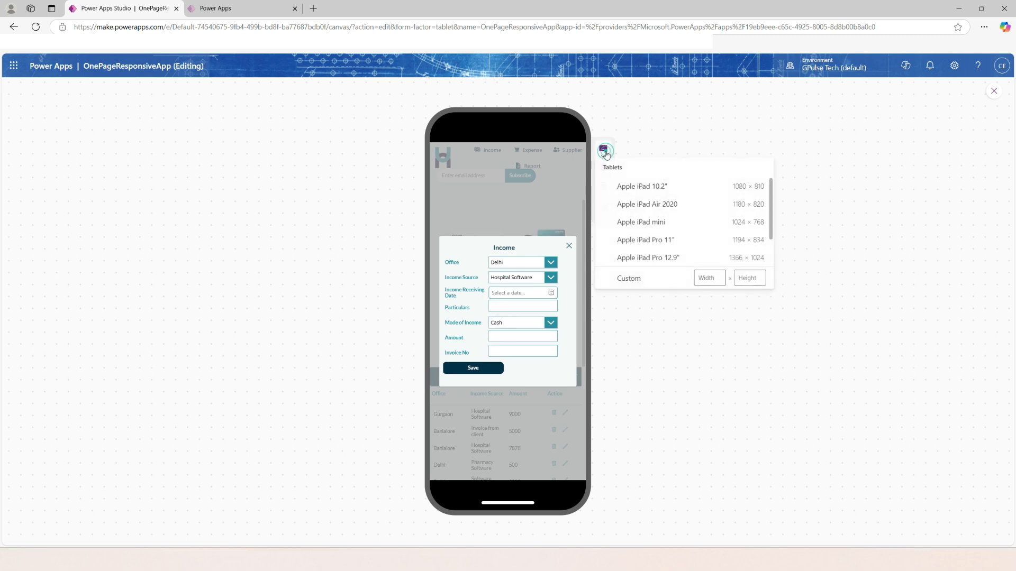
{"action": "left_click", "coordinate": [667, 241]}
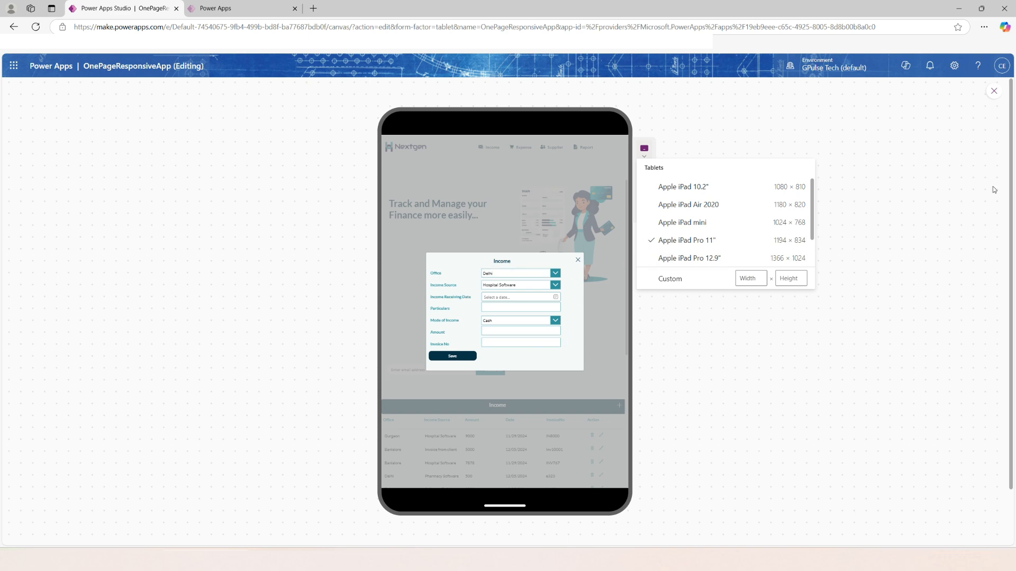
{"action": "left_click", "coordinate": [994, 91]}
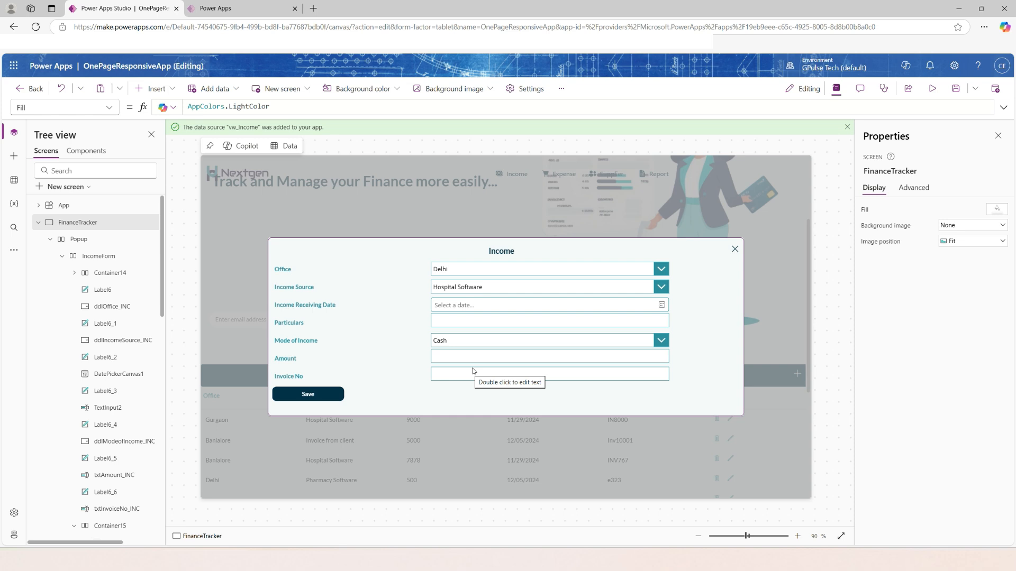
Select the IncomeForm container inside Popup.
{"action": "left_click", "coordinate": [95, 255]}
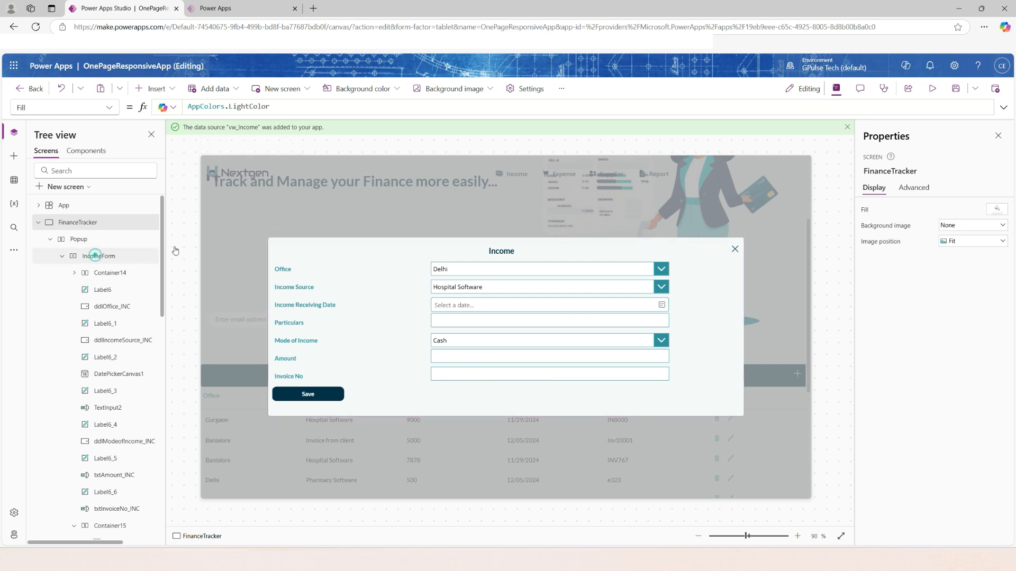
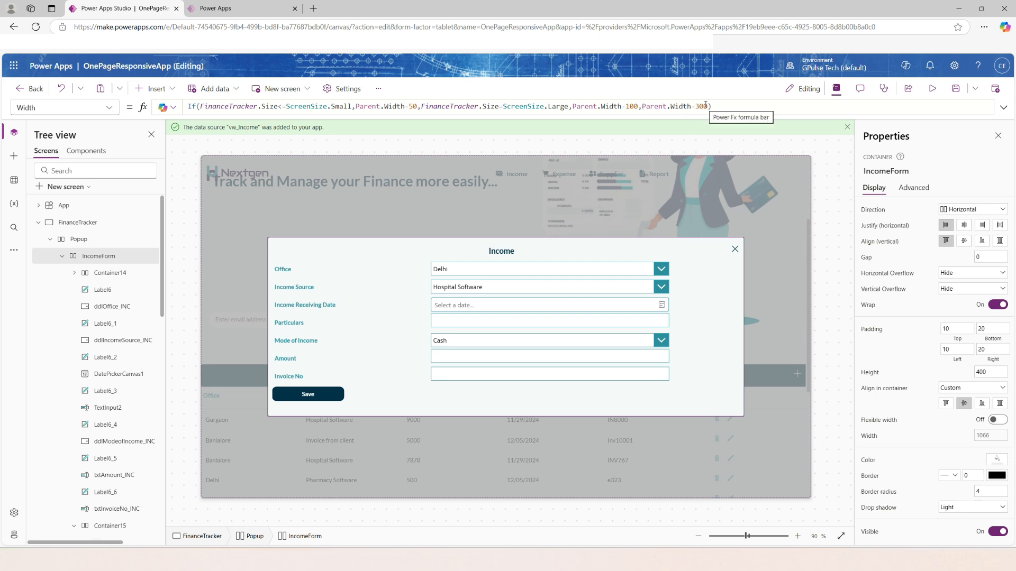
Select the Popup container and check the variable in its Visible formula.
{"action": "left_click", "coordinate": [825, 244]}
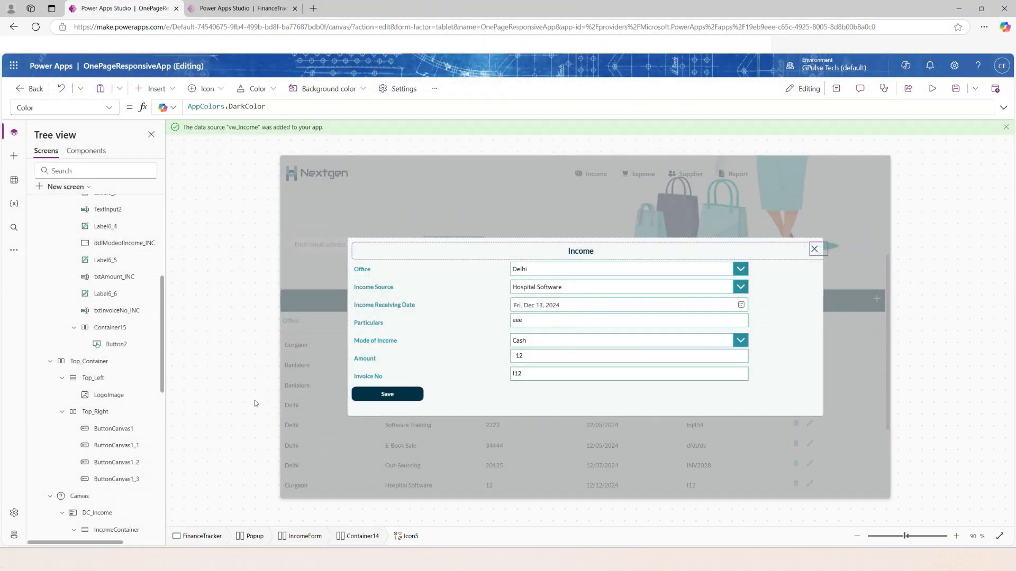
{"action": "scroll", "coordinate": [133, 251], "scroll_direction": "up", "scroll_amount": 5}
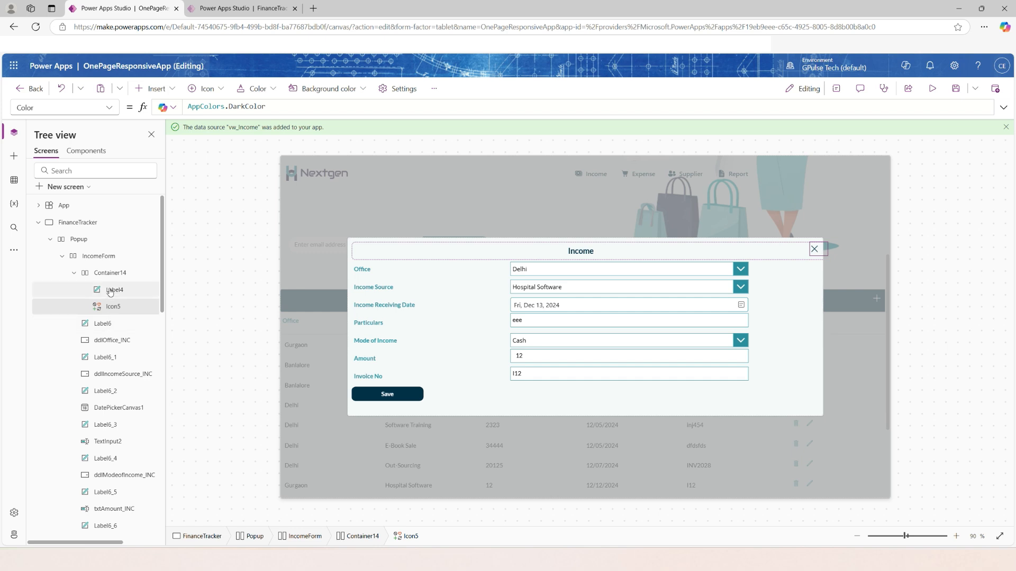
{"action": "left_click", "coordinate": [98, 240]}
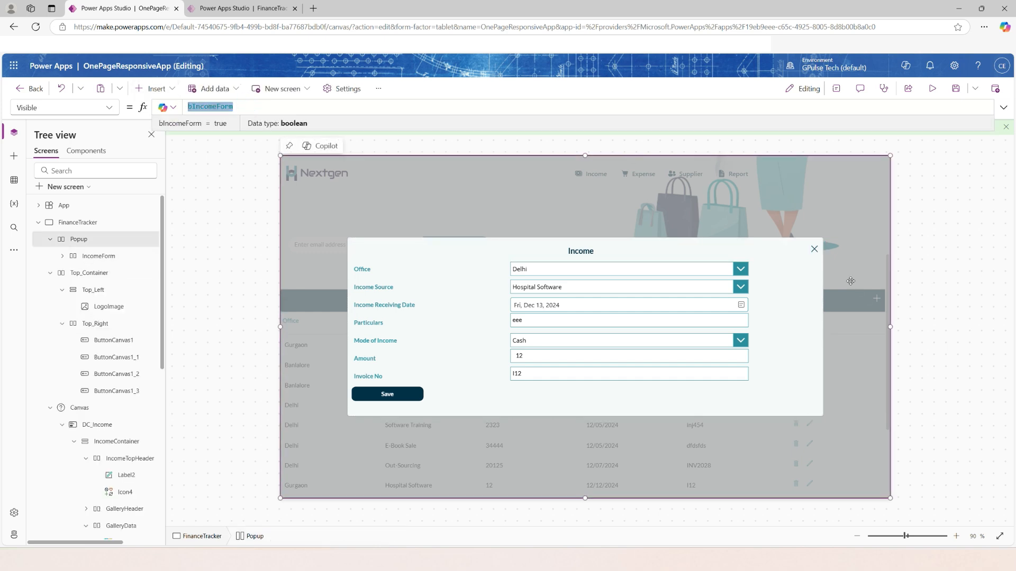
Set the OnSelect formula of the Income popup's close icon to Set(bIncomeForm,false) and test it in preview.
{"action": "left_click", "coordinate": [815, 250]}
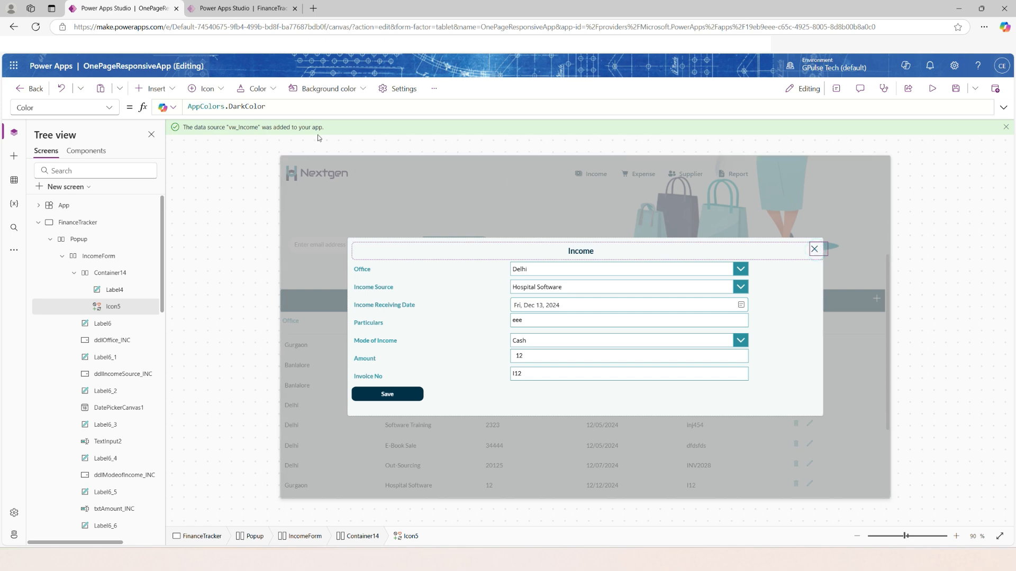
{"action": "left_click", "coordinate": [109, 108]}
{"action": "scroll", "coordinate": [56, 380], "scroll_direction": "down", "scroll_amount": 5}
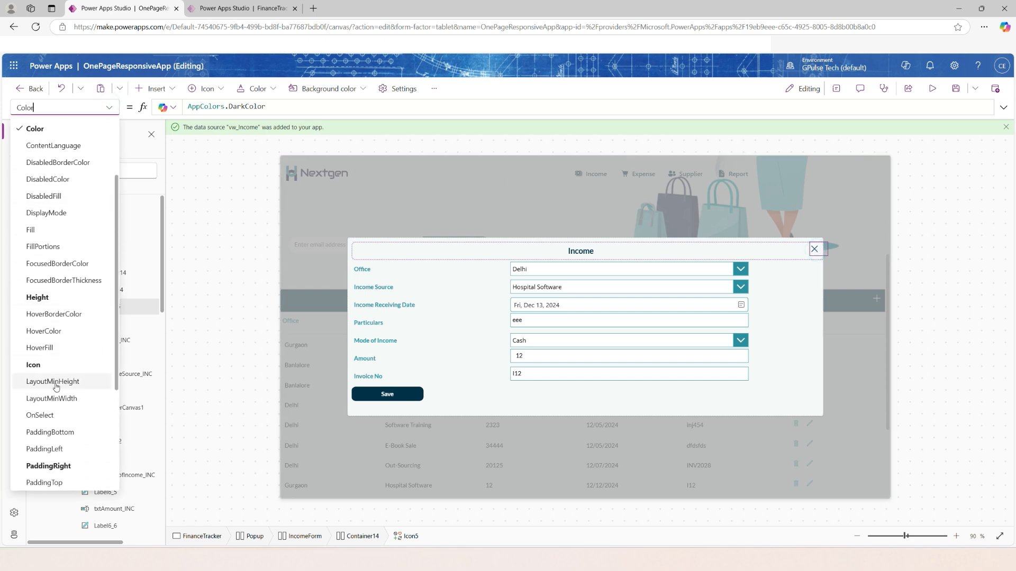
{"action": "scroll", "coordinate": [57, 389], "scroll_direction": "down", "scroll_amount": 2}
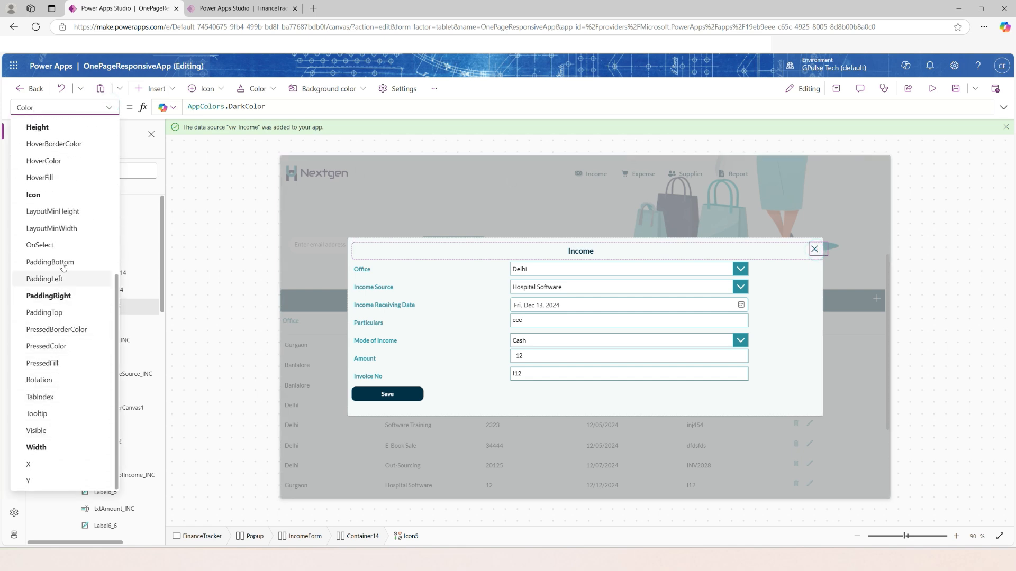
{"action": "left_click", "coordinate": [59, 242]}
{"action": "type", "text": "Set(bIncomeForm"}
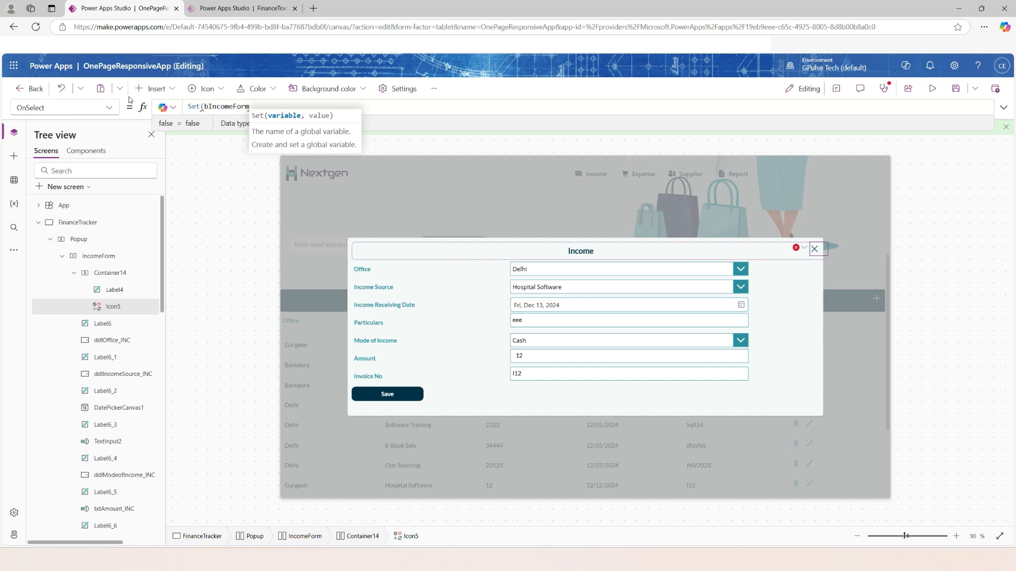
{"action": "type", "text": ",false)"}
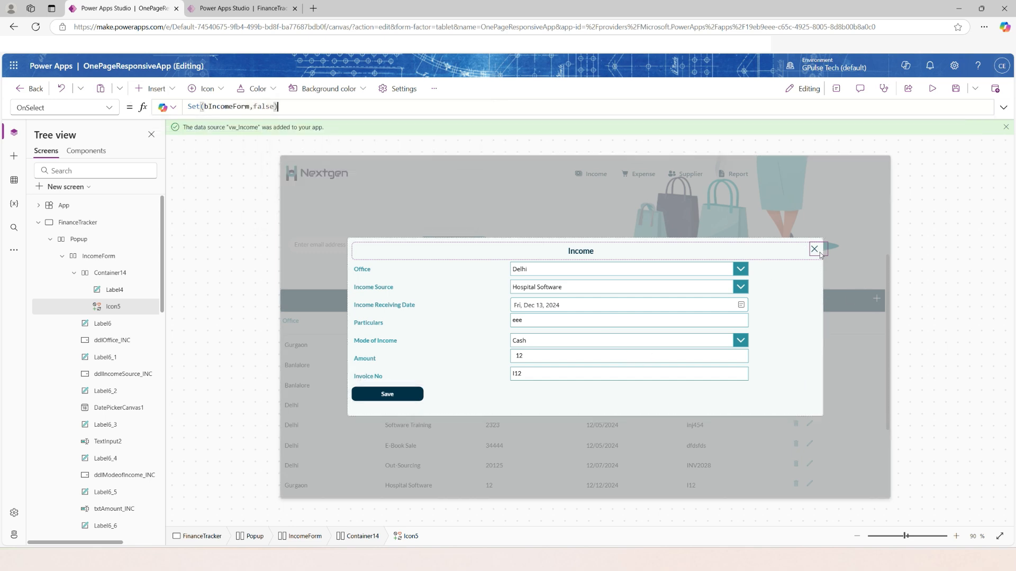
{"action": "left_click", "coordinate": [932, 88]}
{"action": "left_click", "coordinate": [993, 91]}
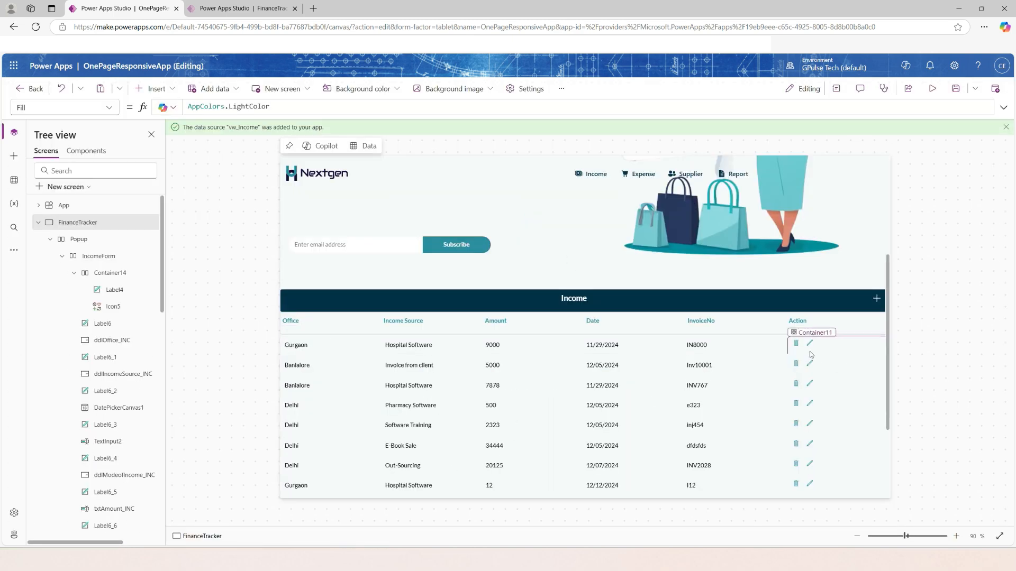
Change the OnSelect formula of the edit icon in the income gallery's first row to Set(bIncomeForm,true).
{"action": "left_click", "coordinate": [811, 345]}
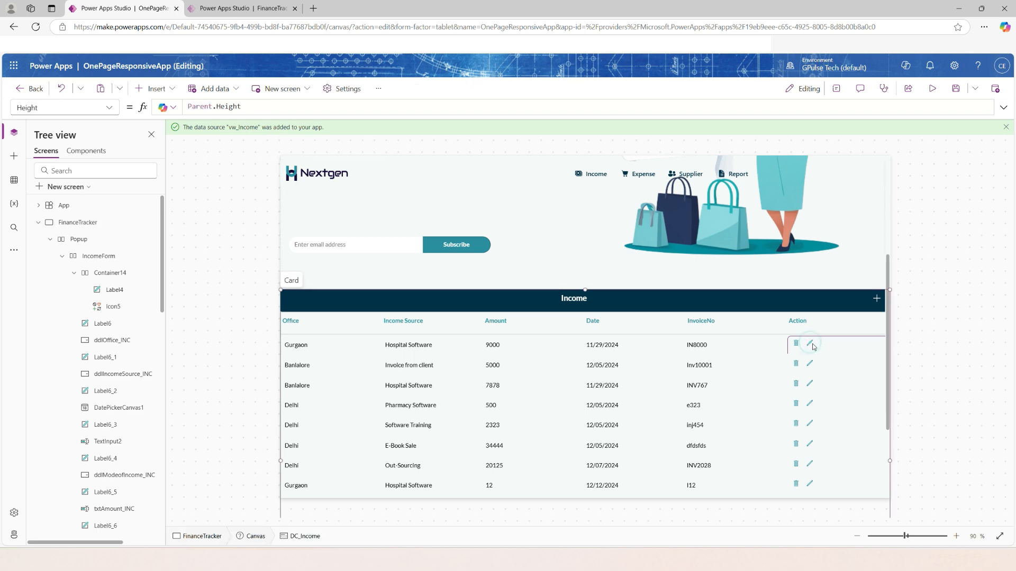
{"action": "left_click", "coordinate": [809, 344]}
{"action": "left_click", "coordinate": [810, 344]}
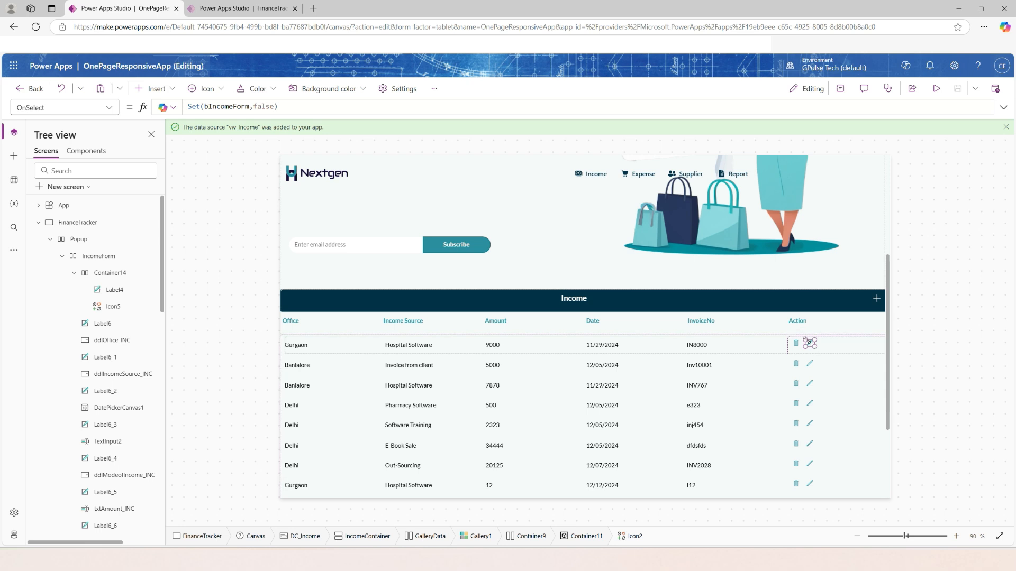
{"action": "left_click", "coordinate": [314, 108]}
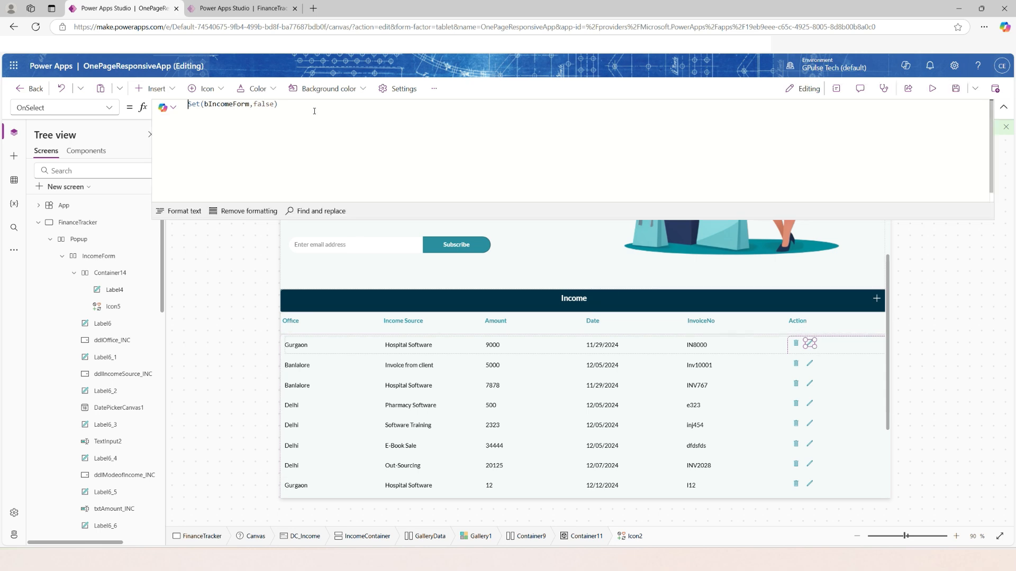
{"action": "key", "text": "ctrl+a"}
{"action": "key", "text": "End"}
{"action": "key", "text": "shift+Left"}
{"action": "key", "text": "shift+Left"}
{"action": "key", "text": "shift+Left"}
{"action": "key", "text": "shift+Left"}
{"action": "key", "text": "shift+Left"}
{"action": "key", "text": "shift+Left"}
{"action": "type", "text": "true"}
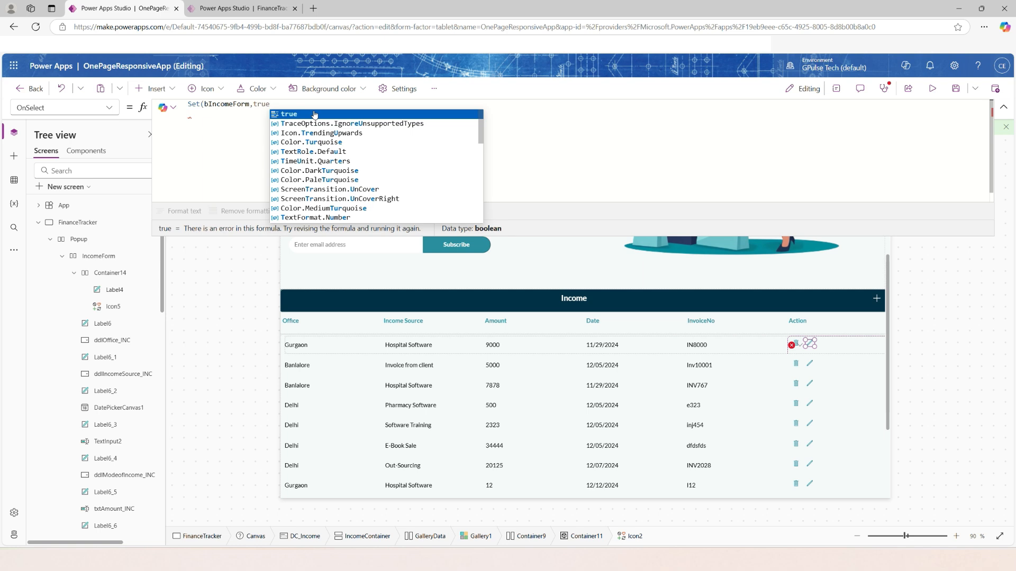
Extend the edit icon's OnSelect formula with Set statements loading ThisItem's income fields into the m-prefixed variables and setting mIncomeSaveButton to "Update".
{"action": "type", "text": "); Set(mAmount,Text(ThisItem.Amount)); Set(mIncomeID,ThisItem.IncomeID); Set(mOfficeName,ThisItem.OfficeName); Set(mIncomeReceivingDate,Text(ThisItem.IncomeReceivingDate)); Set(mInvoiceNo,ThisItem.InvoiceNo); Set(mIncomeSource,ThisItem.IncomeSource); Set(mModeOfIncome,ThisItem.IncomeMode); Set(mParticulars,ThisItem.Particulars); Set(mIncomeSaveButton,\"Update\");"}
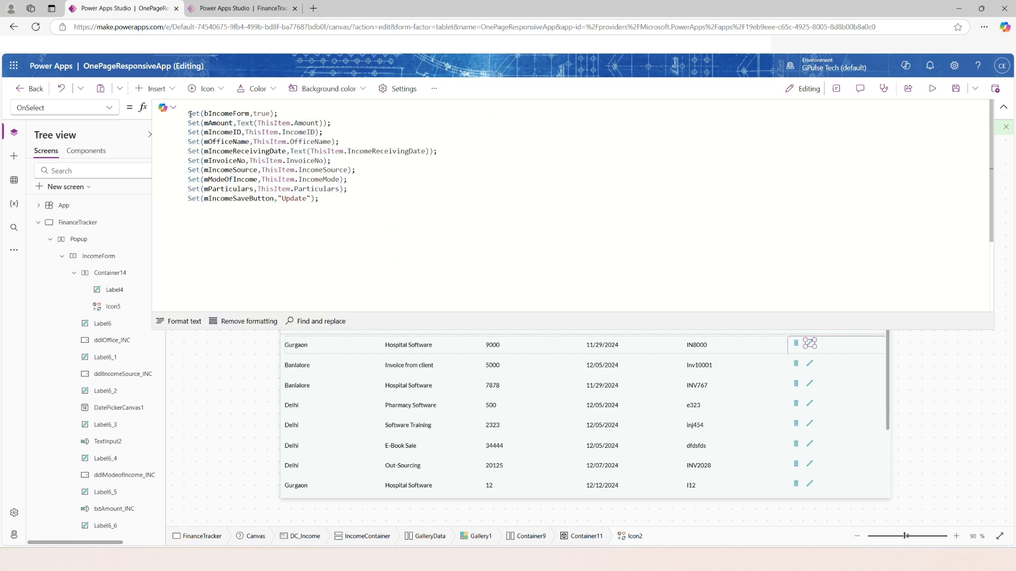
{"action": "left_click_drag", "start_coordinate": [190, 114], "coordinate": [282, 113]}
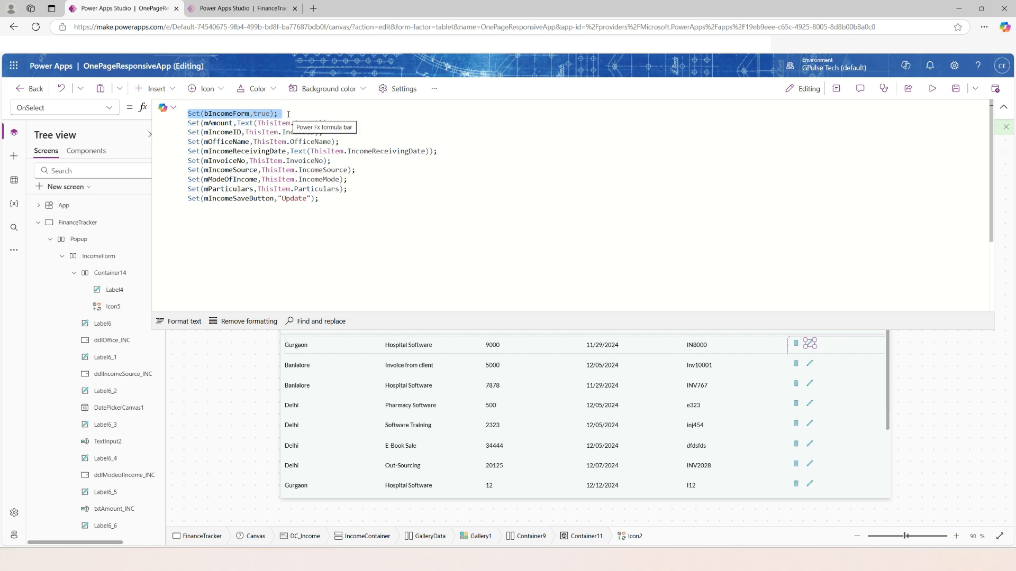
{"action": "left_click", "coordinate": [356, 199]}
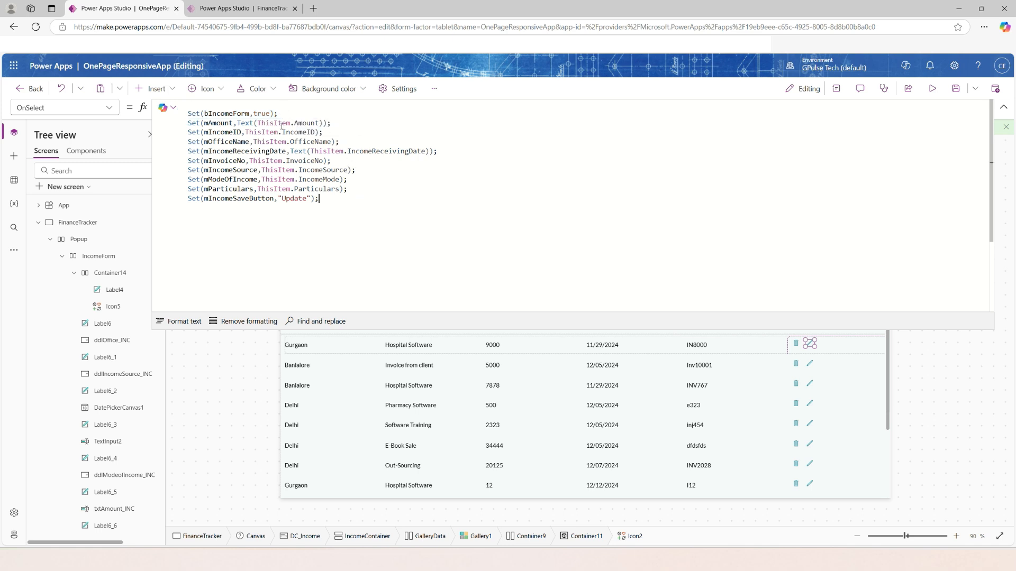
Review the edit icon's OnSelect statements, checking the variables, the ThisItem fields and the mIncomeSaveButton value, and close the formula.
{"action": "double_click", "coordinate": [304, 123]}
{"action": "left_click", "coordinate": [220, 123]}
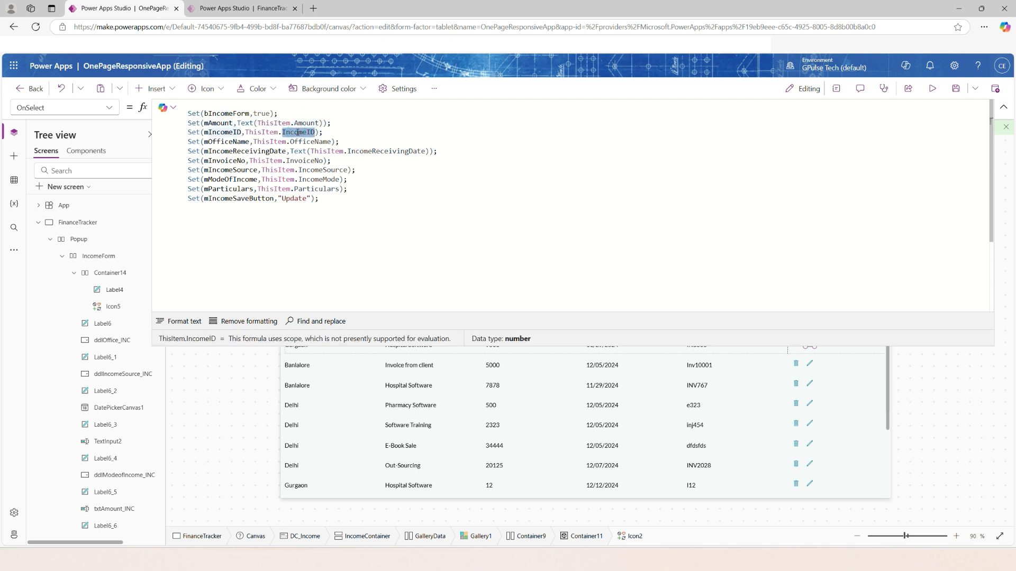
{"action": "double_click", "coordinate": [225, 132]}
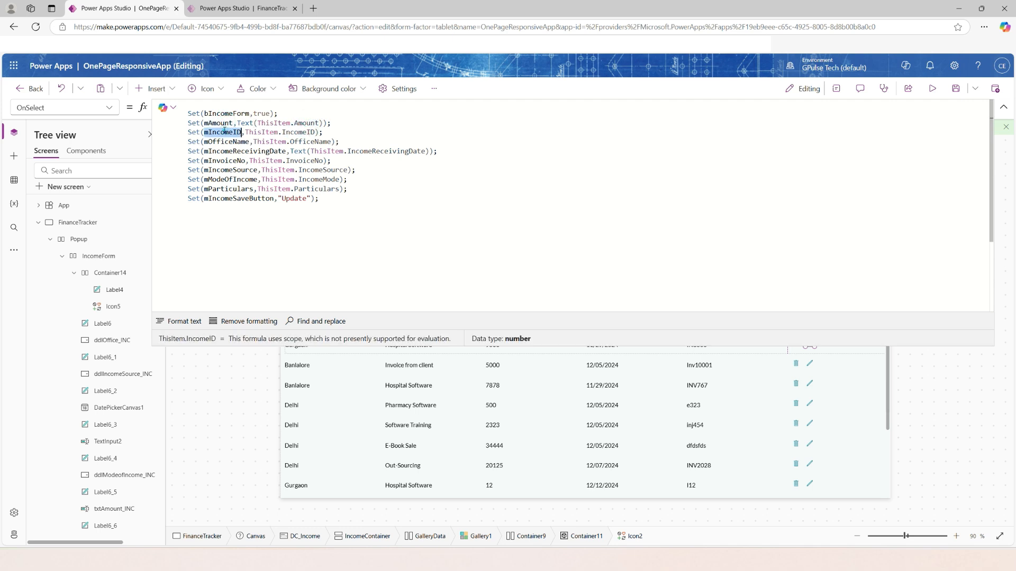
{"action": "double_click", "coordinate": [322, 143]}
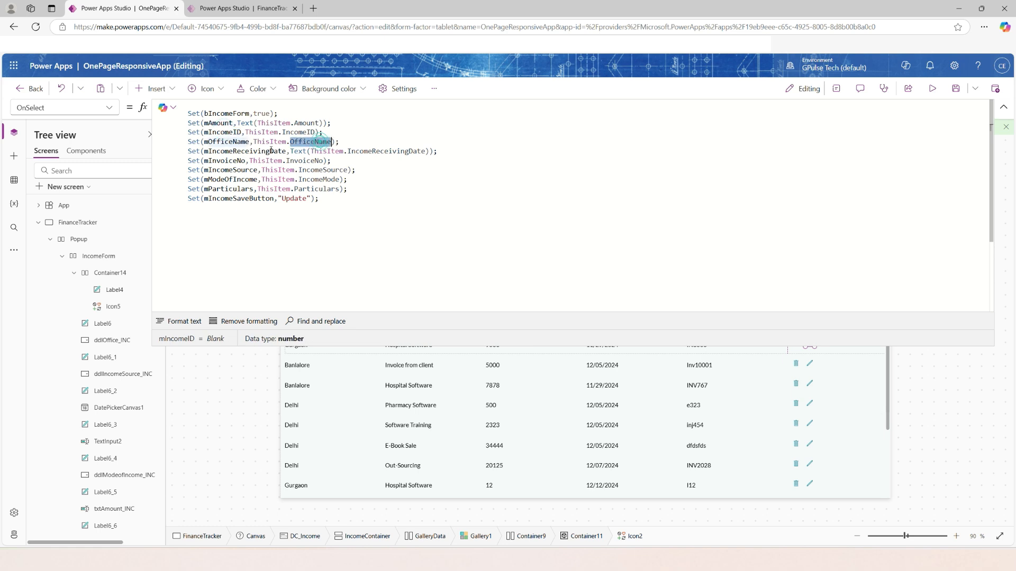
{"action": "double_click", "coordinate": [367, 152]}
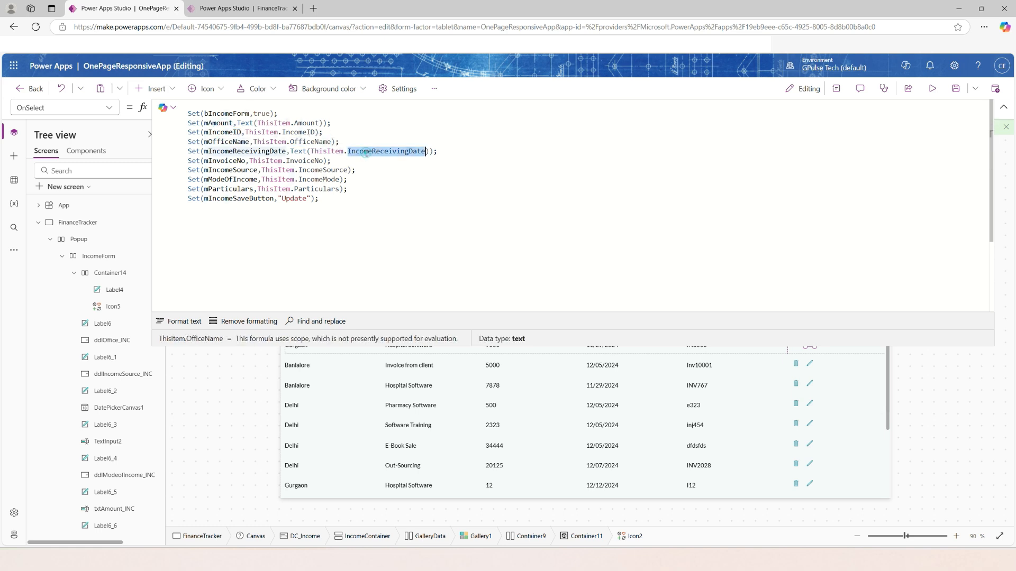
{"action": "double_click", "coordinate": [305, 161]}
{"action": "double_click", "coordinate": [310, 170]}
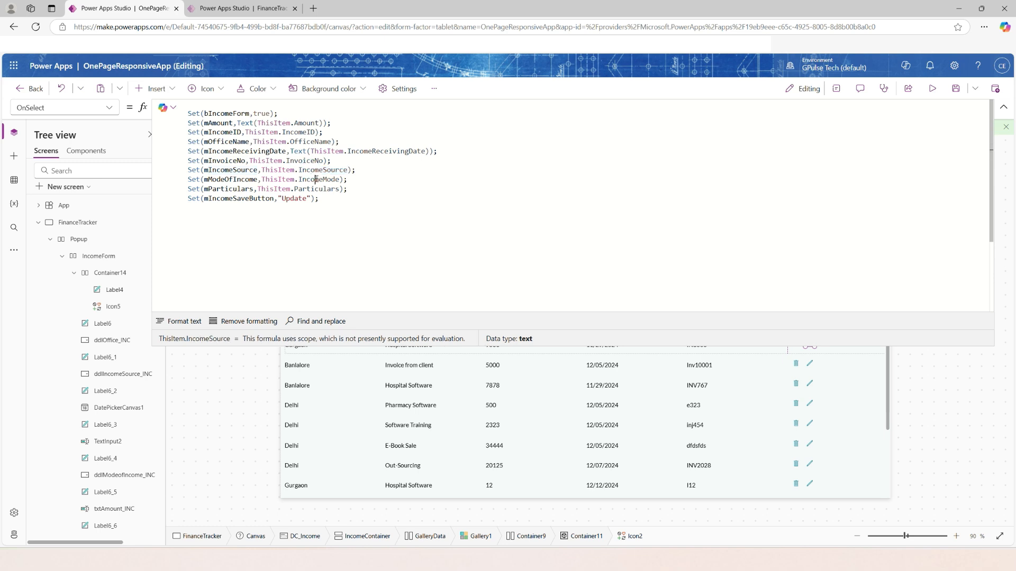
{"action": "double_click", "coordinate": [316, 180]}
{"action": "double_click", "coordinate": [319, 188]}
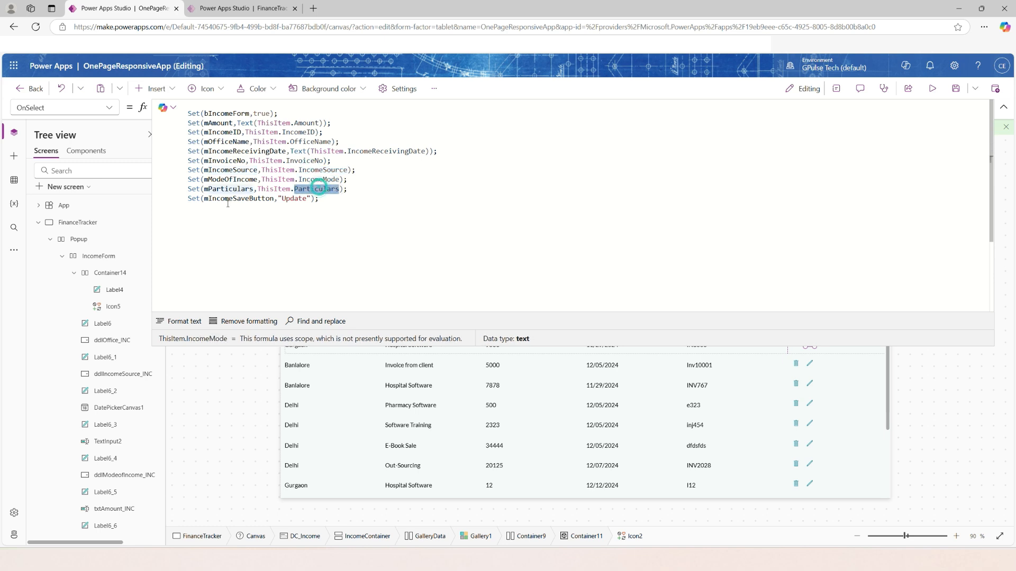
{"action": "double_click", "coordinate": [234, 199]}
{"action": "double_click", "coordinate": [299, 199]}
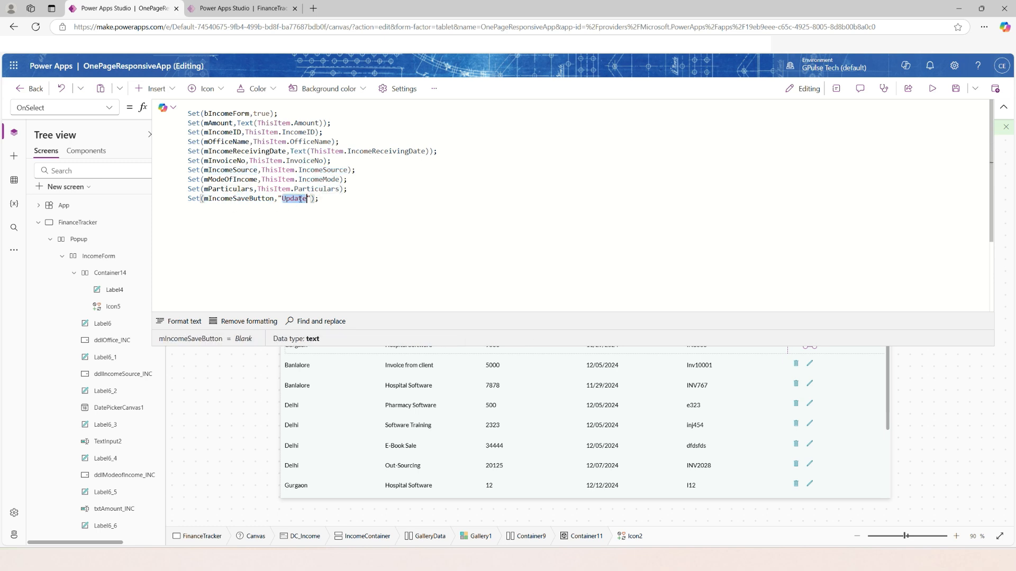
{"action": "left_click", "coordinate": [309, 214]}
{"action": "double_click", "coordinate": [256, 198]}
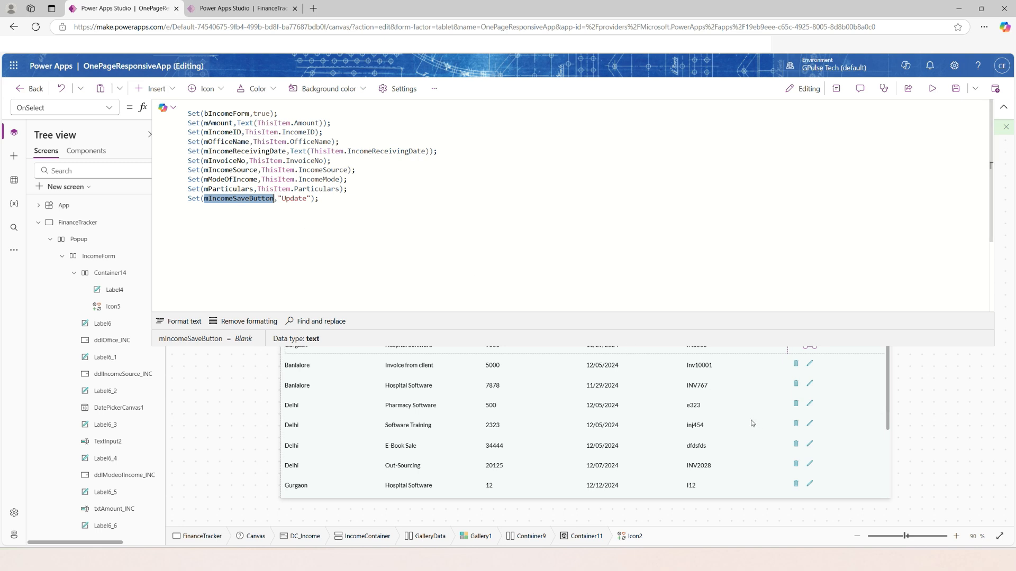
{"action": "left_click", "coordinate": [430, 261]}
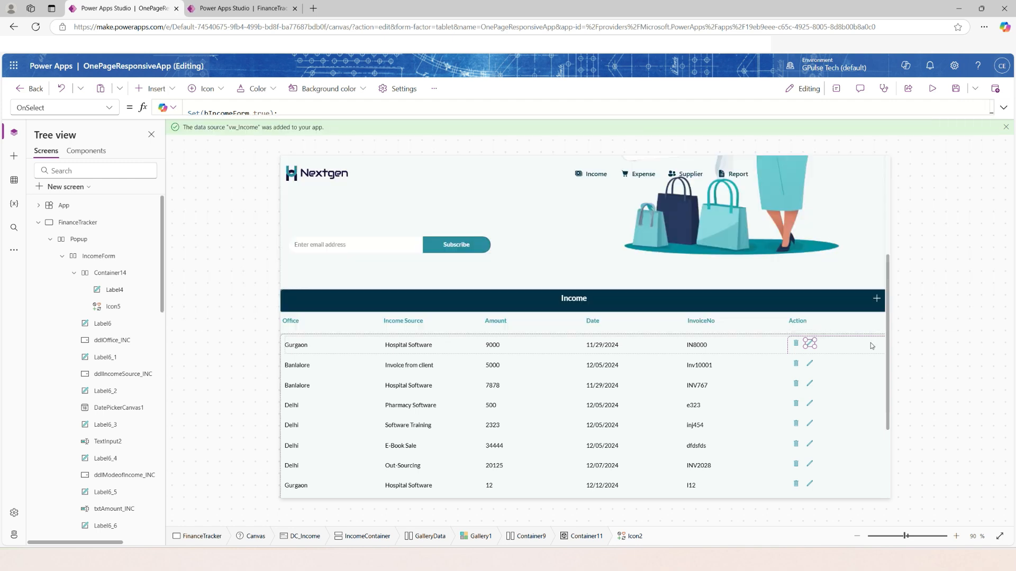
Replace the Income header plus icon's OnSelect formula with statements setting bIncomeForm to true, mIncomeSaveButton to "Save", IDs to 0 and other fields to "".
{"action": "left_click", "coordinate": [877, 300]}
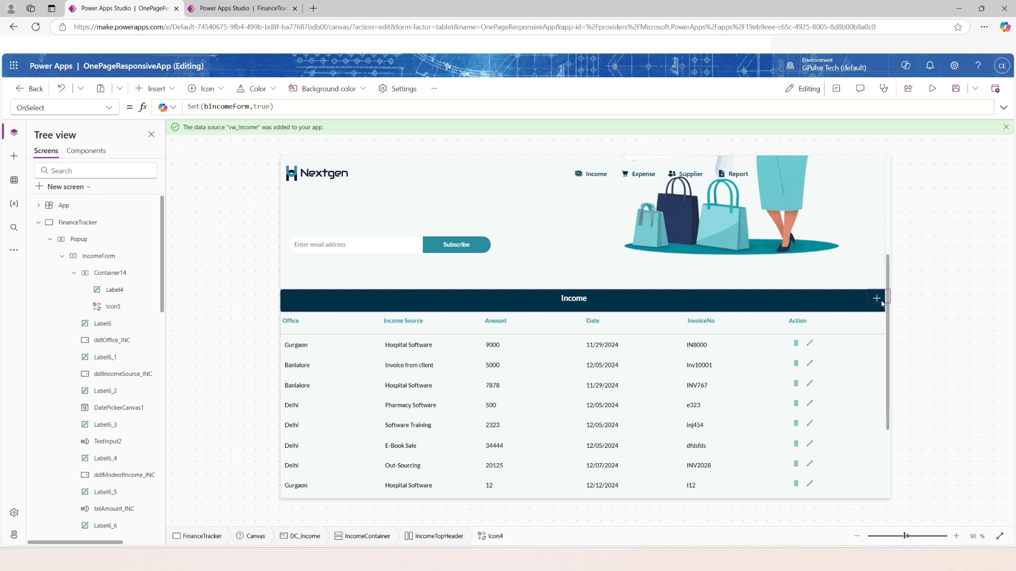
{"action": "left_click", "coordinate": [223, 108]}
{"action": "key", "text": "ctrl+a"}
{"action": "key", "text": "BackSpace"}
{"action": "left_click_drag", "start_coordinate": [292, 115], "coordinate": [292, 187]}
{"action": "type", "text": "Set(bIncomeForm,true); Set(mIncomeSaveButton,\"Save\"); Set(IncomeEditID,0); Set(mAmount,\"\"); Set(mIncomeID,0); Set(mOfficeName,\"\"); Set(mIncomeReceivingDate,\"\"); Set(mInvoiceNo,\"\"); Set(mIncomeSource,\"\"); Set(mModeOfIncome,\"\"); Set(mParticulars,\"\");"}
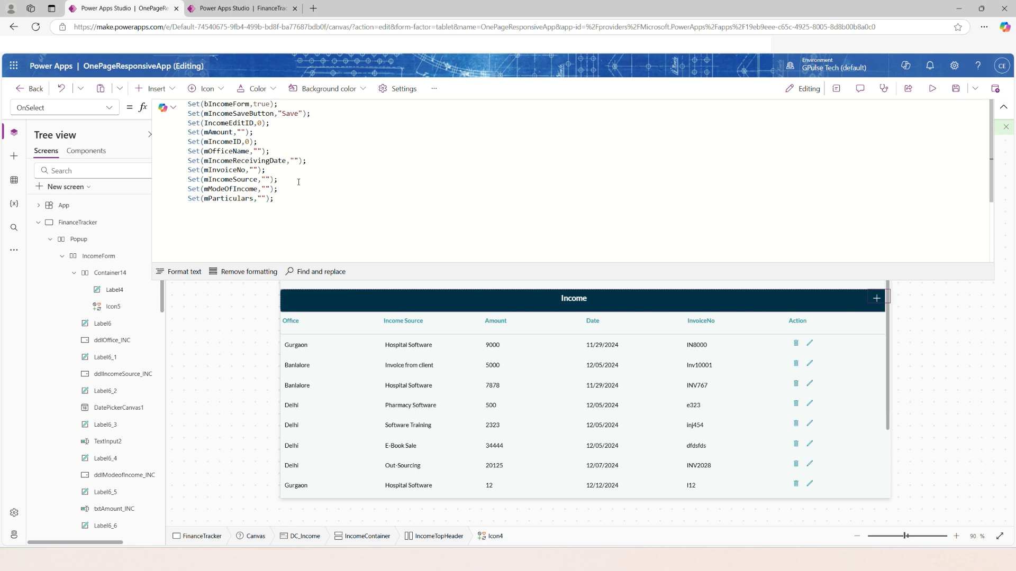
Remove the Set(IncomeEditID,0) statement from the plus icon's OnSelect formula and close the formula.
{"action": "double_click", "coordinate": [244, 114]}
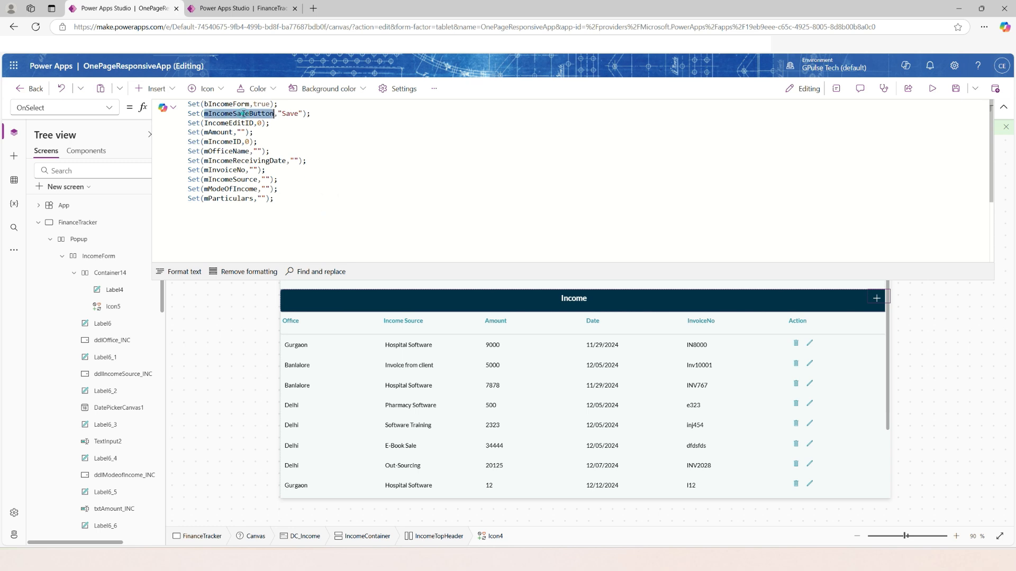
{"action": "double_click", "coordinate": [288, 113]}
{"action": "double_click", "coordinate": [250, 123]}
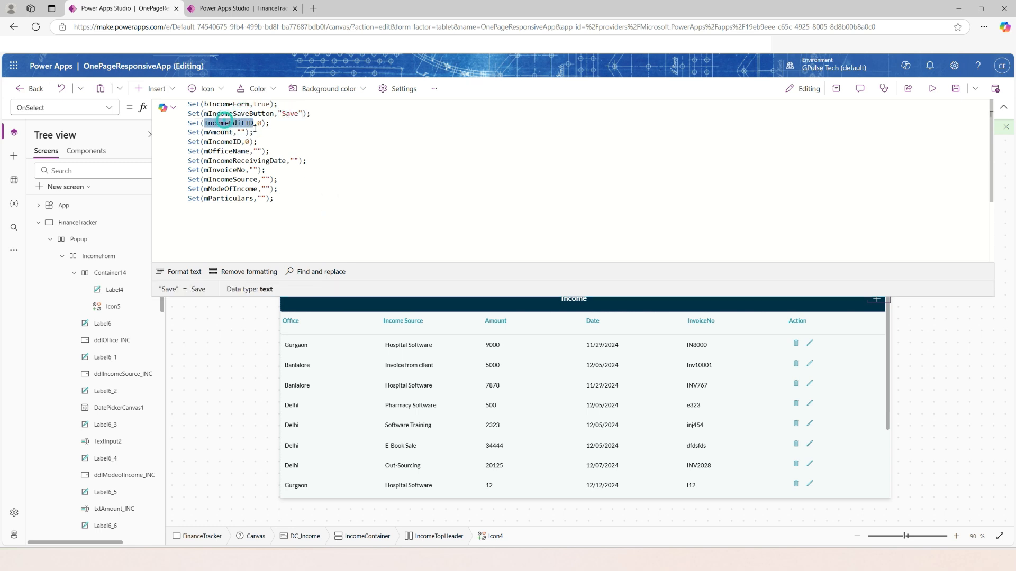
{"action": "double_click", "coordinate": [211, 132]}
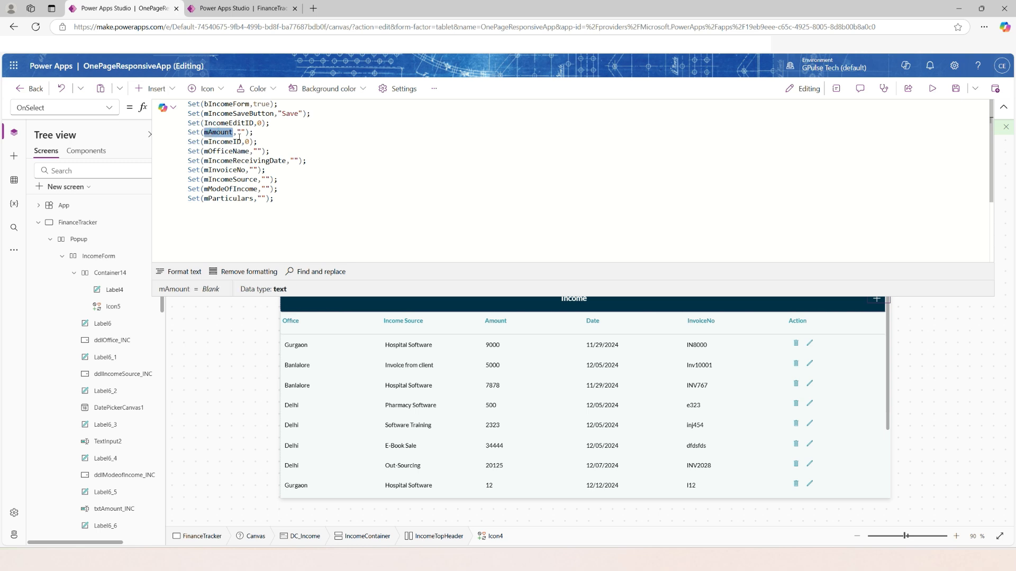
{"action": "double_click", "coordinate": [233, 141]}
{"action": "left_click", "coordinate": [282, 128]}
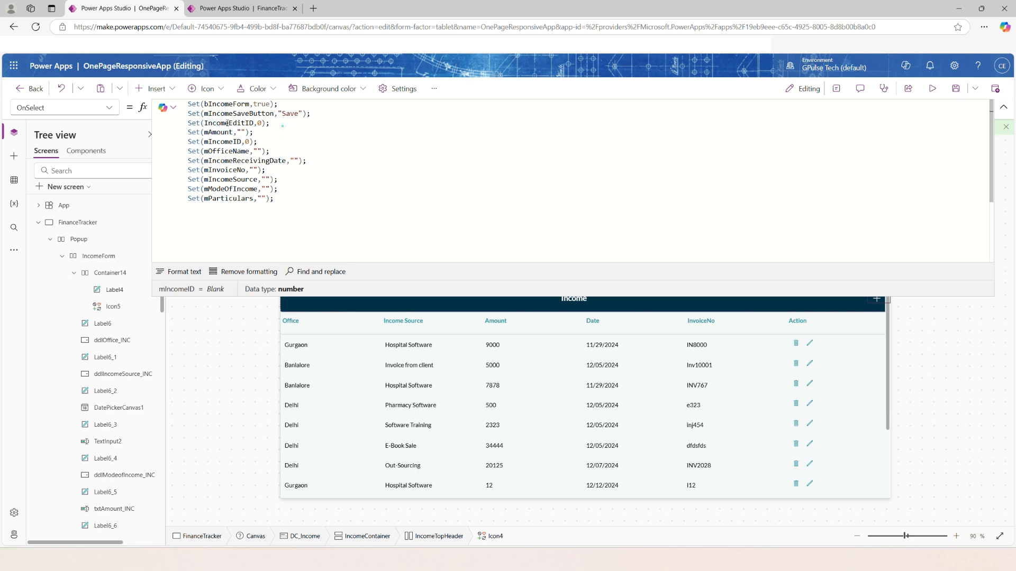
{"action": "left_click_drag", "start_coordinate": [282, 125], "coordinate": [183, 123]}
{"action": "key", "text": "Delete"}
{"action": "left_click", "coordinate": [295, 186]}
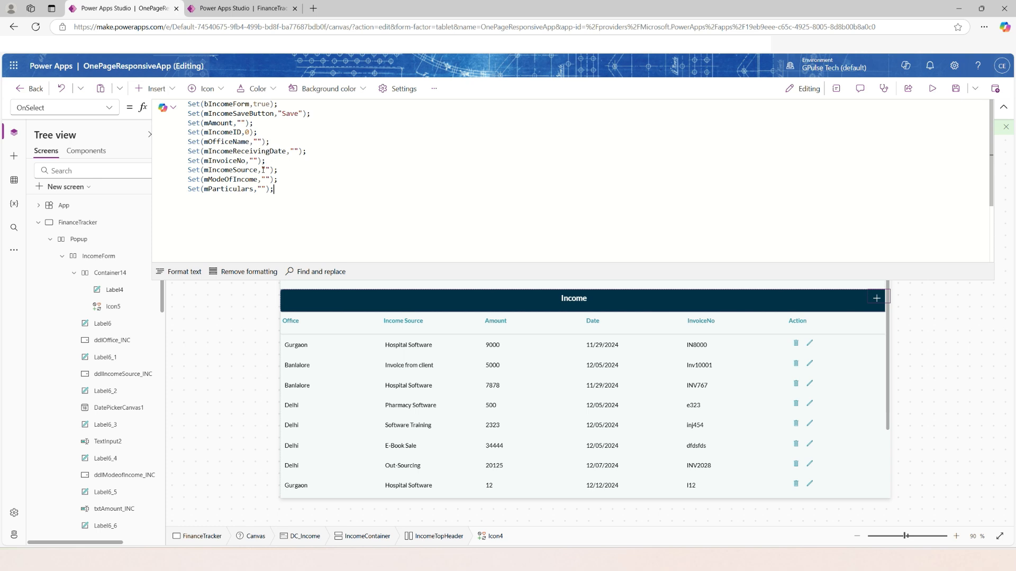
{"action": "key", "text": "ctrl+a"}
{"action": "left_click", "coordinate": [338, 168]}
{"action": "left_click", "coordinate": [1003, 108]}
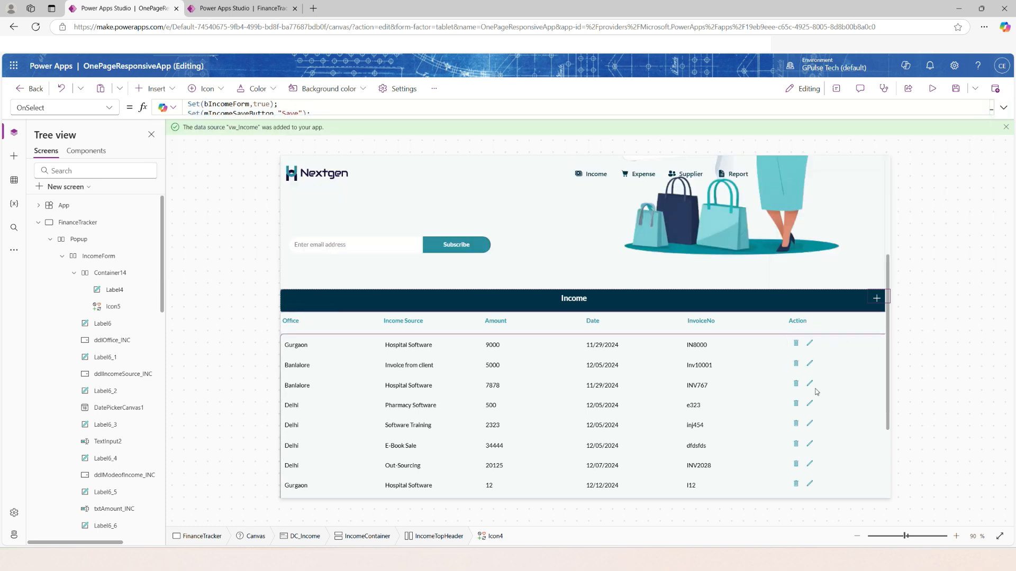
Give the popup's Save button an OnSelect formula that patches EM_Income when updating or inserting, refreshes vw_Income, resets the m-prefixed variables and sets bIncomeForm to false.
{"action": "scroll", "coordinate": [814, 391], "scroll_direction": "down", "scroll_amount": 2}
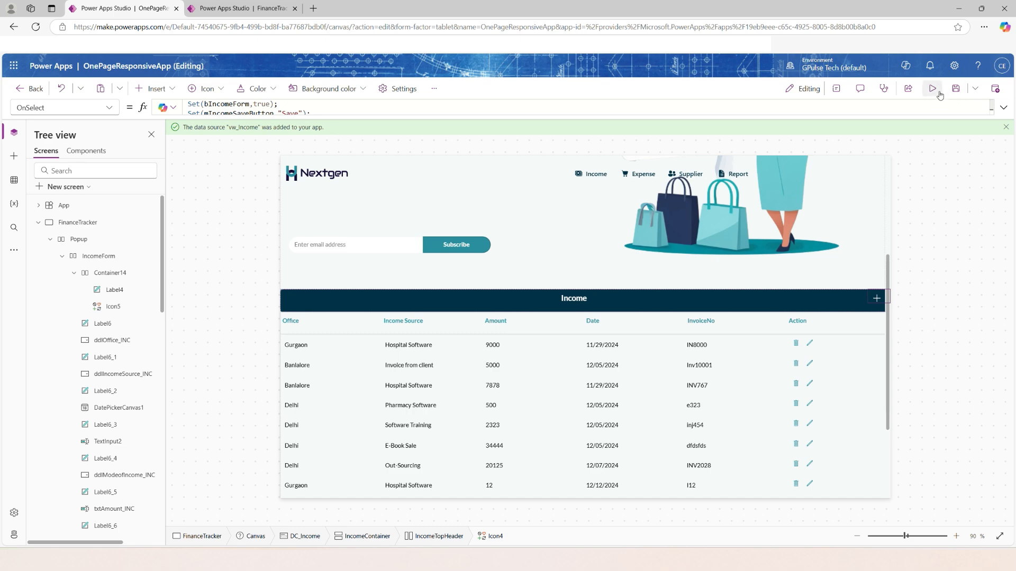
{"action": "left_click", "coordinate": [934, 90]}
{"action": "left_click", "coordinate": [407, 394]}
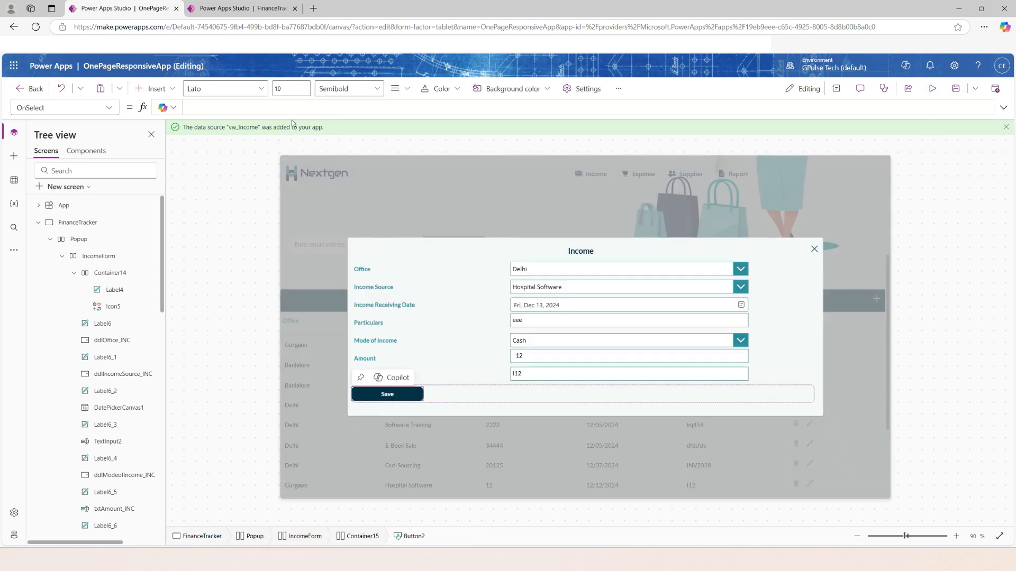
{"action": "left_click_drag", "start_coordinate": [291, 114], "coordinate": [301, 320]}
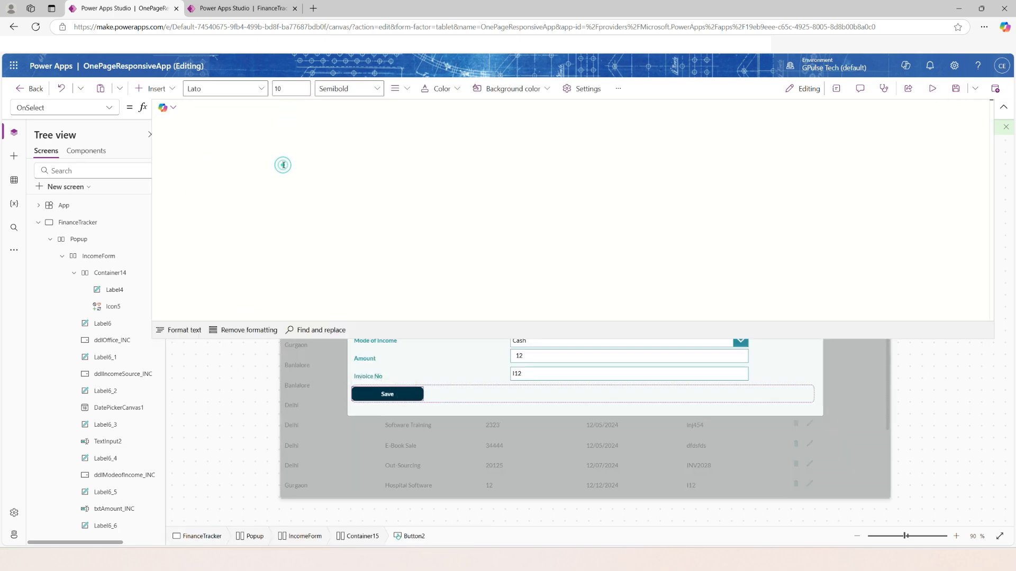
Replace the Save button's Text property with the variable mIncomeSaveButton.
{"action": "left_click", "coordinate": [63, 108]}
{"action": "scroll", "coordinate": [63, 402], "scroll_direction": "down", "scroll_amount": 3}
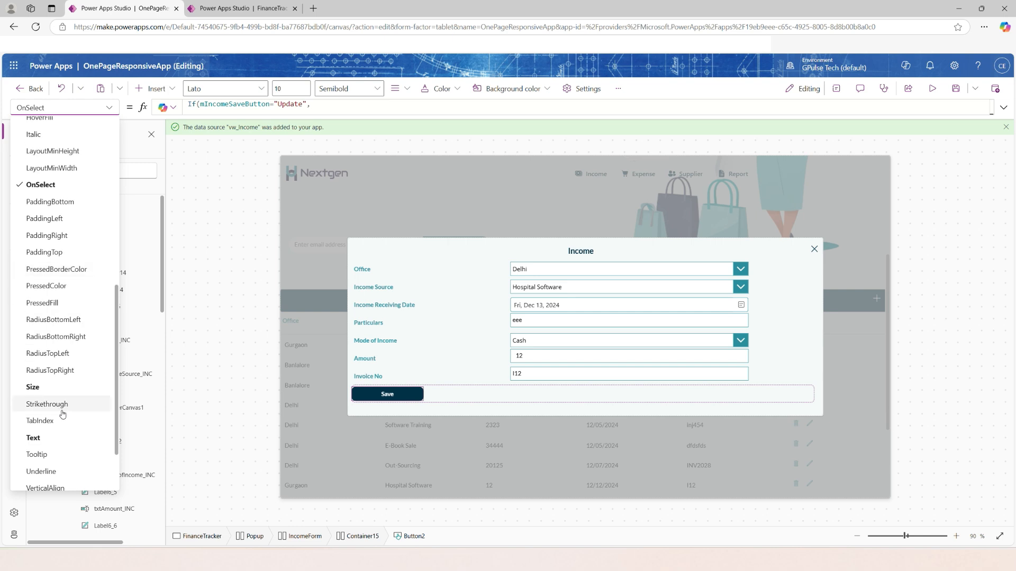
{"action": "left_click", "coordinate": [64, 438]}
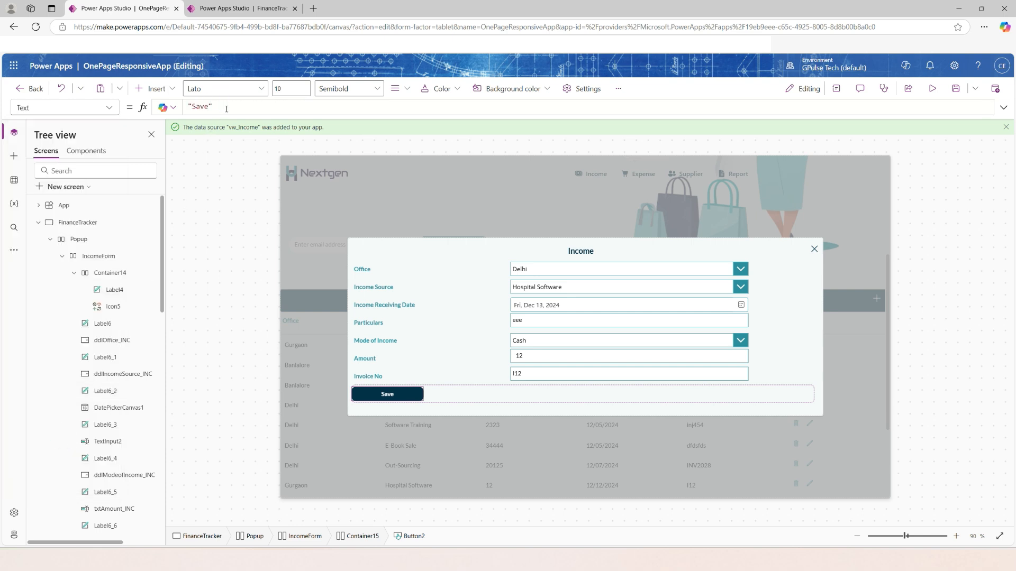
{"action": "left_click_drag", "start_coordinate": [226, 109], "coordinate": [188, 106]}
{"action": "type", "text": "m"}
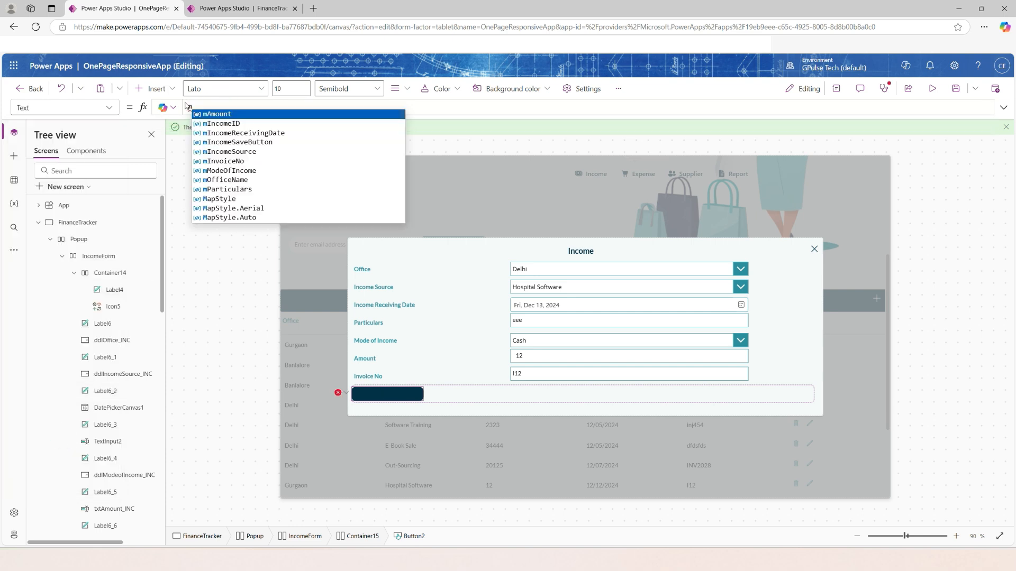
{"action": "type", "text": "incomesa"}
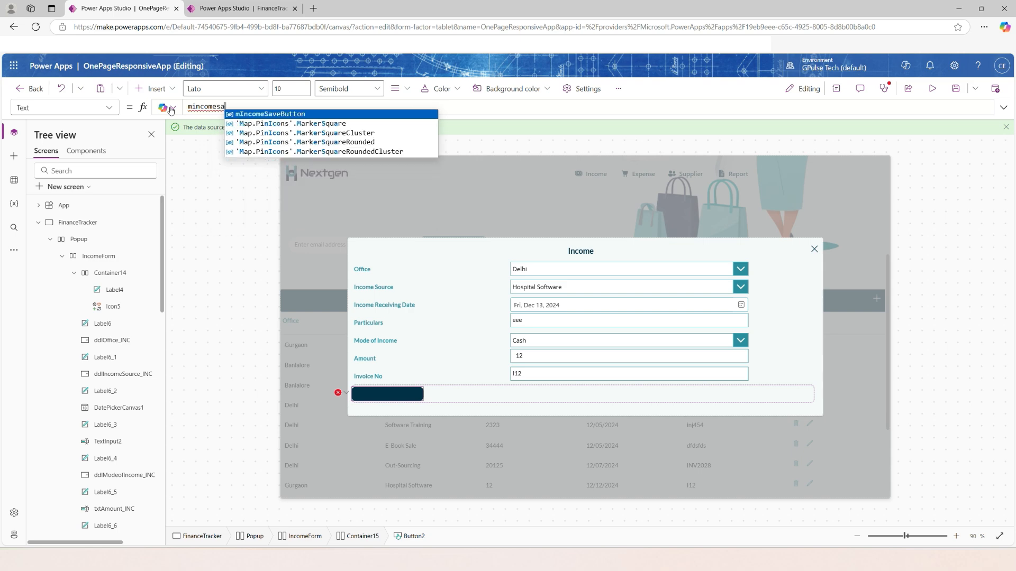
{"action": "left_click", "coordinate": [241, 114]}
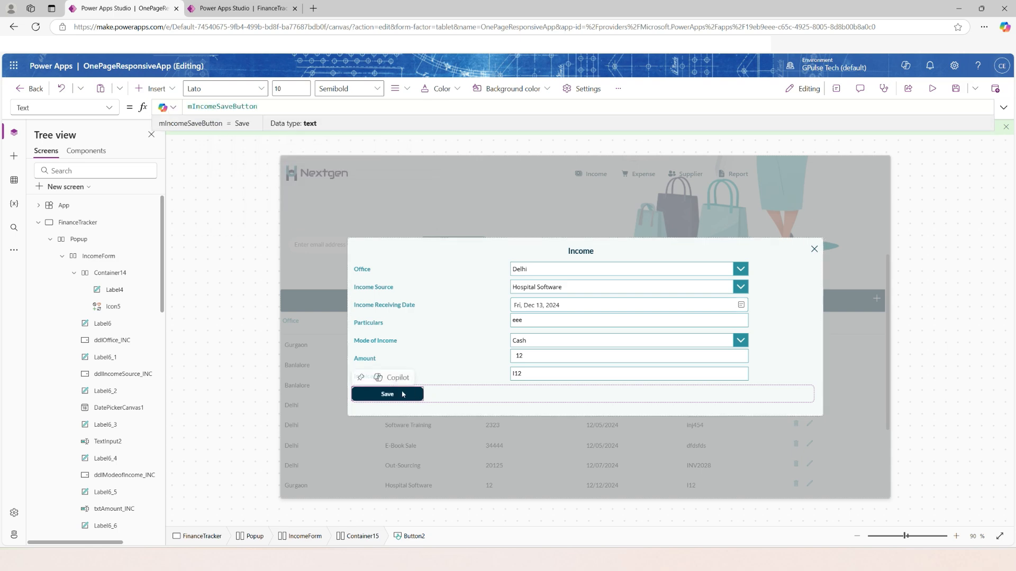
Reopen the Save button's OnSelect formula and examine the "Update" condition and the LookUp on EM_Income by mIncomeID.
{"action": "left_click", "coordinate": [111, 107]}
{"action": "left_click", "coordinate": [56, 184]}
{"action": "left_click_drag", "start_coordinate": [294, 115], "coordinate": [317, 431]}
{"action": "left_click", "coordinate": [481, 272]}
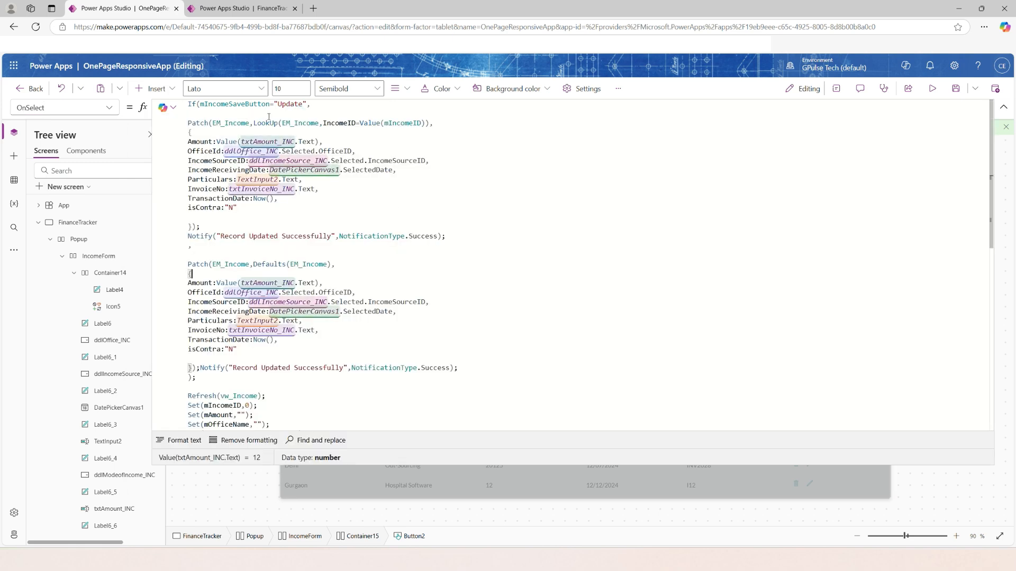
{"action": "double_click", "coordinate": [284, 105]}
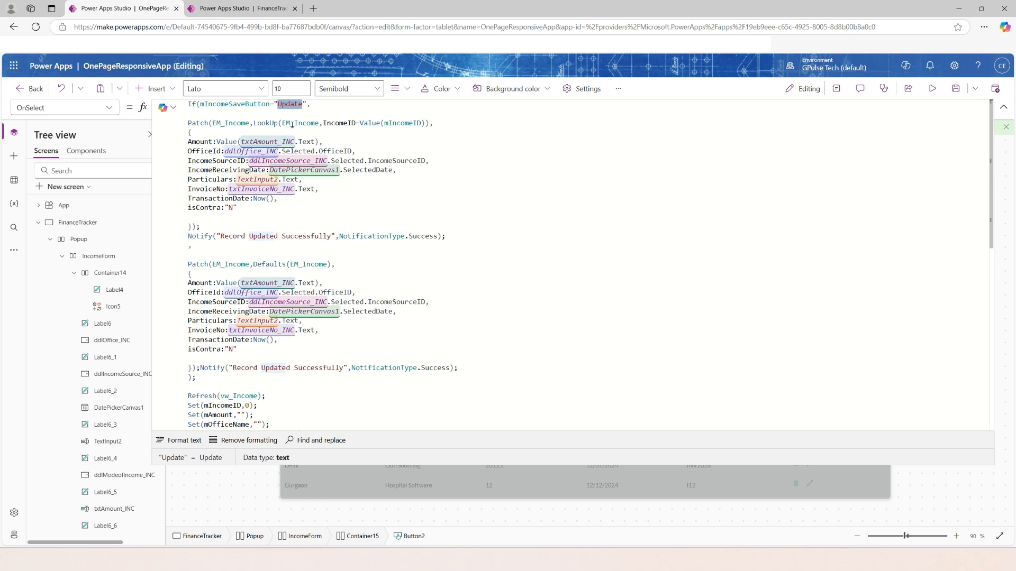
{"action": "double_click", "coordinate": [394, 124]}
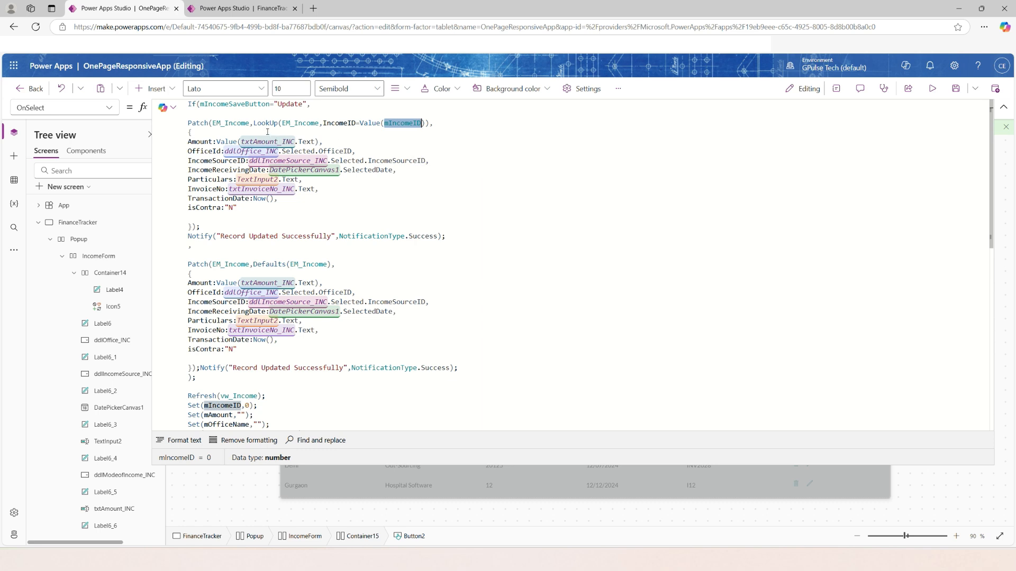
{"action": "double_click", "coordinate": [266, 123]}
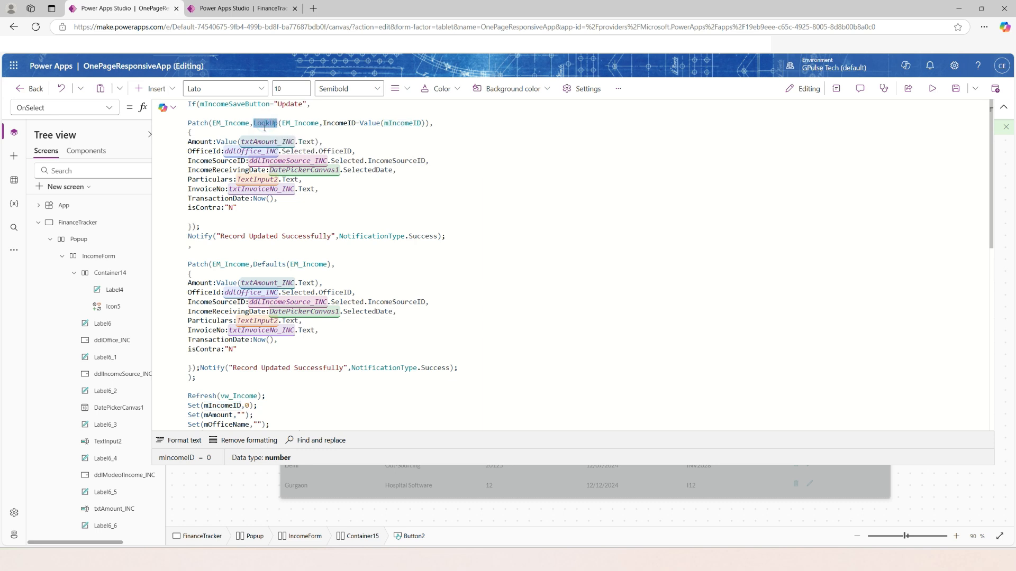
{"action": "double_click", "coordinate": [290, 124]}
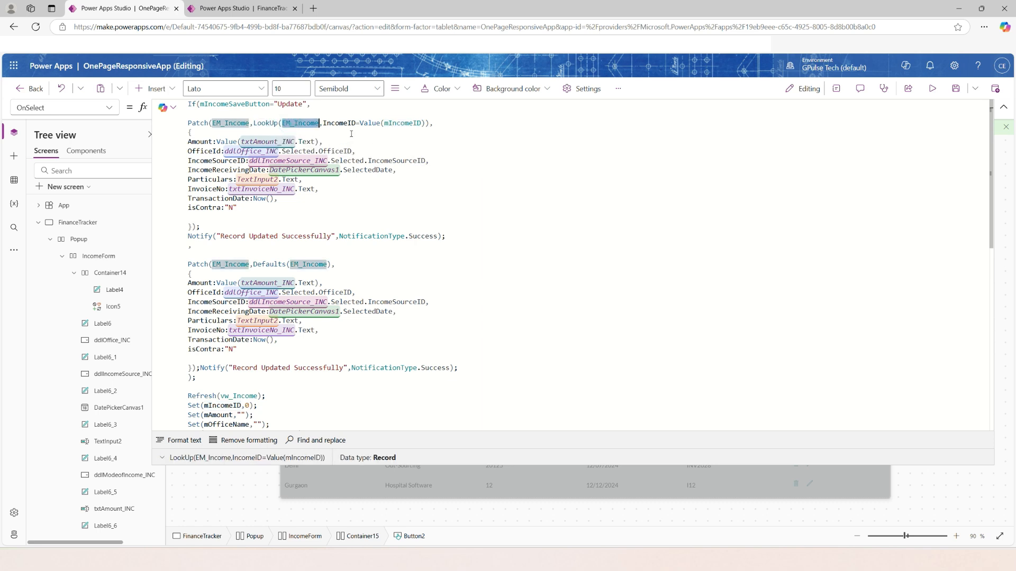
{"action": "double_click", "coordinate": [403, 123]}
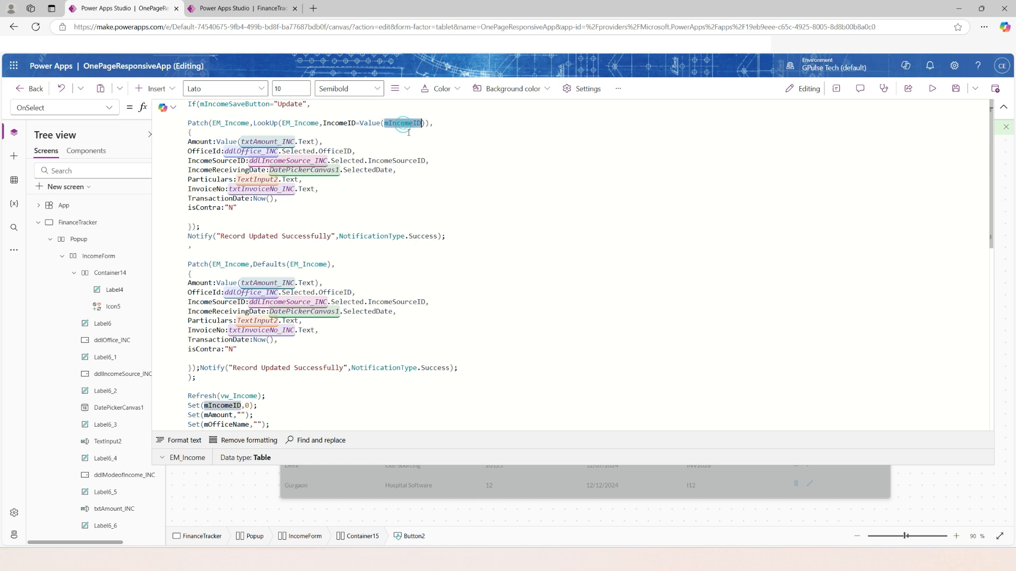
{"action": "left_click_drag", "start_coordinate": [254, 123], "coordinate": [392, 123]}
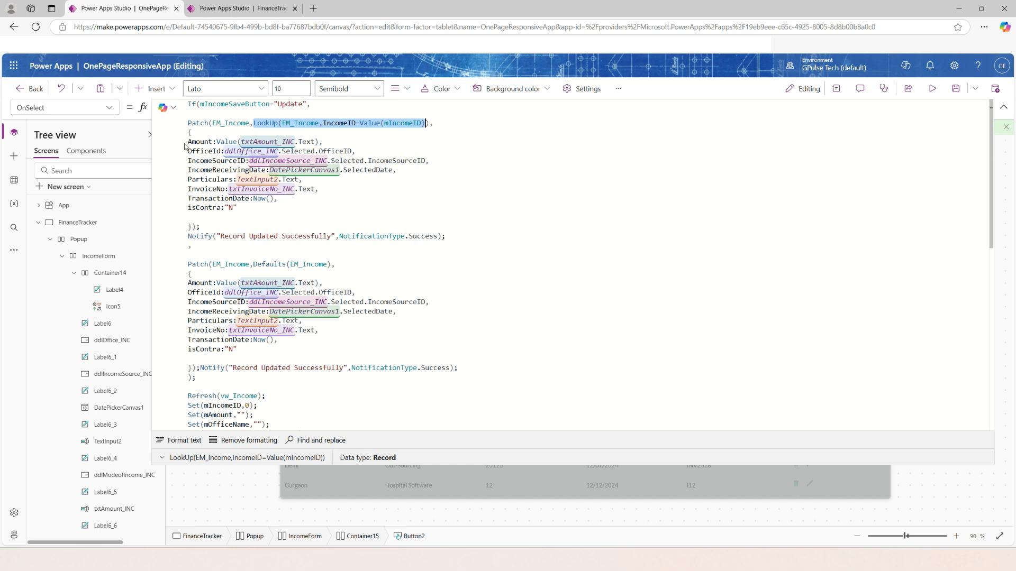
{"action": "left_click", "coordinate": [281, 211]}
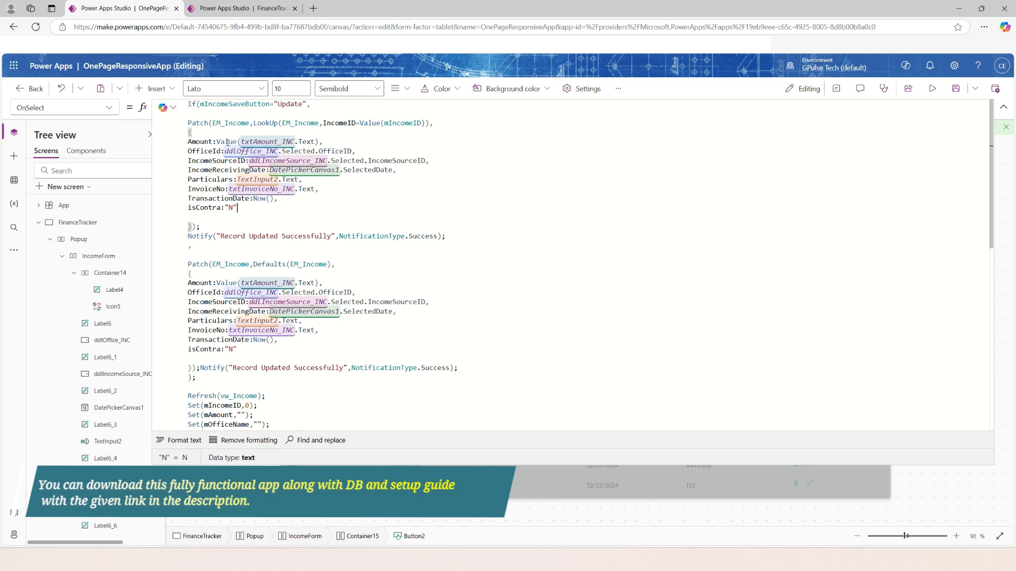
Check how the update Patch maps popup controls to the amount, office, income source, receiving date, particulars, invoice and transaction date fields.
{"action": "left_click", "coordinate": [268, 142]}
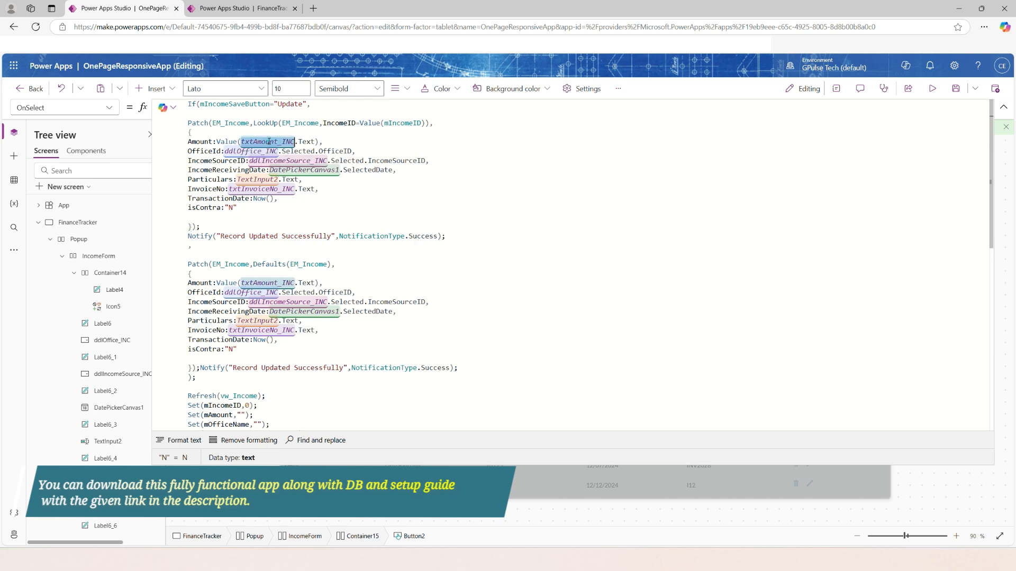
{"action": "left_click", "coordinate": [252, 153]}
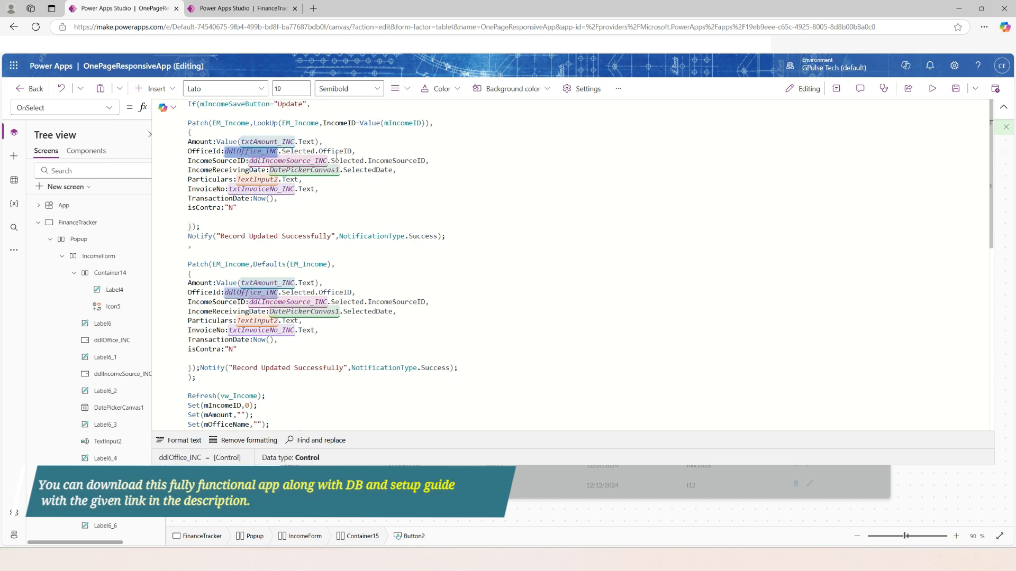
{"action": "left_click", "coordinate": [341, 152]}
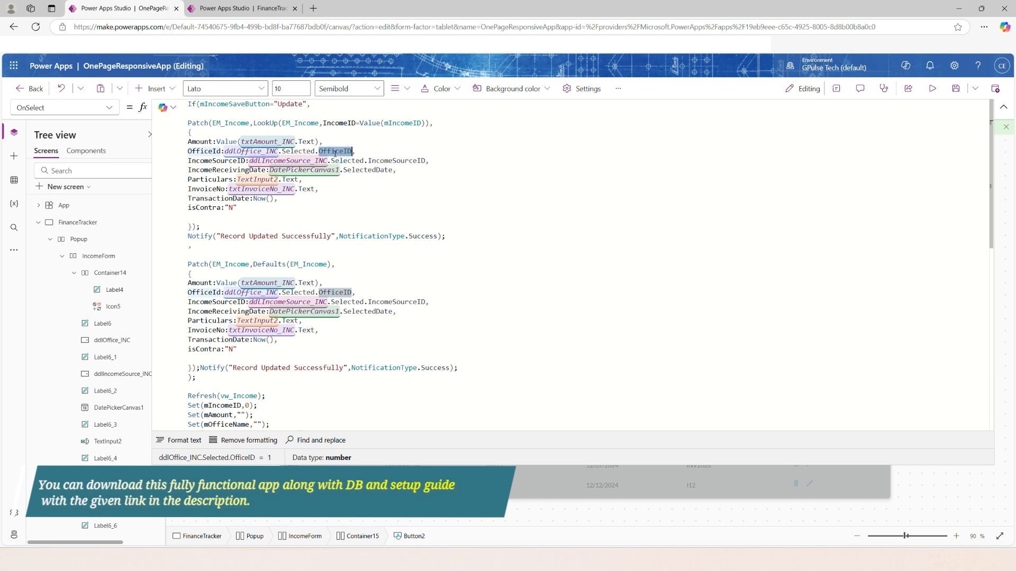
{"action": "double_click", "coordinate": [212, 152]}
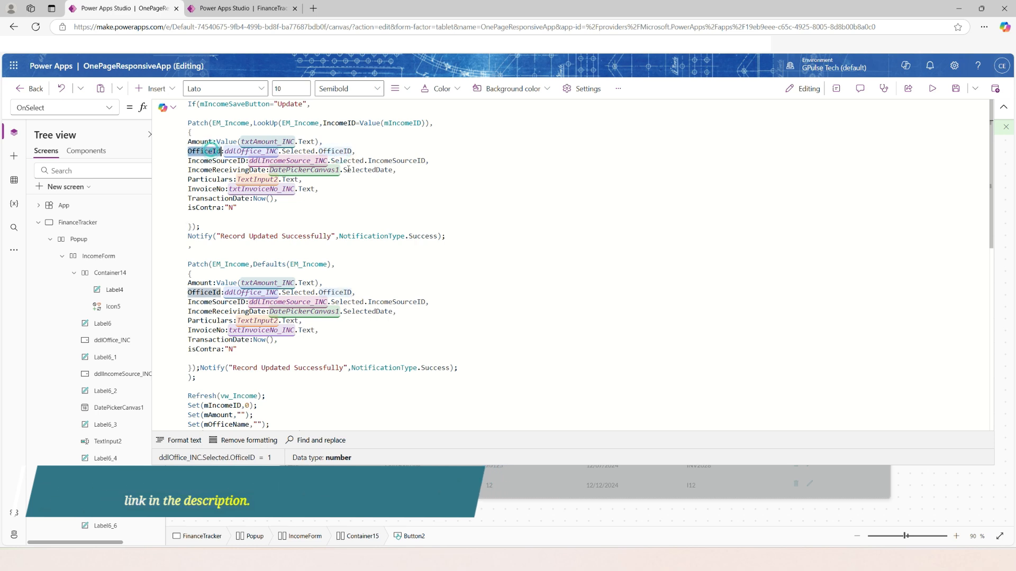
{"action": "left_click", "coordinate": [396, 162]}
{"action": "double_click", "coordinate": [216, 161]}
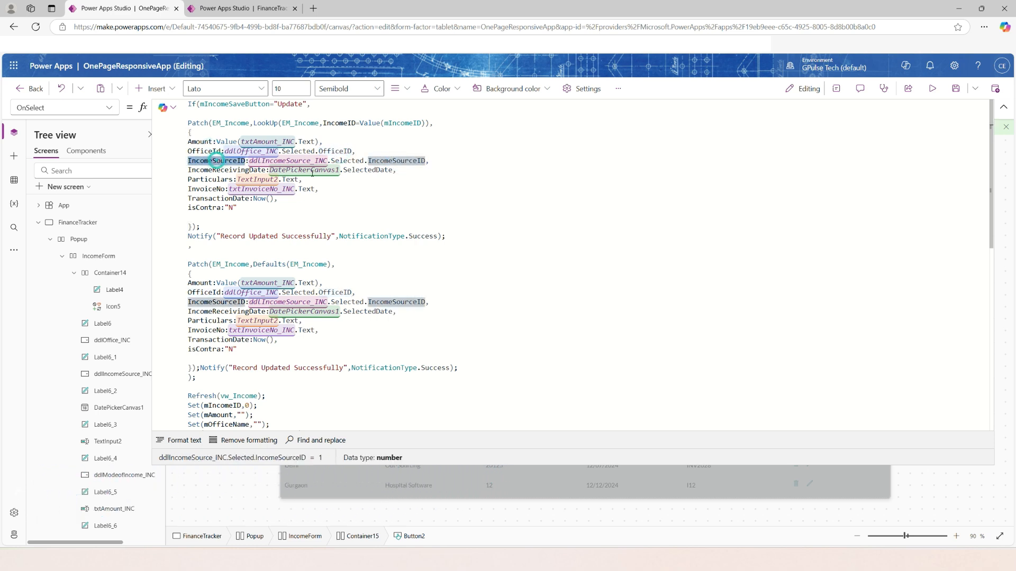
{"action": "left_click", "coordinate": [361, 170]}
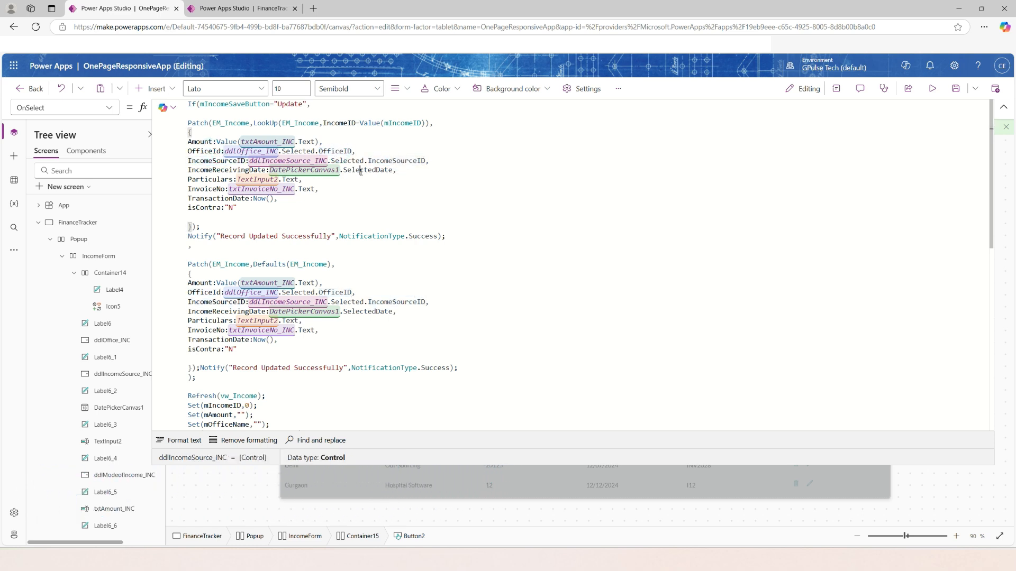
{"action": "double_click", "coordinate": [232, 169]}
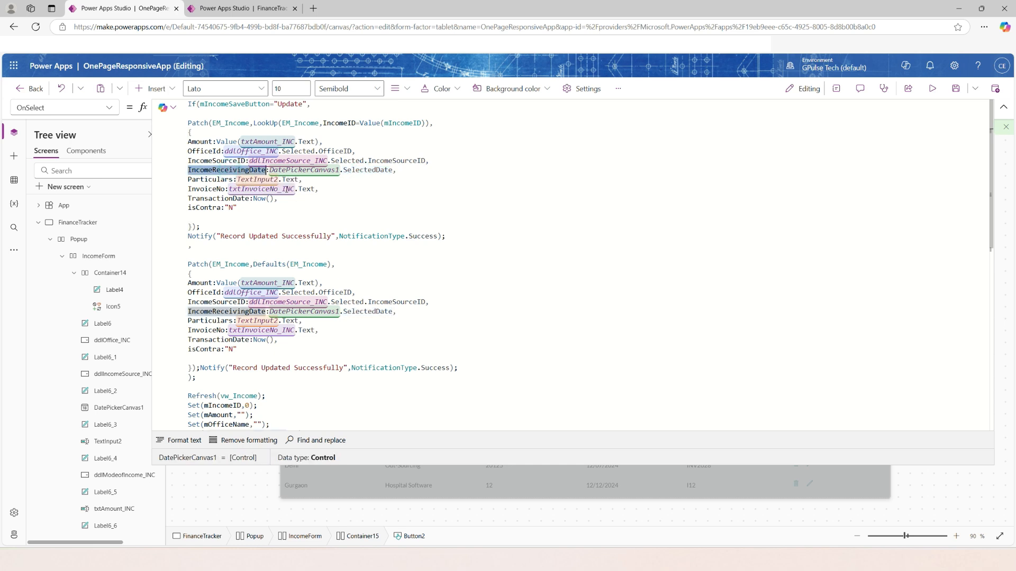
{"action": "double_click", "coordinate": [288, 180]}
{"action": "double_click", "coordinate": [209, 180]}
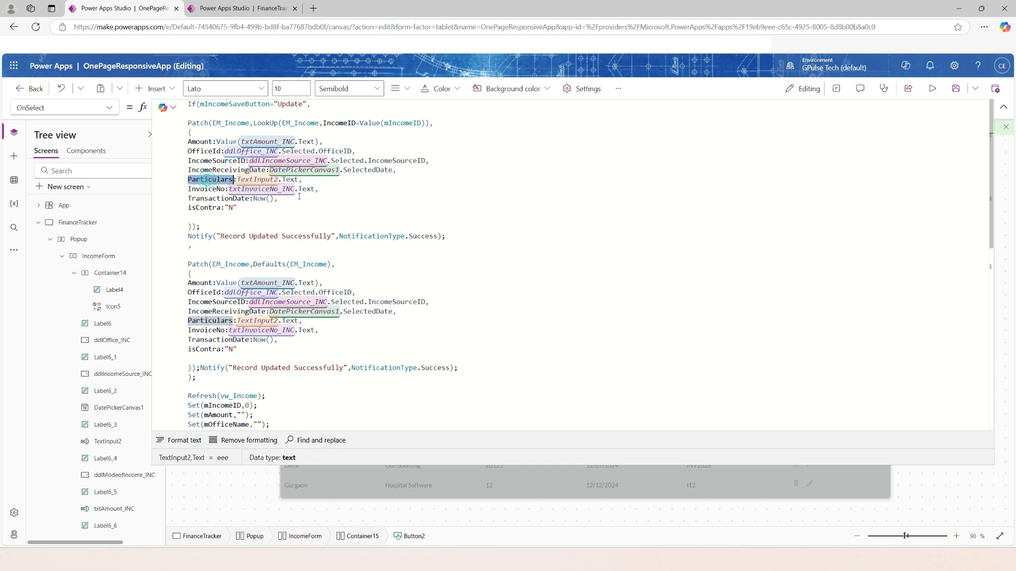
{"action": "left_click", "coordinate": [308, 190]}
{"action": "left_click", "coordinate": [257, 199]}
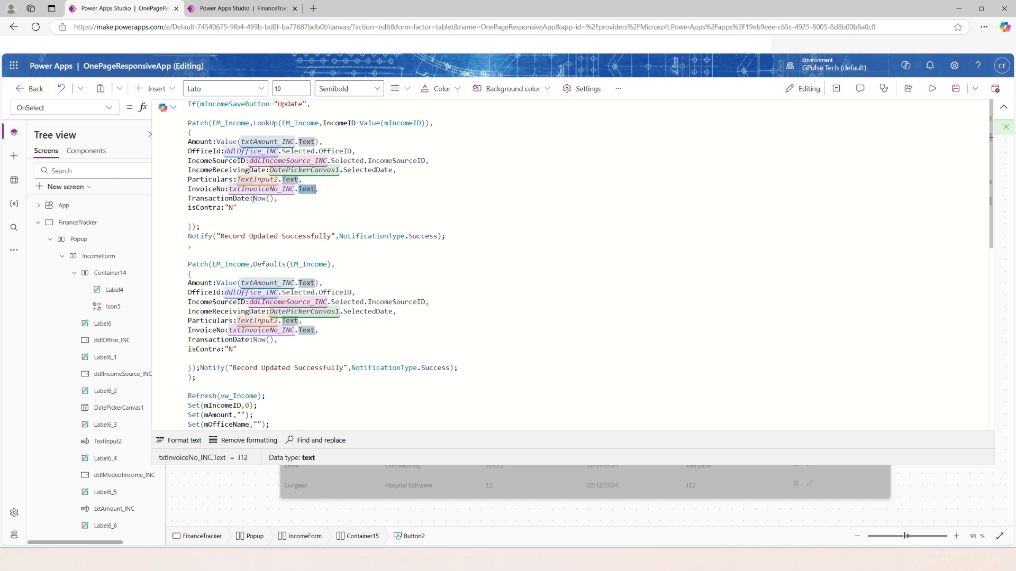
Review the insert Patch that uses Defaults(EM_Income), along with the Refresh and variable-reset statements after it.
{"action": "left_click", "coordinate": [369, 275]}
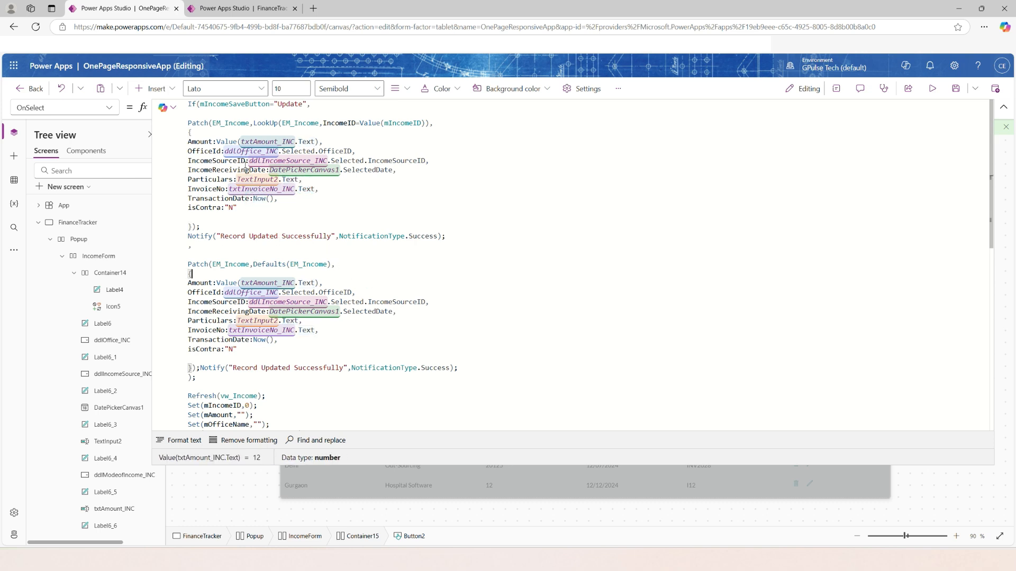
{"action": "double_click", "coordinate": [286, 104]}
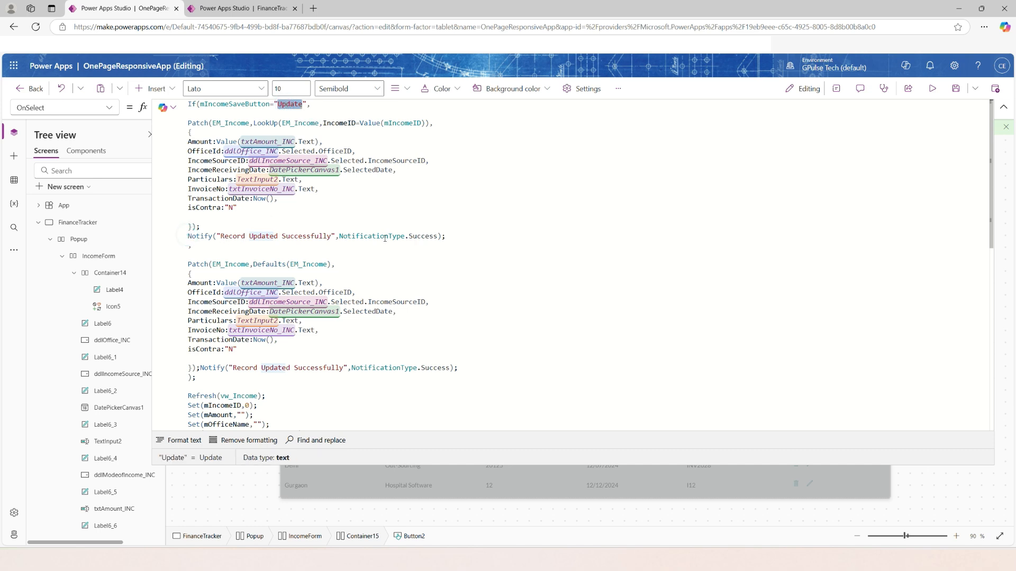
{"action": "scroll", "coordinate": [431, 338], "scroll_direction": "down", "scroll_amount": 2}
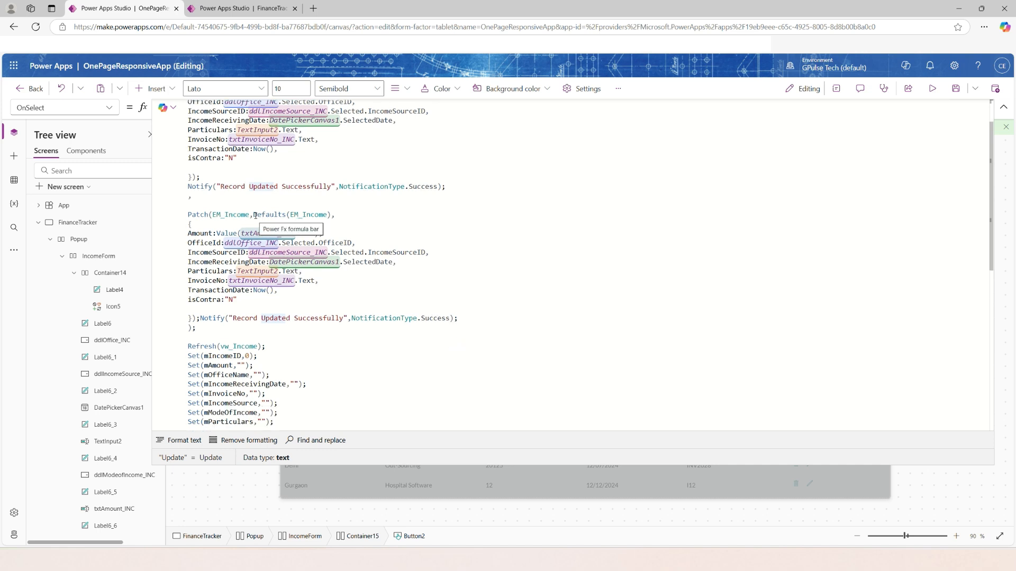
{"action": "left_click_drag", "start_coordinate": [254, 214], "coordinate": [333, 215]}
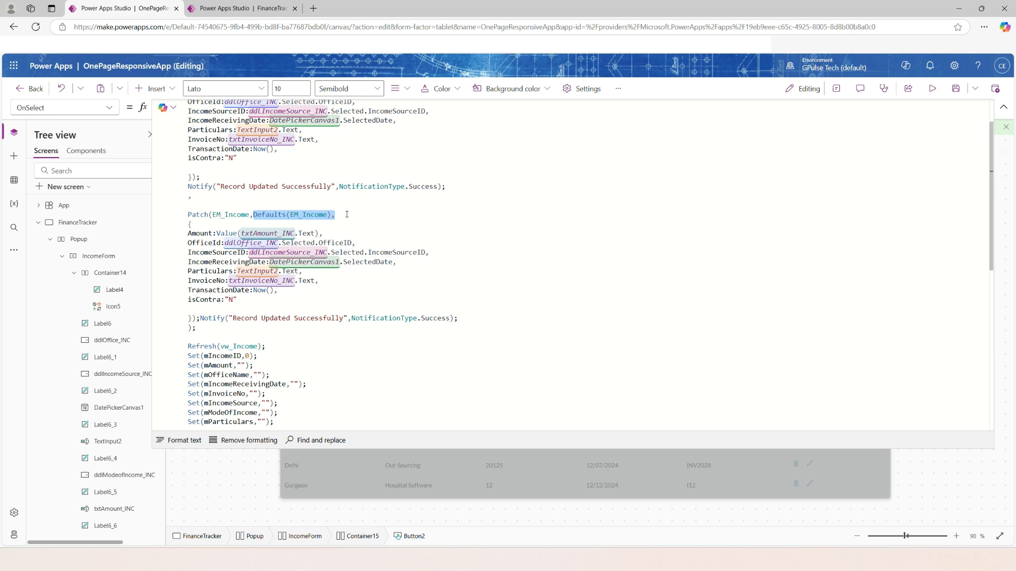
{"action": "left_click", "coordinate": [343, 283]}
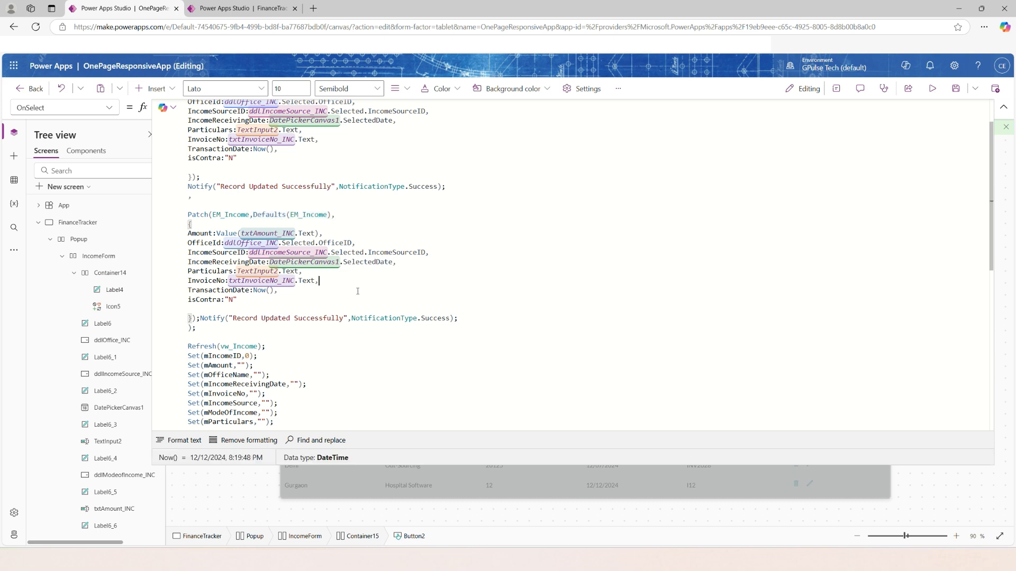
{"action": "double_click", "coordinate": [222, 257]}
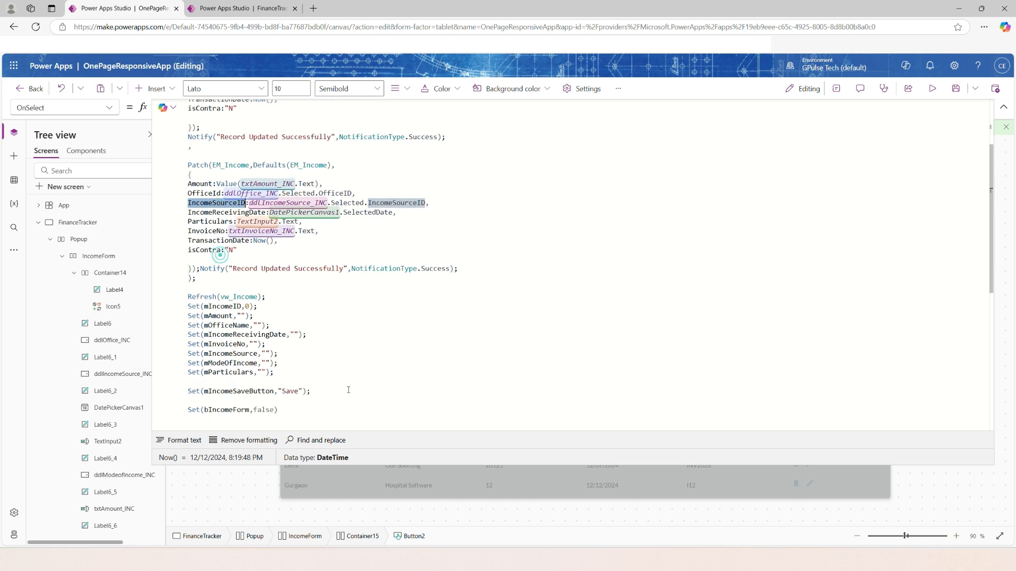
{"action": "scroll", "coordinate": [349, 390], "scroll_direction": "down", "scroll_amount": 4}
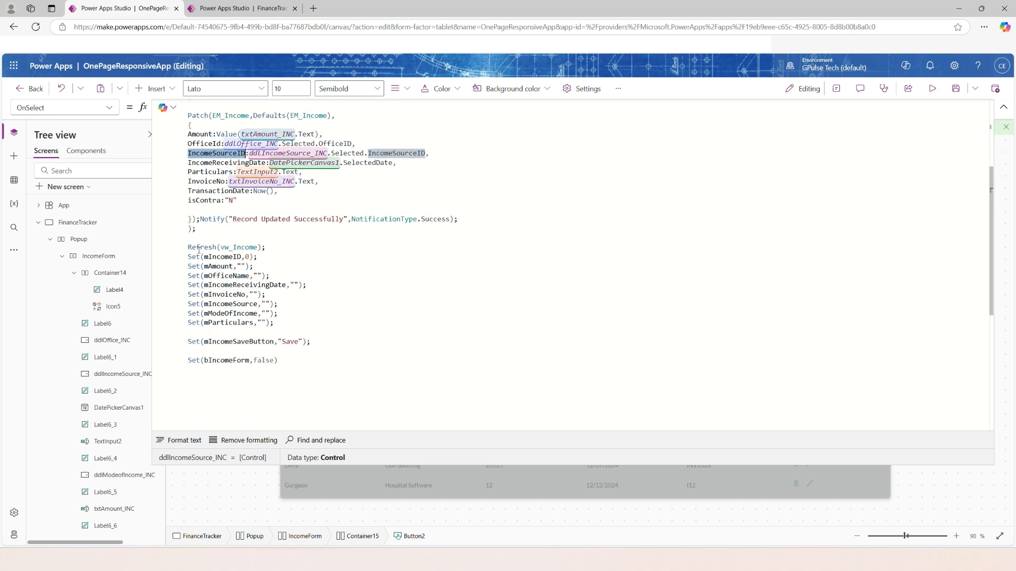
{"action": "scroll", "coordinate": [376, 307], "scroll_direction": "up", "scroll_amount": 5}
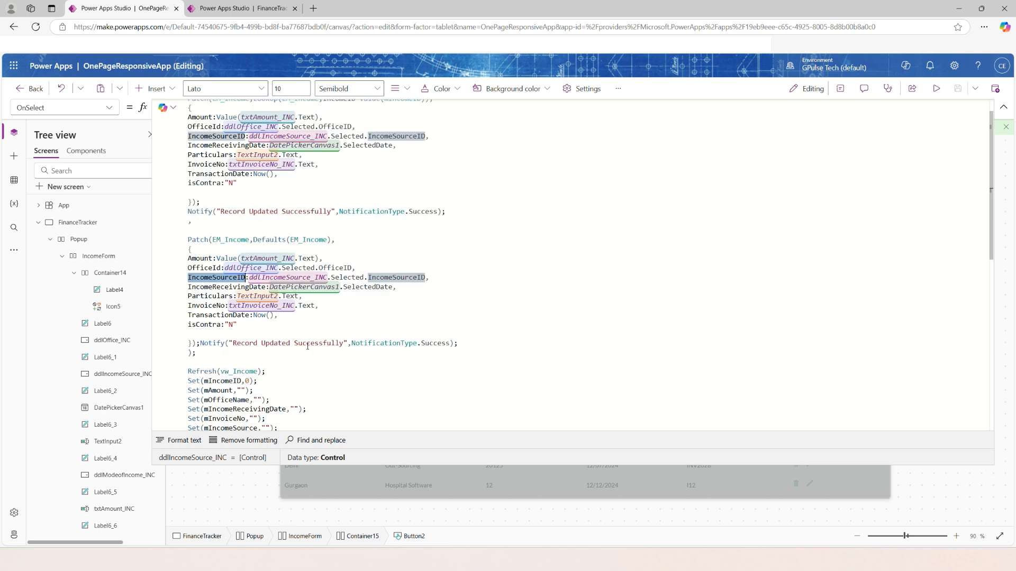
Change the insert branch's Notify message to "Record inserted Successfully".
{"action": "double_click", "coordinate": [282, 344]}
{"action": "type", "text": "inserted"}
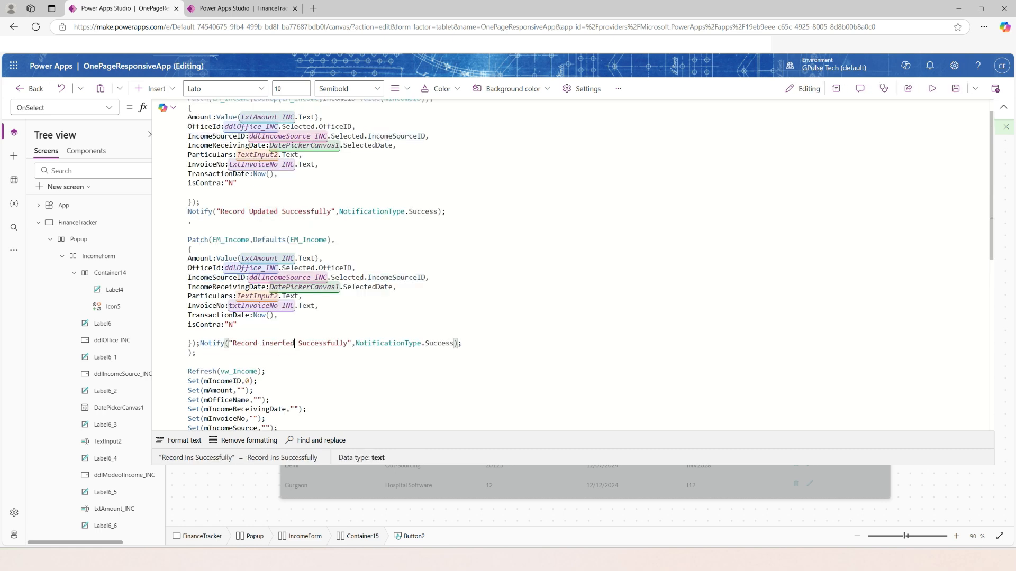
{"action": "left_click", "coordinate": [314, 388]}
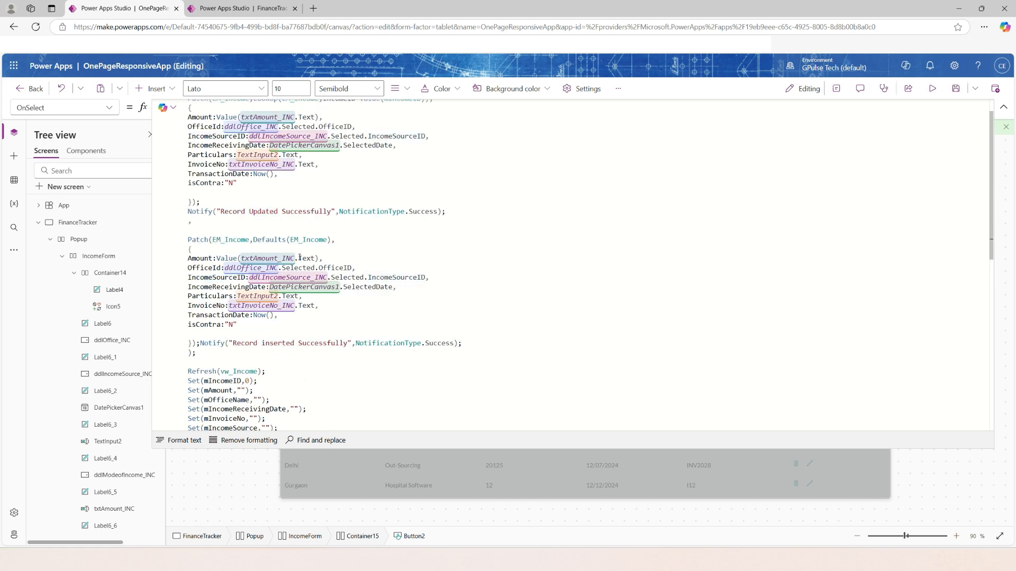
Review the Refresh, variable-reset and bIncomeForm statements that end the Save button's formula.
{"action": "scroll", "coordinate": [326, 356], "scroll_direction": "down", "scroll_amount": 5}
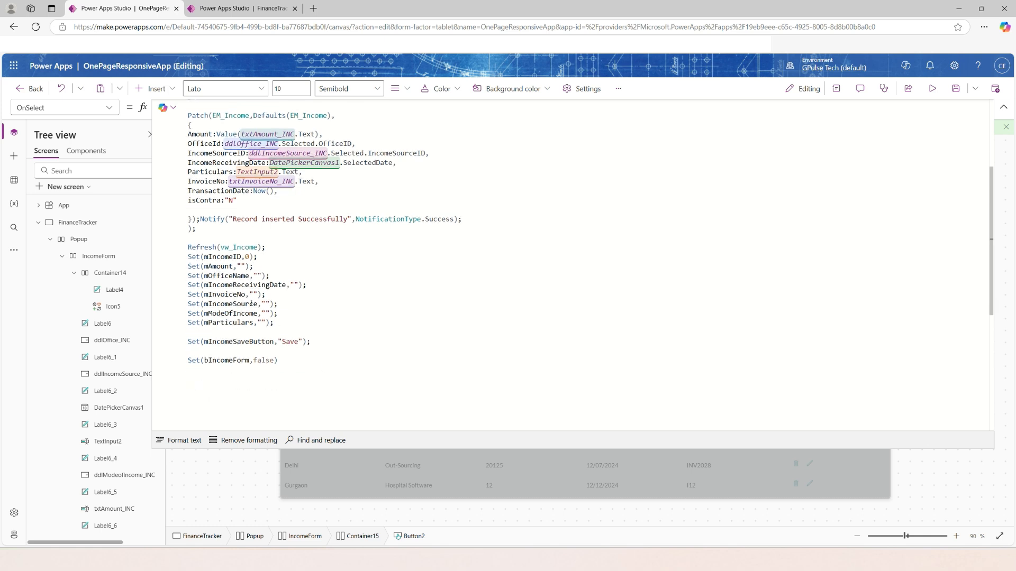
{"action": "left_click_drag", "start_coordinate": [188, 259], "coordinate": [189, 360]}
{"action": "left_click", "coordinate": [355, 372]}
{"action": "left_click", "coordinate": [997, 109]}
Set the Office dropdown's Default property to the mOfficeName variable.
{"action": "left_click", "coordinate": [529, 269]}
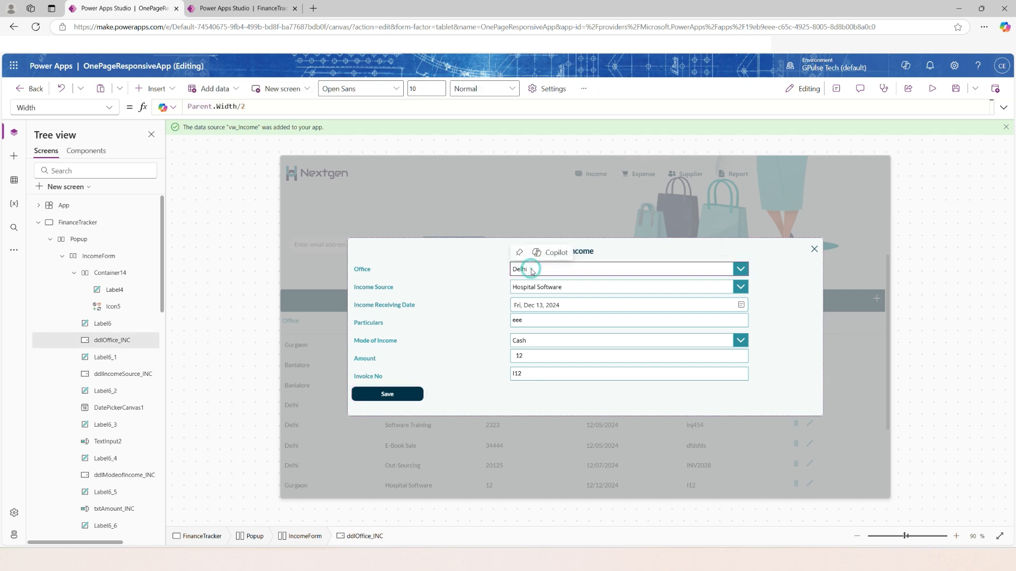
{"action": "left_click", "coordinate": [108, 109]}
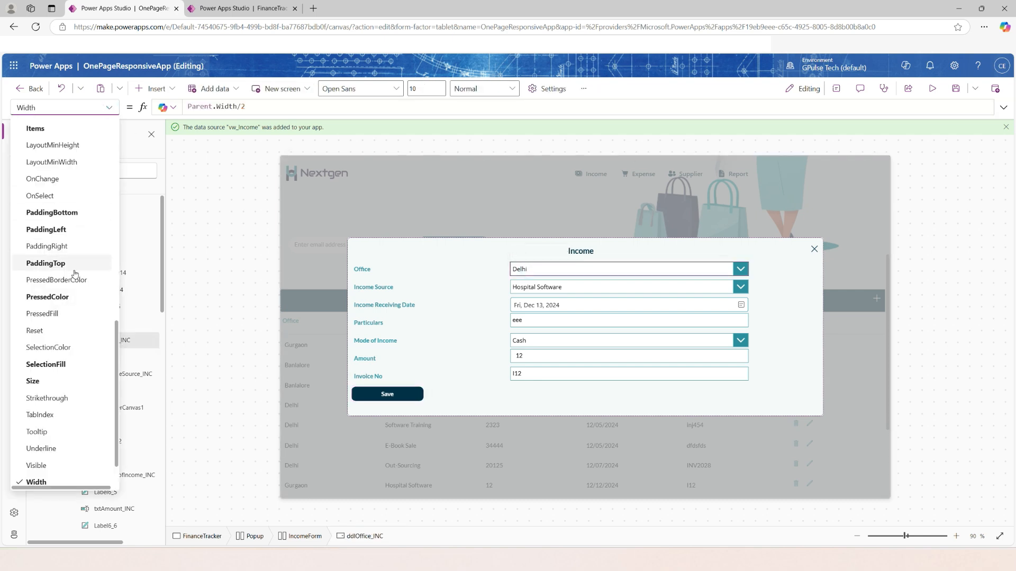
{"action": "scroll", "coordinate": [75, 272], "scroll_direction": "up", "scroll_amount": 7}
{"action": "left_click", "coordinate": [59, 259]}
{"action": "left_click_drag", "start_coordinate": [225, 108], "coordinate": [178, 106]}
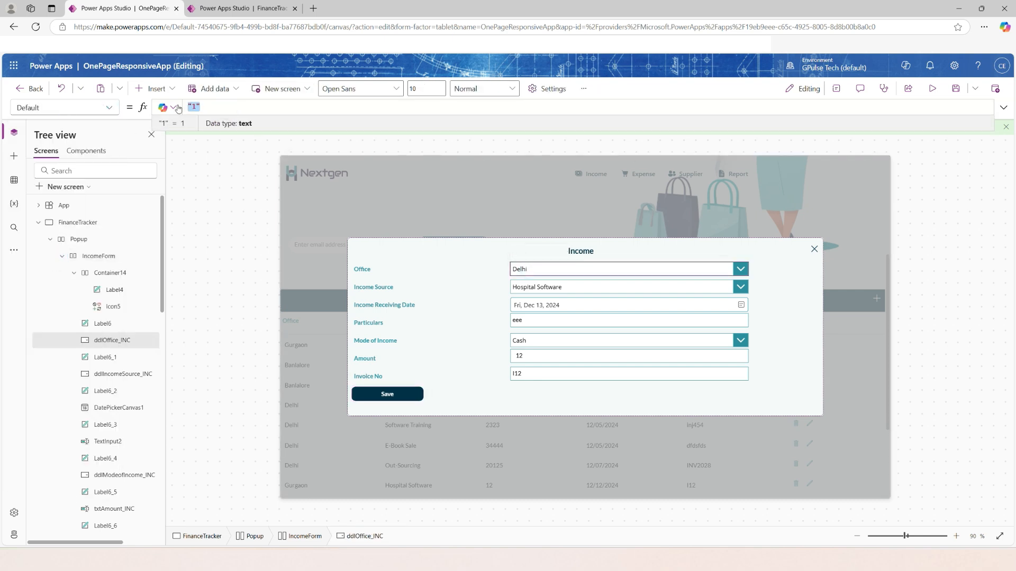
{"action": "type", "text": "moff"}
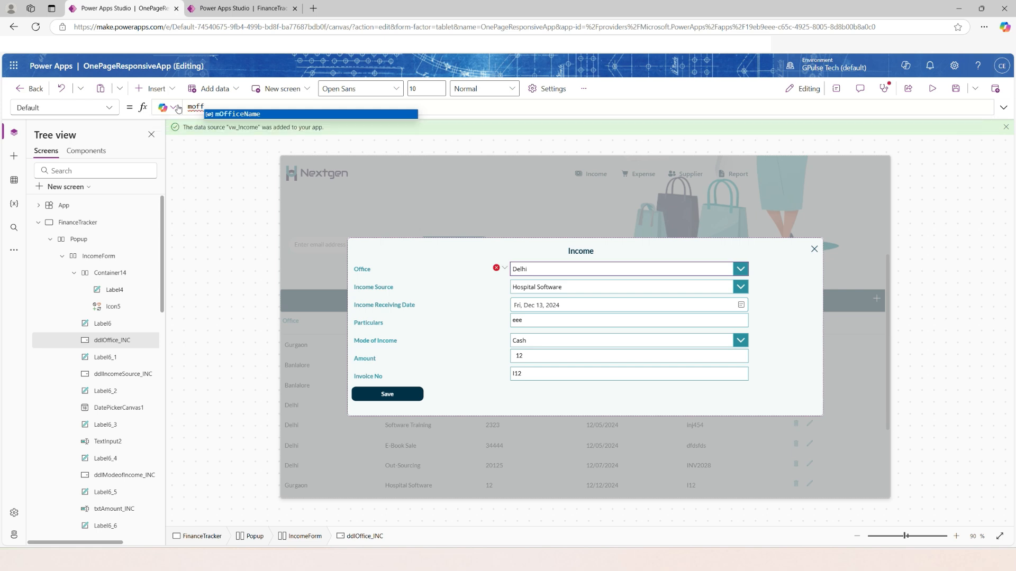
{"action": "left_click", "coordinate": [225, 115]}
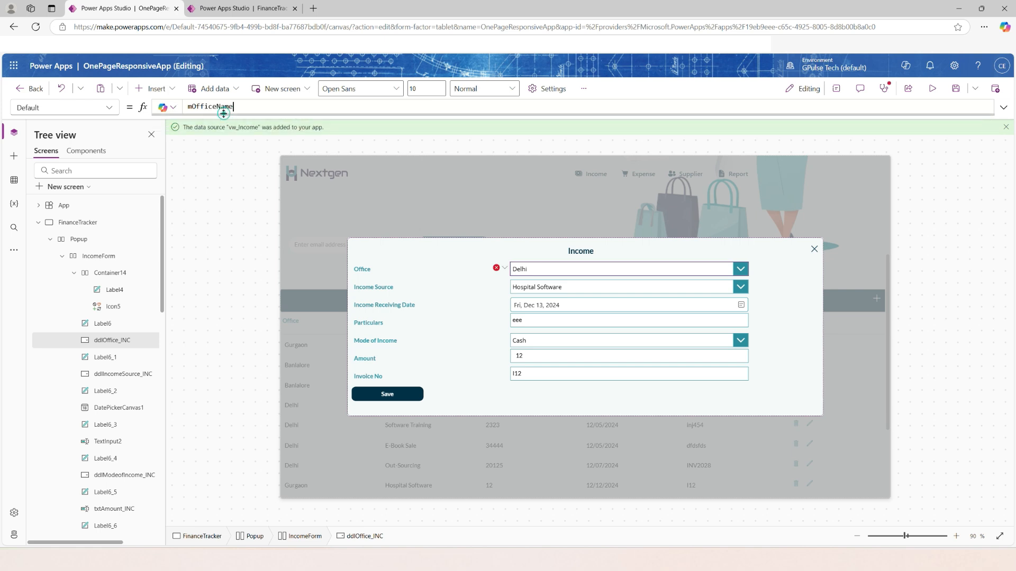
Set the Income Source dropdown's Default property to the mIncomeSource variable.
{"action": "left_click", "coordinate": [576, 290]}
{"action": "left_click", "coordinate": [109, 108]}
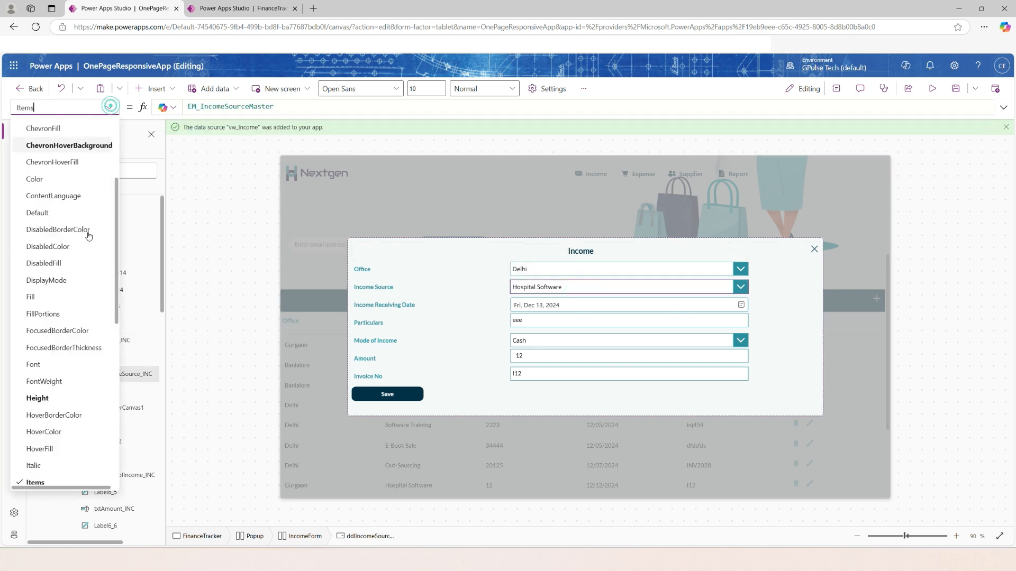
{"action": "scroll", "coordinate": [86, 265], "scroll_direction": "down", "scroll_amount": 2}
{"action": "left_click", "coordinate": [40, 173]}
{"action": "left_click", "coordinate": [233, 107]}
{"action": "type", "text": "mincome"}
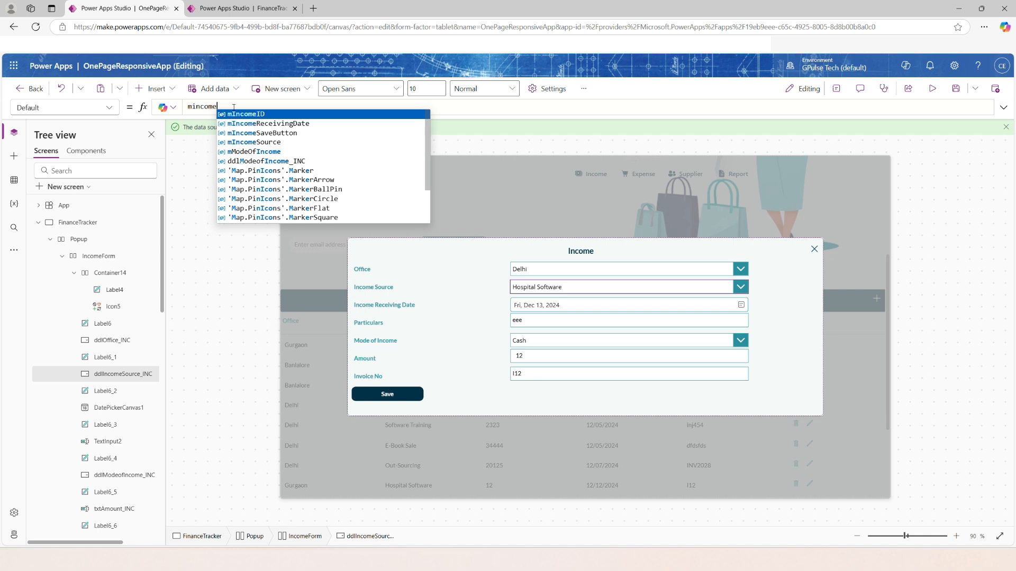
Set the Income Receiving Date picker's SelectedDate property to the mIncomeReceivingDate variable.
{"action": "left_click", "coordinate": [556, 305]}
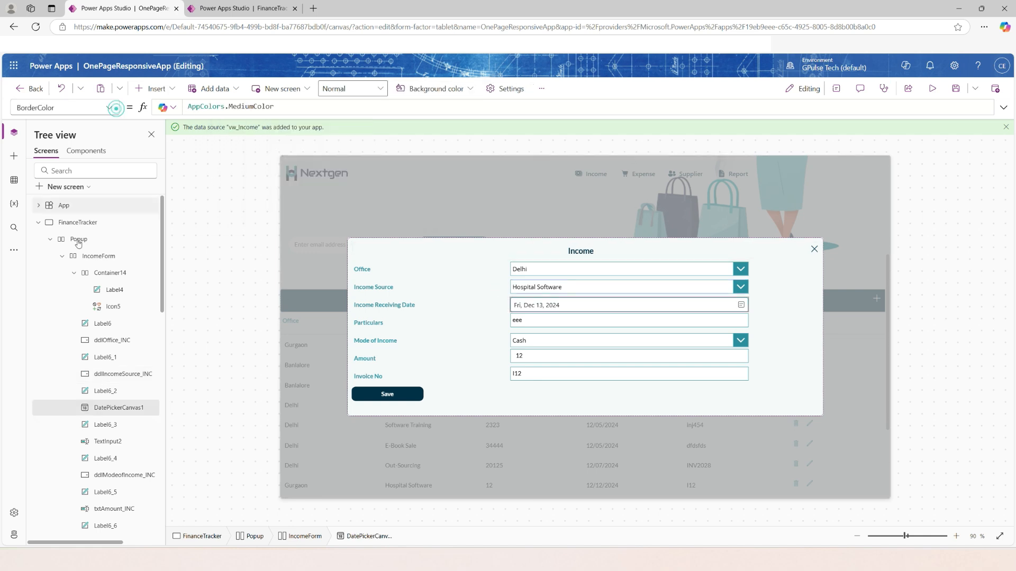
{"action": "left_click", "coordinate": [109, 107]}
{"action": "scroll", "coordinate": [72, 357], "scroll_direction": "down", "scroll_amount": 5}
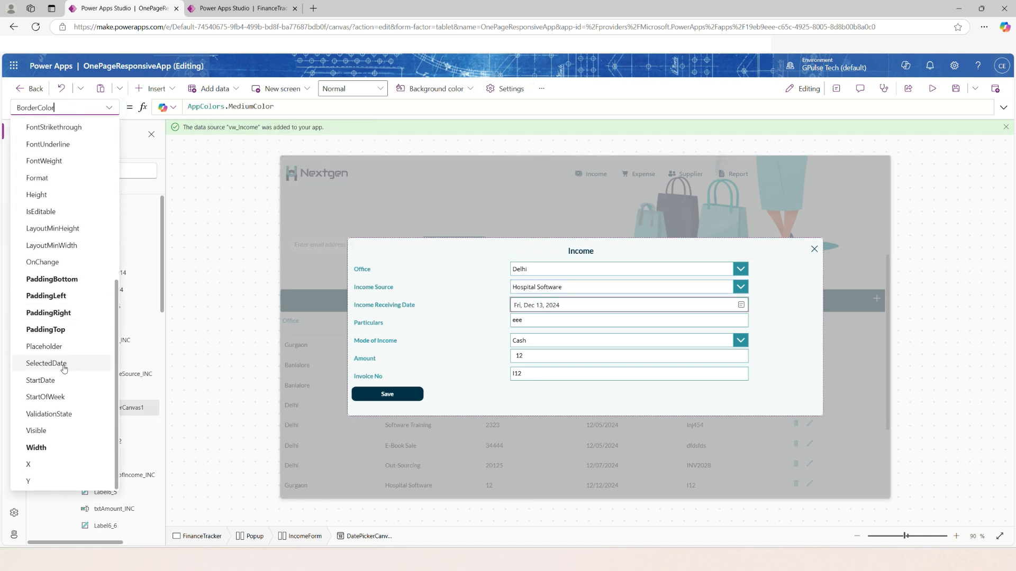
{"action": "left_click", "coordinate": [47, 364]}
{"action": "left_click", "coordinate": [241, 106]}
{"action": "type", "text": "mincom"}
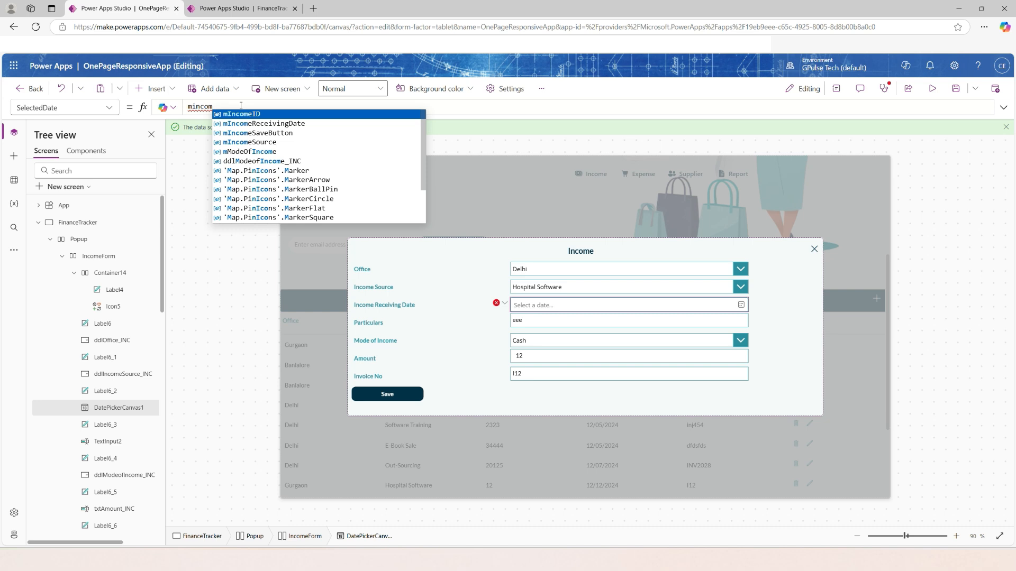
{"action": "left_click", "coordinate": [264, 123]}
Set the Particulars text input's Default property to the mParticulars variable.
{"action": "left_click", "coordinate": [537, 320]}
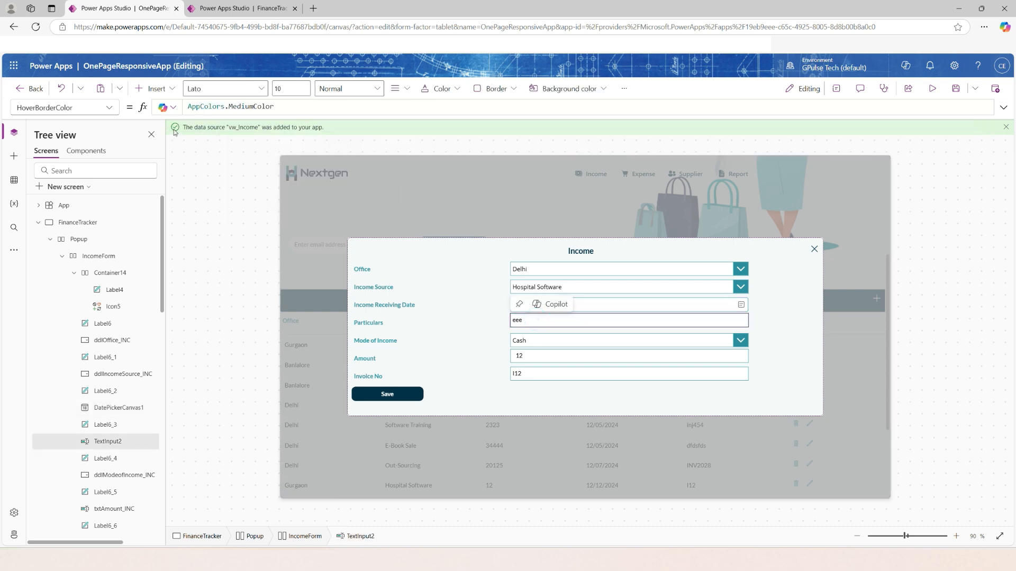
{"action": "left_click", "coordinate": [109, 107]}
{"action": "scroll", "coordinate": [57, 389], "scroll_direction": "down", "scroll_amount": 2}
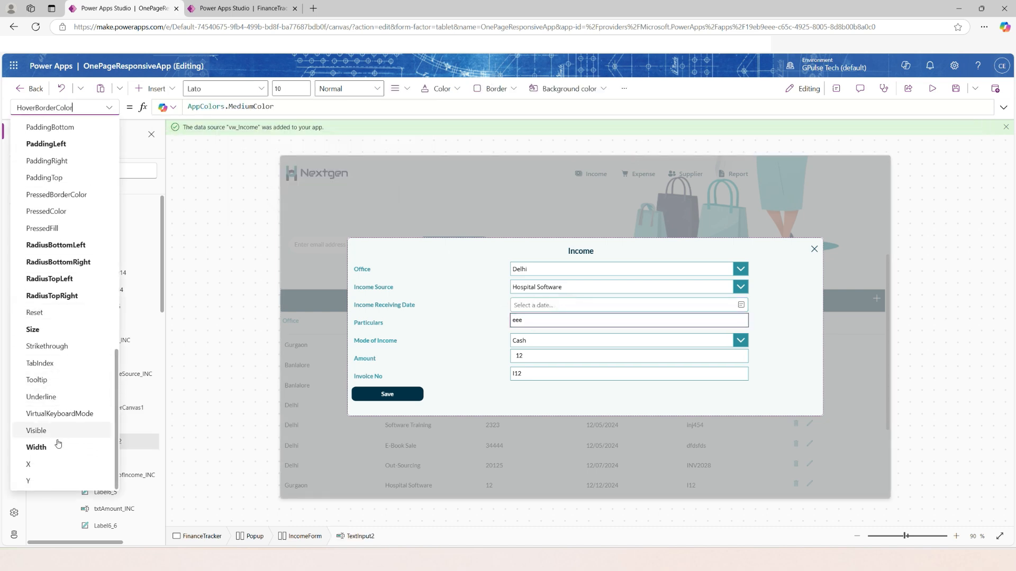
{"action": "scroll", "coordinate": [57, 423], "scroll_direction": "up", "scroll_amount": 8}
{"action": "scroll", "coordinate": [55, 333], "scroll_direction": "up", "scroll_amount": 3}
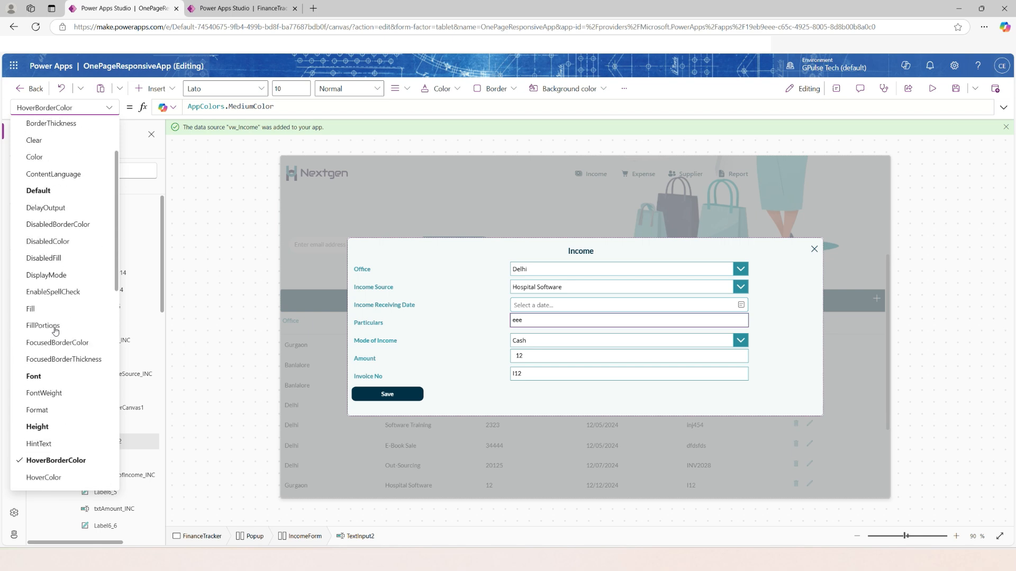
{"action": "left_click", "coordinate": [37, 211]}
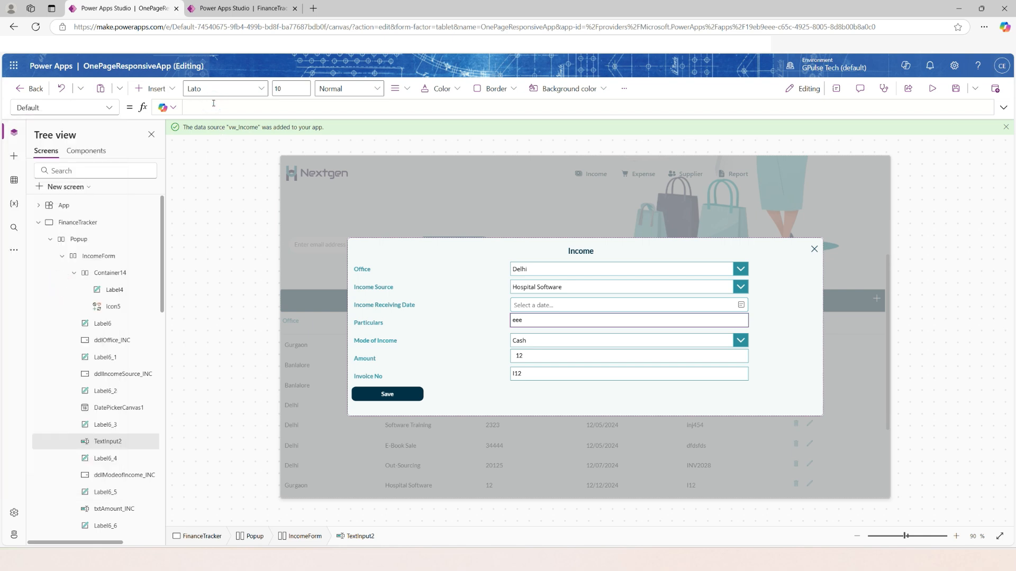
Set the Mode of Income dropdown's Default property to the mModeOfIncome variable.
{"action": "left_click", "coordinate": [563, 341]}
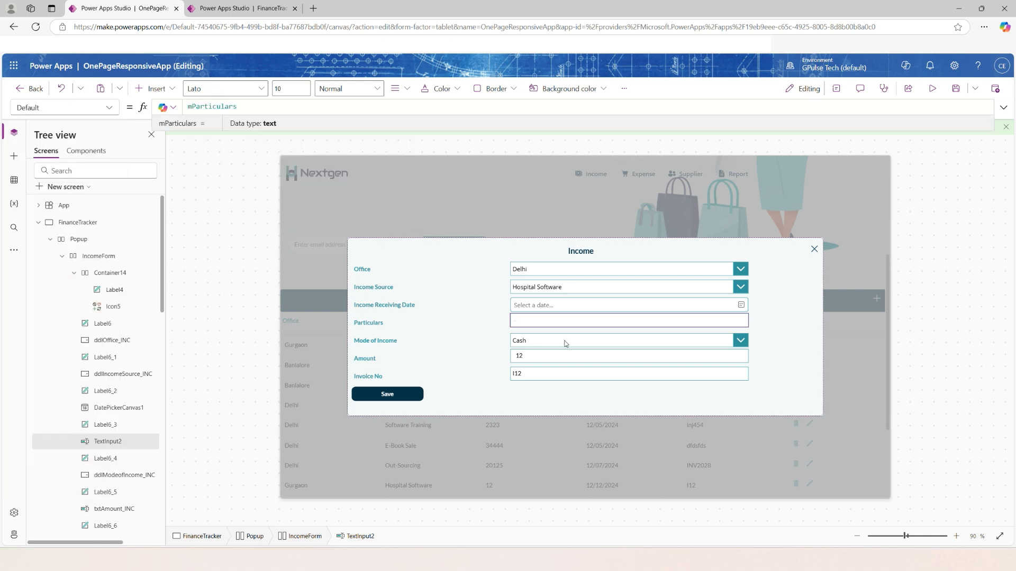
{"action": "left_click", "coordinate": [107, 111]}
{"action": "left_click", "coordinate": [50, 357]}
{"action": "type", "text": "mmod"}
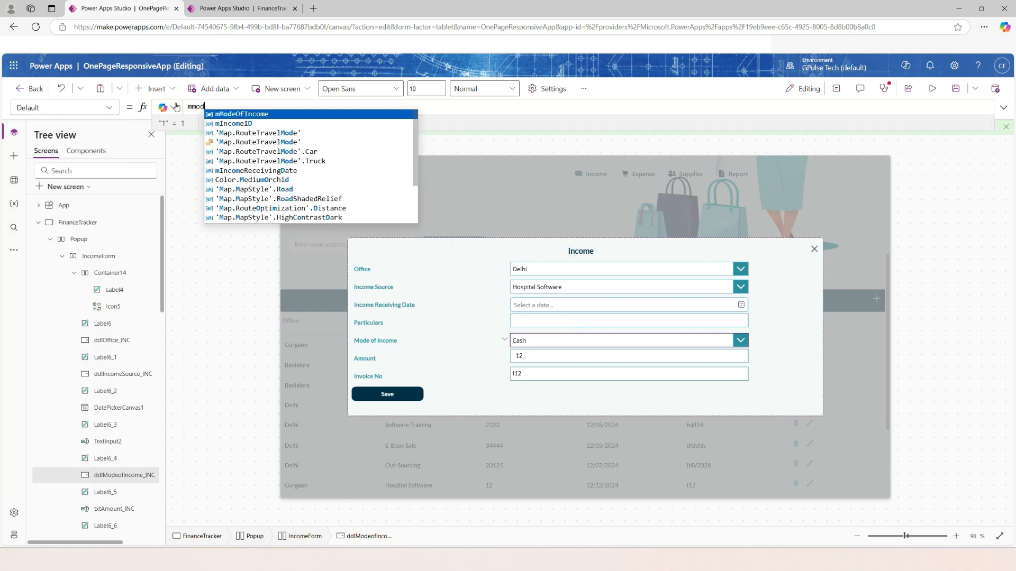
Set the Amount text input's Default property to the mAmount variable.
{"action": "left_click", "coordinate": [525, 355]}
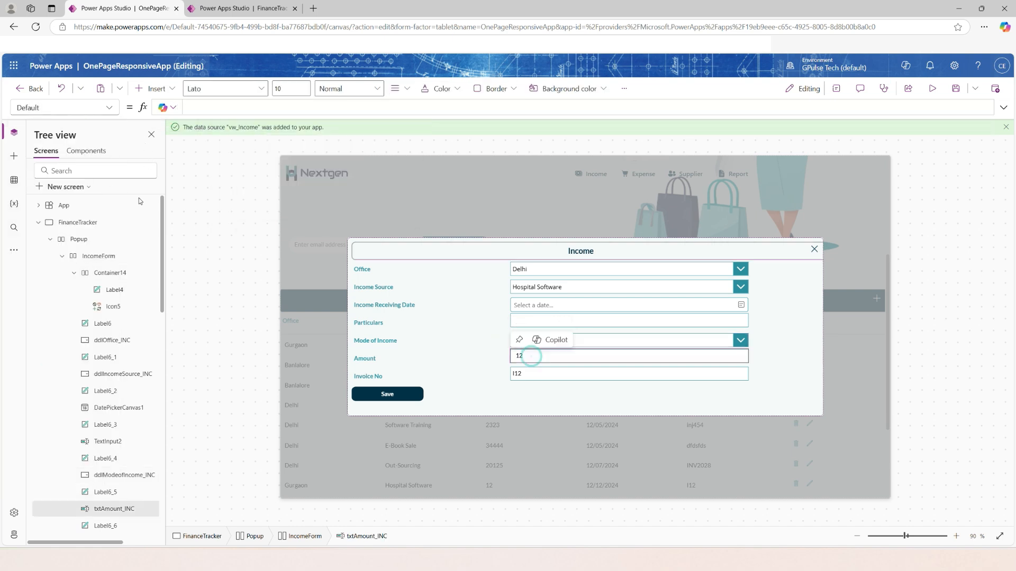
{"action": "left_click", "coordinate": [108, 107]}
{"action": "left_click", "coordinate": [193, 109]}
{"action": "type", "text": "mAmount"}
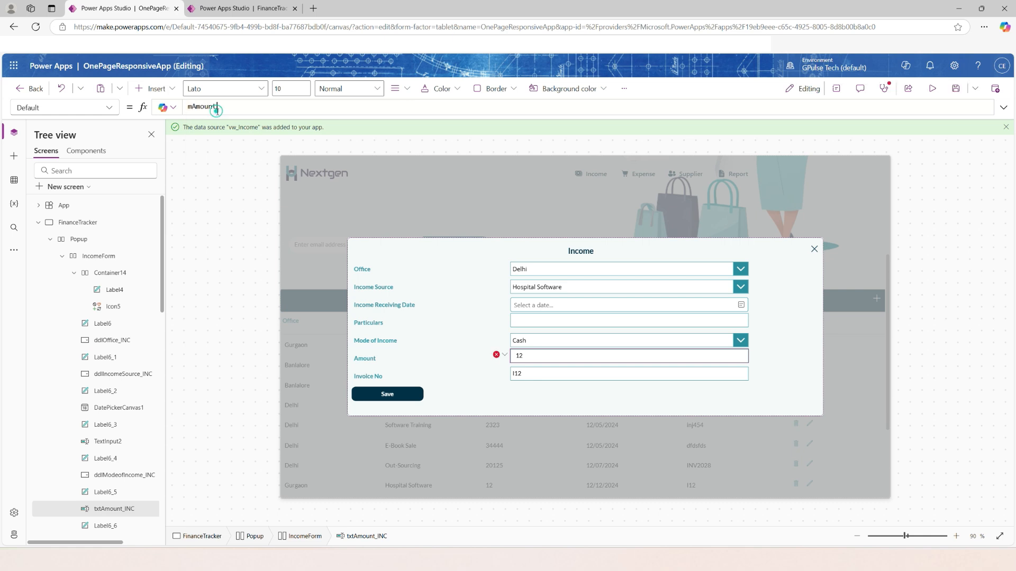
Set the Invoice No text input's Default property to the mInvoiceNo variable.
{"action": "left_click", "coordinate": [544, 374]}
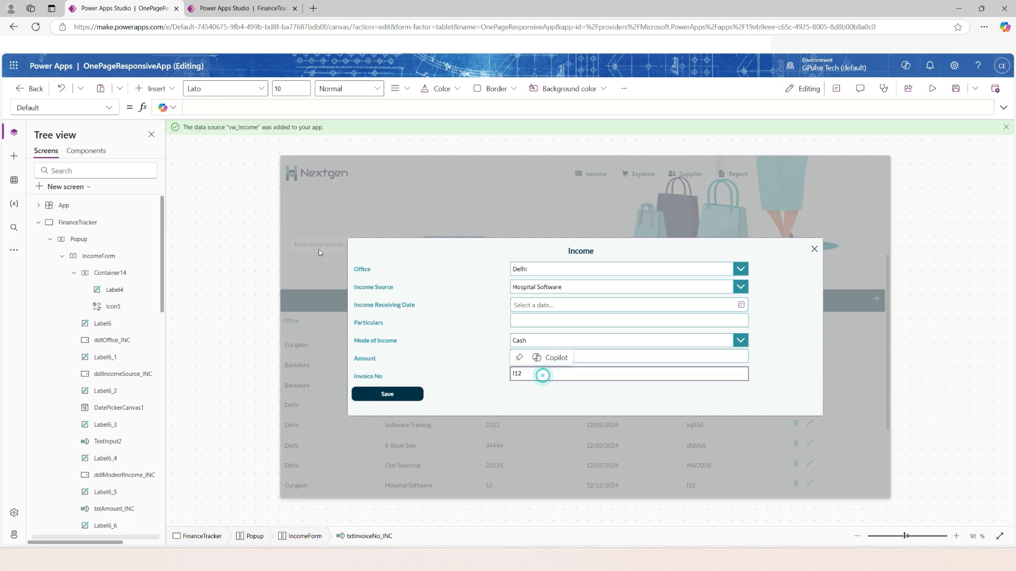
{"action": "left_click", "coordinate": [233, 107]}
{"action": "type", "text": "minv"}
{"action": "key", "text": "Tab"}
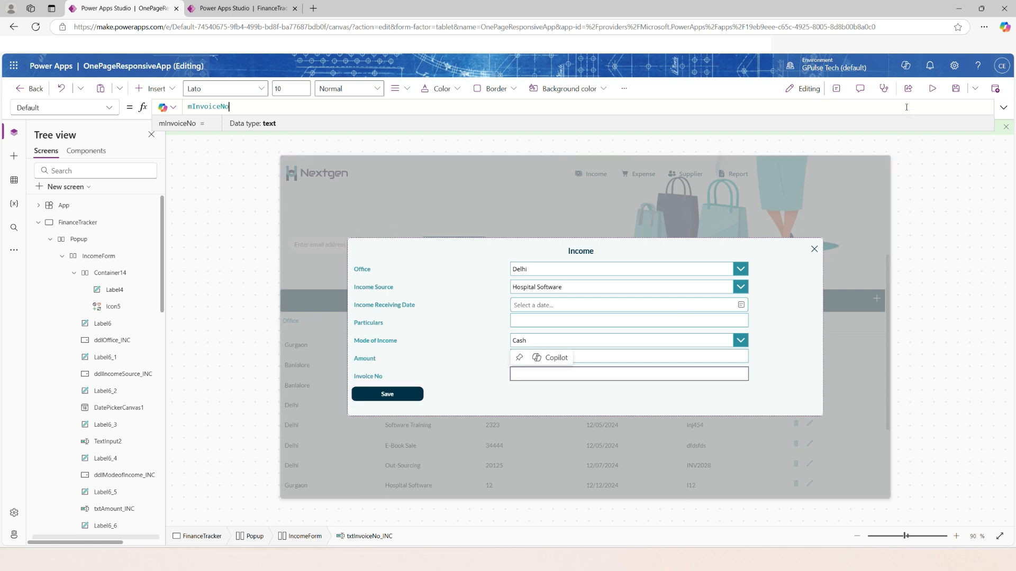
Preview the app and reopen the Income popup for a new record.
{"action": "left_click", "coordinate": [932, 88]}
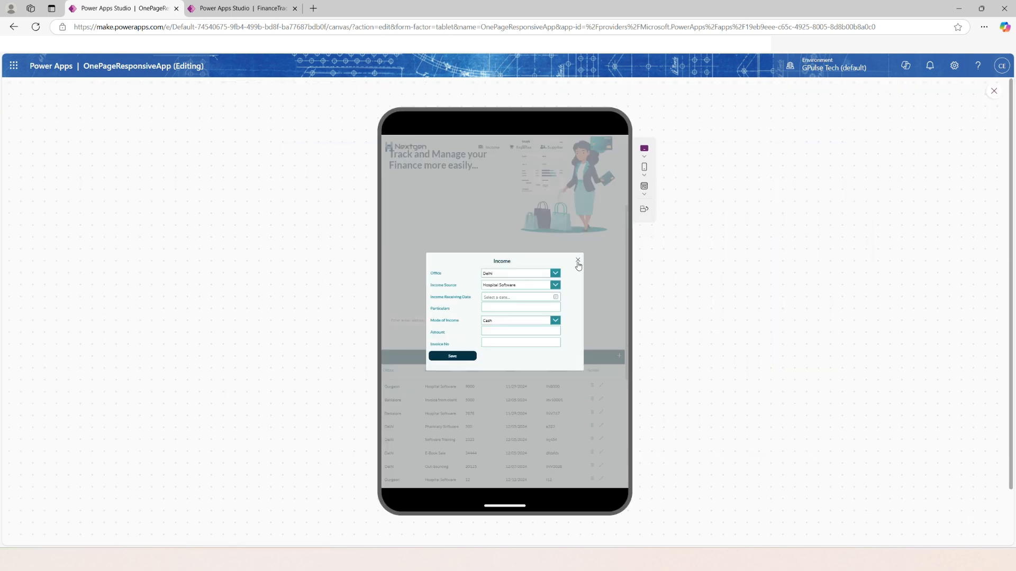
{"action": "left_click", "coordinate": [578, 261]}
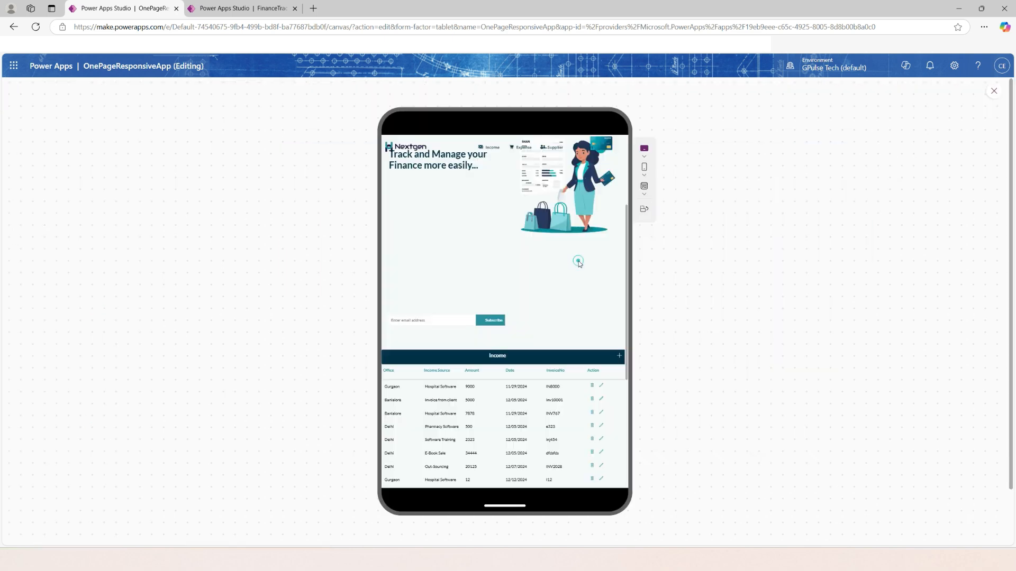
{"action": "left_click", "coordinate": [620, 358]}
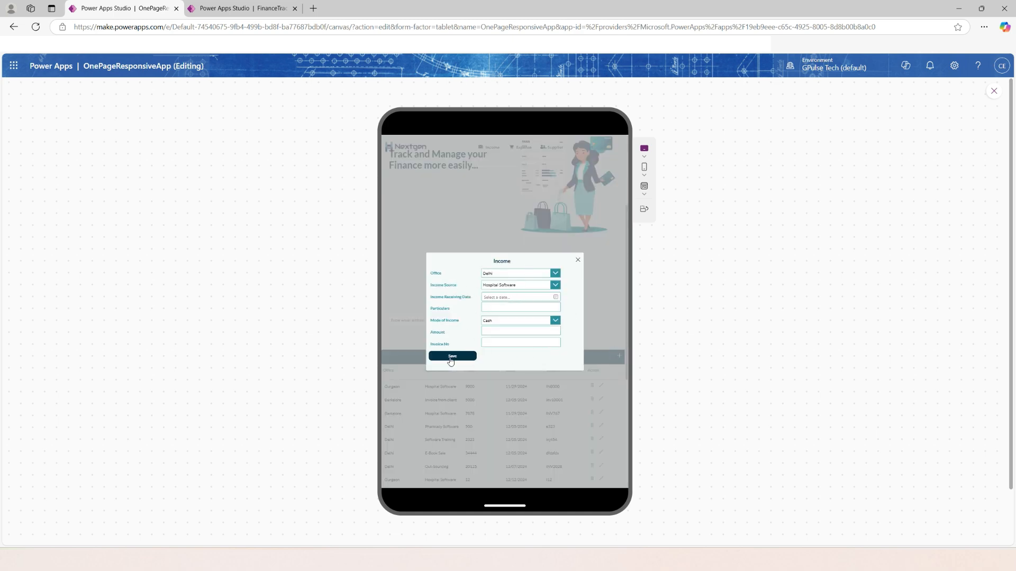
Choose Gurgaon as the office, Lab Software as the income source and December 14, 2024 as the receiving date.
{"action": "left_click", "coordinate": [555, 273]}
{"action": "left_click", "coordinate": [516, 289]}
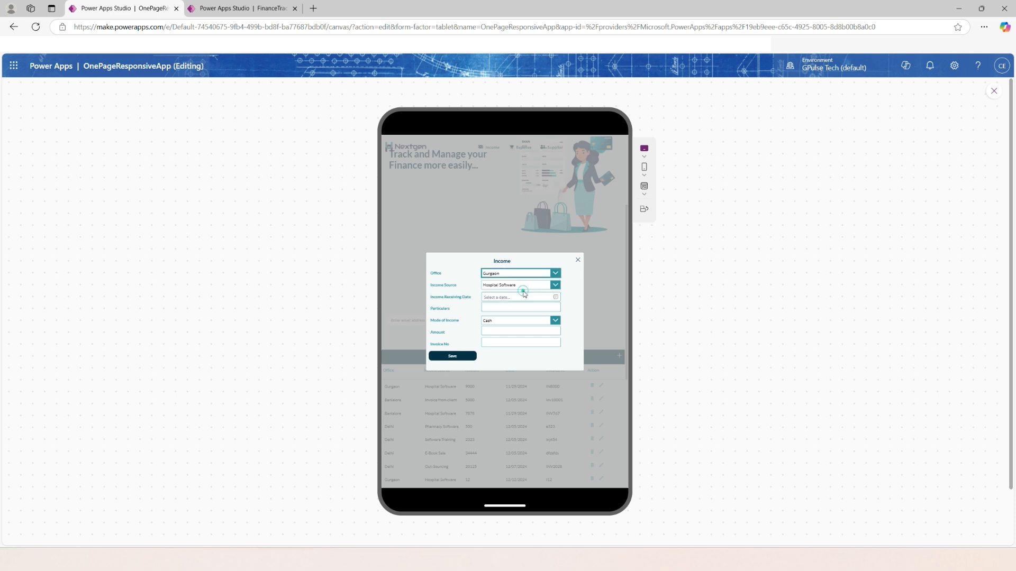
{"action": "left_click", "coordinate": [555, 285]}
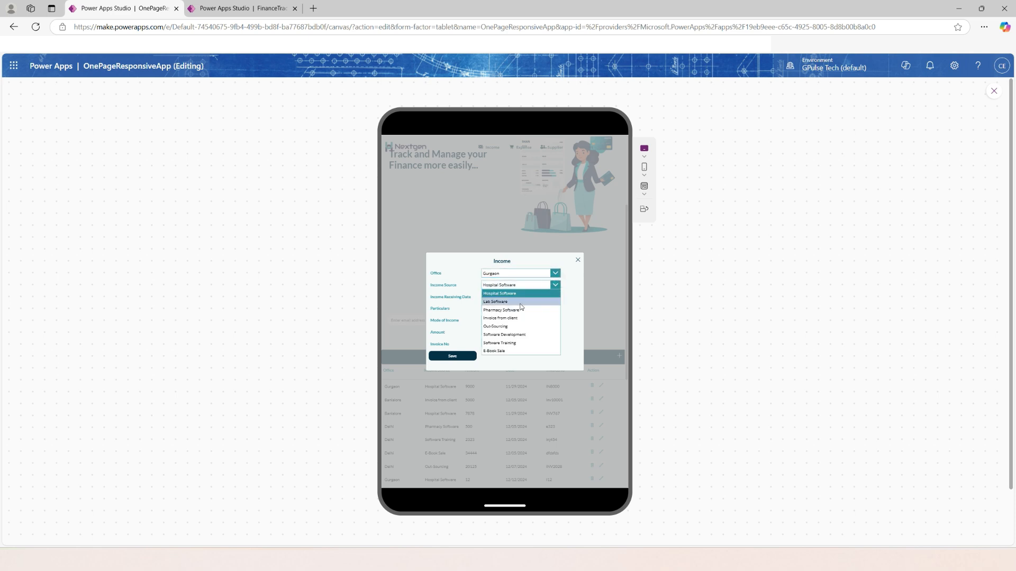
{"action": "left_click", "coordinate": [556, 297]}
{"action": "left_click", "coordinate": [556, 298]}
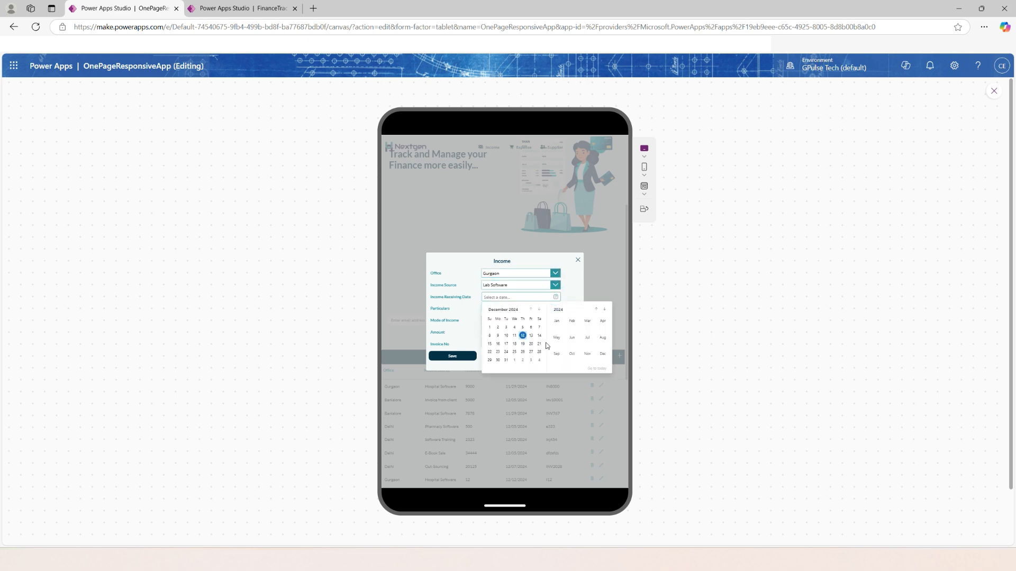
{"action": "left_click", "coordinate": [539, 337]}
Enter "Test Income" as the particulars, Bank as the mode of income and 21000 as the amount.
{"action": "left_click", "coordinate": [495, 306]}
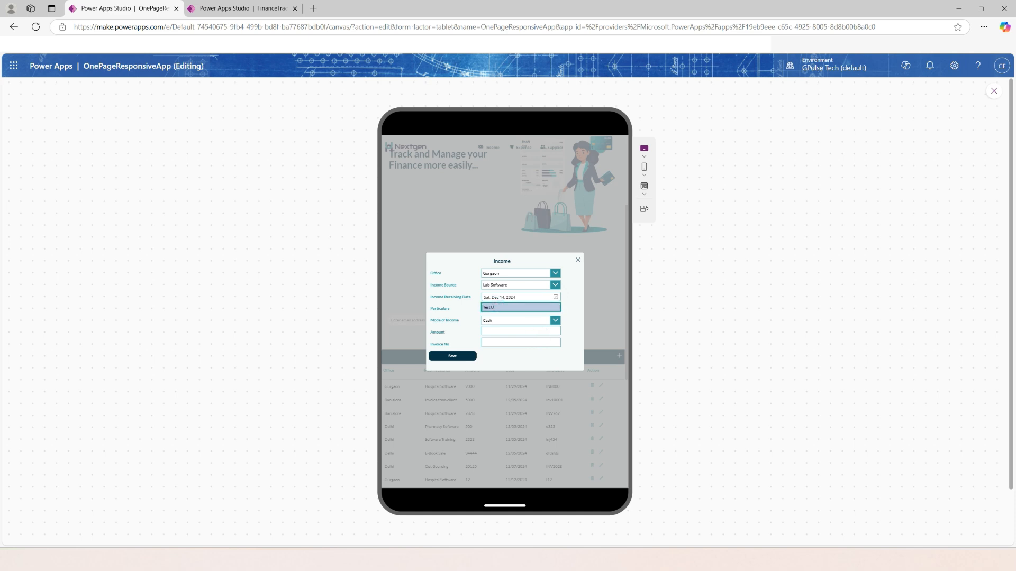
{"action": "type", "text": "Test Income"}
{"action": "left_click", "coordinate": [511, 321]}
{"action": "left_click", "coordinate": [508, 333]}
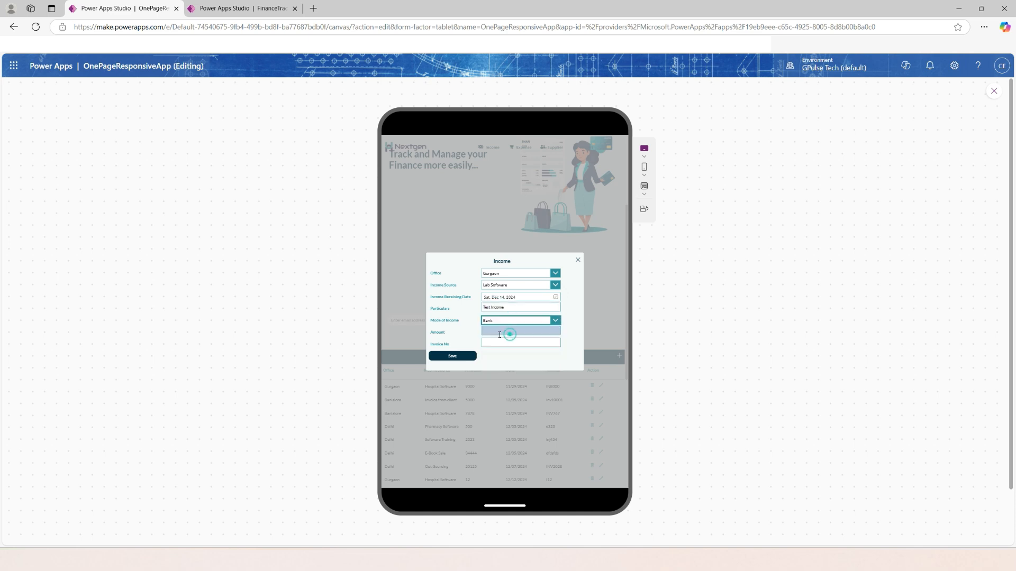
{"action": "left_click", "coordinate": [498, 333]}
{"action": "left_click", "coordinate": [498, 333]}
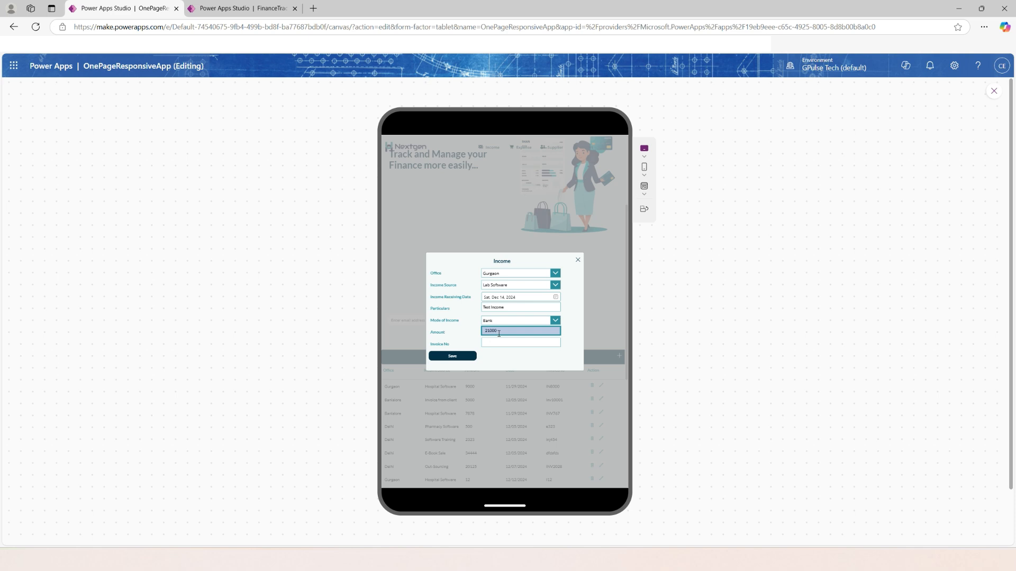
{"action": "type", "text": "21000"}
Enter invoice number INV21000, save the income record and check its row in the Income table.
{"action": "left_click", "coordinate": [505, 342]}
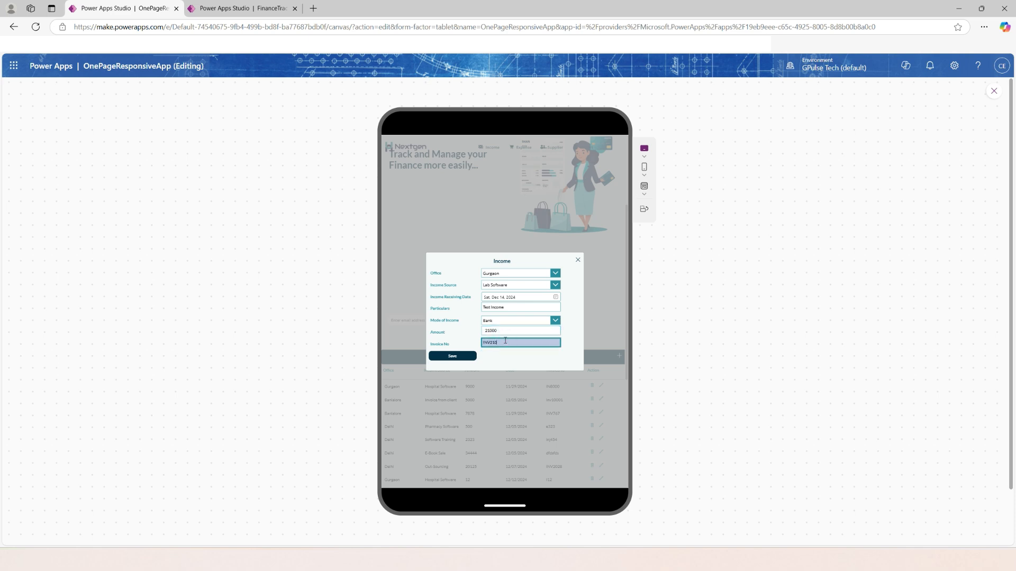
{"action": "type", "text": "INV21000"}
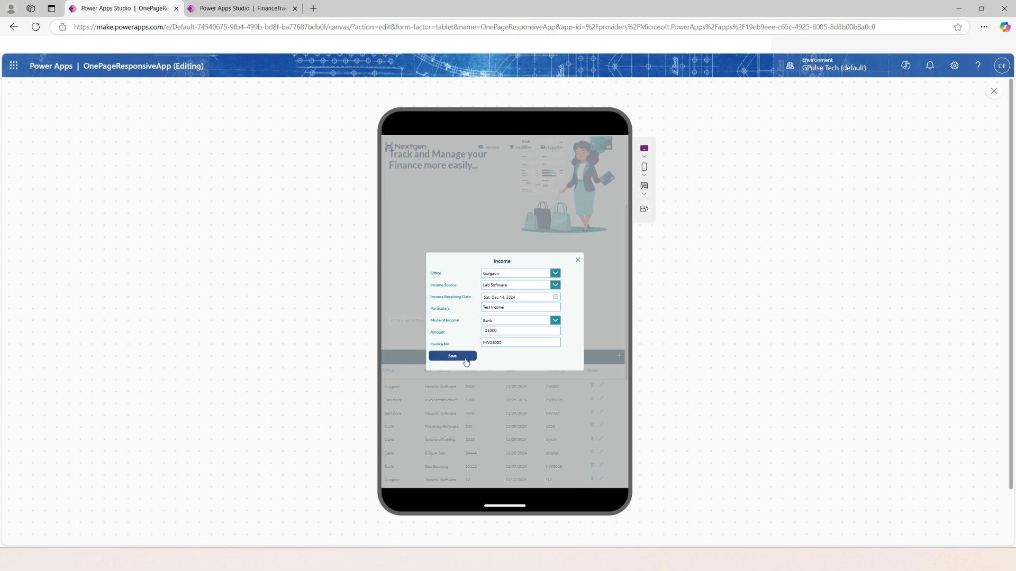
{"action": "left_click", "coordinate": [461, 356]}
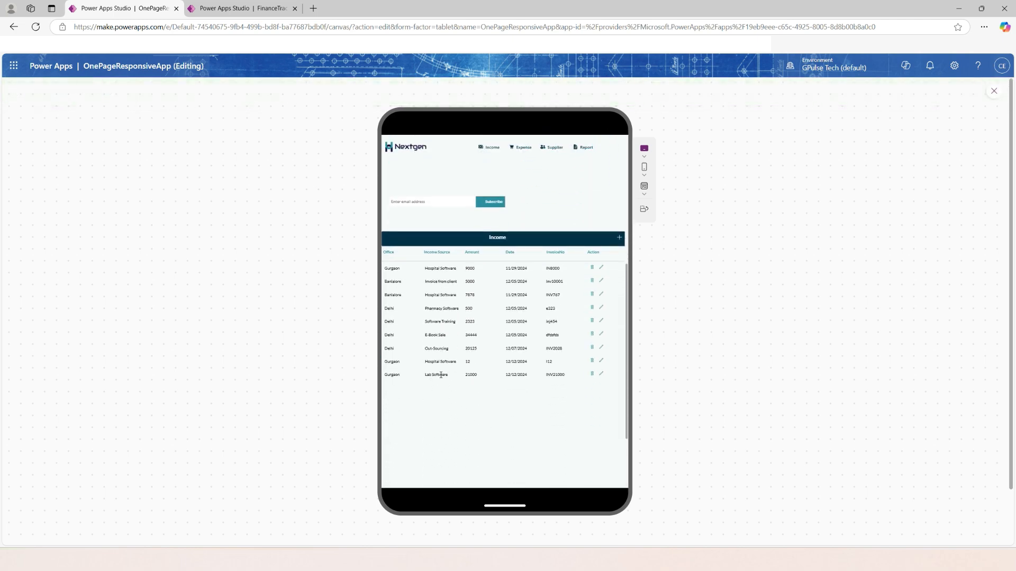
{"action": "left_click", "coordinate": [470, 375]}
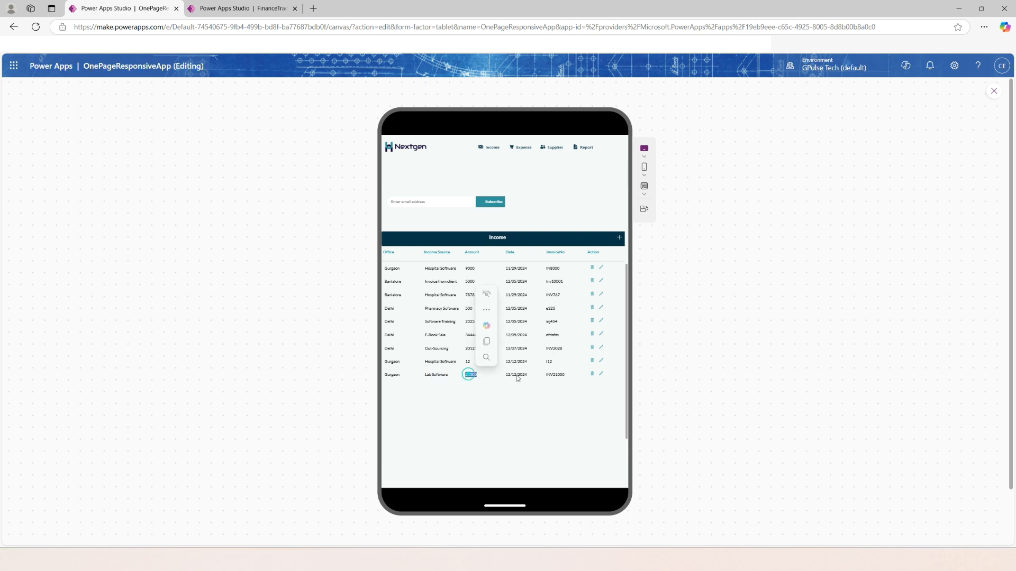
Open the new Lab Software record for editing and set its receiving date to December 15, 2024 and particulars to "Test Income 2".
{"action": "left_click", "coordinate": [516, 374]}
{"action": "double_click", "coordinate": [555, 375]}
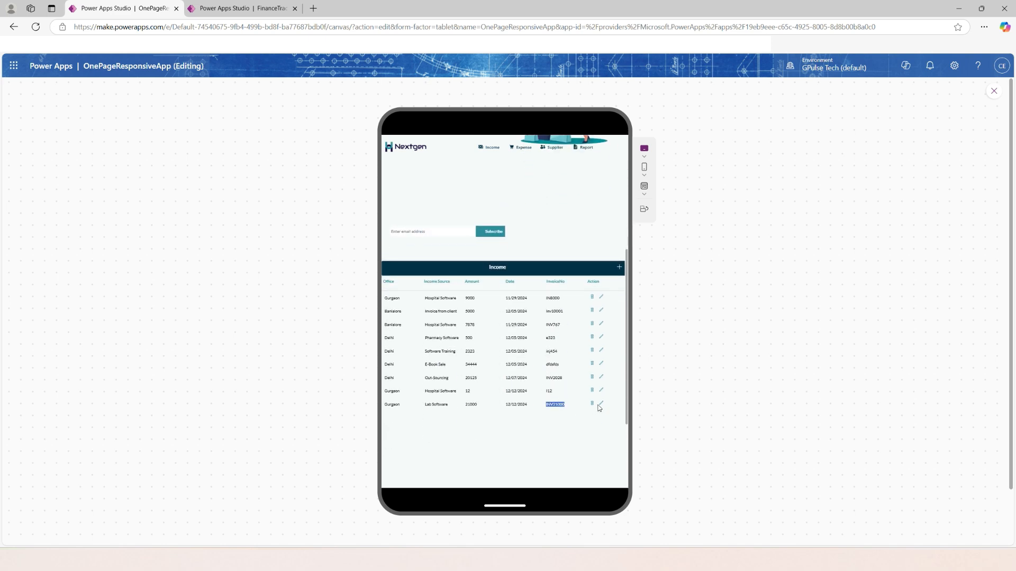
{"action": "left_click", "coordinate": [601, 404]}
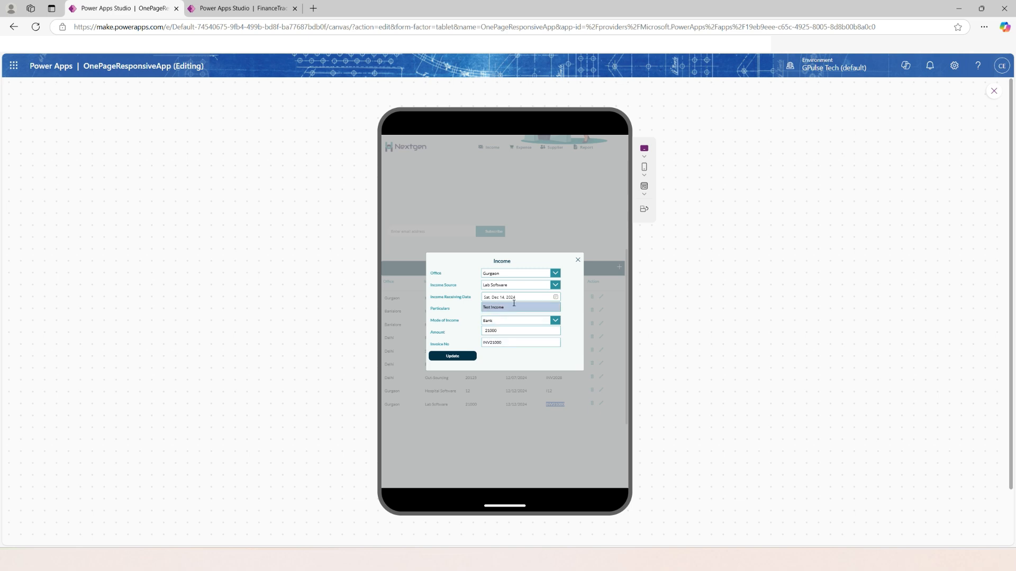
{"action": "left_click", "coordinate": [555, 298]}
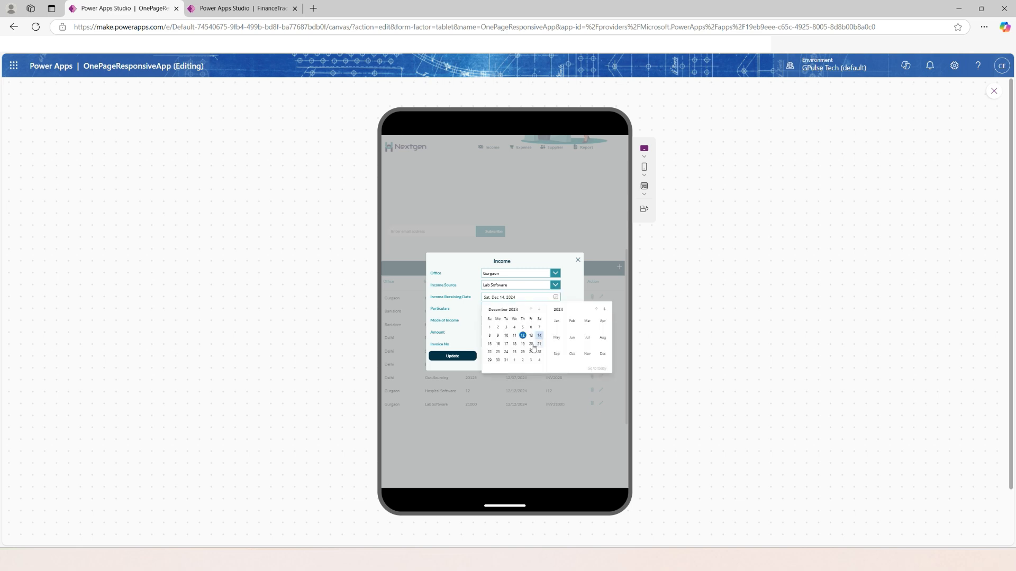
{"action": "left_click", "coordinate": [489, 346]}
{"action": "left_click", "coordinate": [512, 308]}
{"action": "type", "text": "2"}
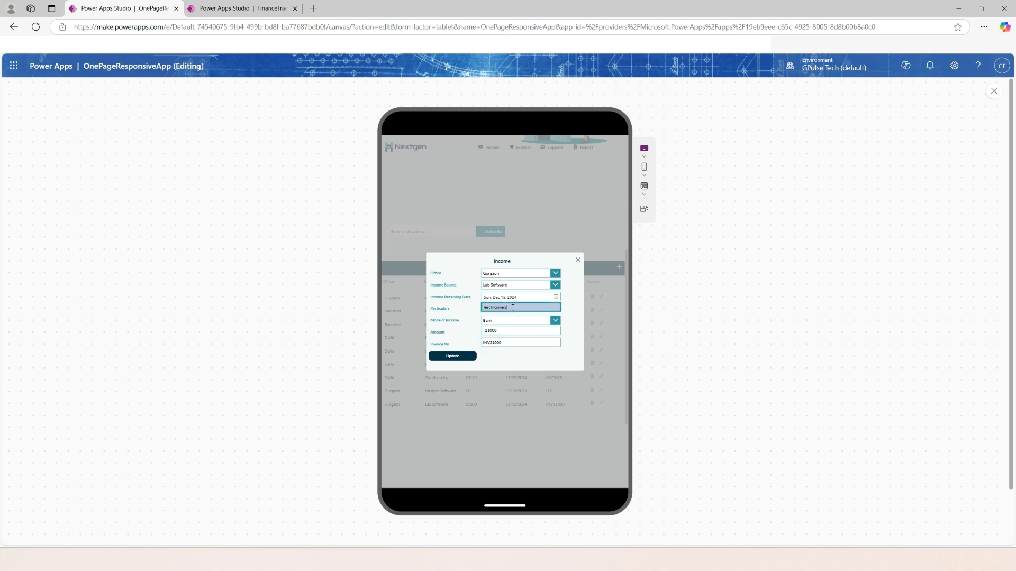
Change the record's mode of income to Cash, amount to 25000 and invoice number to INV25000.
{"action": "left_click", "coordinate": [515, 320]}
{"action": "left_click", "coordinate": [517, 329]}
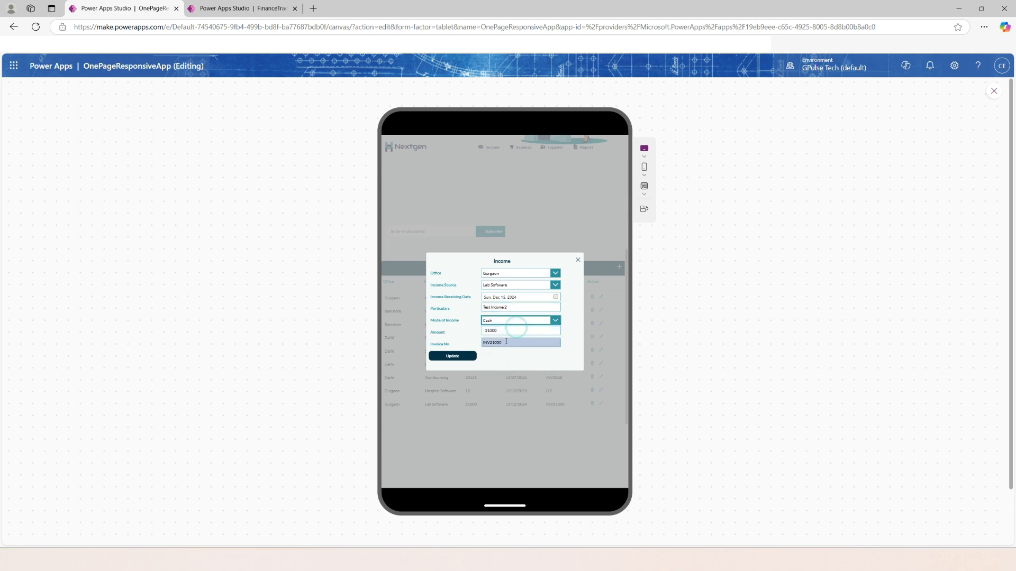
{"action": "left_click", "coordinate": [492, 331]}
{"action": "double_click", "coordinate": [492, 330]}
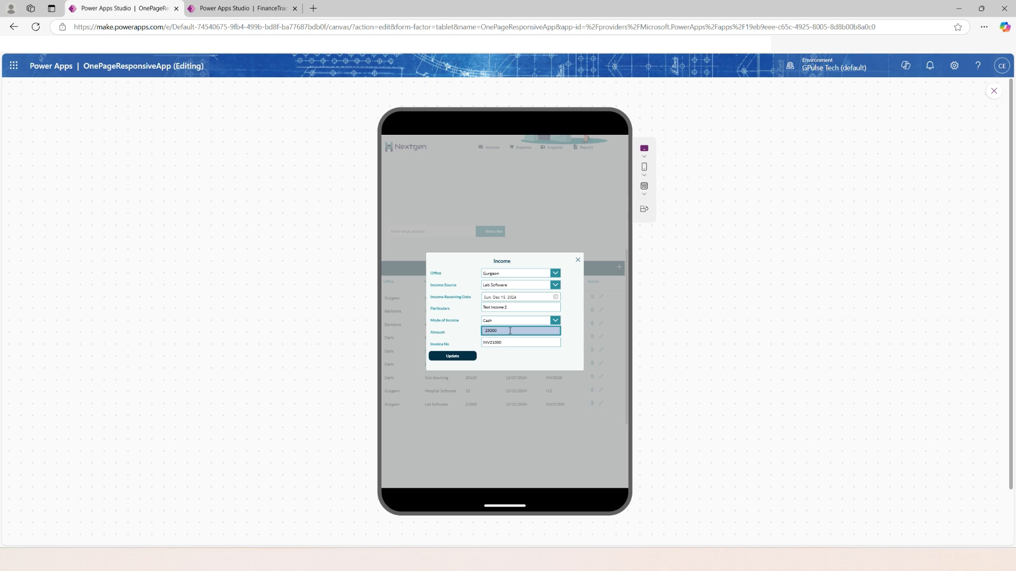
{"action": "left_click_drag", "start_coordinate": [492, 343], "coordinate": [516, 346]}
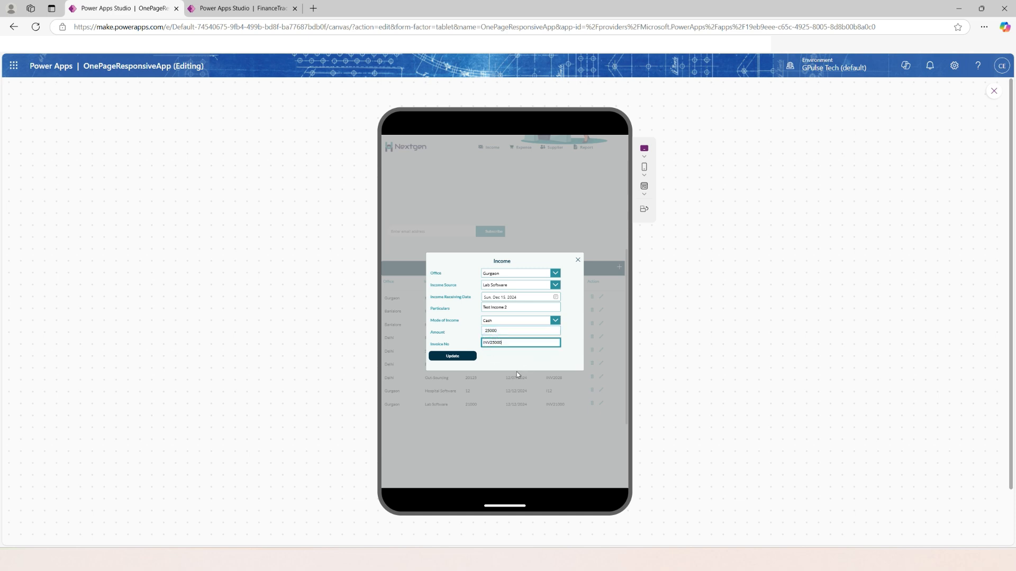
Update the income record and check the amount, date and invoice number in its Income table row.
{"action": "left_click", "coordinate": [467, 358]}
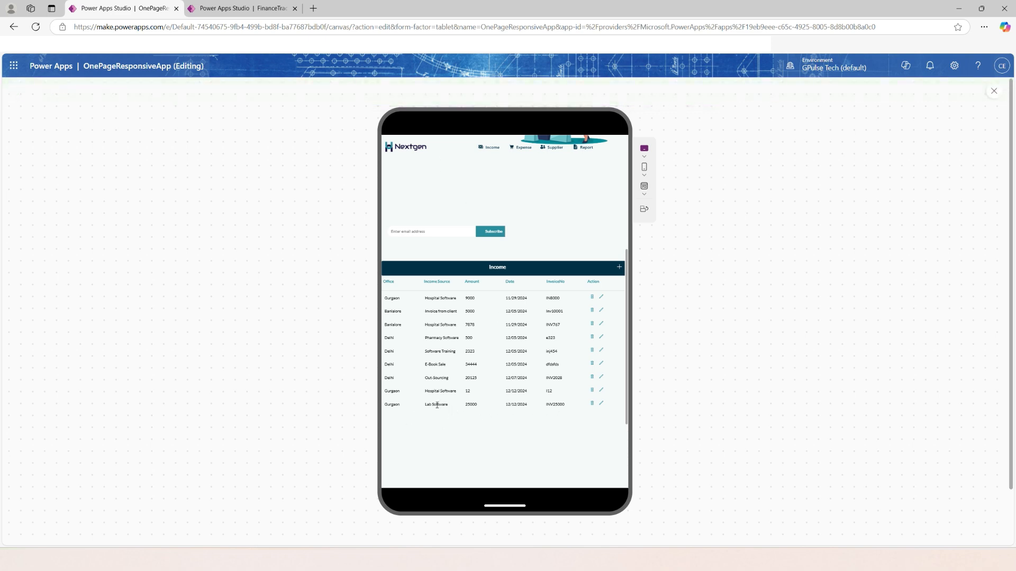
{"action": "double_click", "coordinate": [470, 405]}
{"action": "double_click", "coordinate": [514, 405]}
{"action": "double_click", "coordinate": [555, 406]}
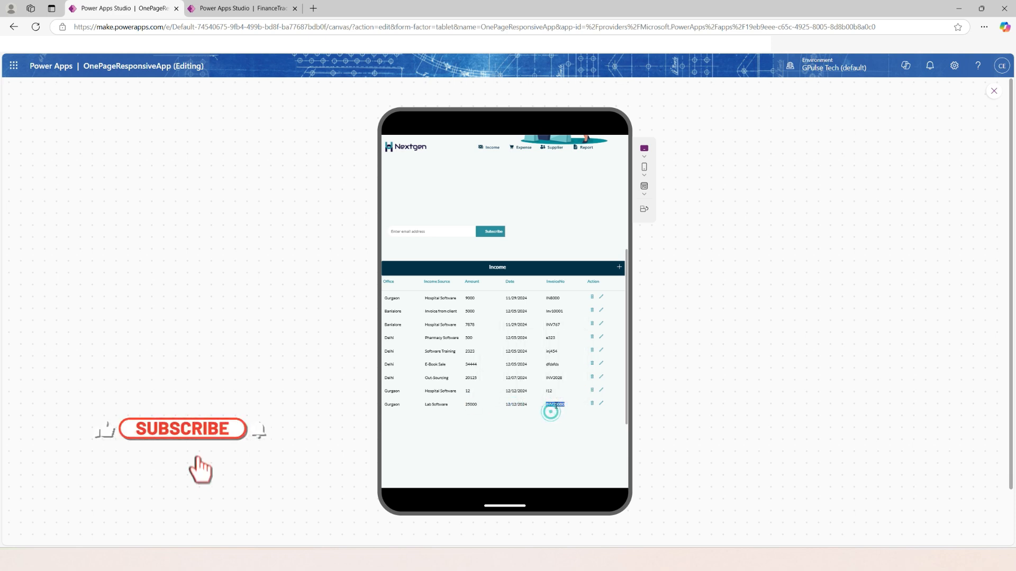
Preview the app at Apple iPhone 11 size and review the page and its Income table.
{"action": "scroll", "coordinate": [552, 418], "scroll_direction": "up", "scroll_amount": 3}
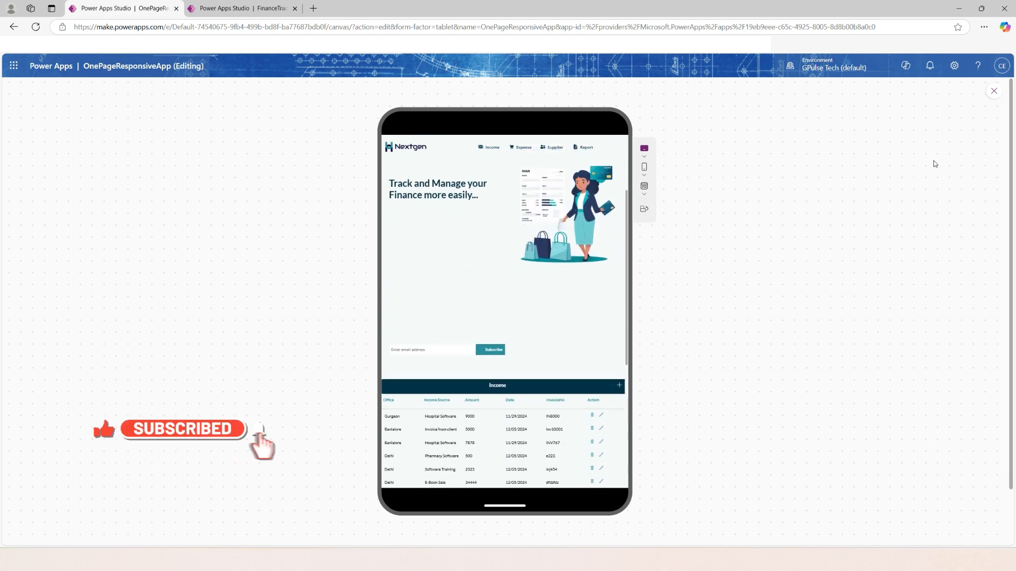
{"action": "left_click", "coordinate": [644, 174]}
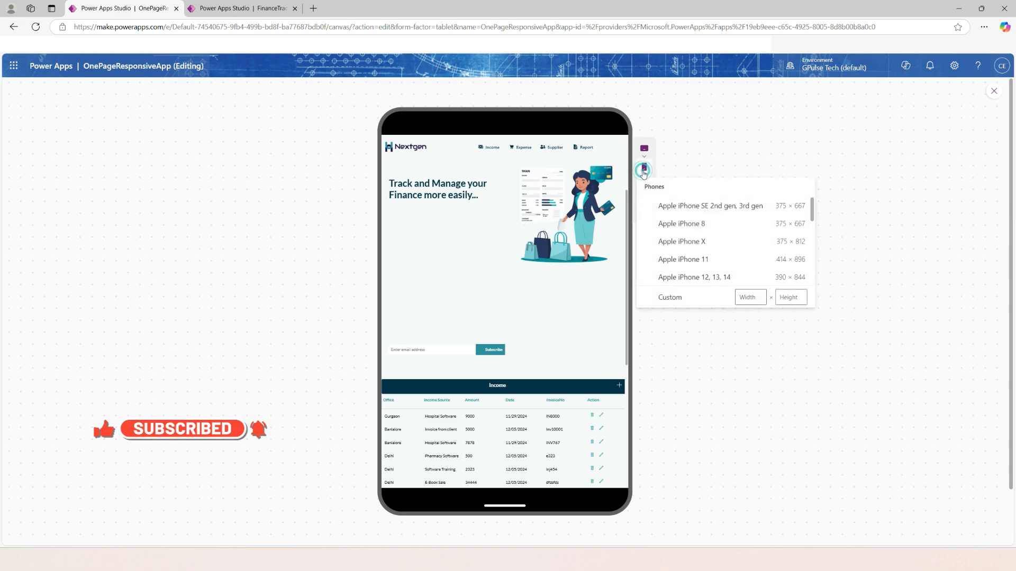
{"action": "left_click", "coordinate": [690, 260]}
{"action": "scroll", "coordinate": [550, 370], "scroll_direction": "down", "scroll_amount": 5}
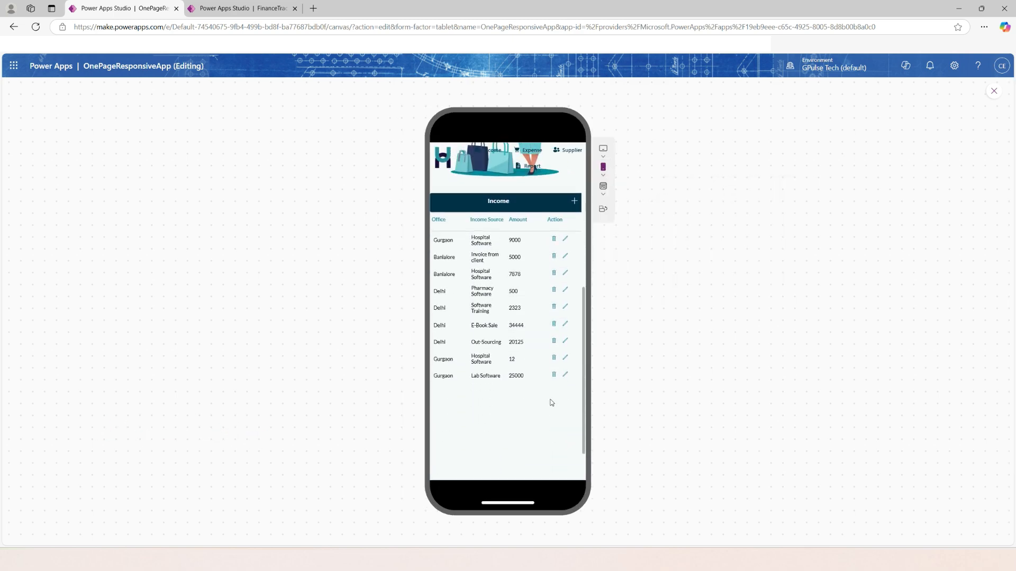
{"action": "scroll", "coordinate": [550, 397], "scroll_direction": "up", "scroll_amount": 5}
{"action": "scroll", "coordinate": [549, 392], "scroll_direction": "up", "scroll_amount": 5}
Preview the app at canvas size, inspect the first Gurgaon record in the Income popup and exit the preview.
{"action": "left_click", "coordinate": [603, 187]}
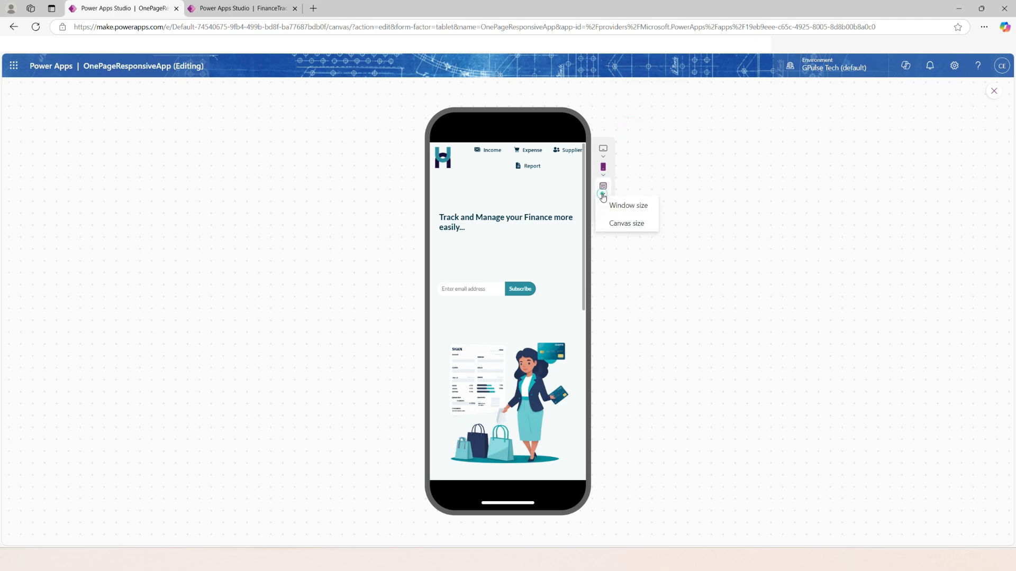
{"action": "left_click", "coordinate": [617, 224]}
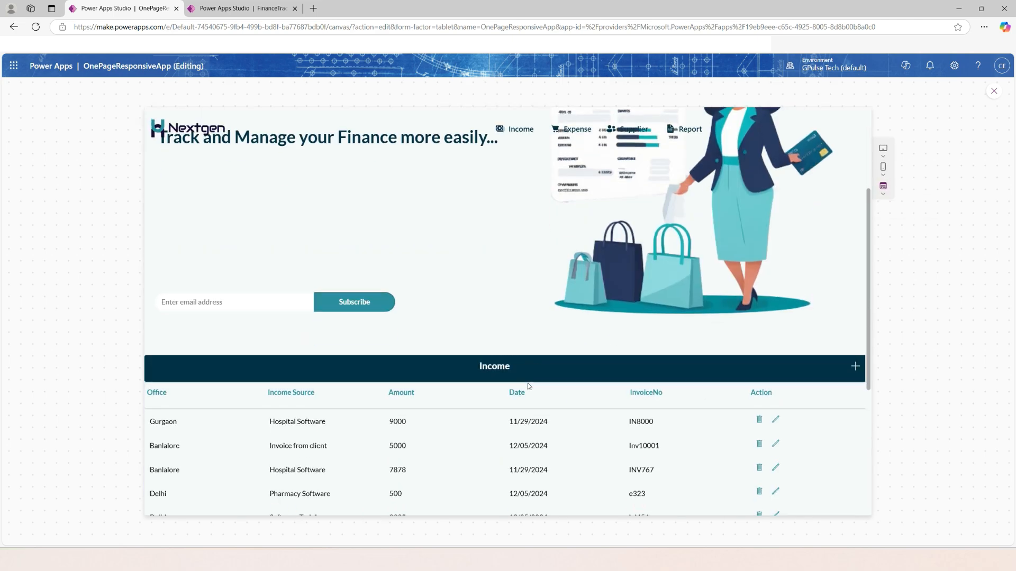
{"action": "scroll", "coordinate": [528, 383], "scroll_direction": "down", "scroll_amount": 3}
{"action": "scroll", "coordinate": [545, 394], "scroll_direction": "down", "scroll_amount": 2}
{"action": "scroll", "coordinate": [560, 400], "scroll_direction": "up", "scroll_amount": 3}
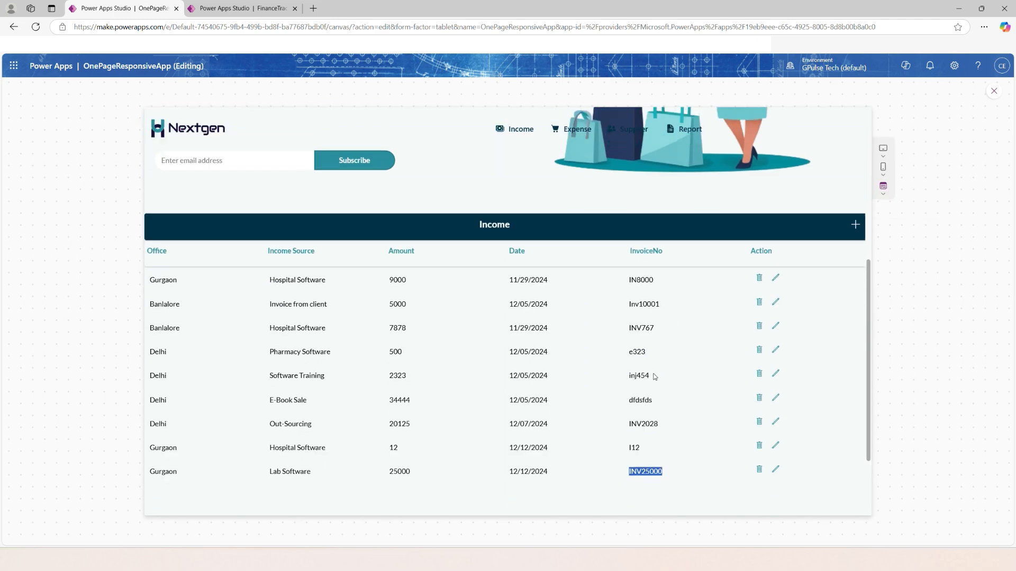
{"action": "left_click", "coordinate": [775, 278]}
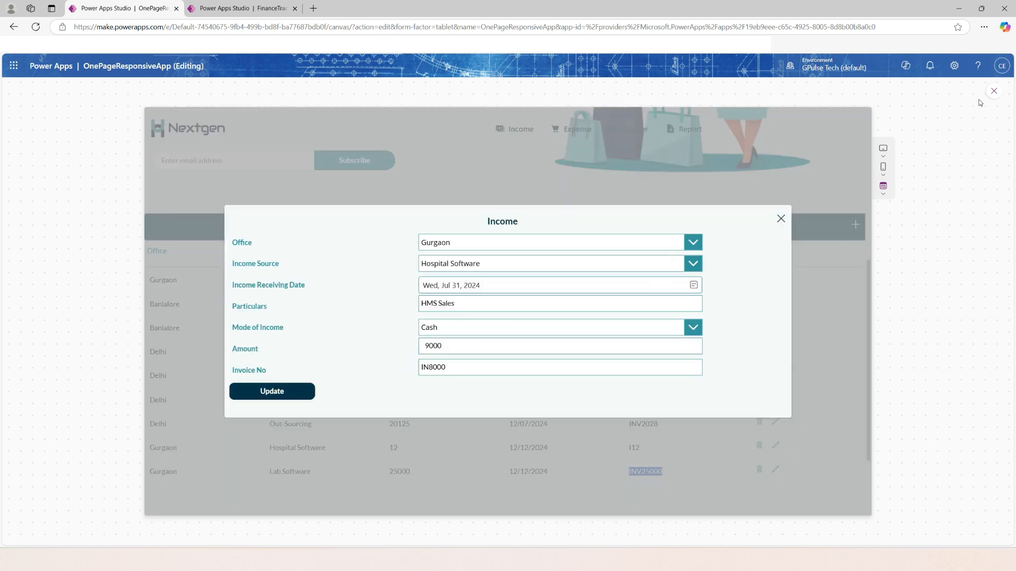
{"action": "left_click", "coordinate": [993, 92]}
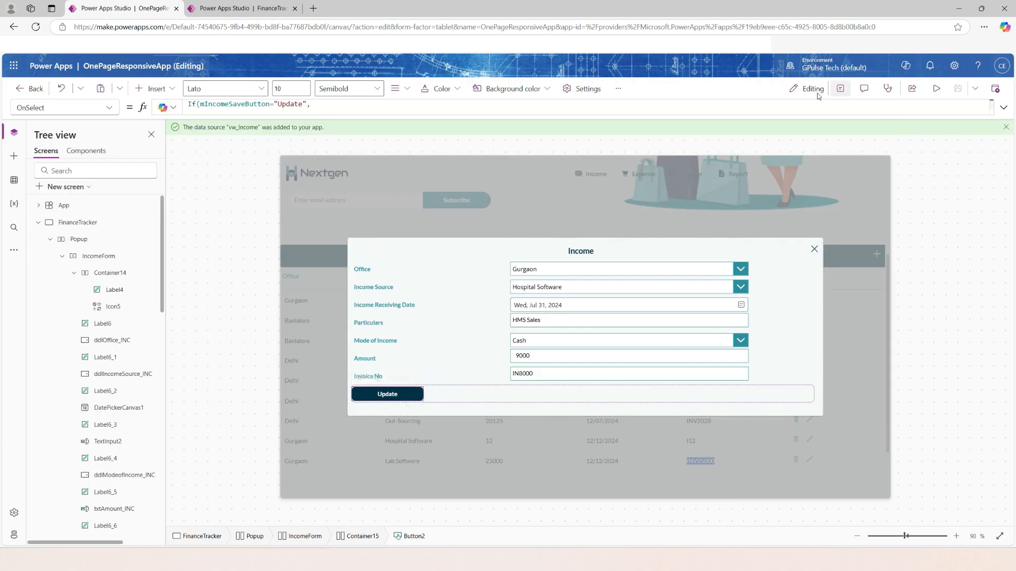
Set the HoverFill property of the Income popup's Update button to AppColors.MediumColor.
{"action": "left_click", "coordinate": [840, 88]}
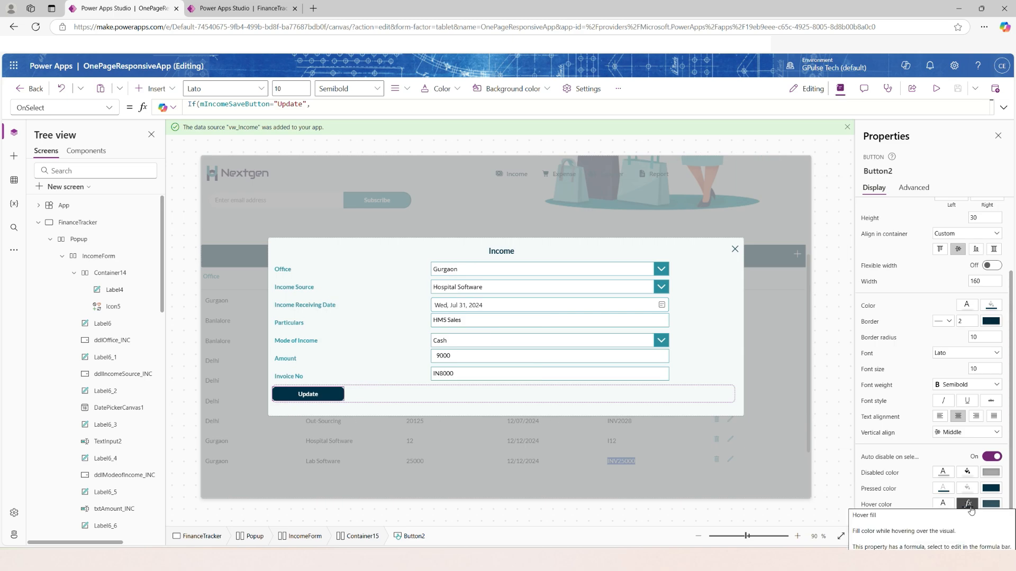
{"action": "left_click", "coordinate": [63, 107]}
{"action": "scroll", "coordinate": [66, 390], "scroll_direction": "up", "scroll_amount": 3}
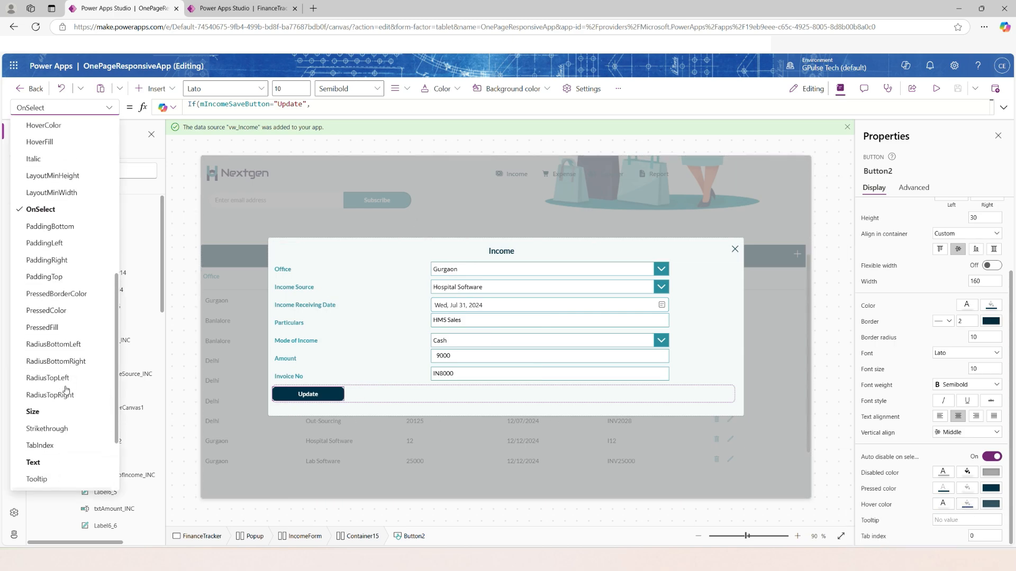
{"action": "scroll", "coordinate": [58, 349], "scroll_direction": "up", "scroll_amount": 5}
{"action": "left_click", "coordinate": [56, 337]}
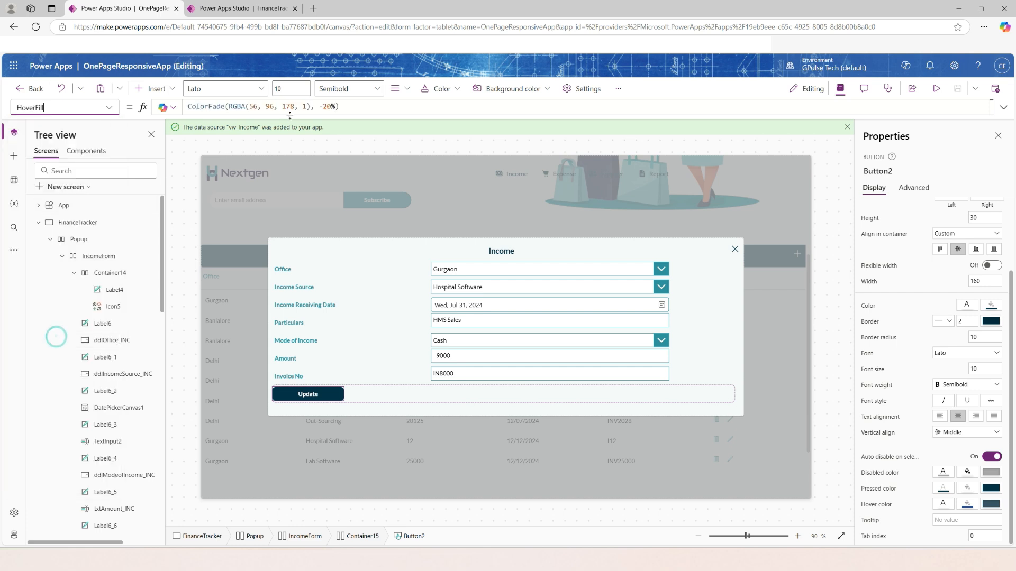
{"action": "left_click", "coordinate": [290, 109]}
{"action": "key", "text": "ctrl+a"}
{"action": "type", "text": "appcolo"}
{"action": "key", "text": "Tab"}
{"action": "type", "text": "."}
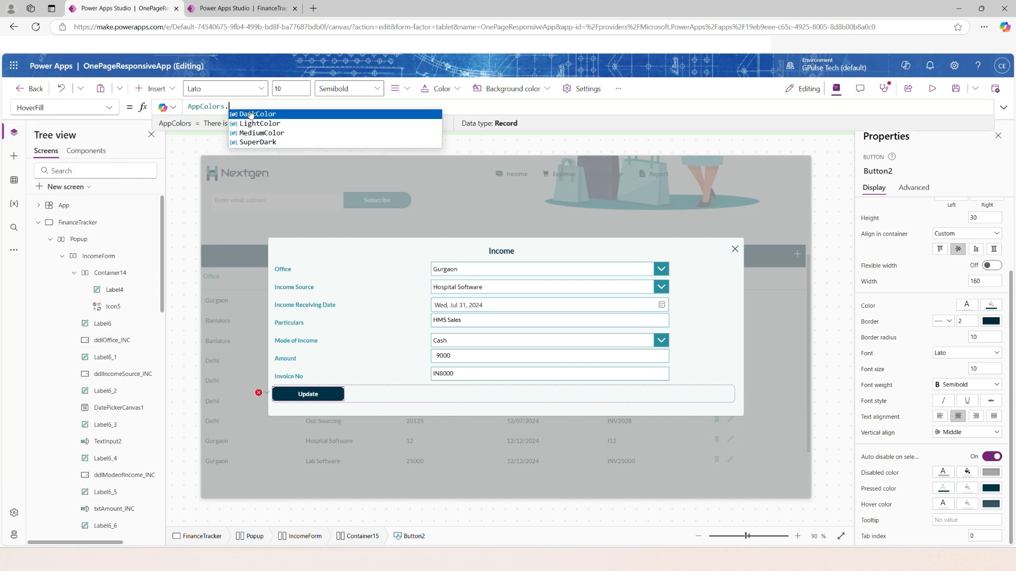
{"action": "left_click", "coordinate": [259, 132]}
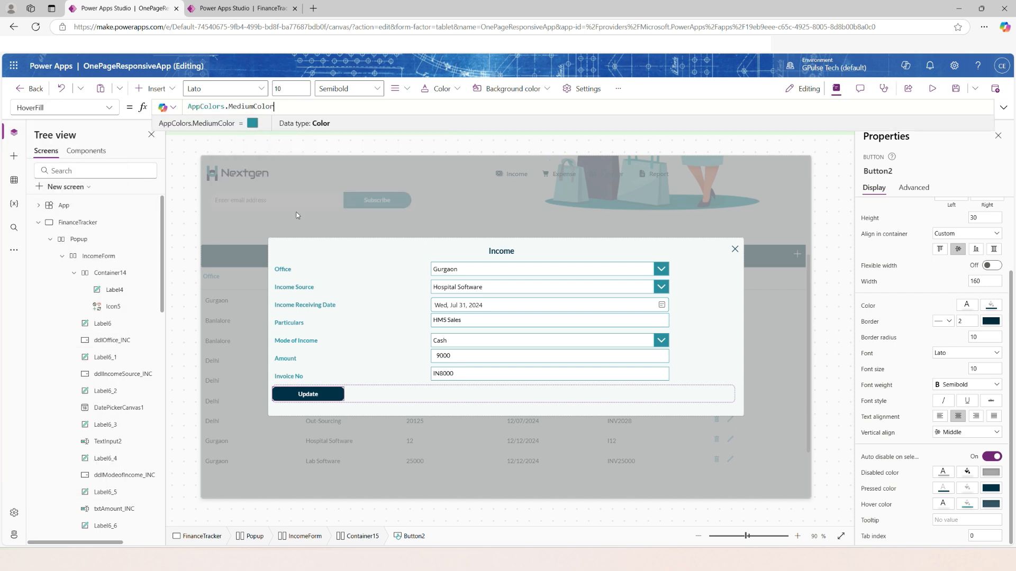
Preview the Update button's hover color, check the Income popup at Apple iPhone 11 size and return to the editor.
{"action": "left_click", "coordinate": [932, 88]}
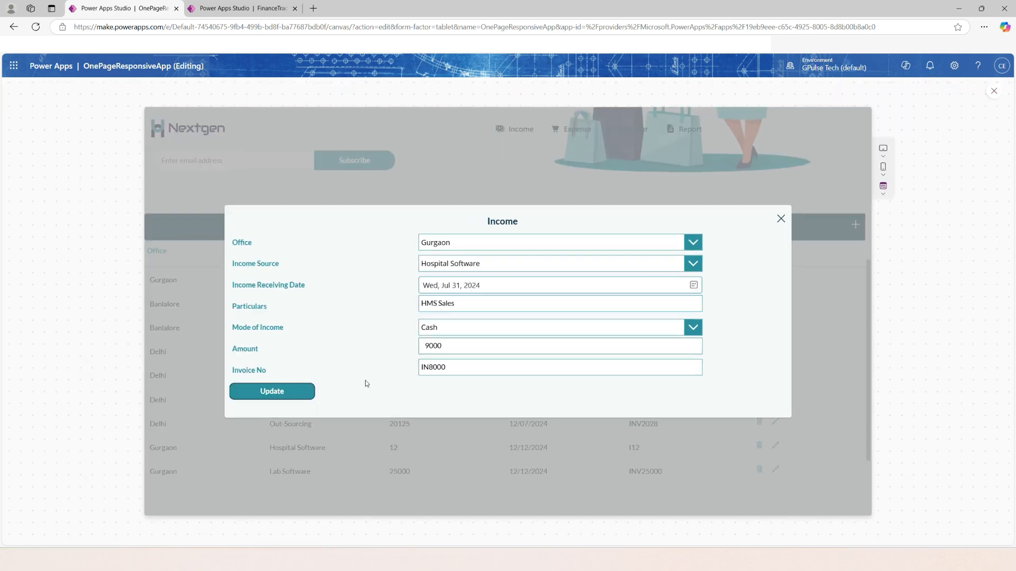
{"action": "left_click", "coordinate": [780, 219]}
{"action": "left_click", "coordinate": [883, 167]}
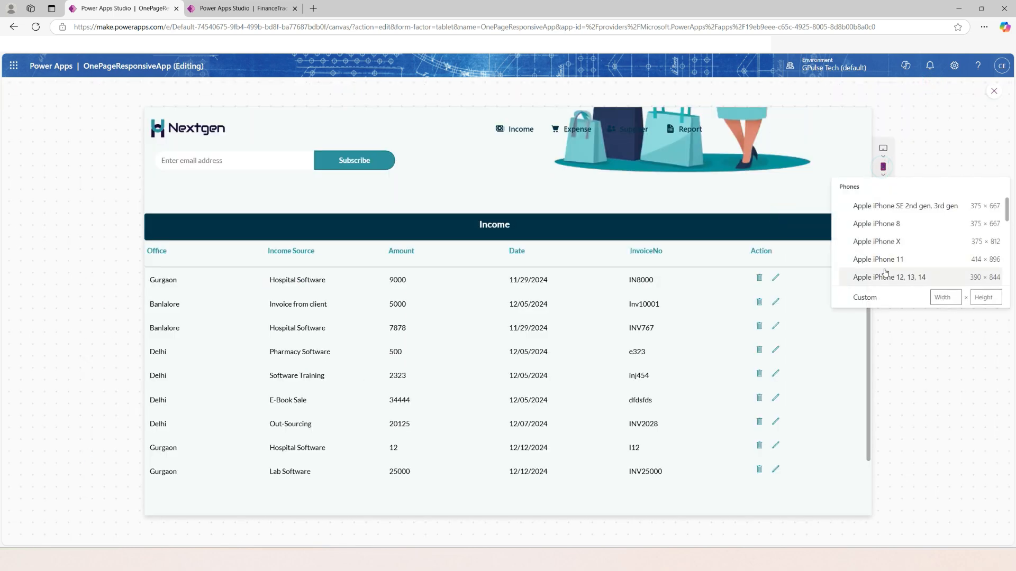
{"action": "left_click", "coordinate": [878, 260]}
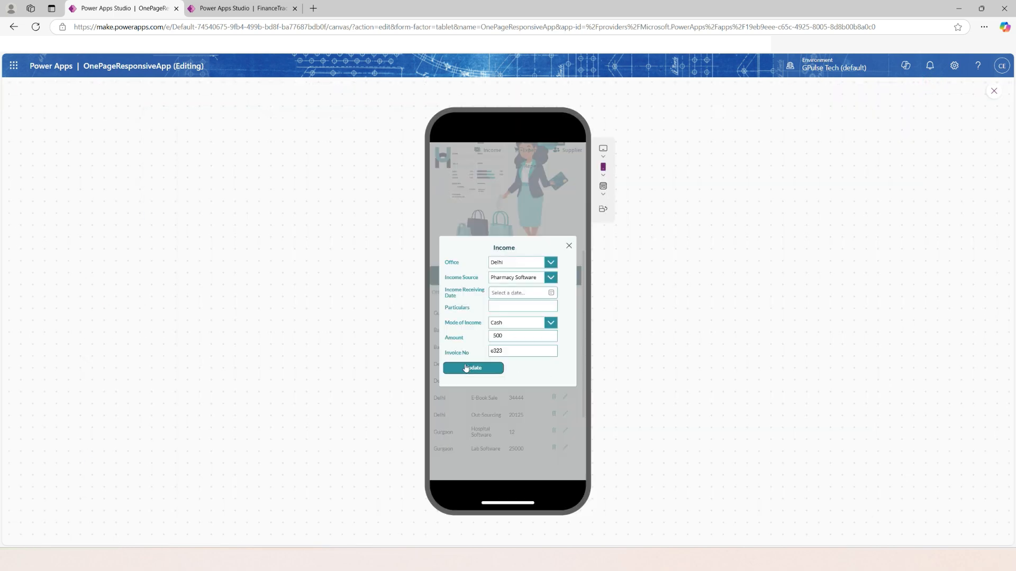
{"action": "left_click", "coordinate": [569, 246]}
{"action": "left_click", "coordinate": [993, 91]}
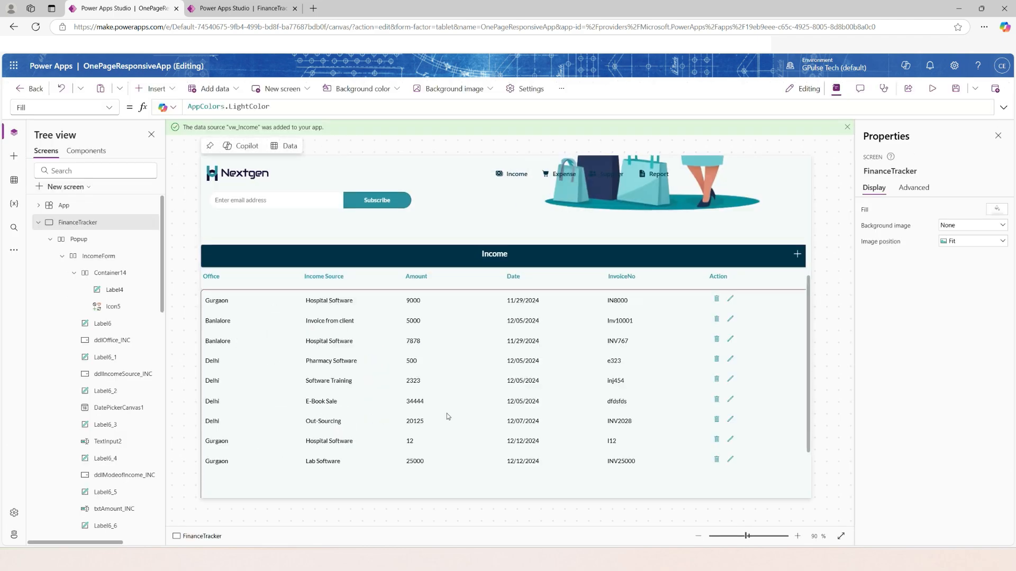
{"action": "scroll", "coordinate": [698, 362], "scroll_direction": "down", "scroll_amount": 3}
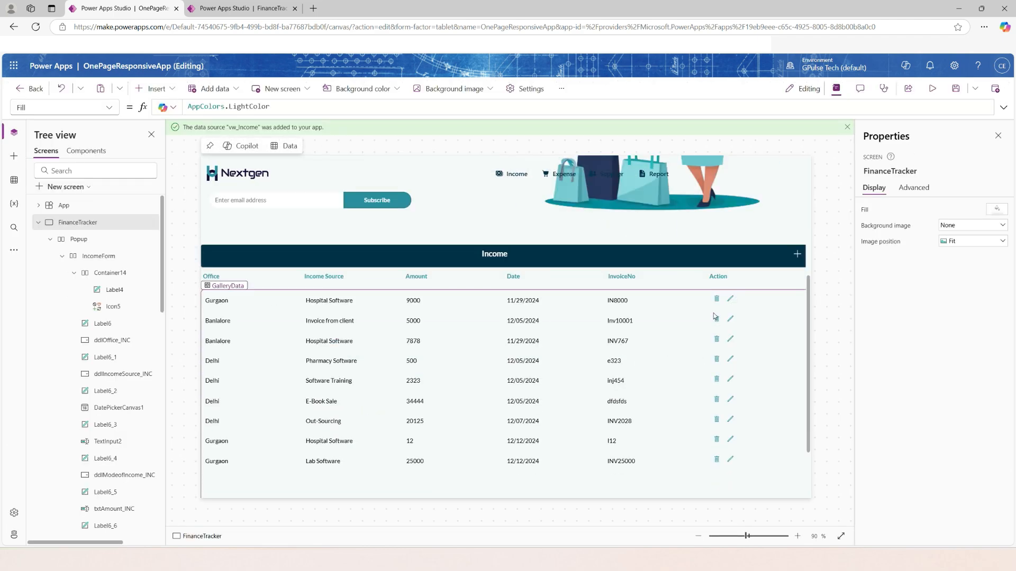